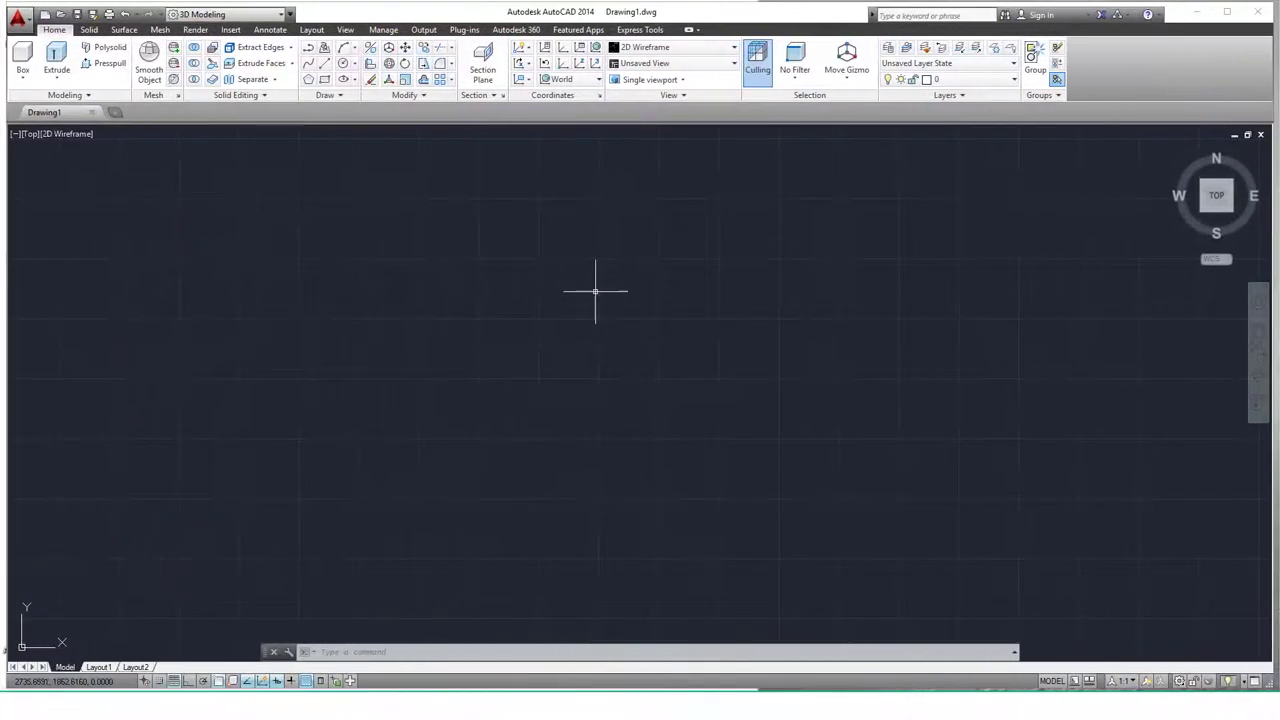
mouse_move(26, 146)
left_mouse_down()
mouse_move(42, 621)
mouse_move(912, 656)
mouse_move(1175, 645)
mouse_move(1240, 595)
left_mouse_up()
mouse_move(1240, 528)
left_mouse_down()
mouse_move(1114, 200)
mouse_move(26, 146)
left_mouse_up()
left_click_drag(30, 95, 145, 95)
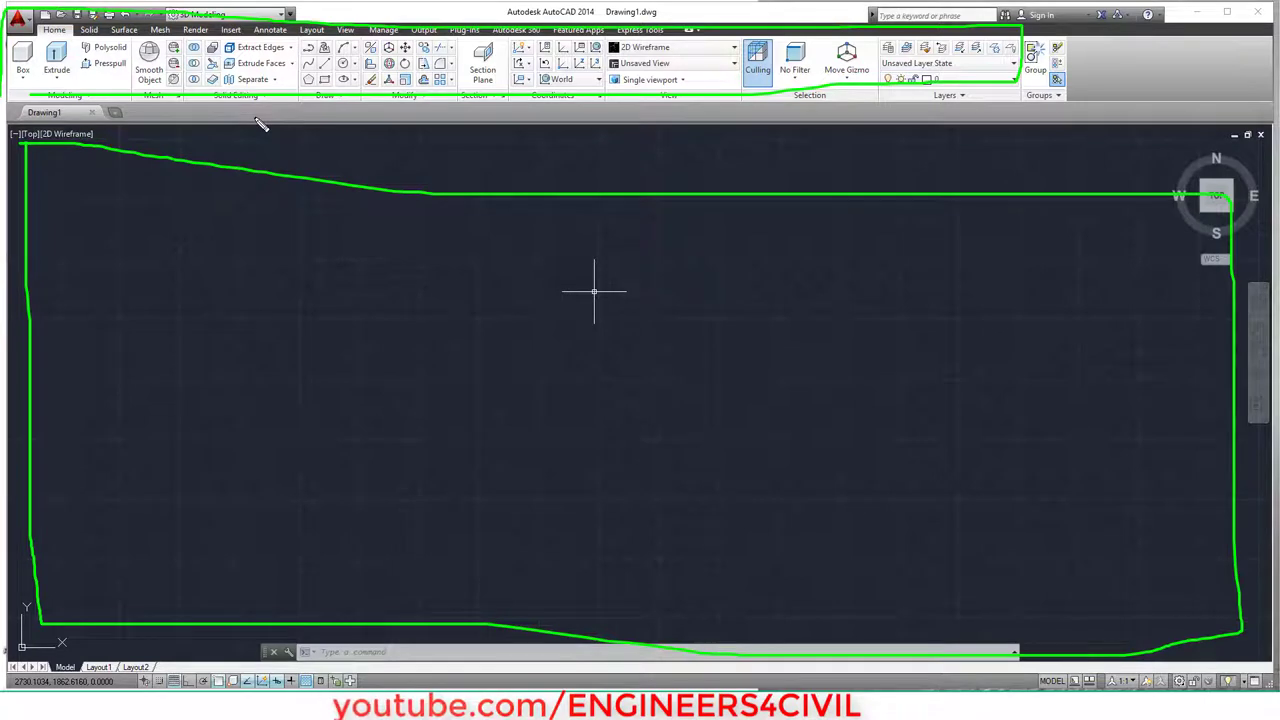
left_click_drag(44, 34, 228, 46)
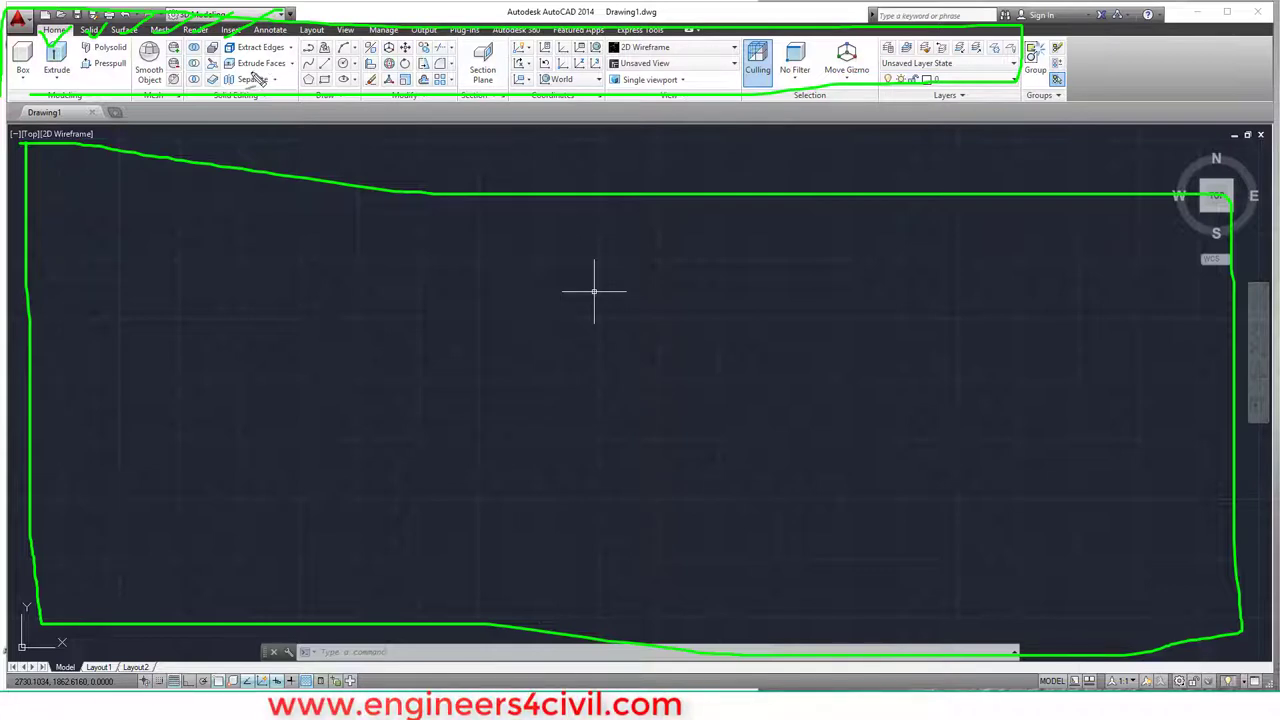
mouse_move(26, 28)
left_mouse_down()
mouse_move(1025, 54)
mouse_move(80, 96)
left_mouse_up()
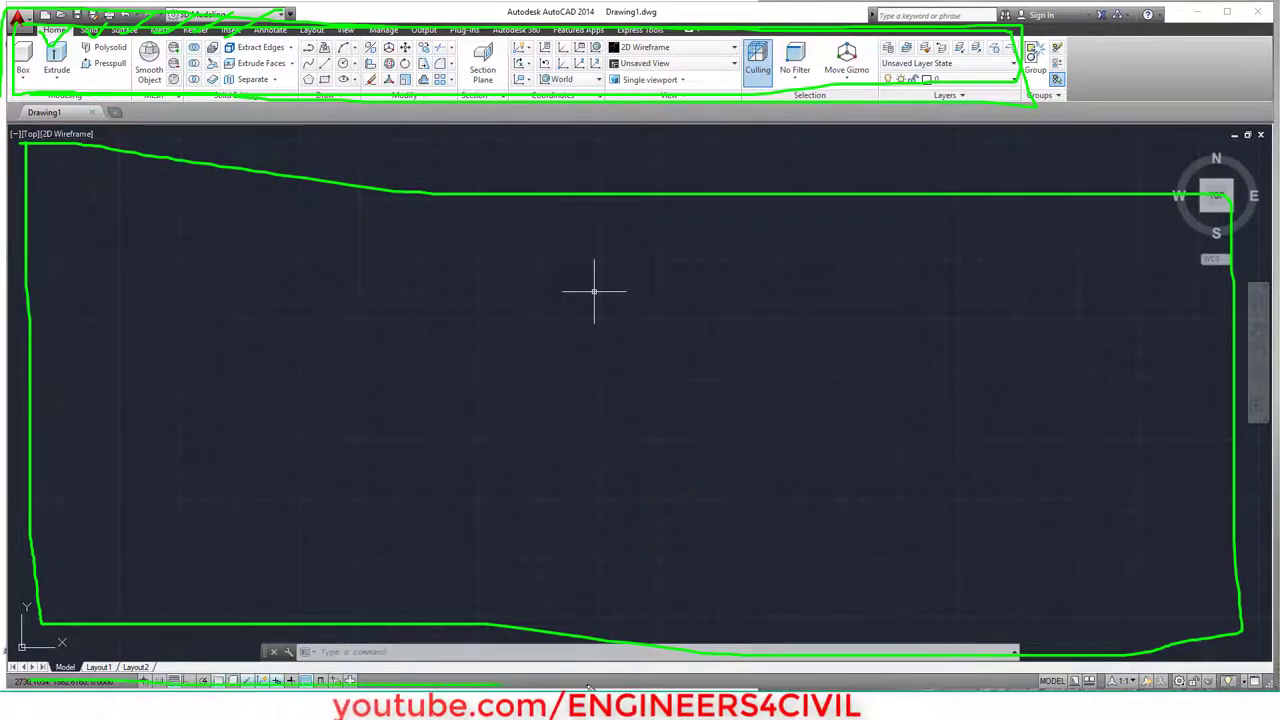
left_click_drag(1040, 680, 80, 661)
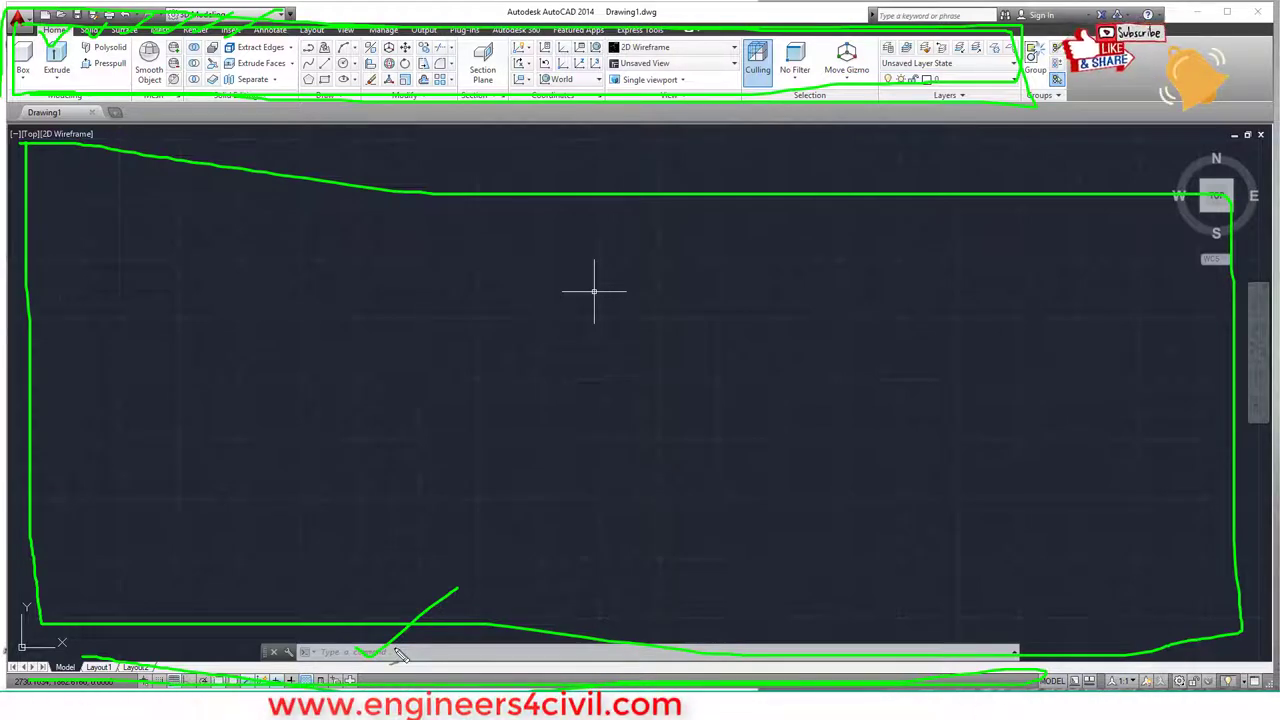
key("Escape")
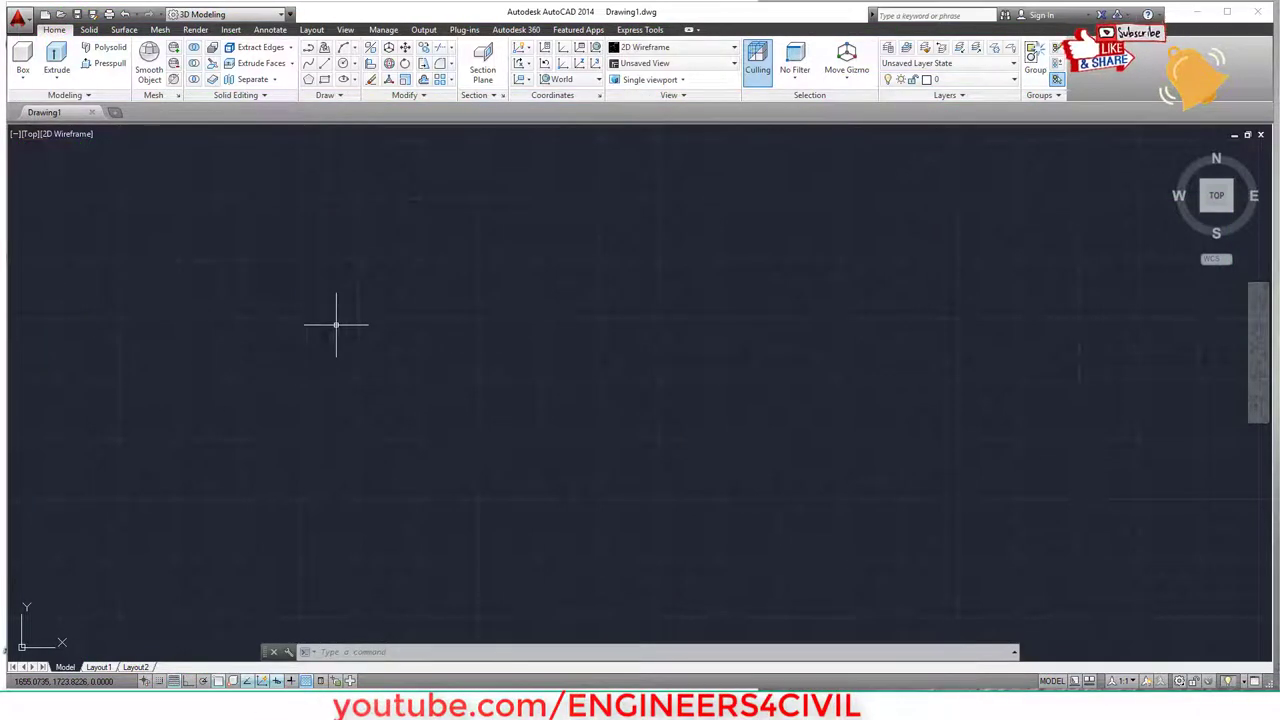
left_click_drag(416, 190, 426, 458)
left_click_drag(481, 192, 482, 460)
left_click_drag(340, 360, 684, 334)
key("Escape")
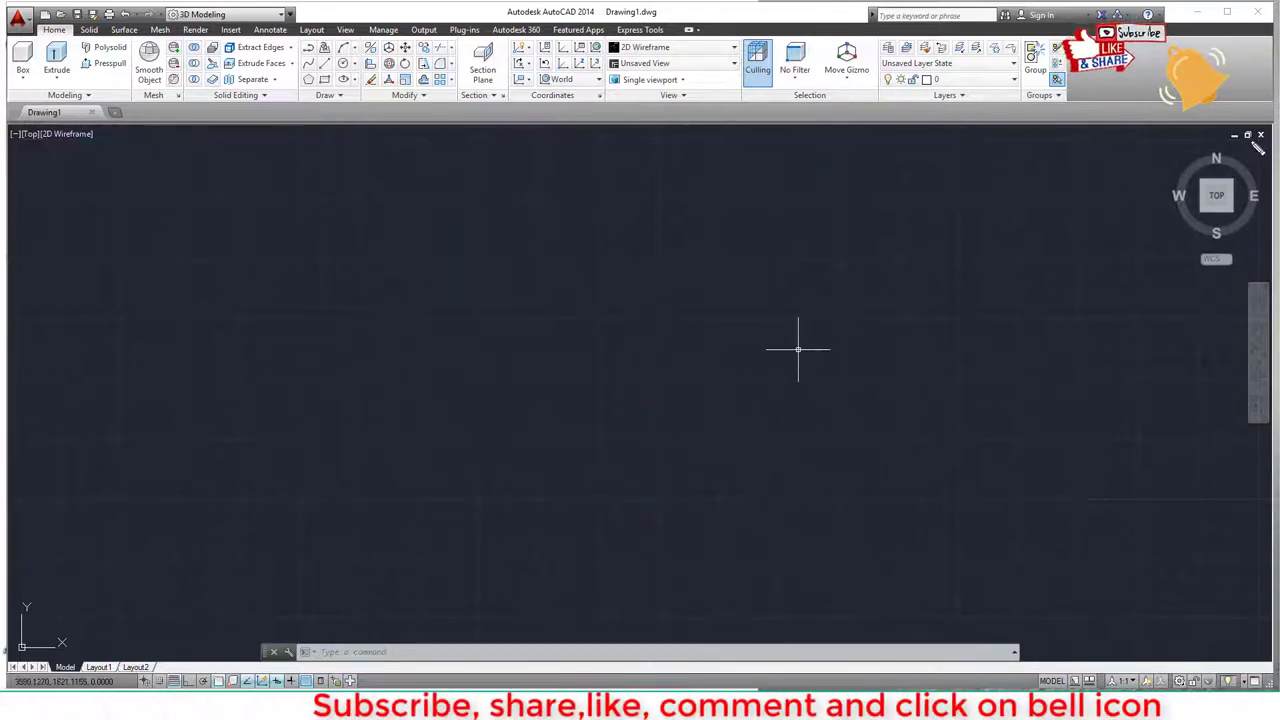
mouse_move(1245, 137)
left_mouse_down()
mouse_move(1231, 296)
mouse_move(1274, 177)
mouse_move(1250, 138)
left_mouse_up()
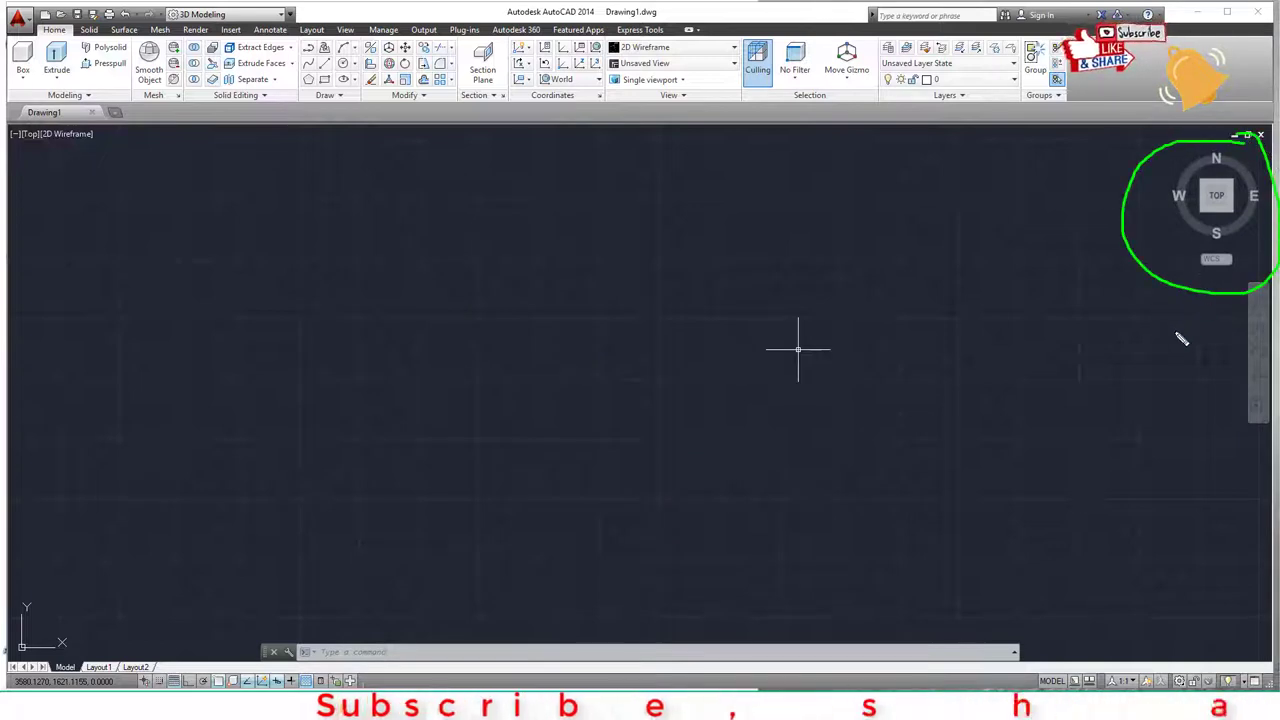
key("Escape")
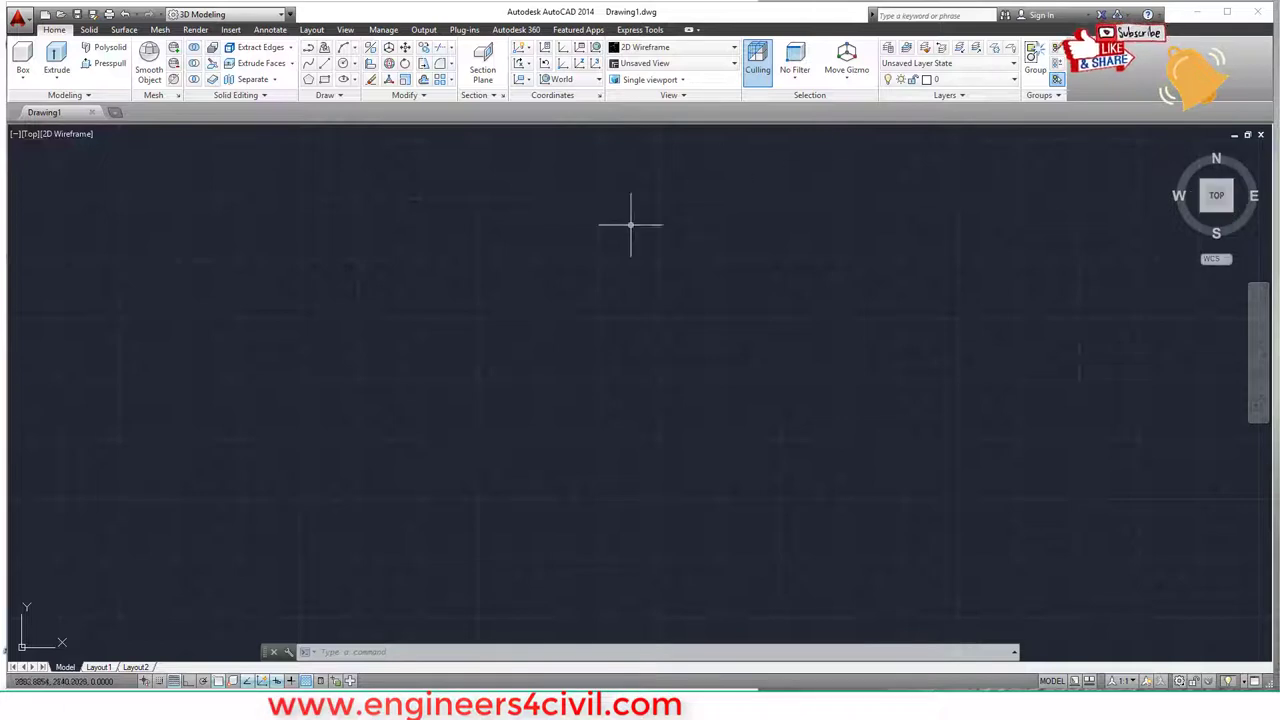
mouse_move(510, 313)
left_mouse_down()
mouse_move(512, 380)
mouse_move(697, 290)
left_mouse_up()
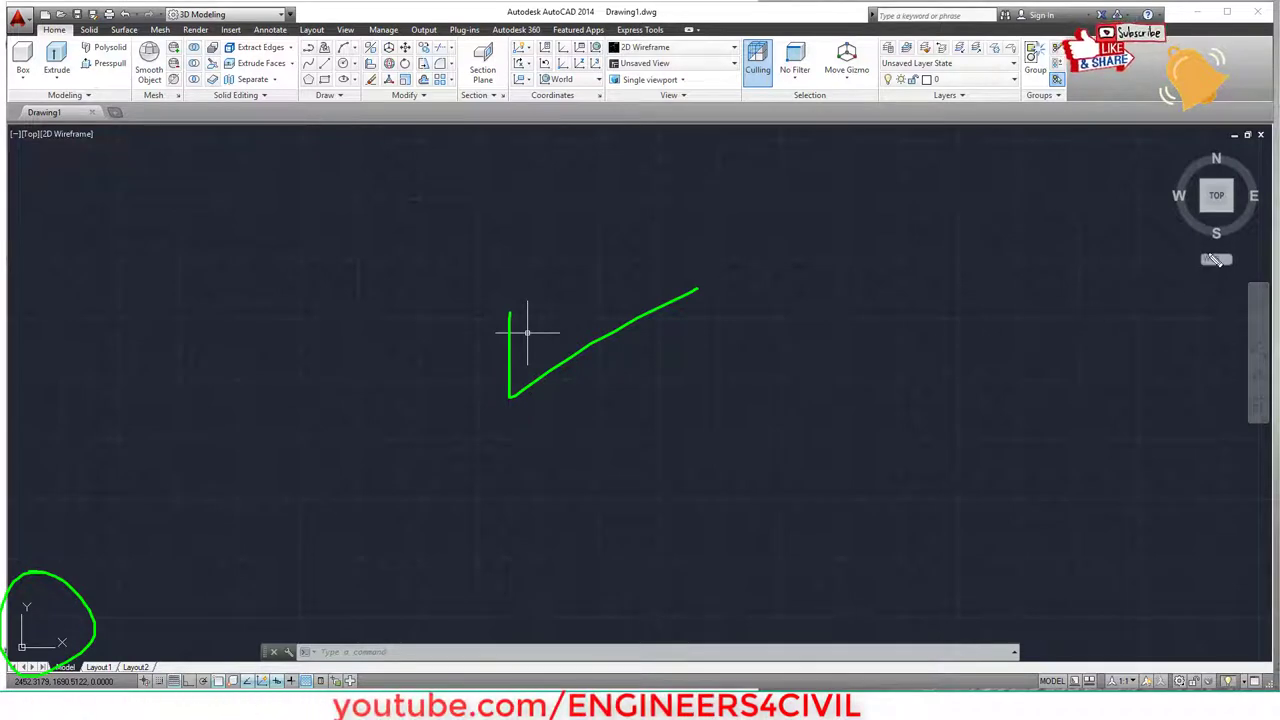
key("Escape")
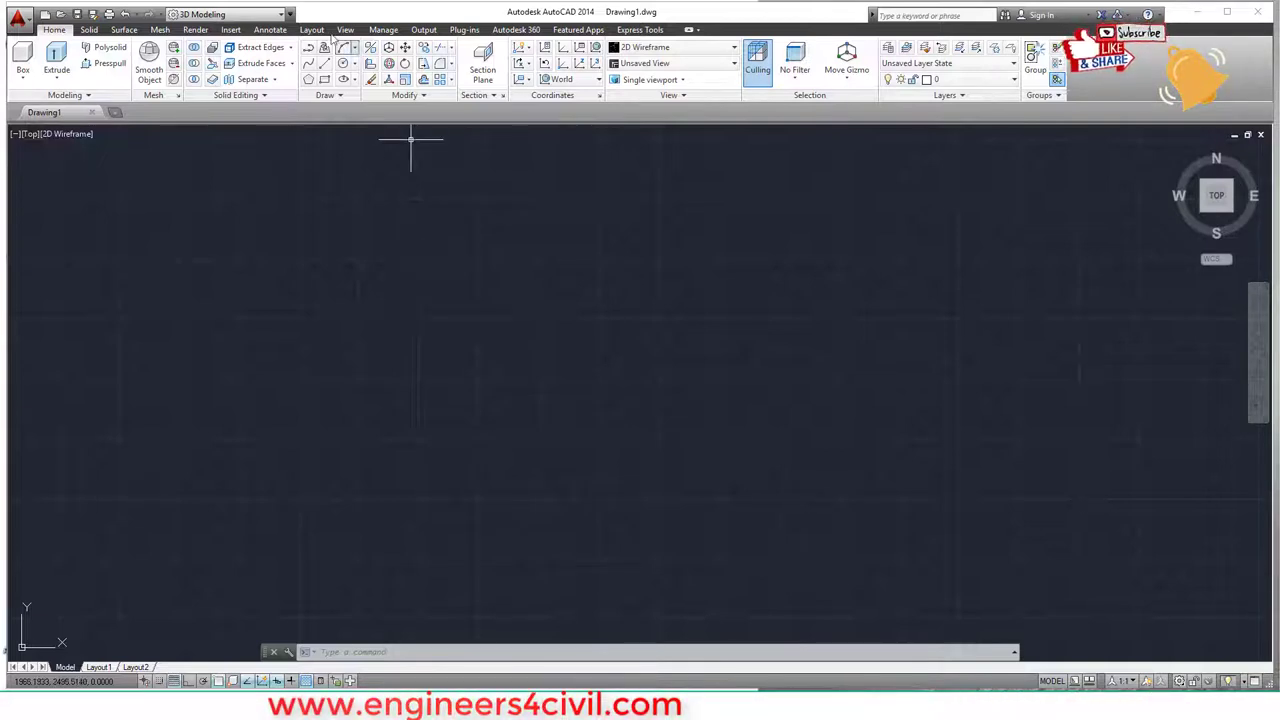
- Switch the workspace to Drafting & Annotation and close the Design Feed palette
left_click(275, 17)
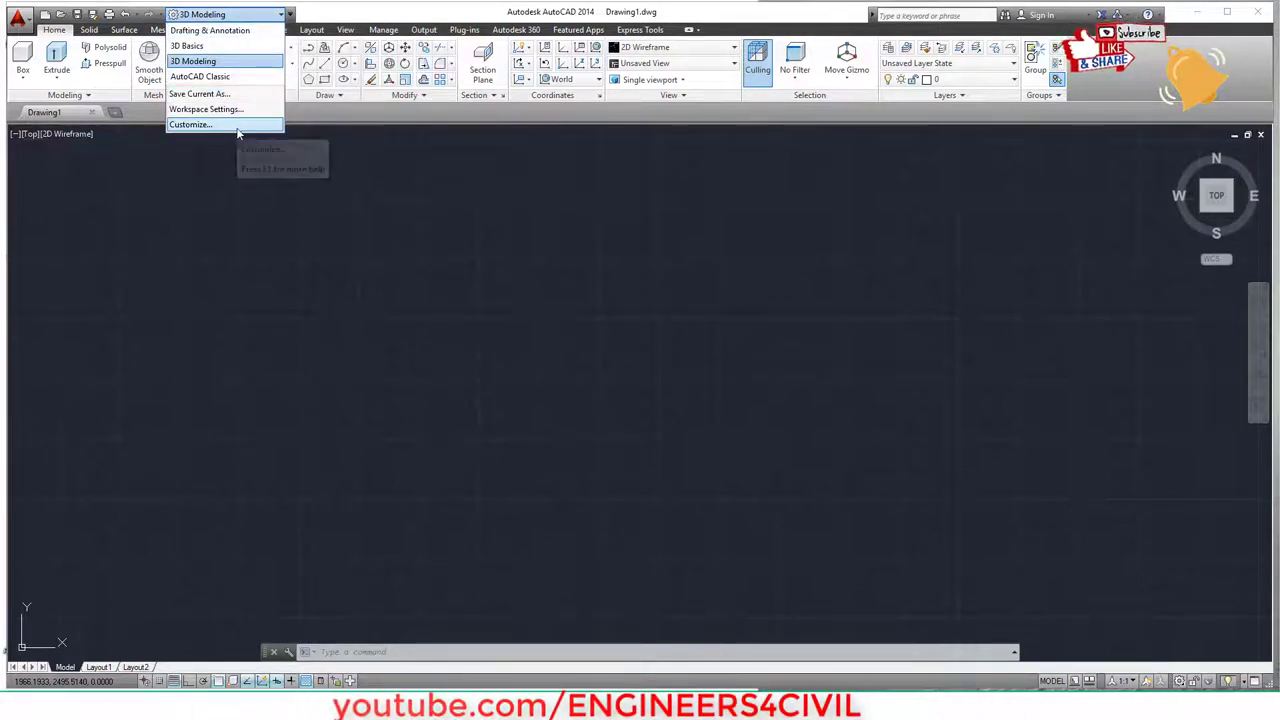
left_click(217, 33)
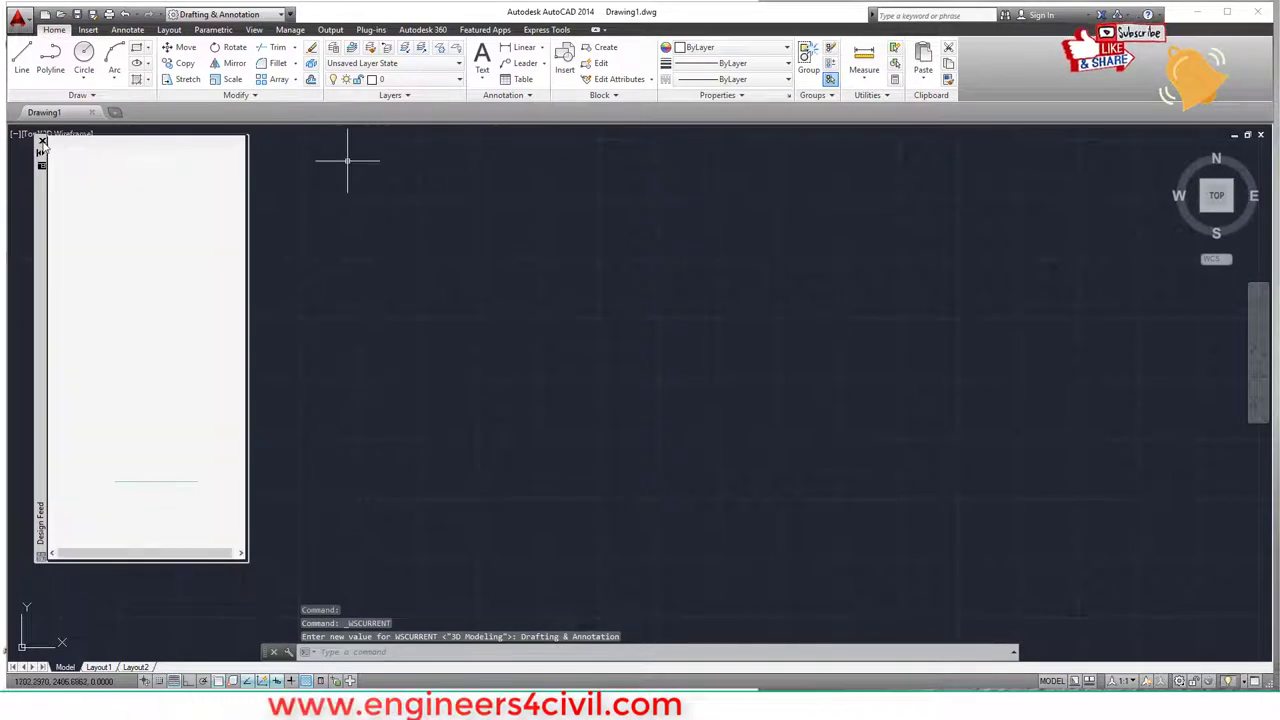
left_click(42, 141)
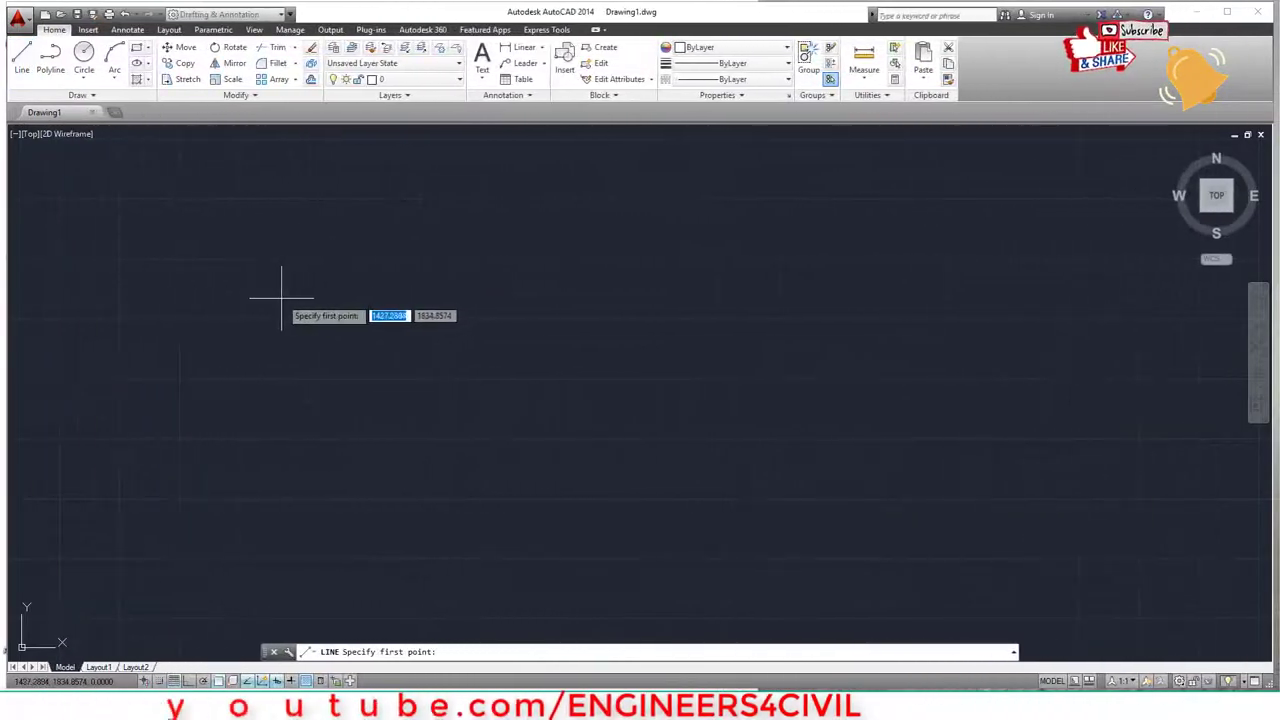
- Draw three connected line segments: one horizontal, one vertical downward, and one diagonal crossing back over the horizontal segment
left_click(280, 297)
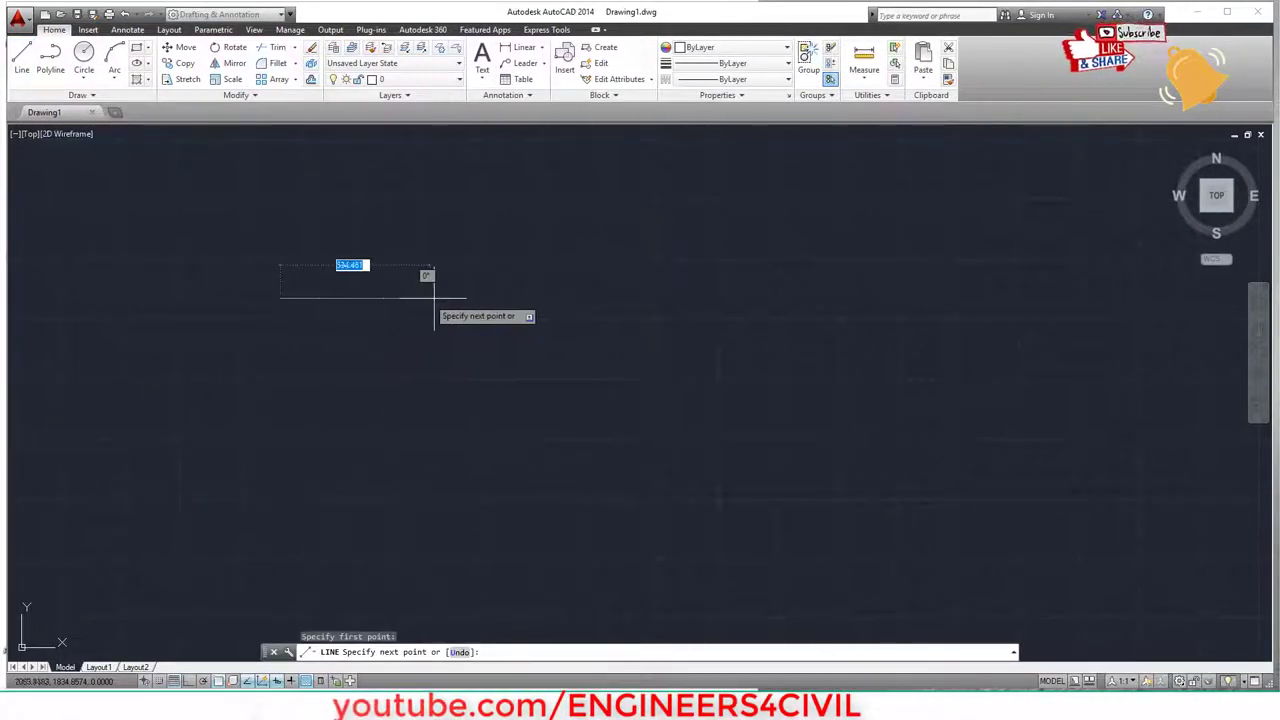
left_click(500, 297)
left_click(500, 440)
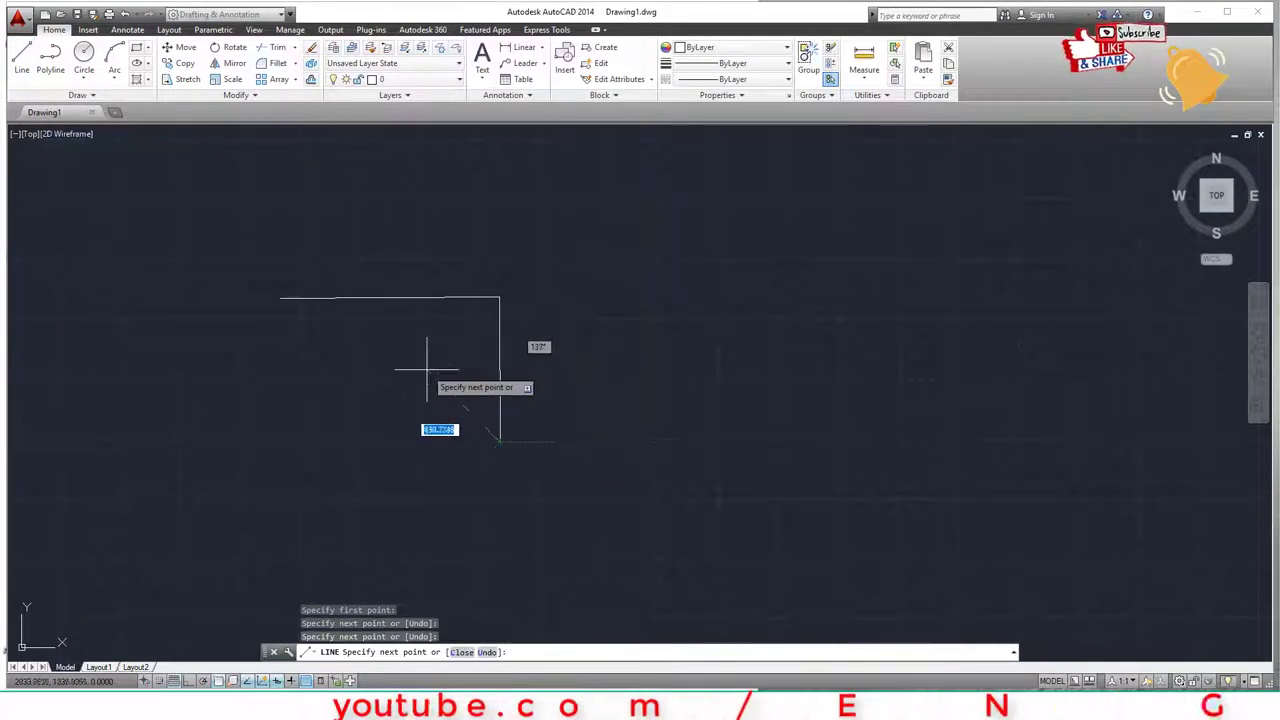
left_click(360, 258)
key("Escape")
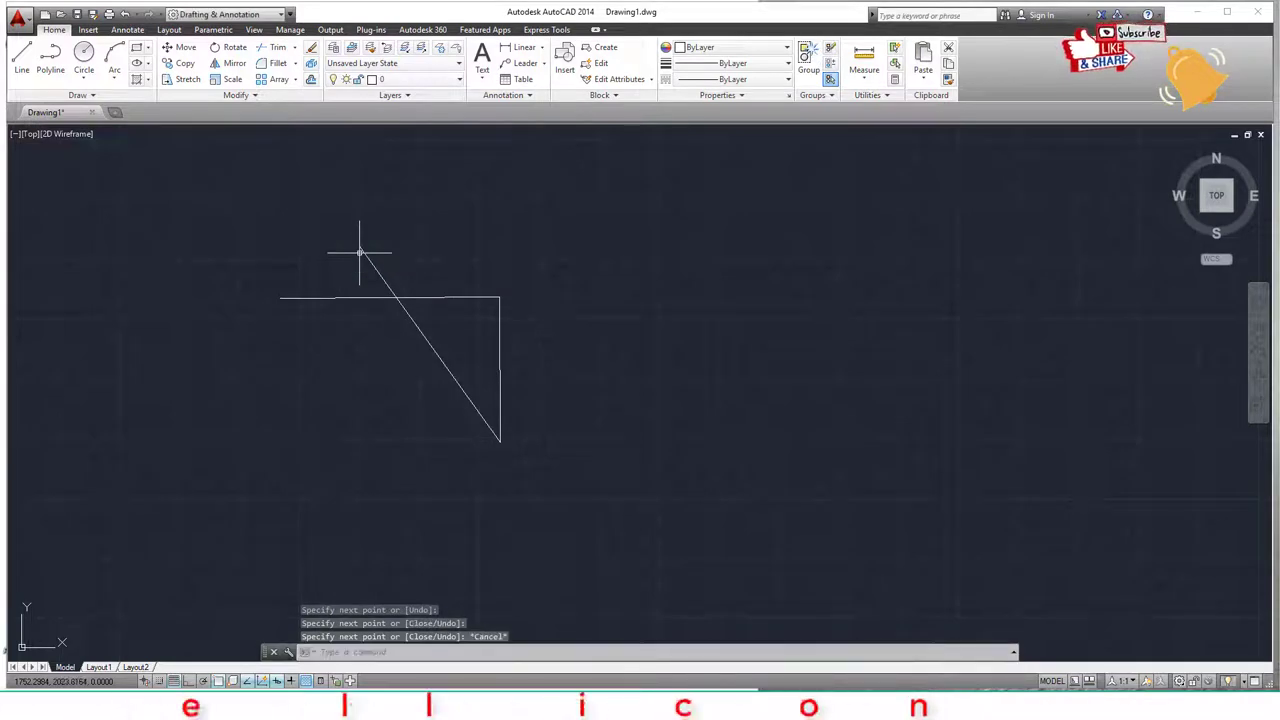
- Open the Options dialog for viewing and close it without changing any settings
right_click(701, 245)
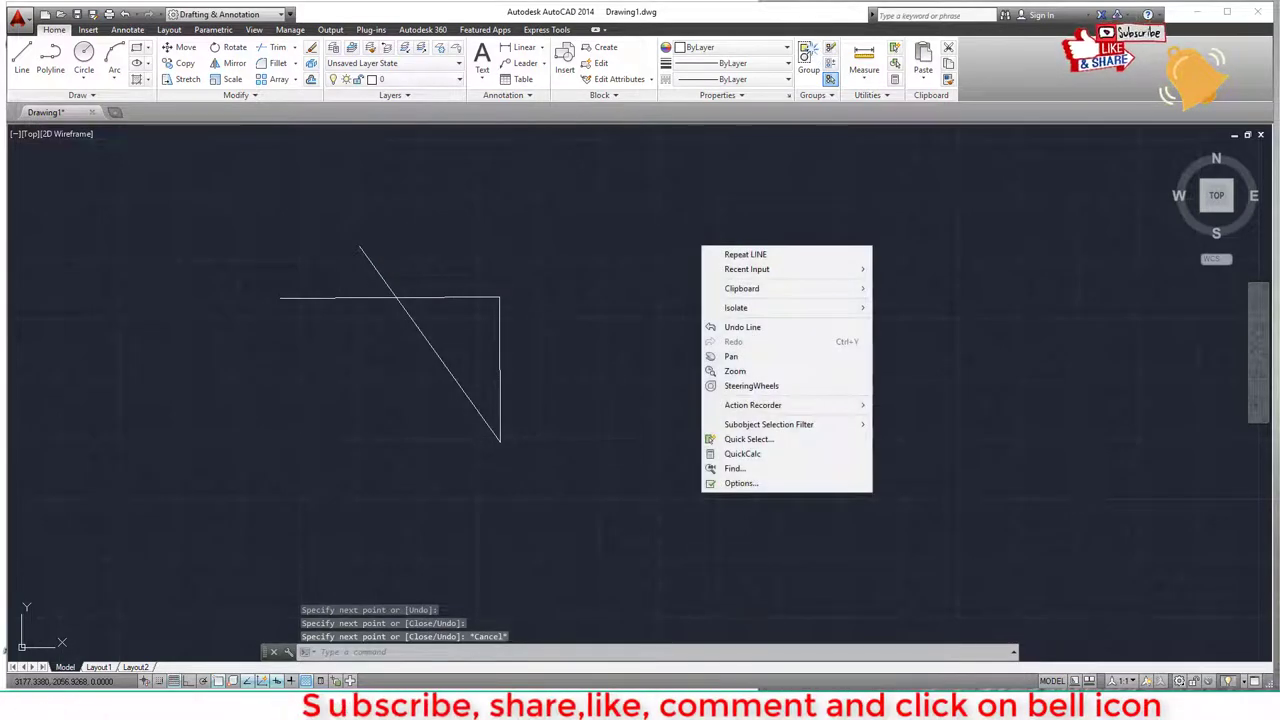
left_click(771, 482)
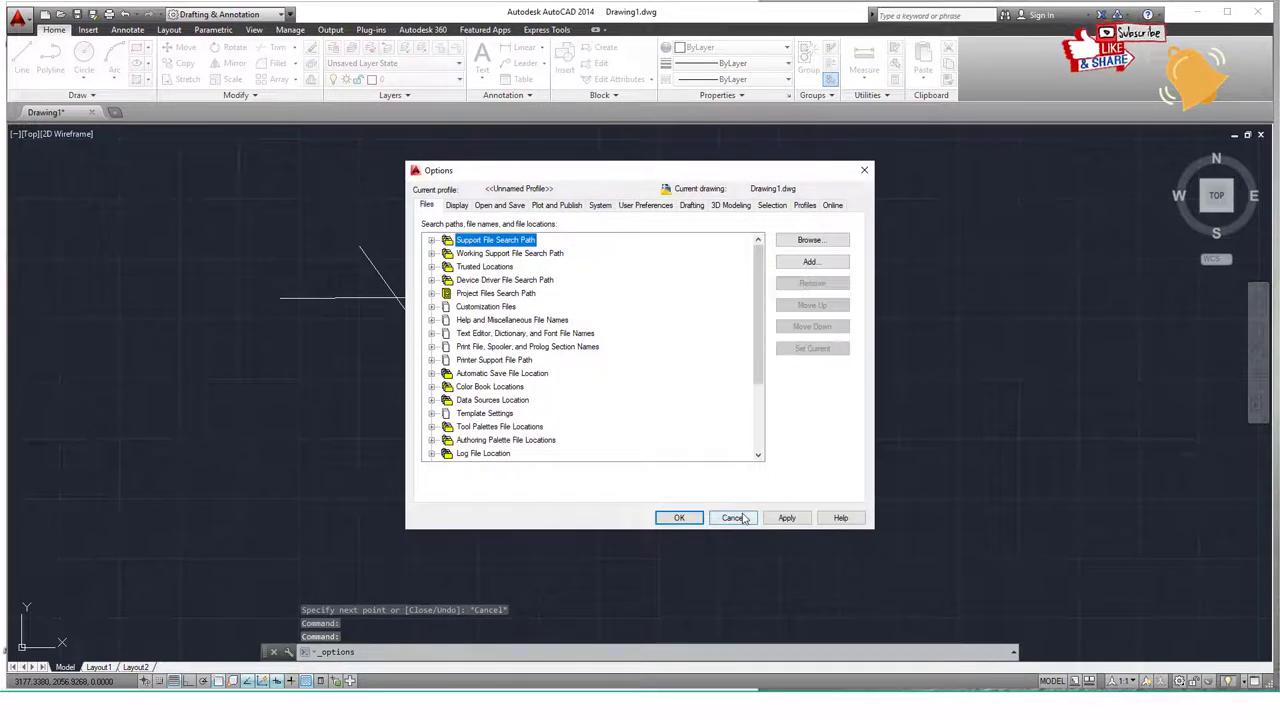
left_click(733, 518)
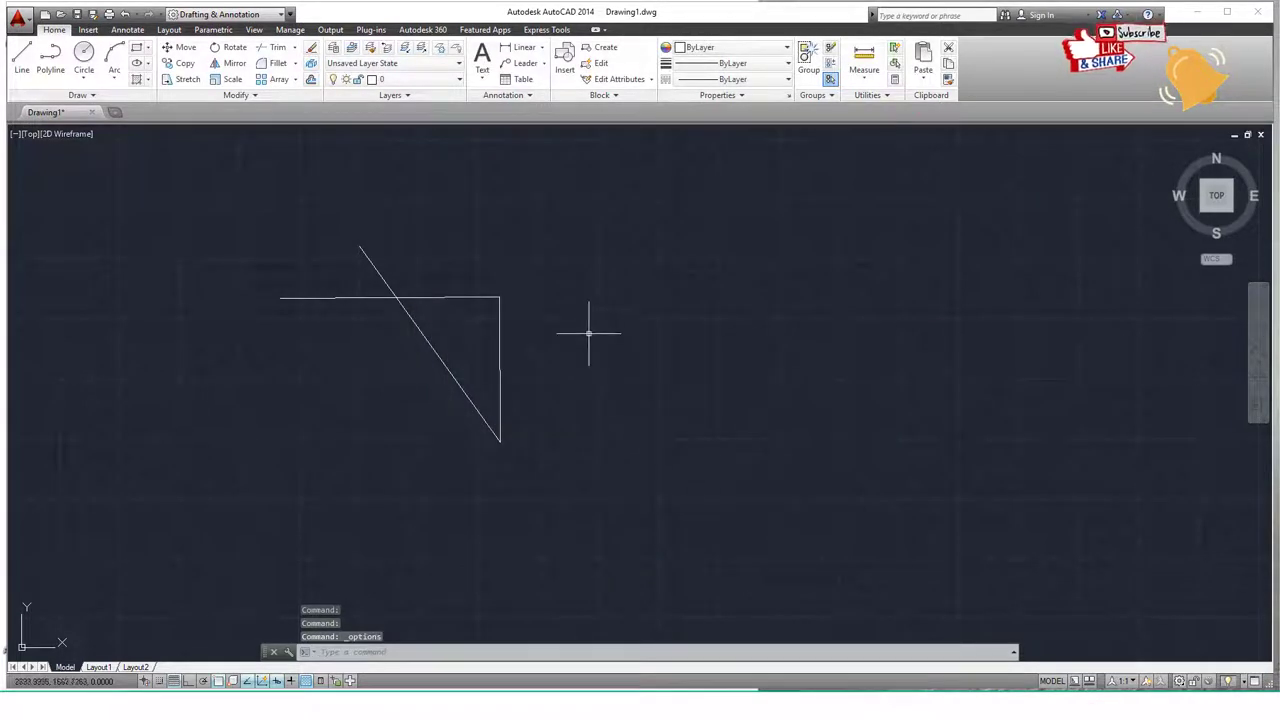
scroll(586, 300, "down", 5)
scroll(586, 298, "up", 7)
scroll(586, 300, "down", 7)
scroll(587, 310, "up", 4)
scroll(587, 313, "up", 2)
mouse_move(584, 310)
middle_mouse_down()
mouse_move(674, 309)
mouse_move(682, 409)
mouse_move(694, 306)
mouse_move(491, 320)
mouse_move(940, 320)
mouse_move(507, 325)
mouse_move(880, 323)
mouse_move(766, 303)
mouse_move(766, 354)
mouse_move(569, 369)
mouse_move(777, 317)
mouse_move(620, 337)
mouse_move(683, 371)
mouse_move(748, 344)
mouse_move(646, 317)
mouse_move(660, 340)
middle_mouse_up()
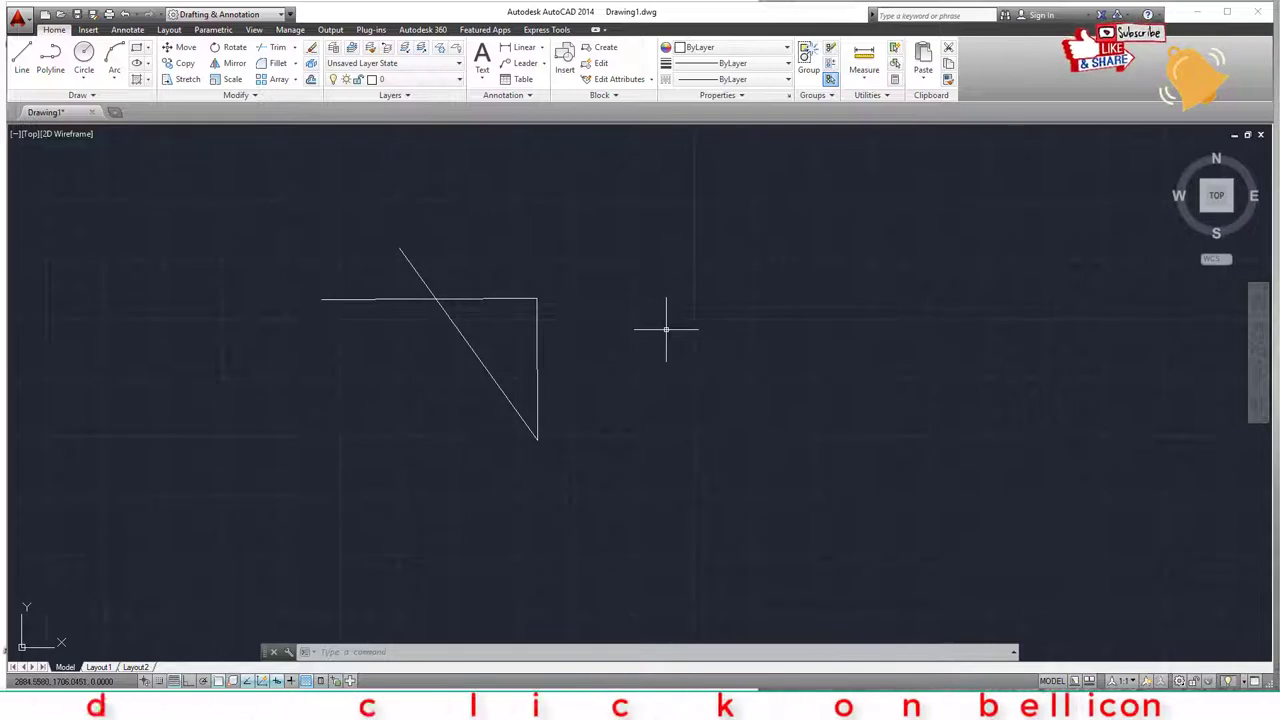
- Erase all three line segments using a crossing selection
key("Escape")
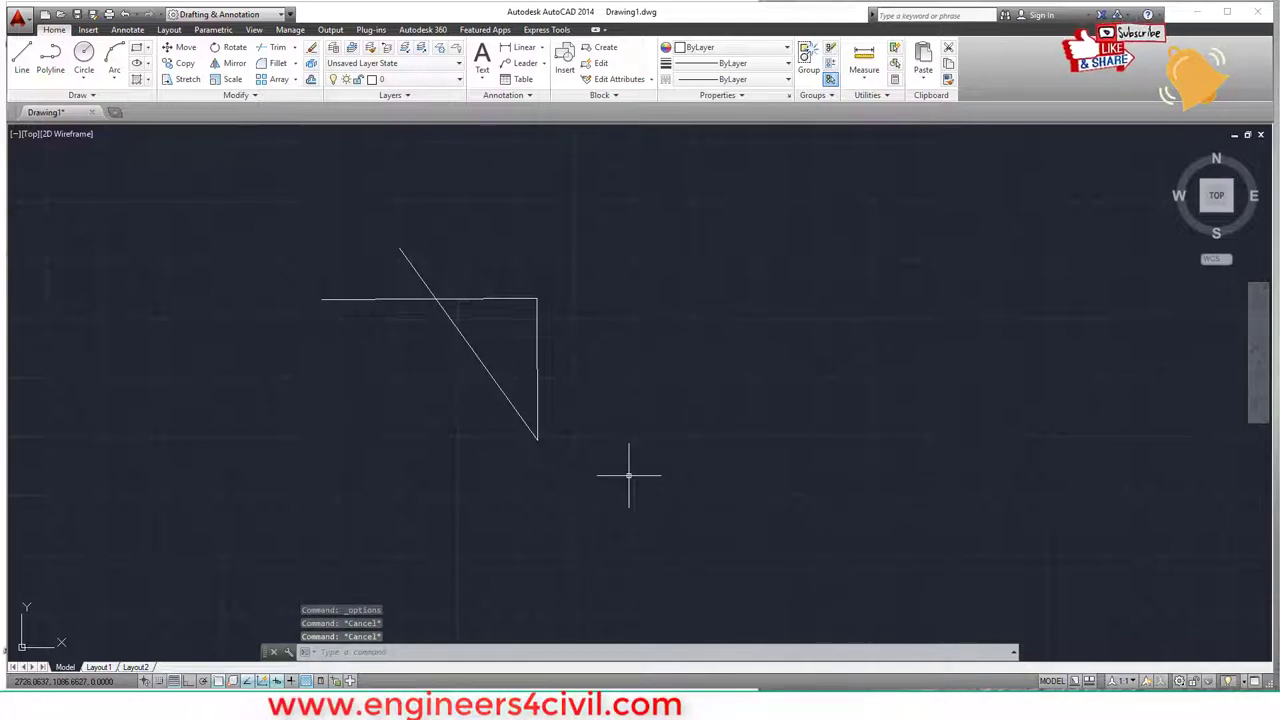
key("Return")
left_click(638, 524)
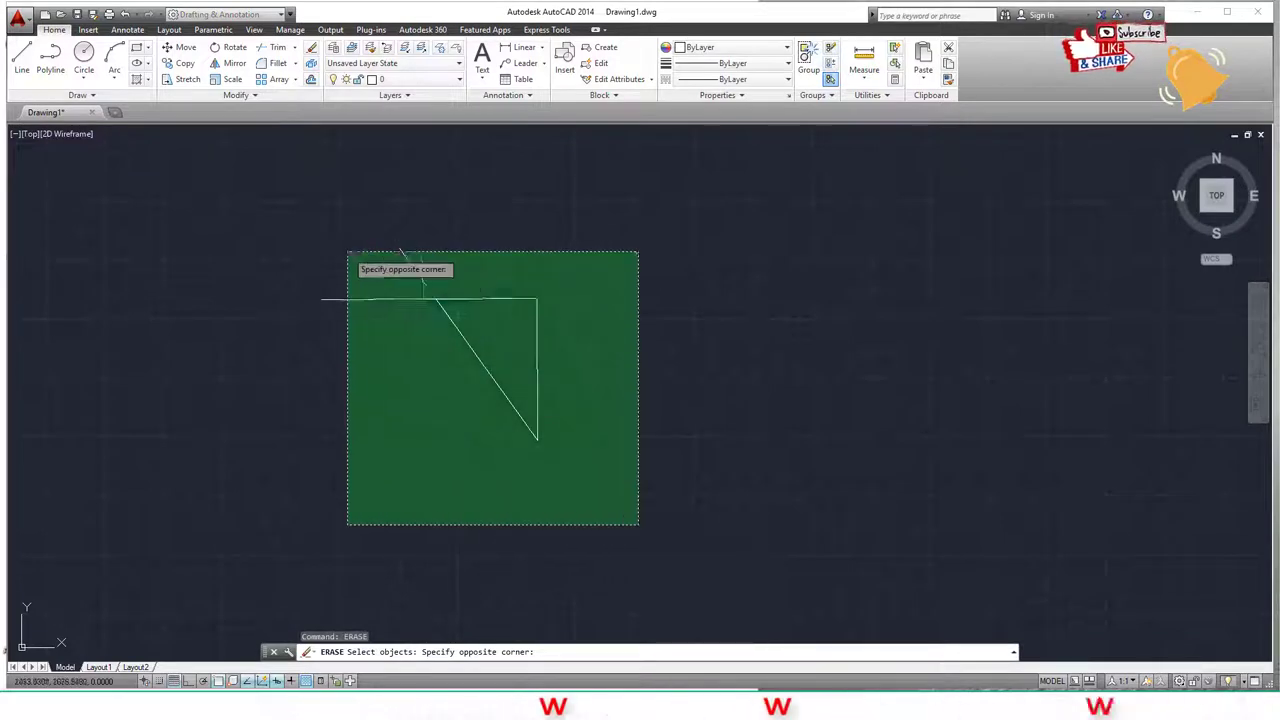
left_click(372, 266)
key("Return")
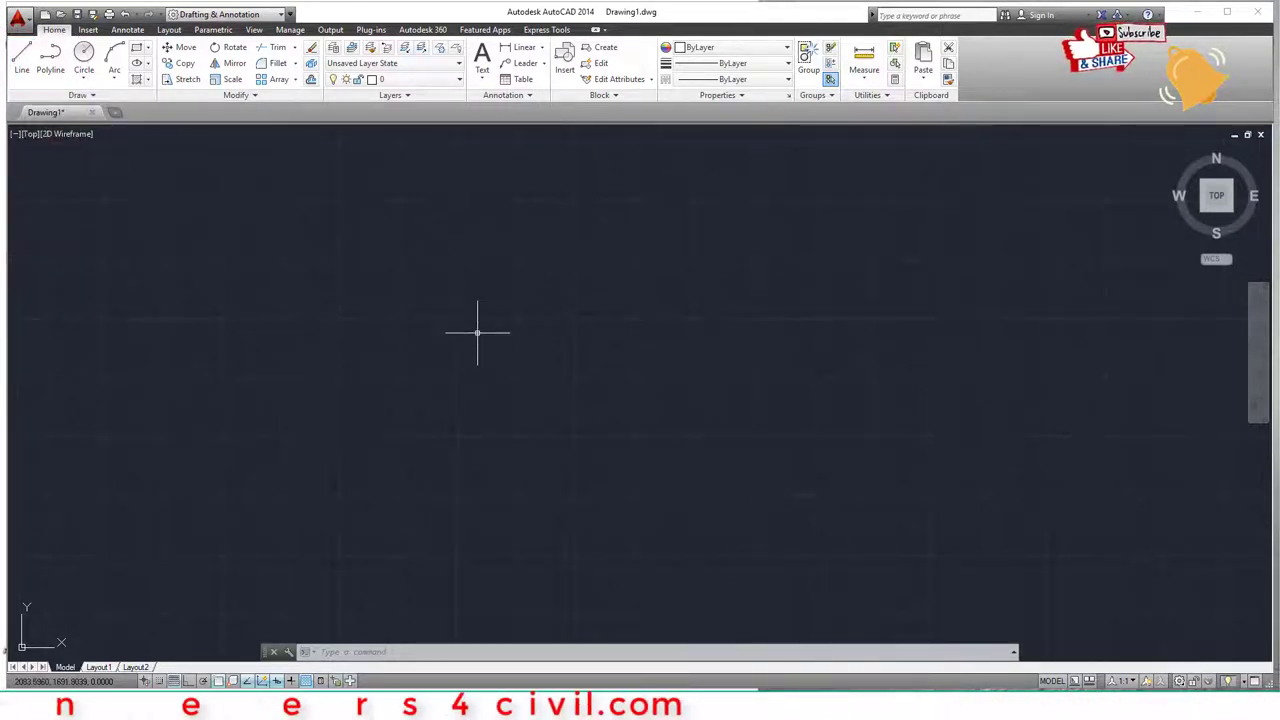
type("L")
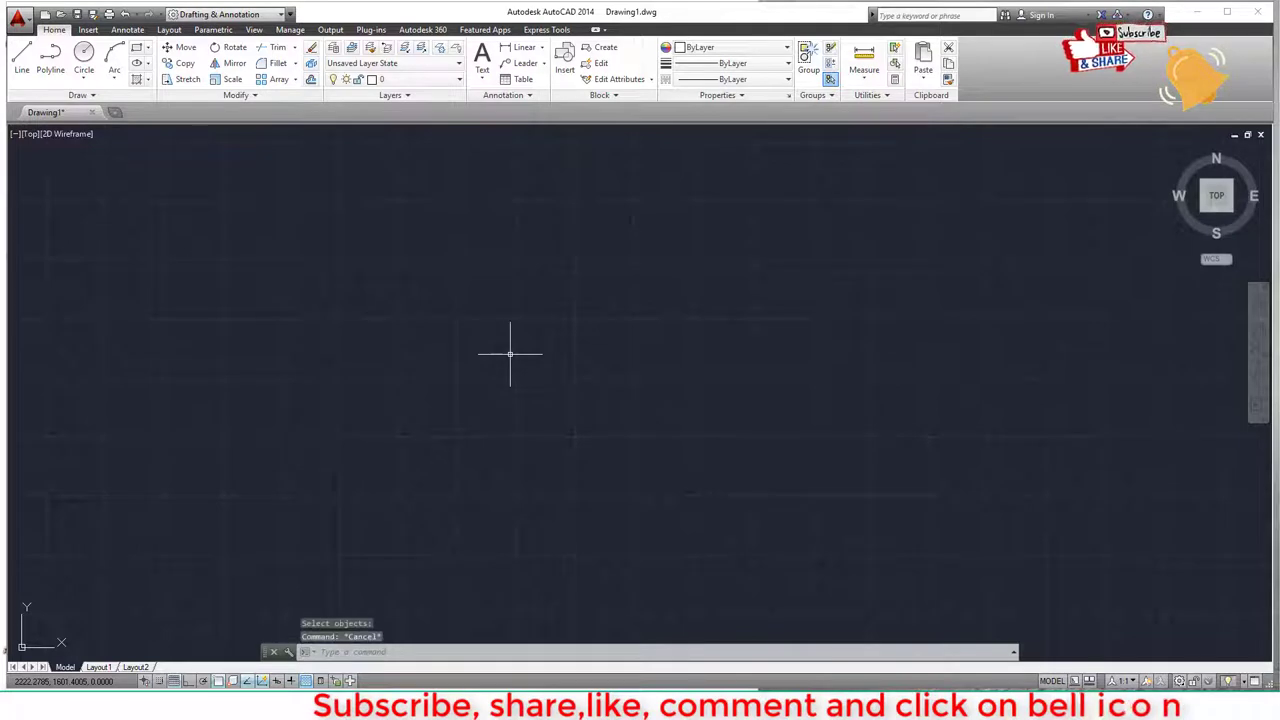
type("L")
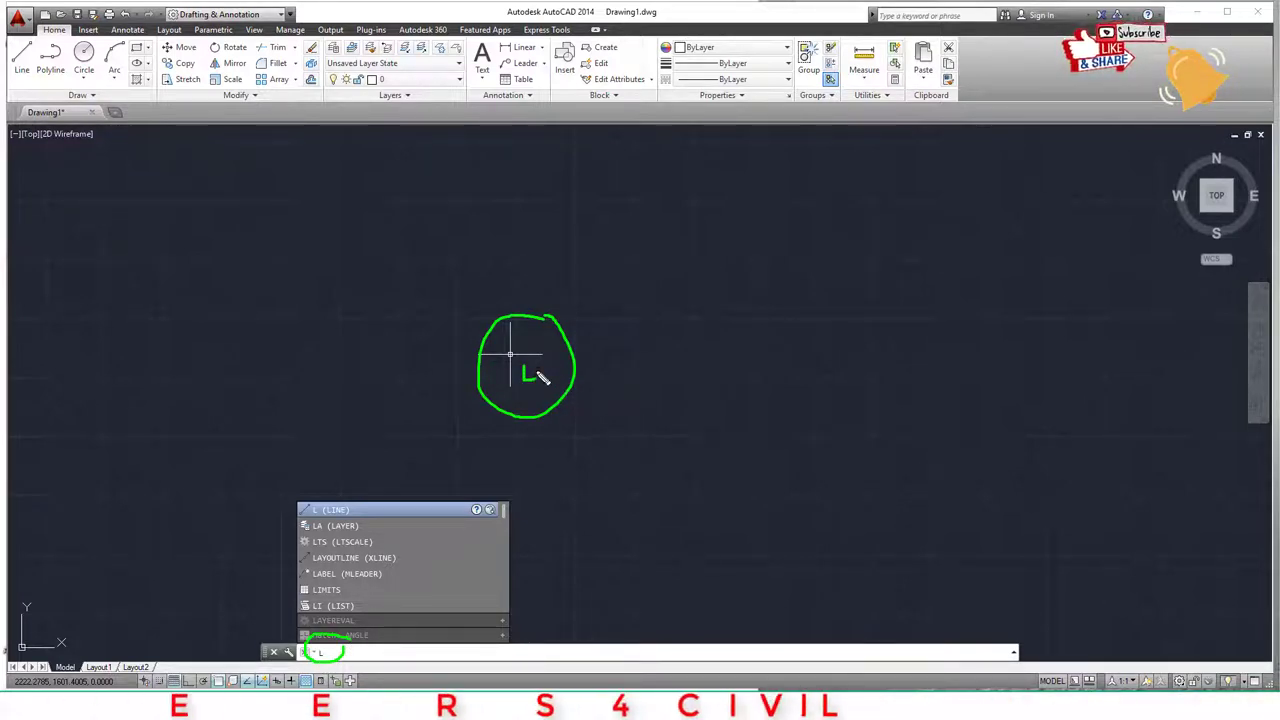
key("Return")
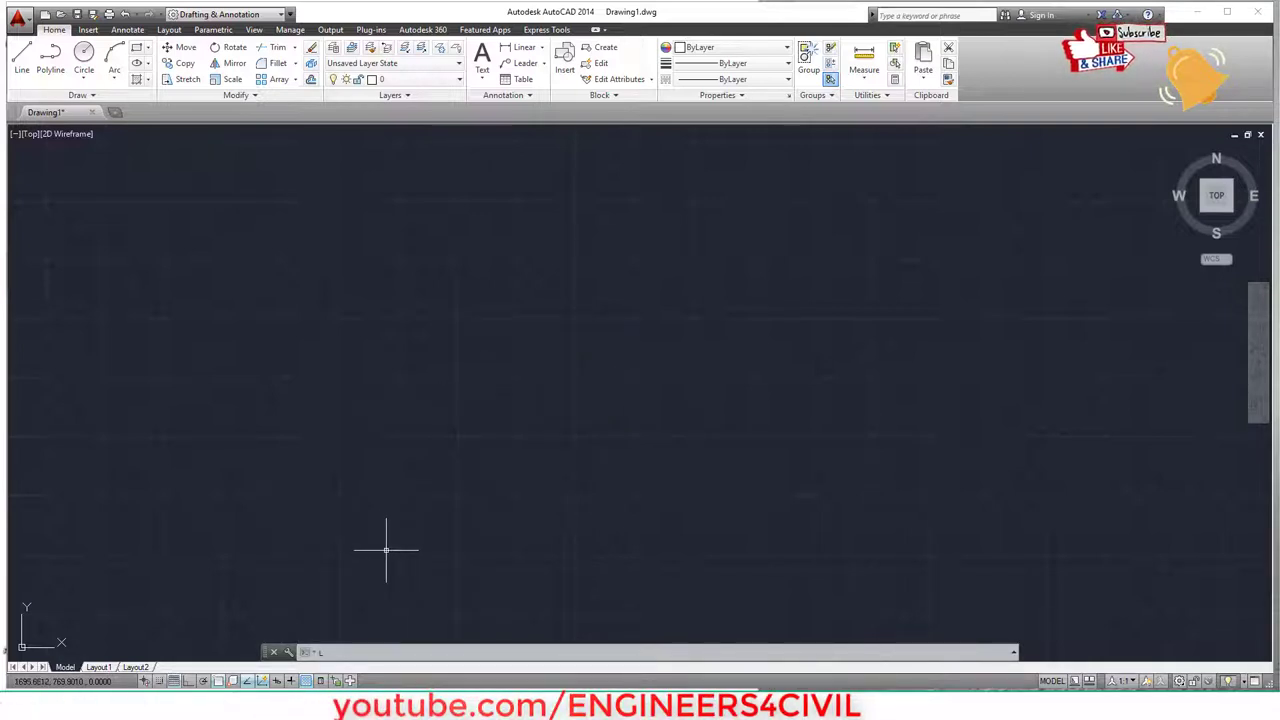
key("Escape")
left_click(423, 320)
key("Escape")
key("Escape")
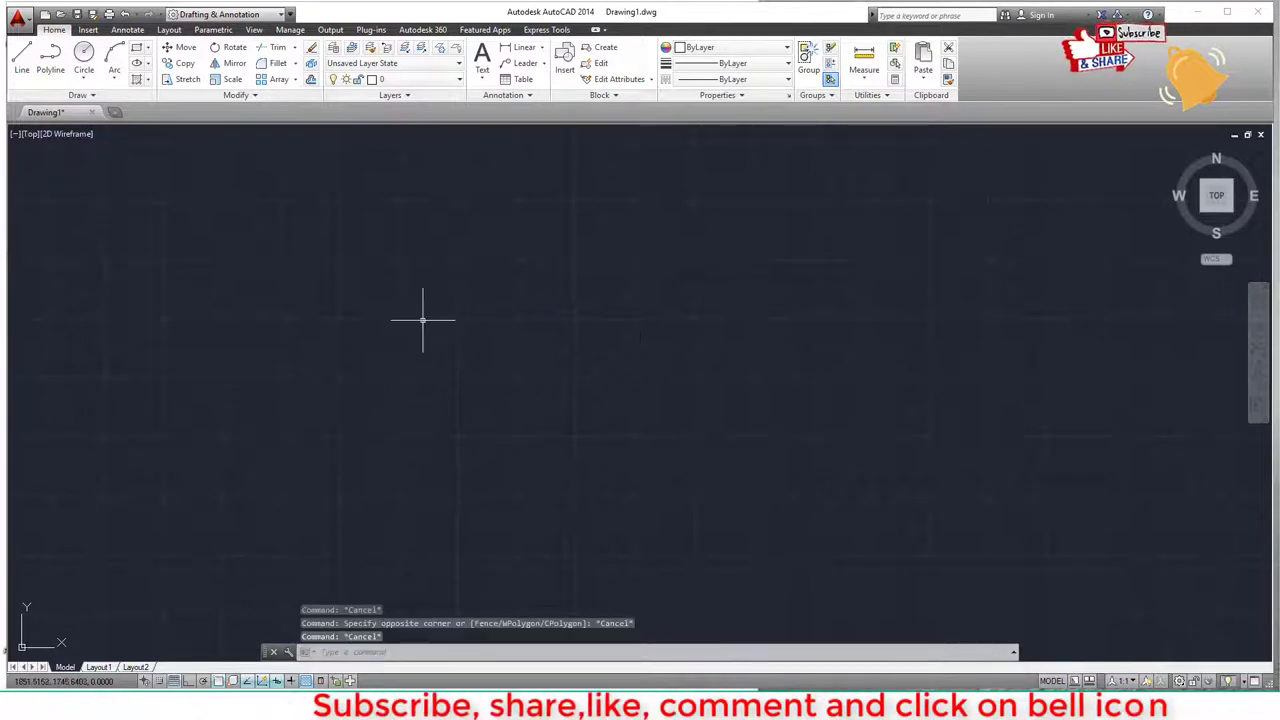
- Start a line with its first point at the origin, coordinates 0,0
type("l")
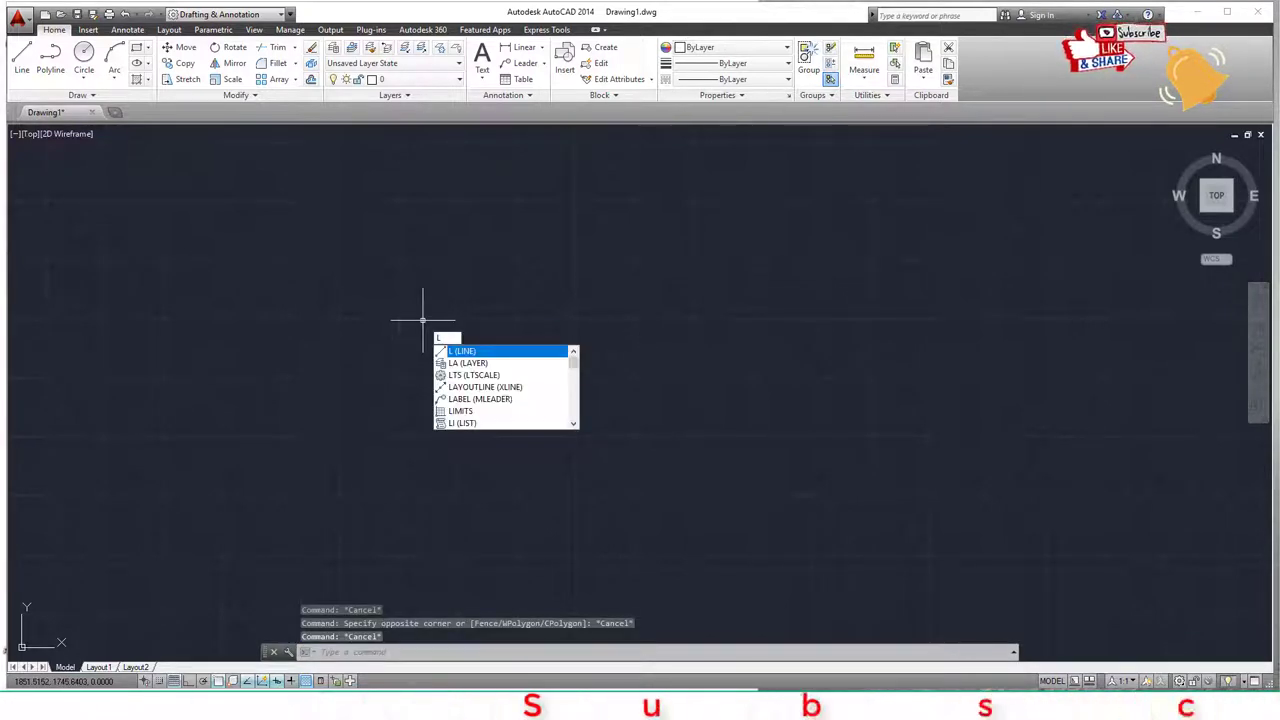
key("Return")
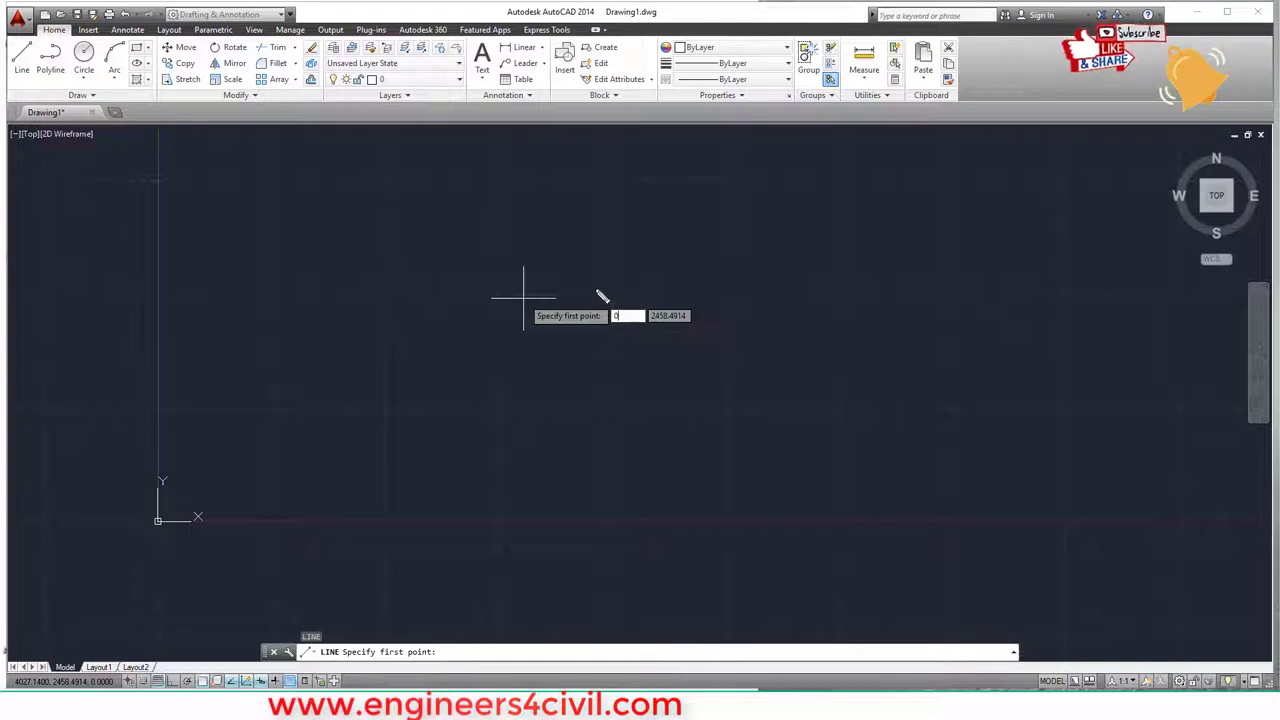
left_click_drag(677, 226, 818, 196)
left_click_drag(760, 213, 760, 312)
mouse_move(793, 245)
left_mouse_down()
mouse_move(853, 240)
mouse_move(916, 173)
mouse_move(912, 268)
left_mouse_up()
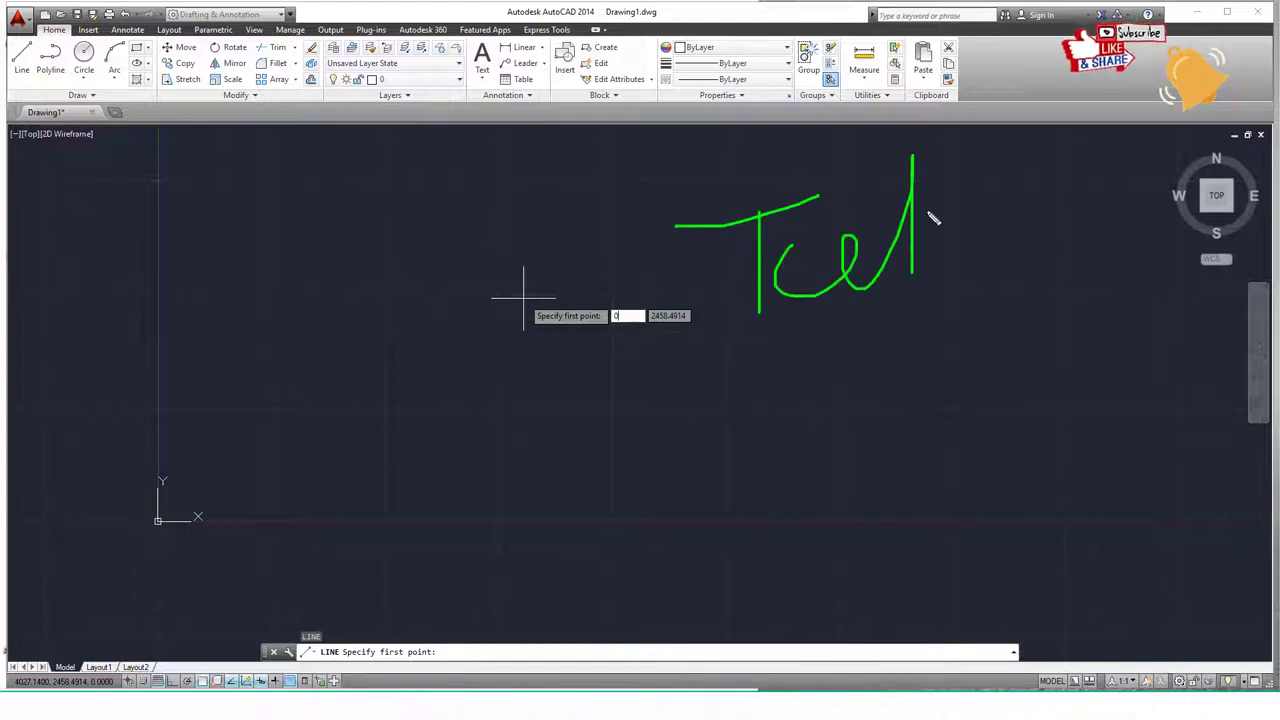
key("e")
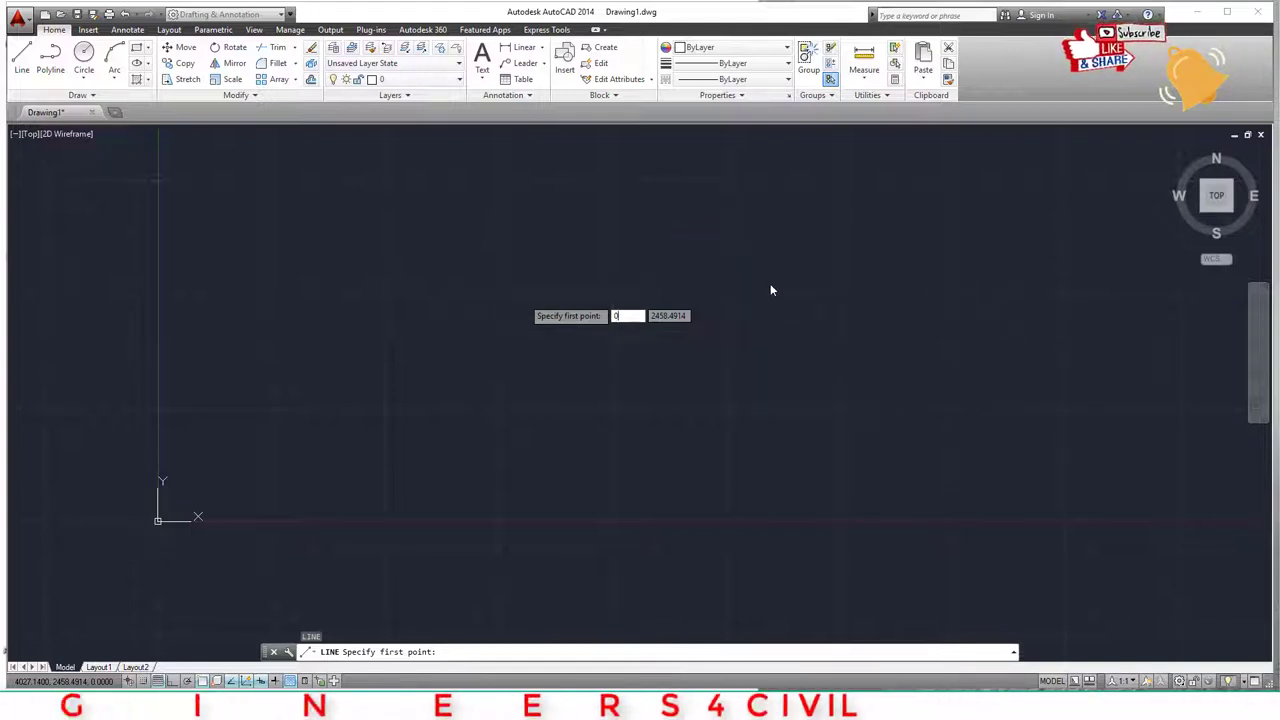
key("Escape")
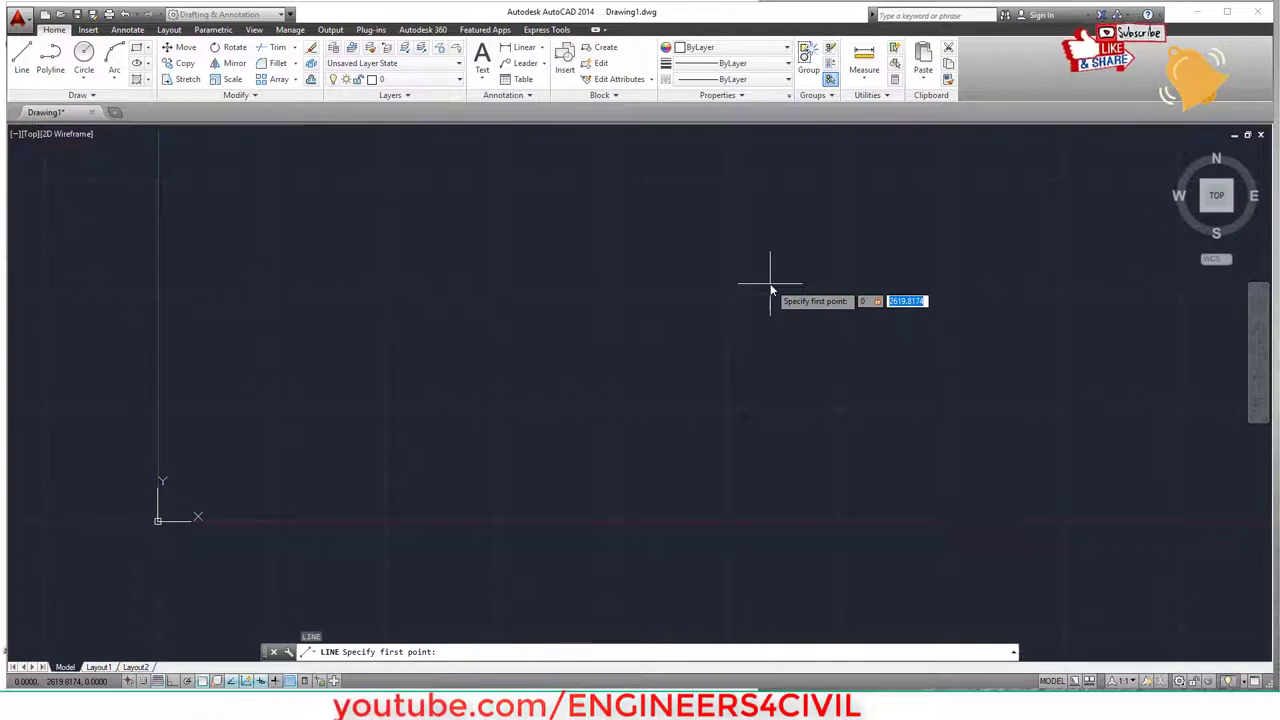
mouse_move(881, 278)
left_mouse_down()
mouse_move(895, 322)
mouse_move(938, 305)
left_mouse_up()
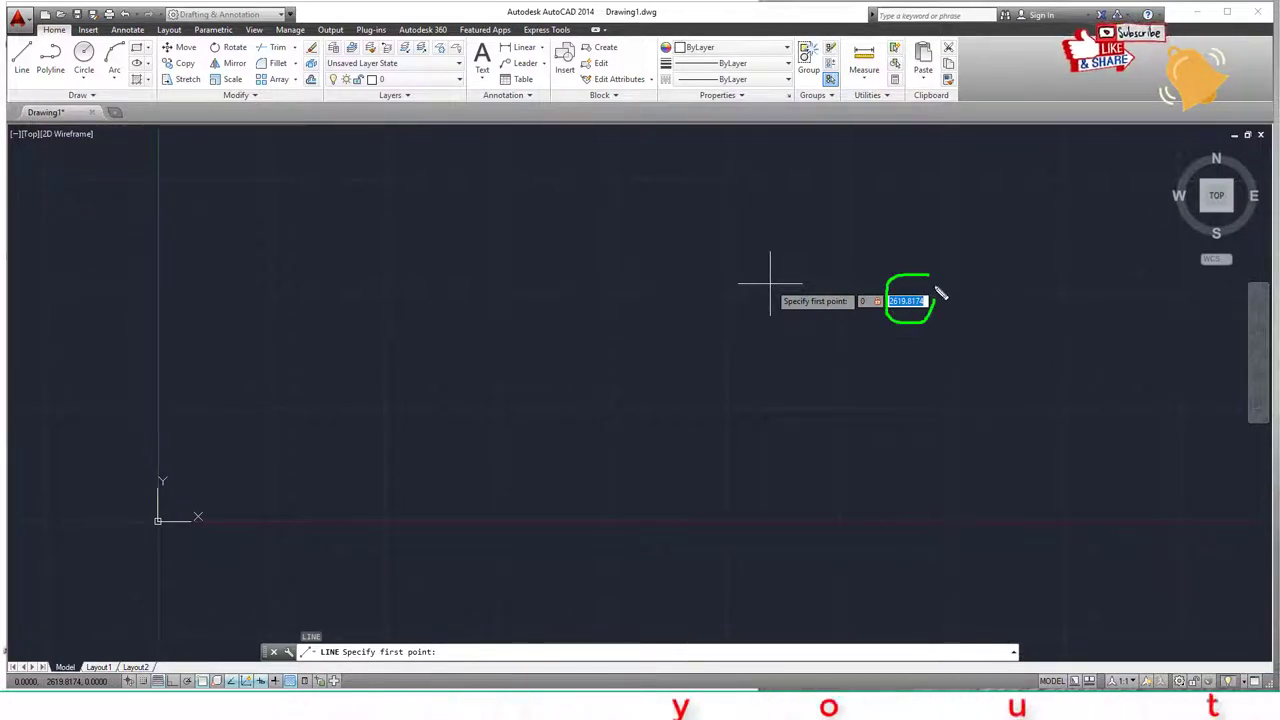
left_click(857, 281)
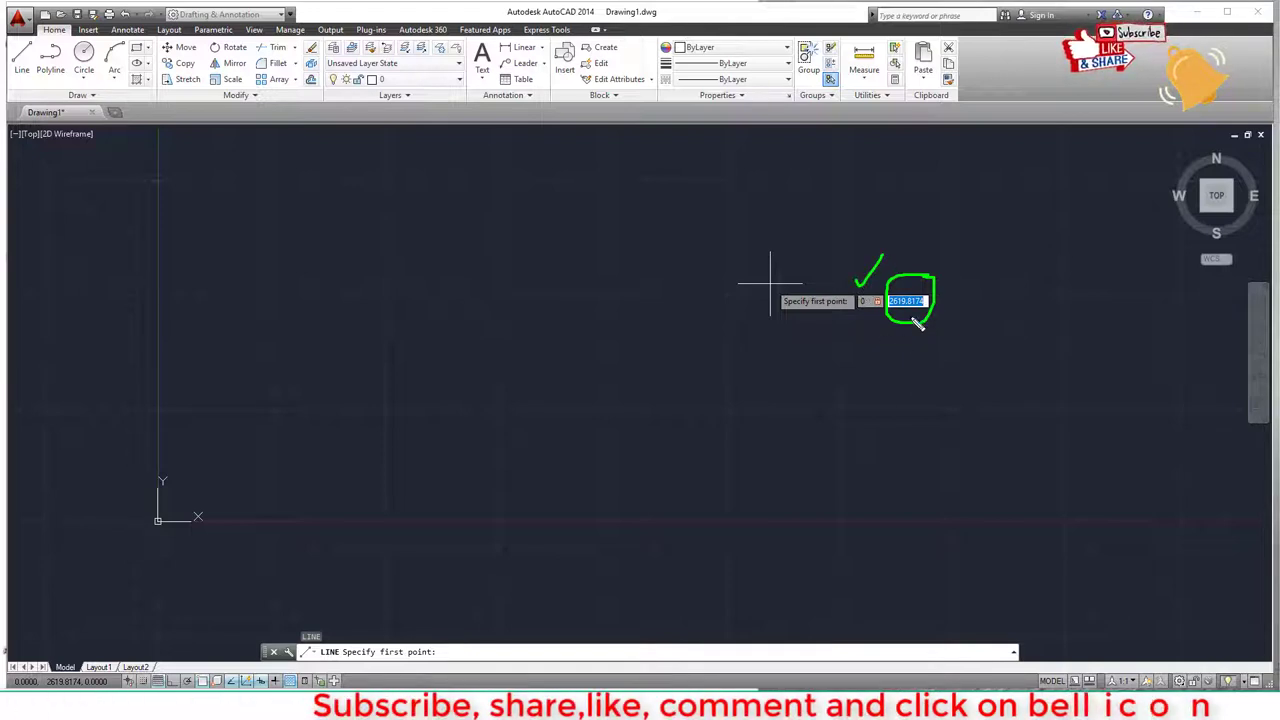
key("Escape")
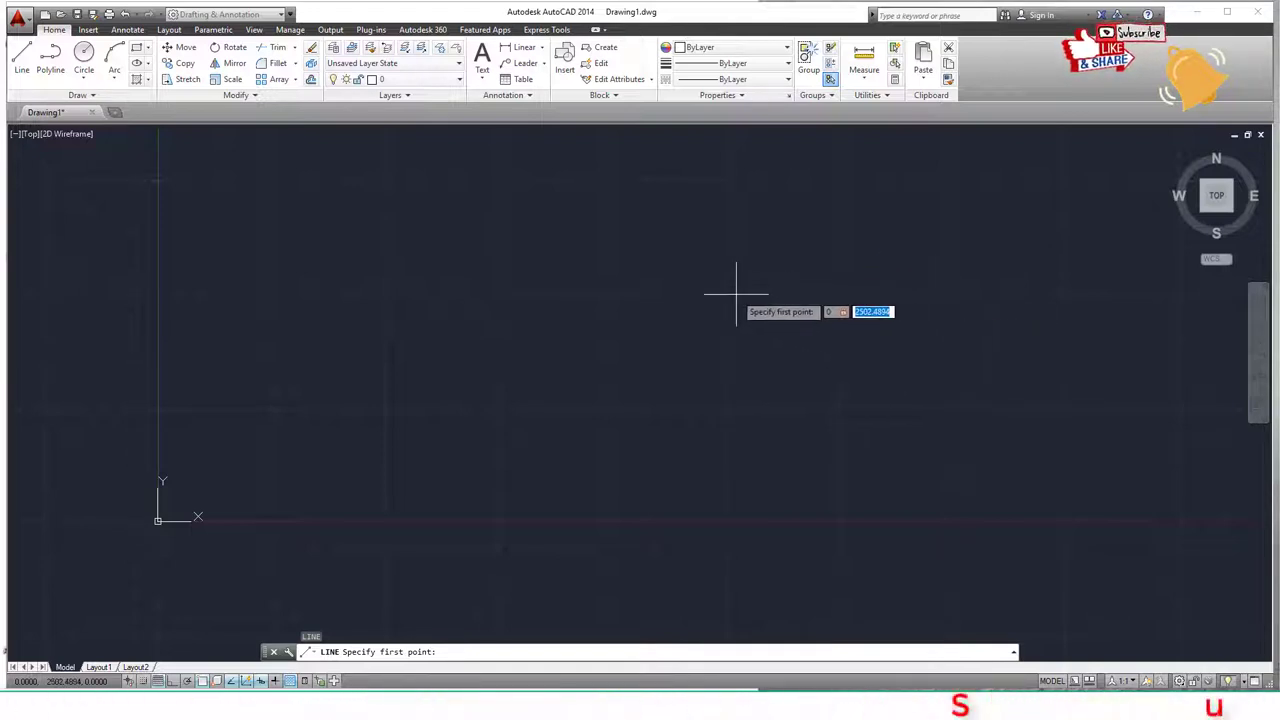
key("Return")
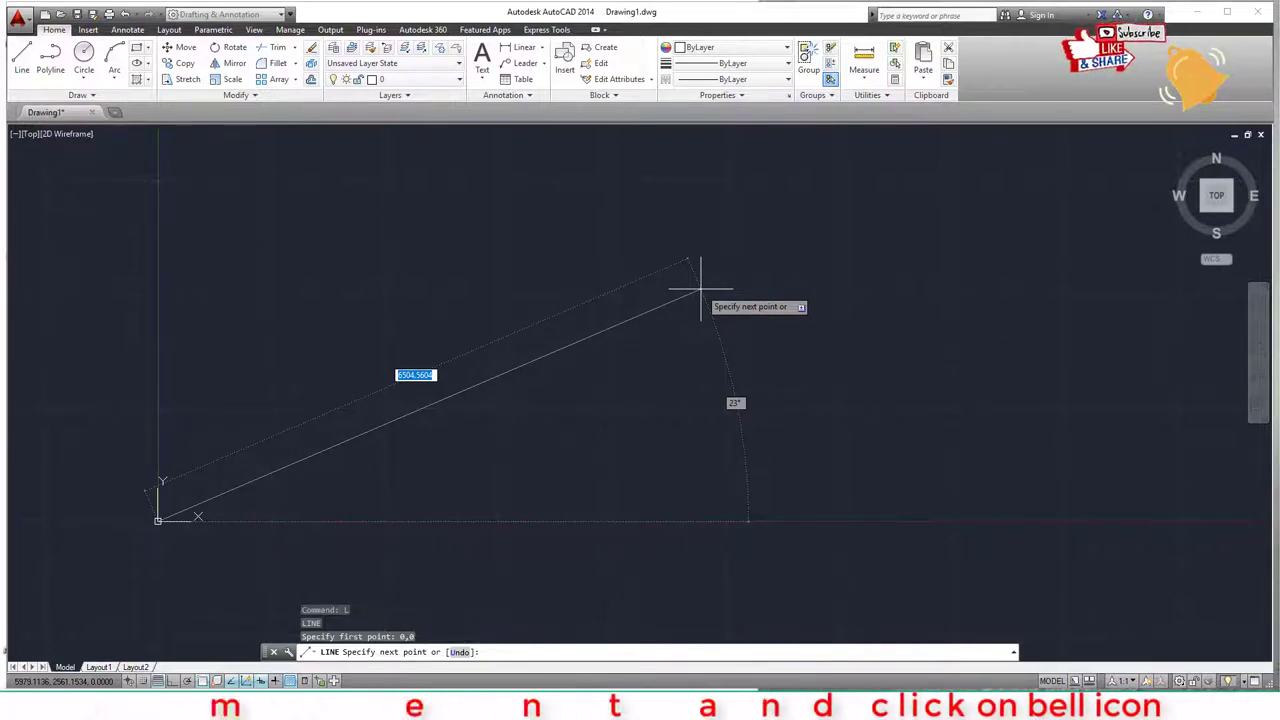
- Finish the line from the origin with a length of 6000 at an angle of 30° and end the command
type("6000")
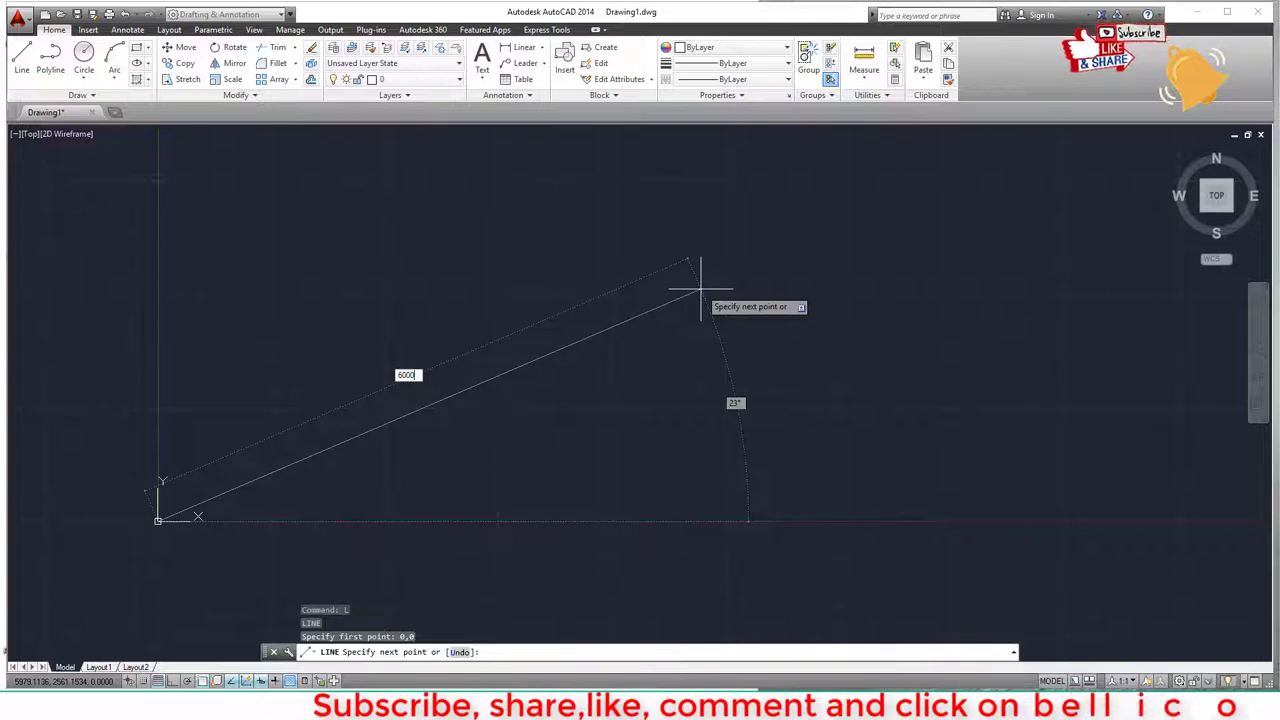
left_click_drag(449, 325, 430, 362)
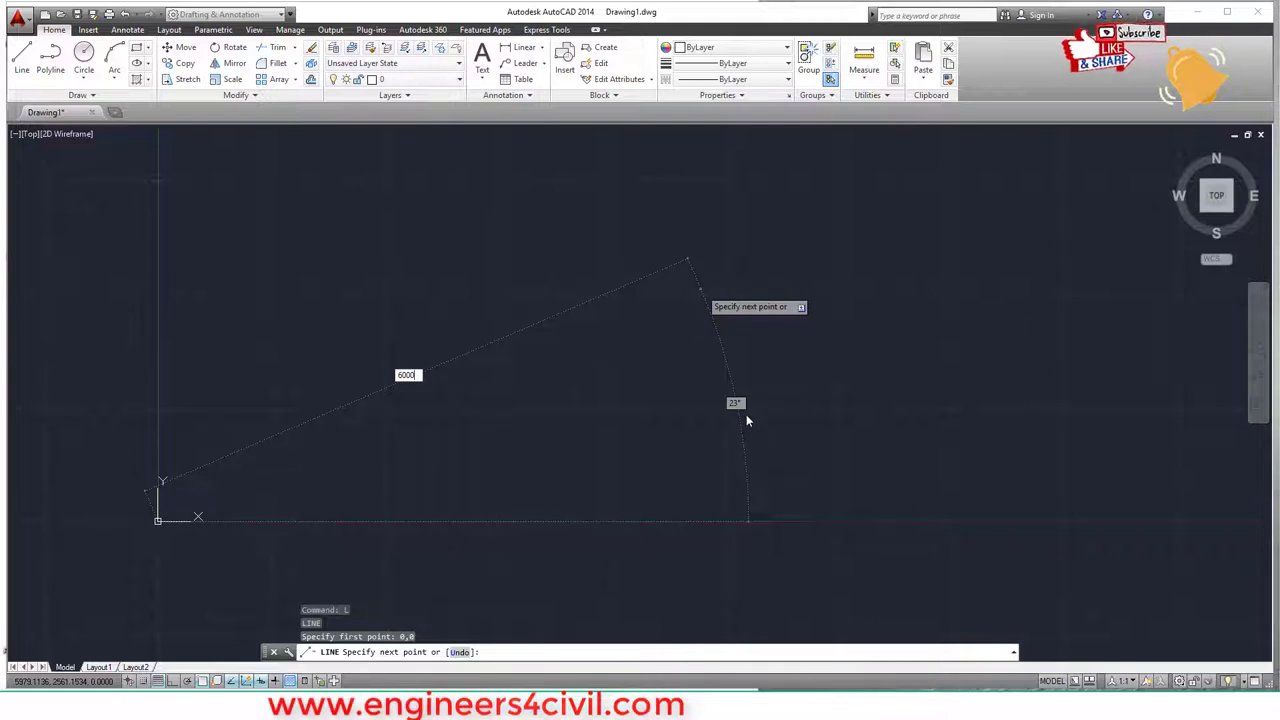
key("Tab")
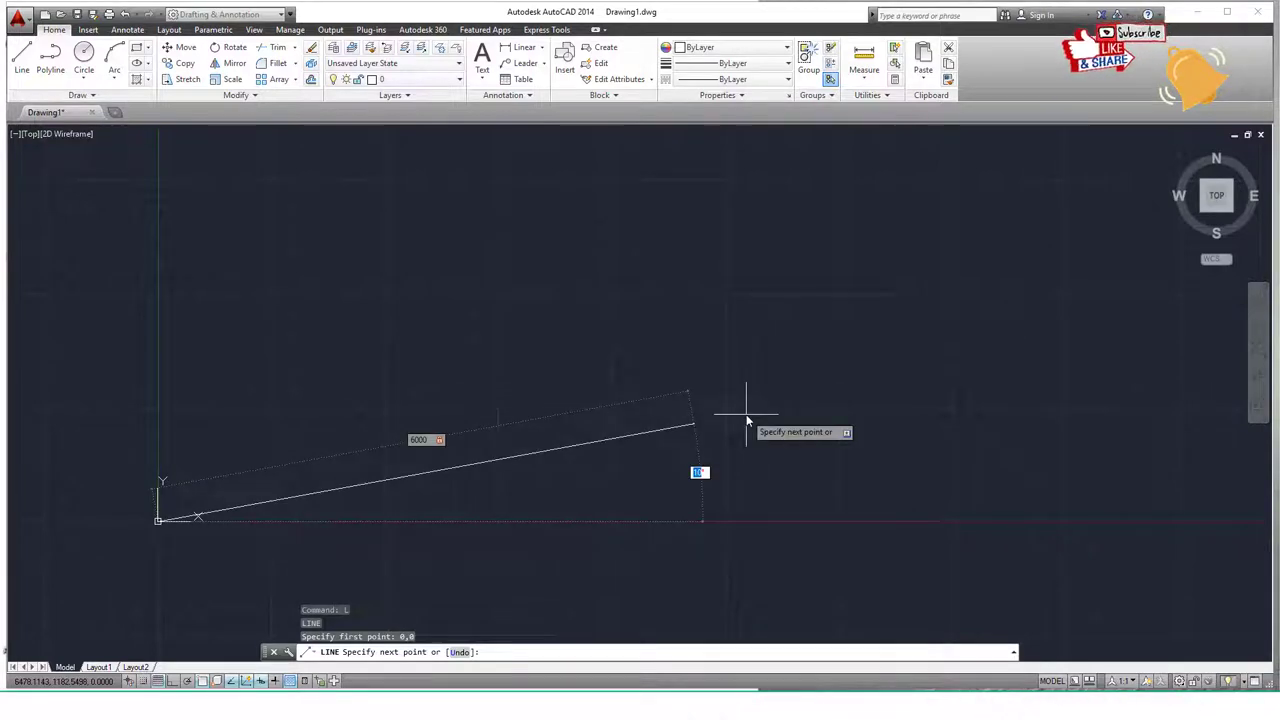
type("30")
key("Return")
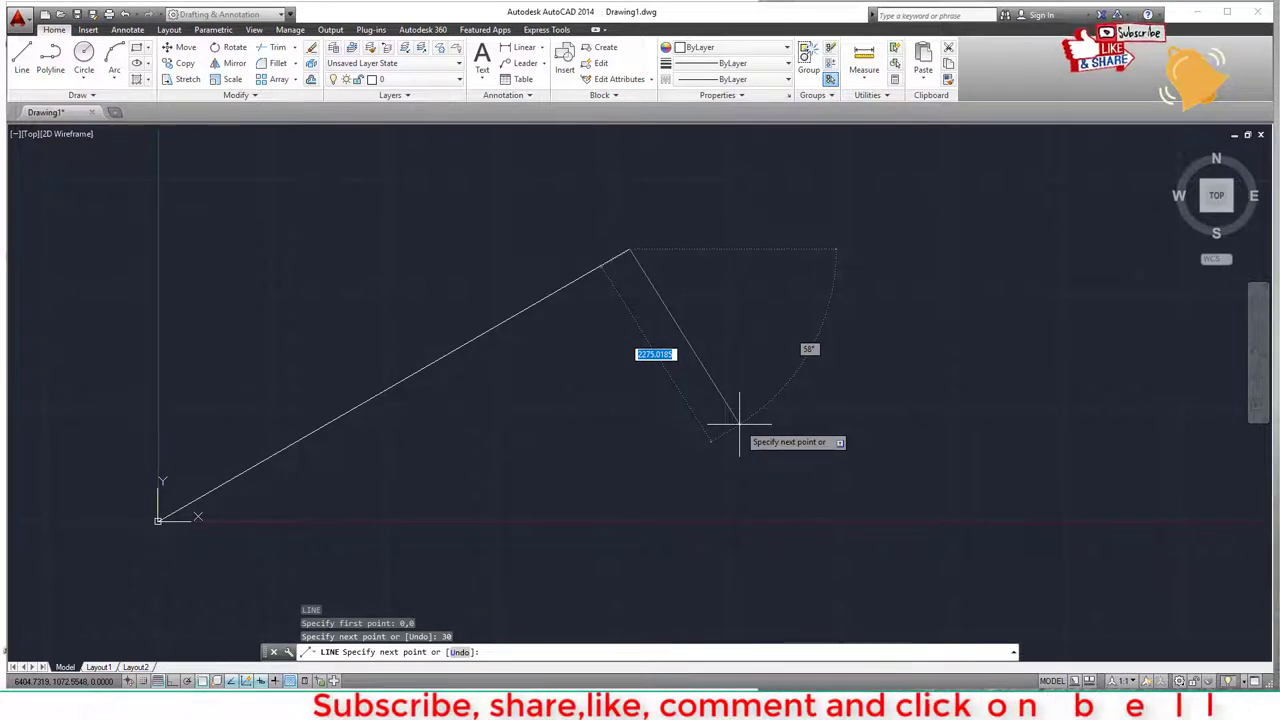
key("Escape")
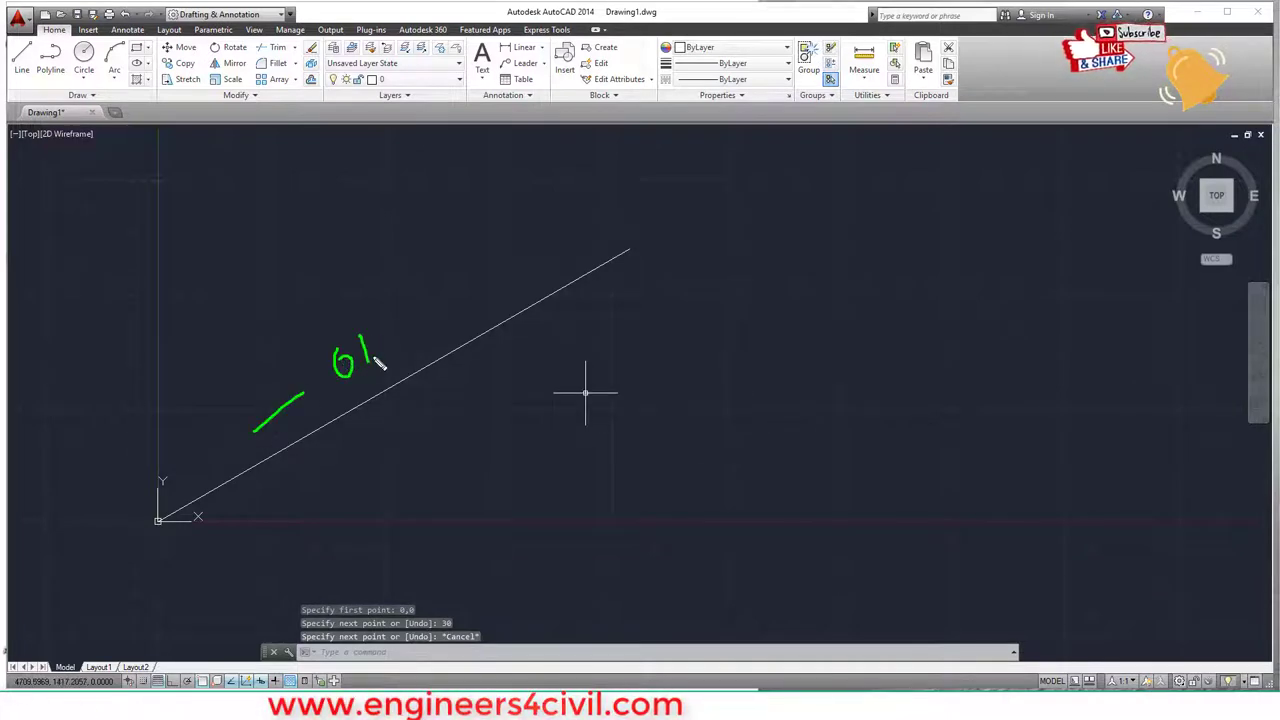
left_click_drag(375, 346, 390, 351)
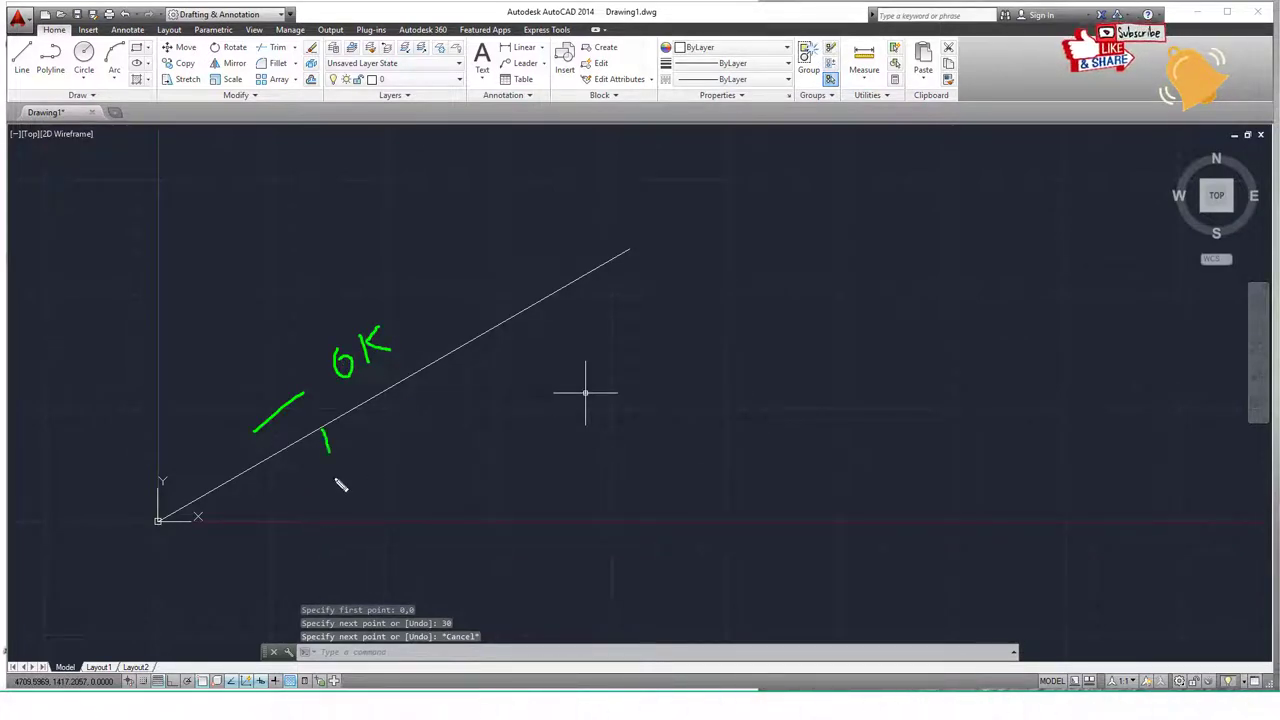
mouse_move(398, 454)
left_mouse_down()
mouse_move(408, 480)
mouse_move(400, 458)
left_mouse_up()
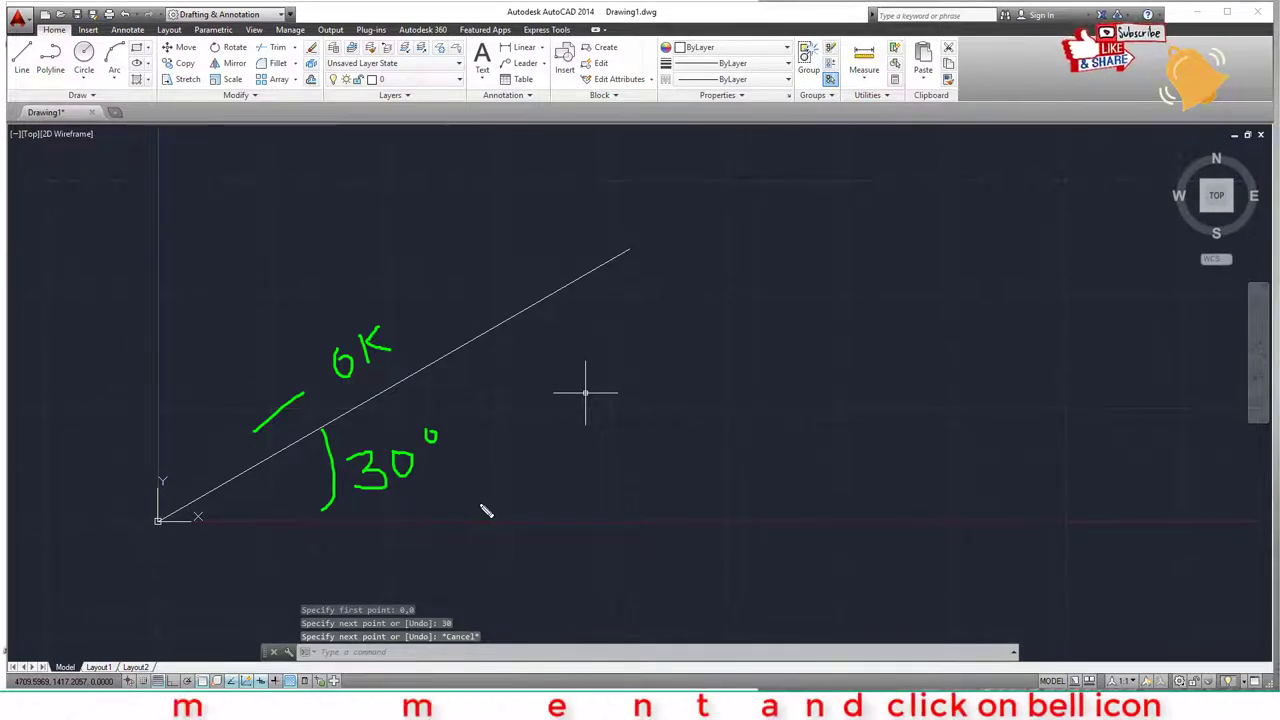
key("Escape")
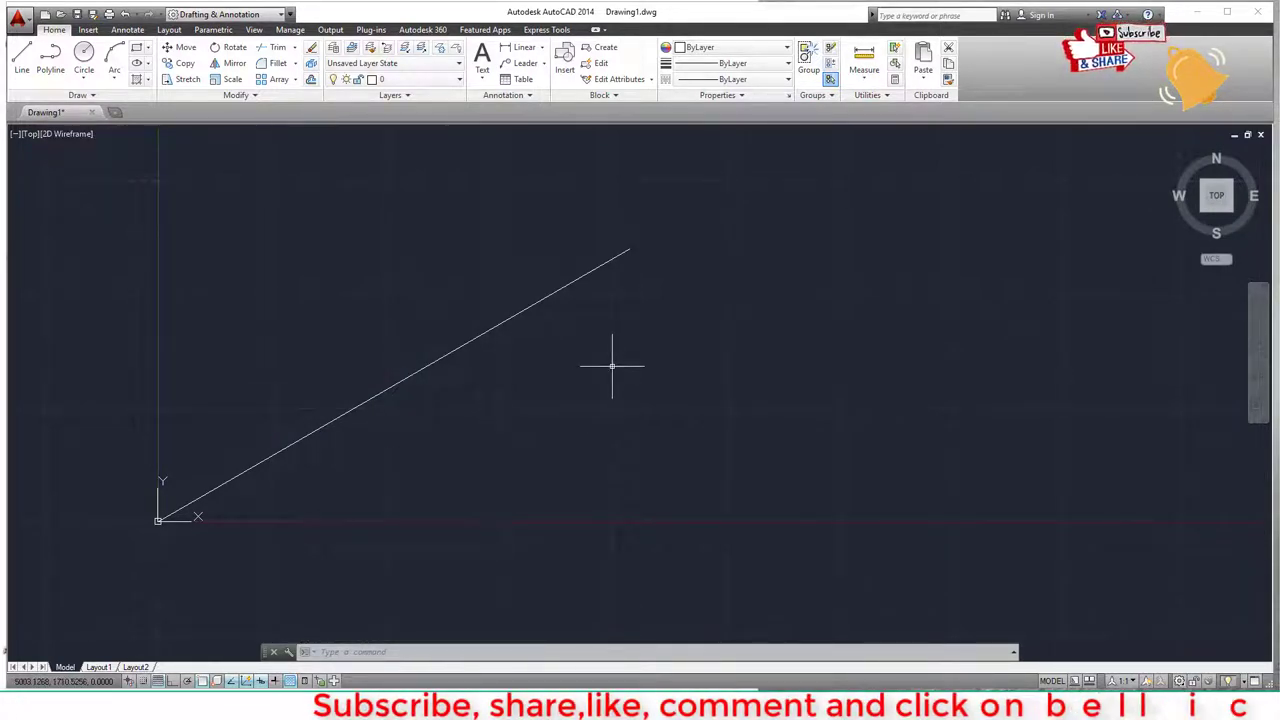
- Review the Object Snap modes in the Drafting Settings, close them without changes, and turn object snap off
key("Return")
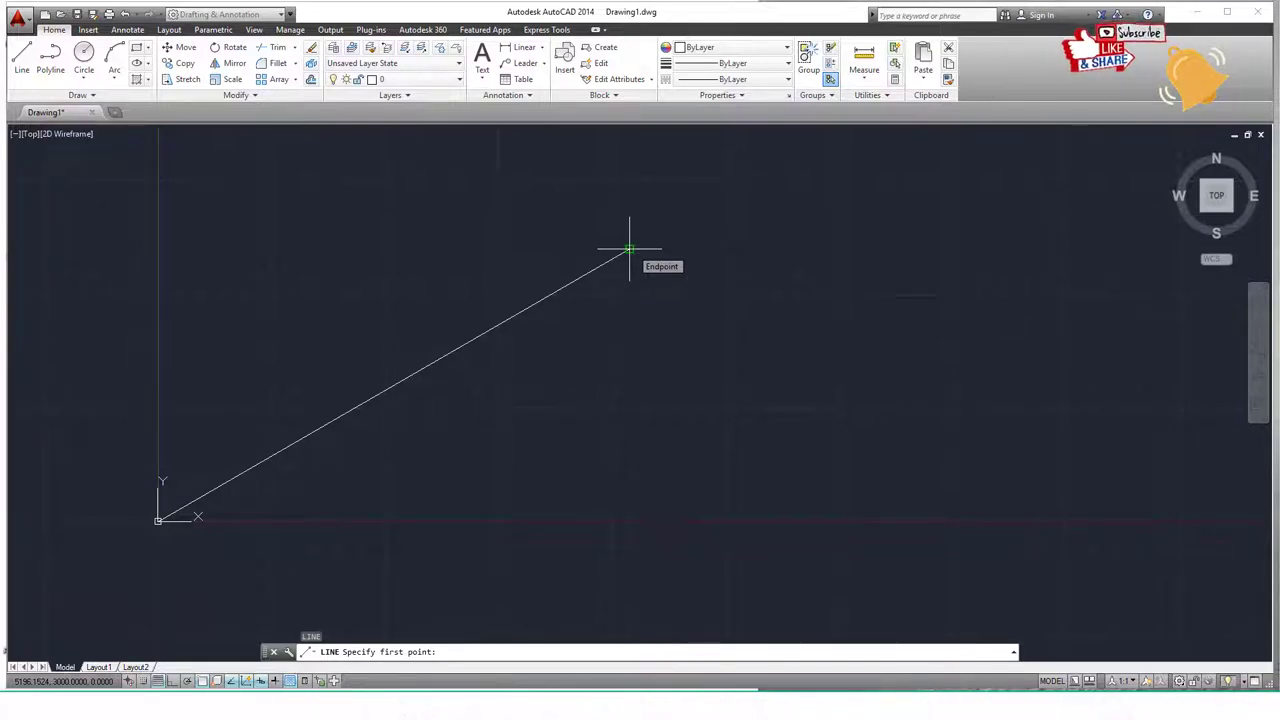
mouse_move(1199, 647)
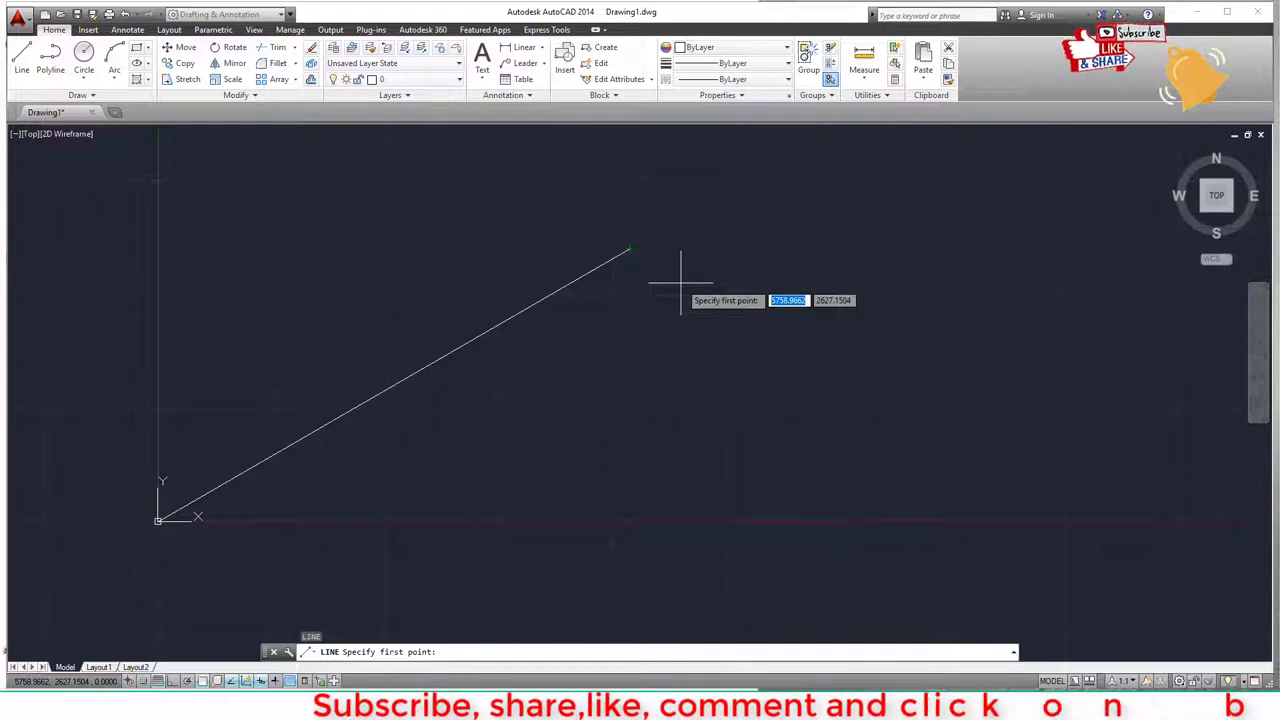
right_click(201, 681)
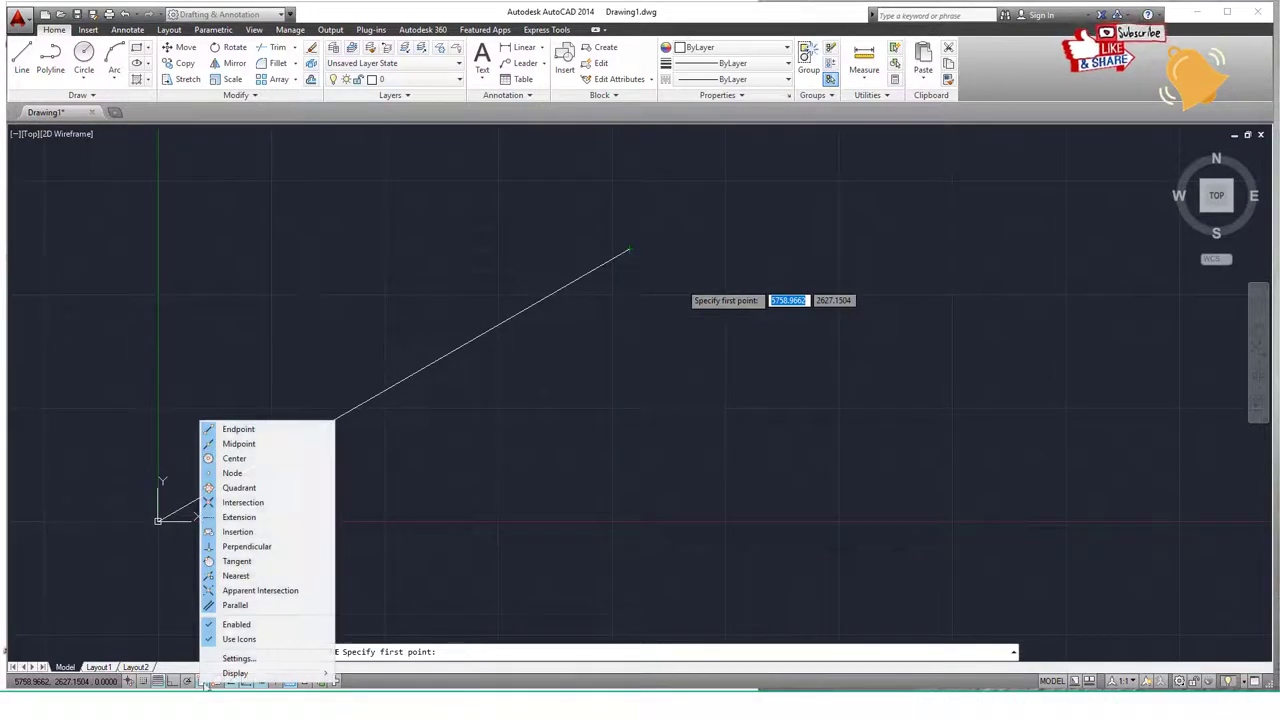
left_click(238, 658)
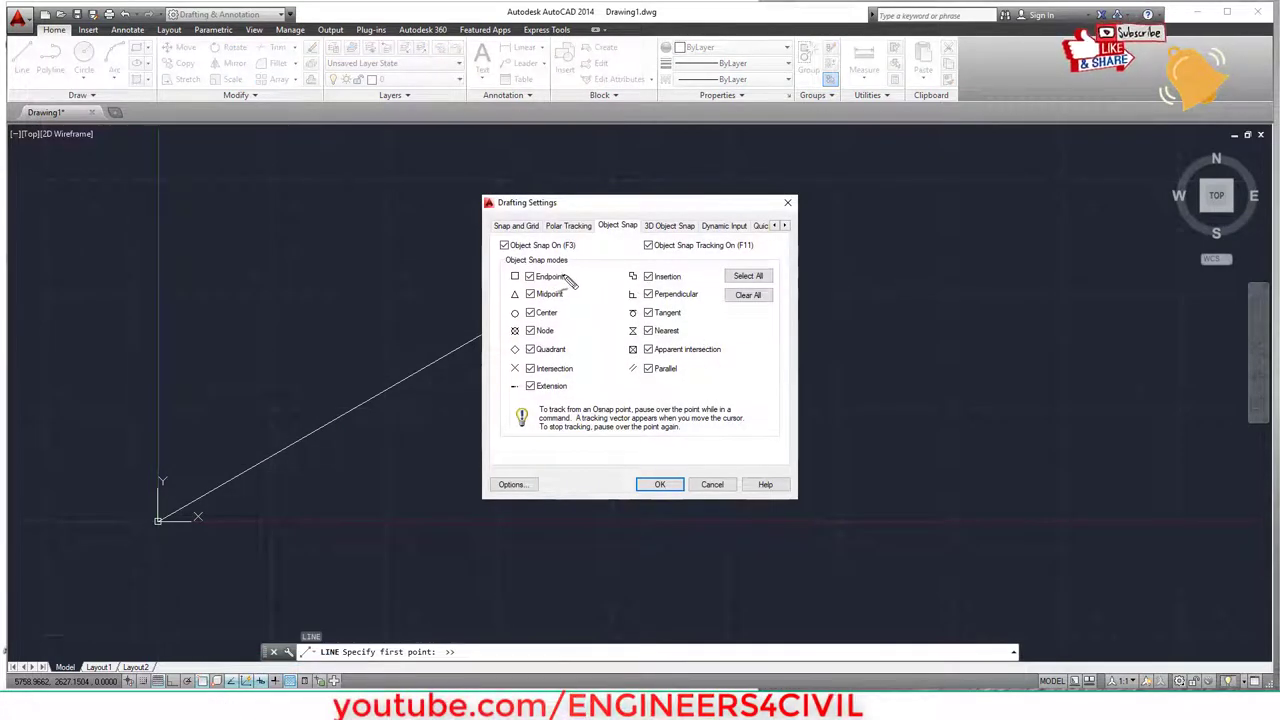
left_click_drag(564, 277, 597, 258)
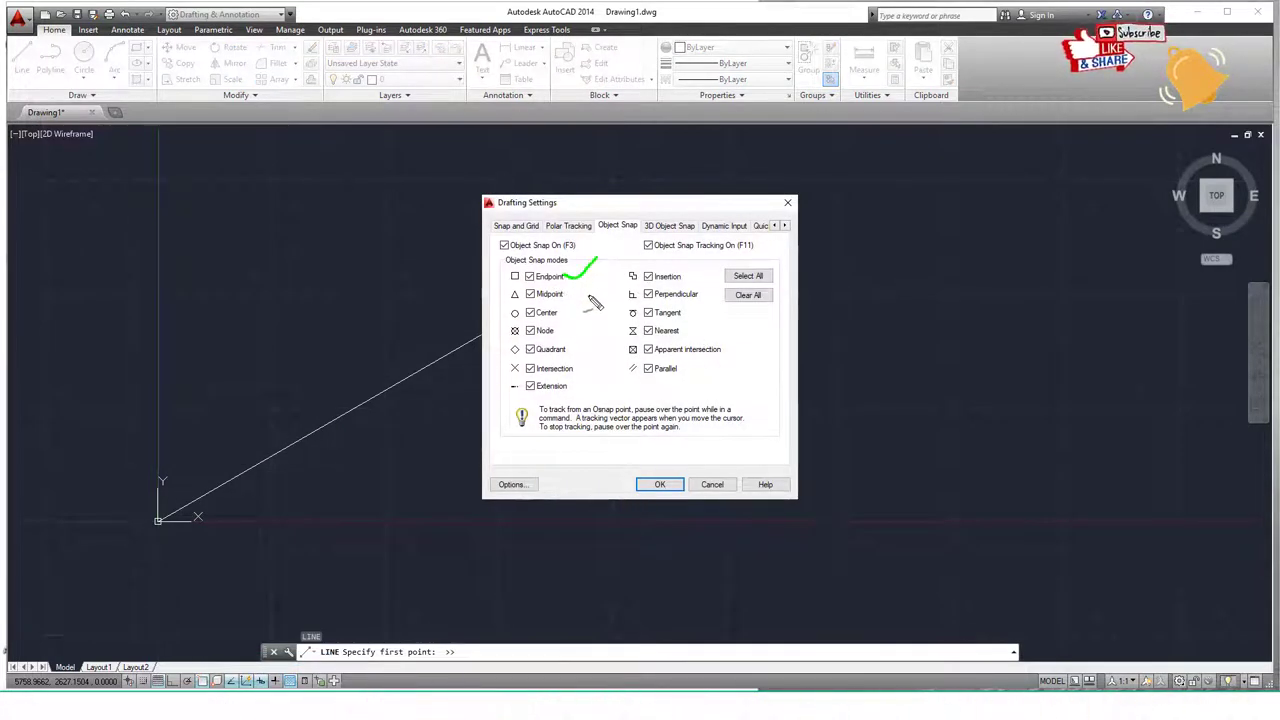
mouse_move(562, 298)
left_mouse_down()
mouse_move(578, 292)
mouse_move(589, 315)
left_mouse_up()
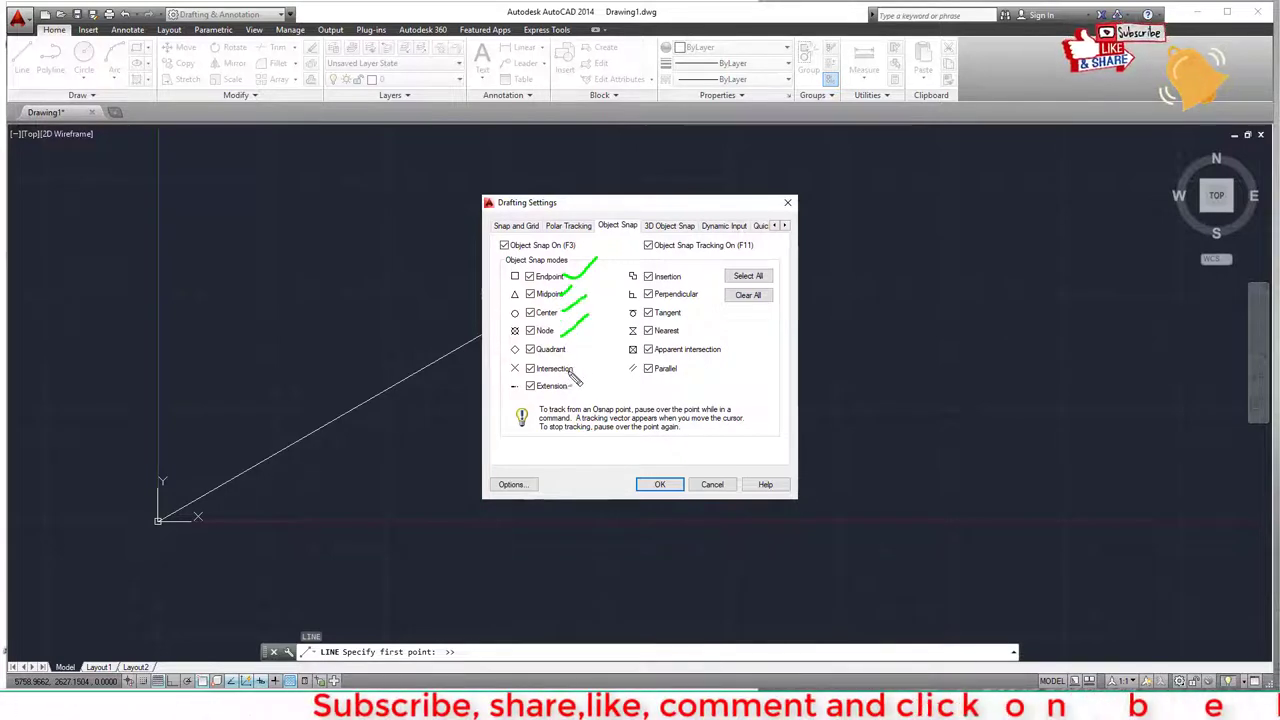
left_click_drag(667, 288, 705, 262)
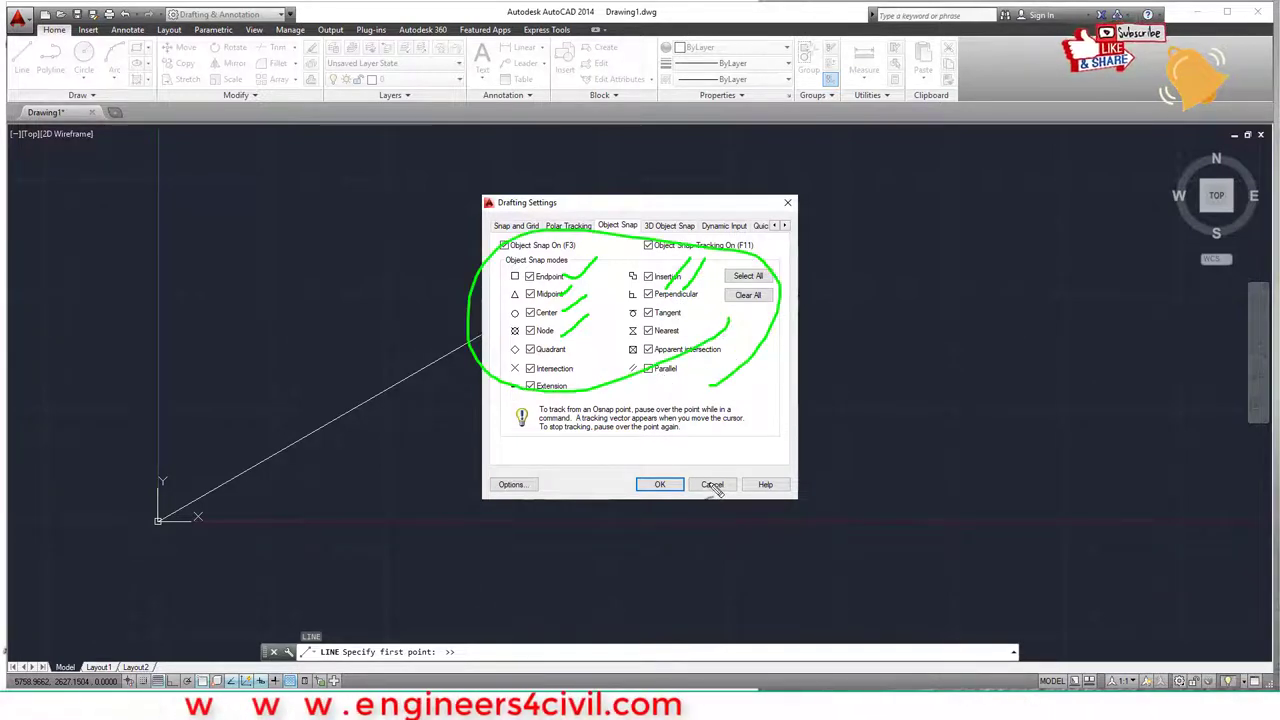
key("Escape")
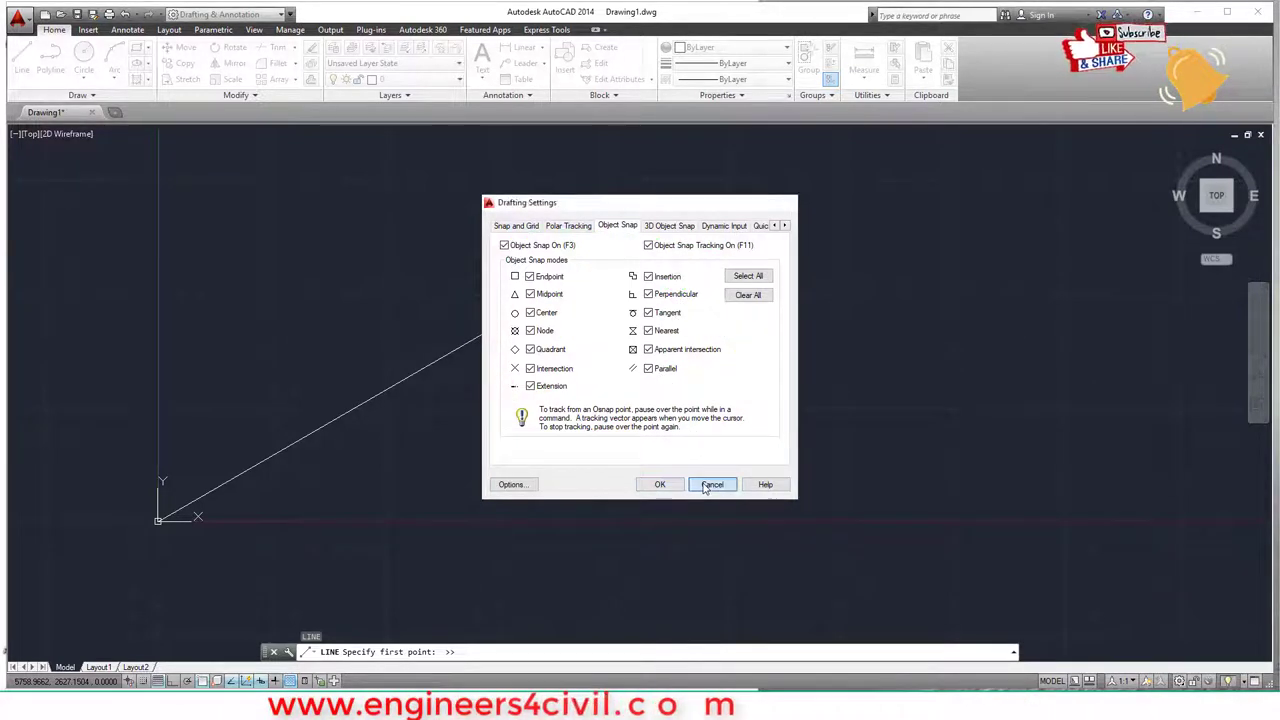
left_click(709, 485)
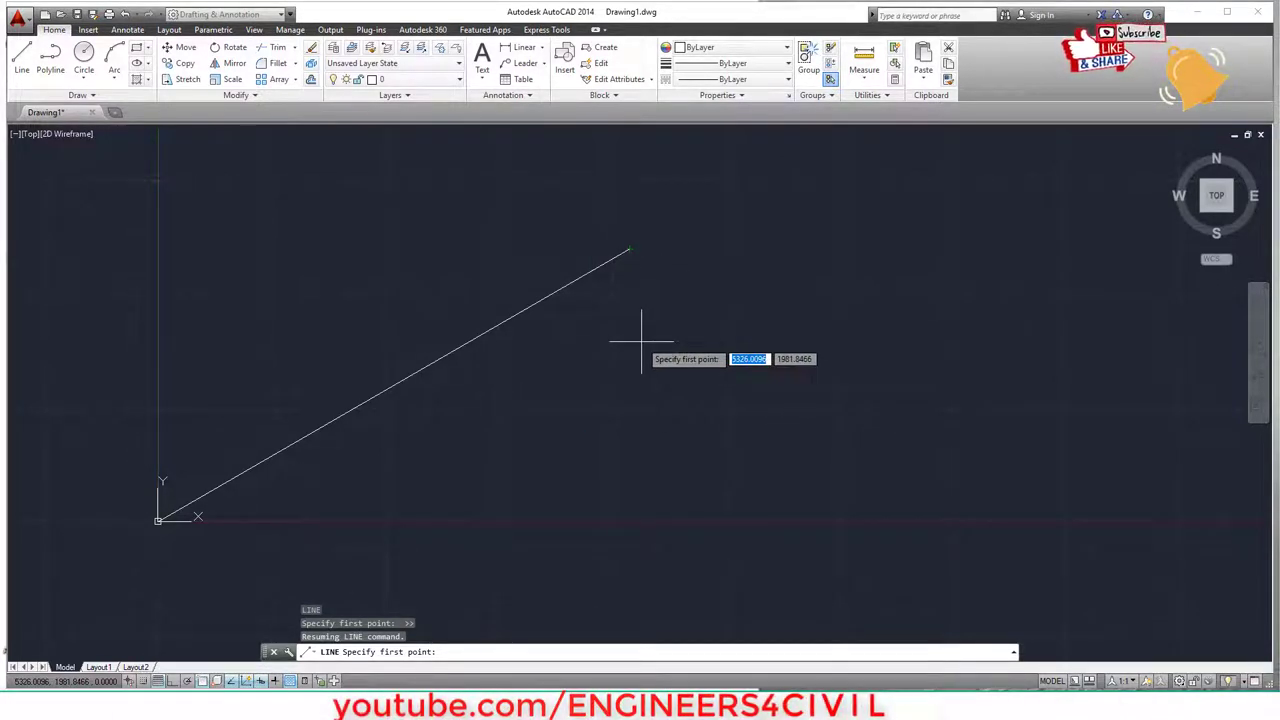
key("F3")
key("Escape")
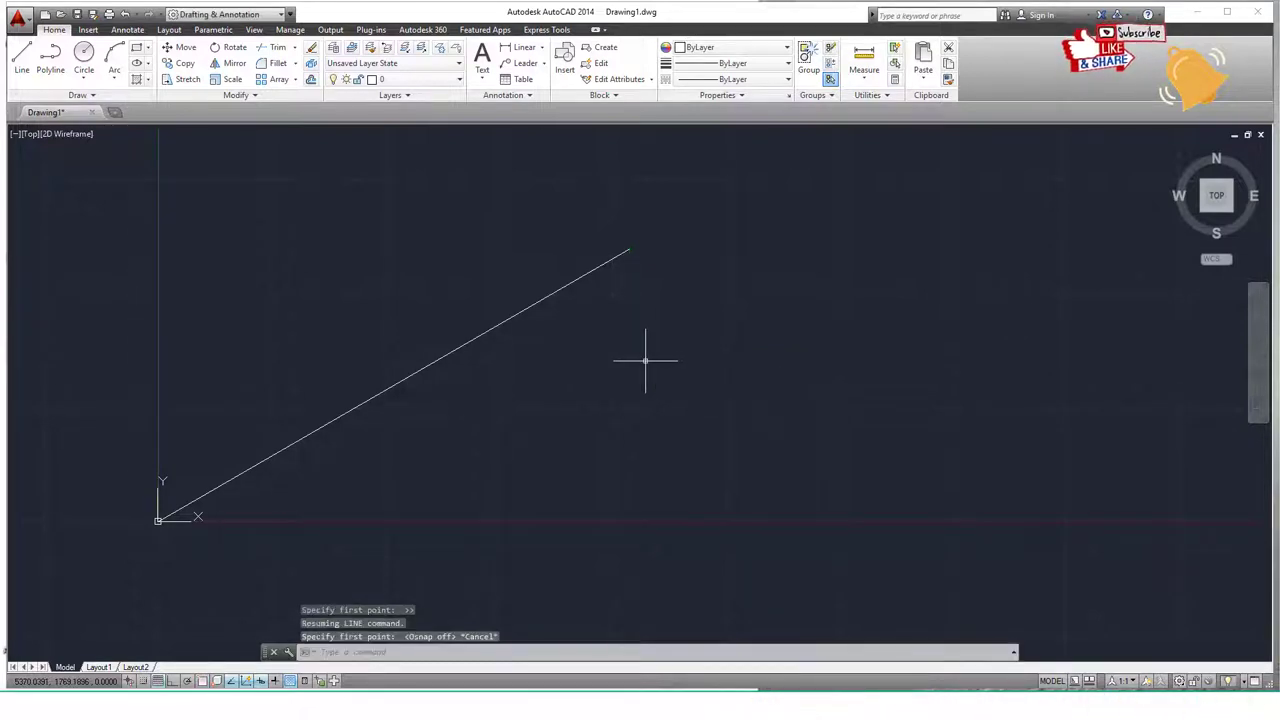
- With object snap on, draw a line from the first line's upper endpoint, 3000 long and sloping downward at 65°
key("Return")
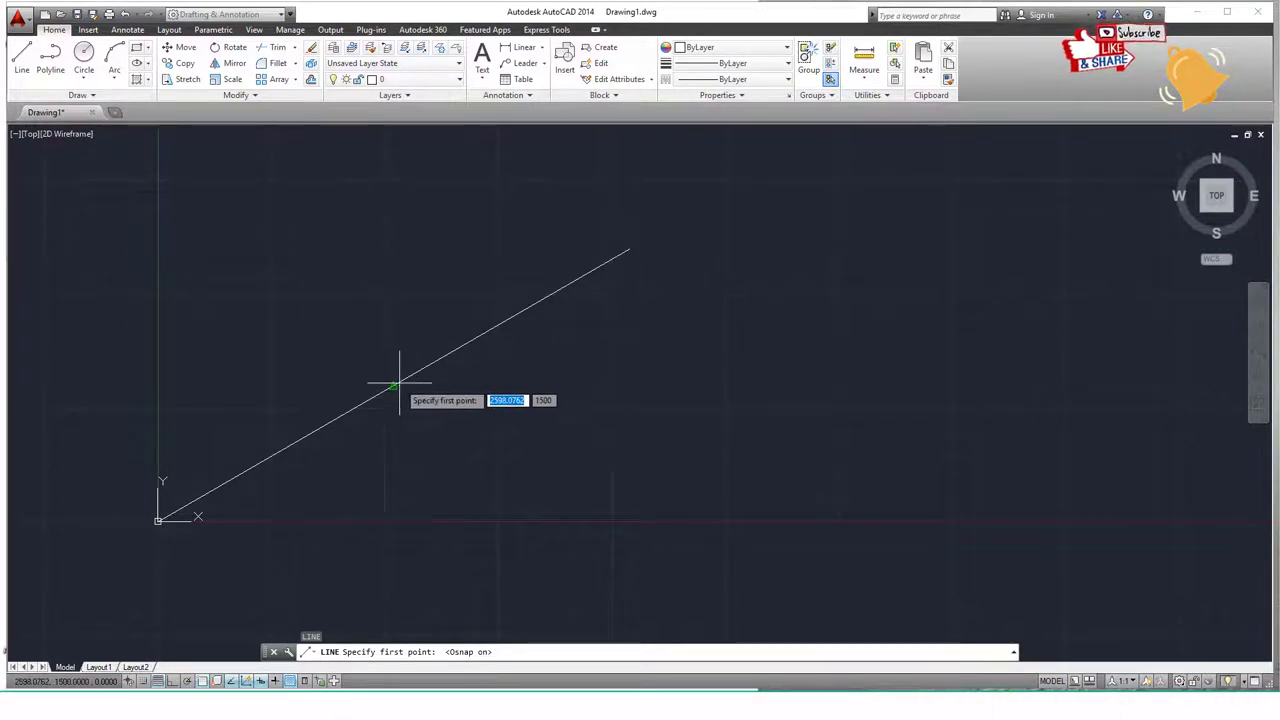
left_click(628, 251)
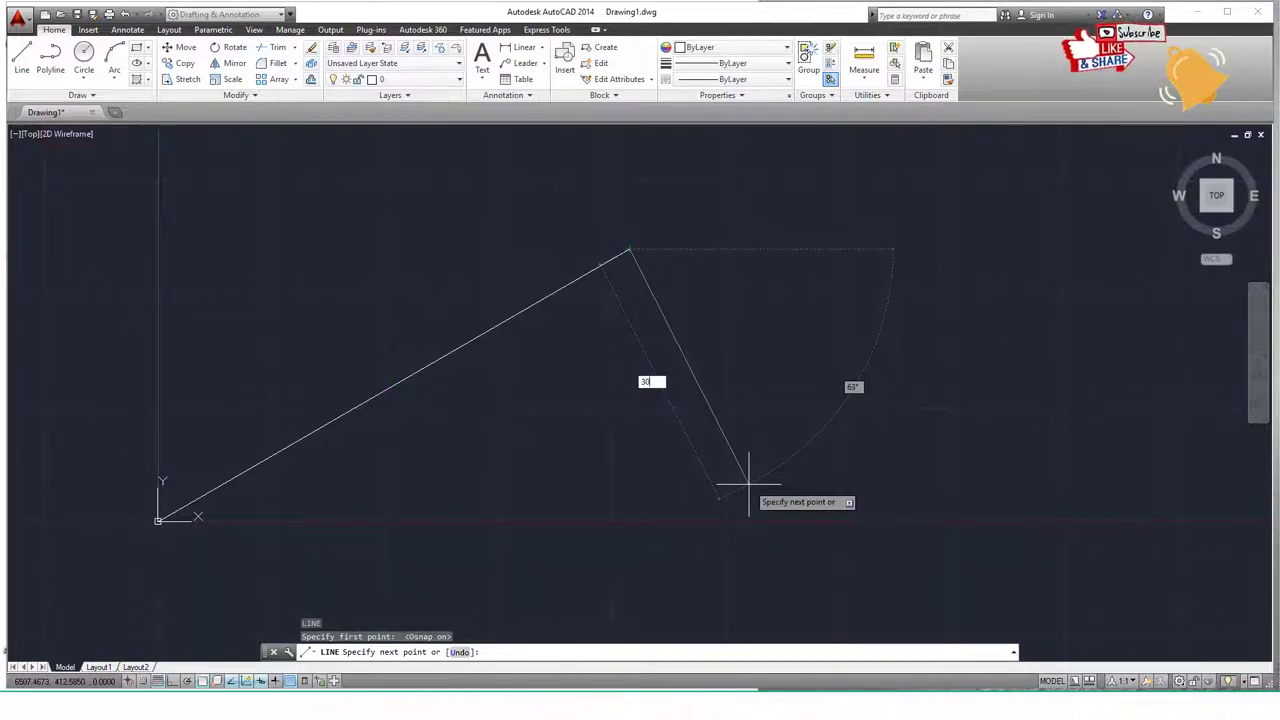
type("3000")
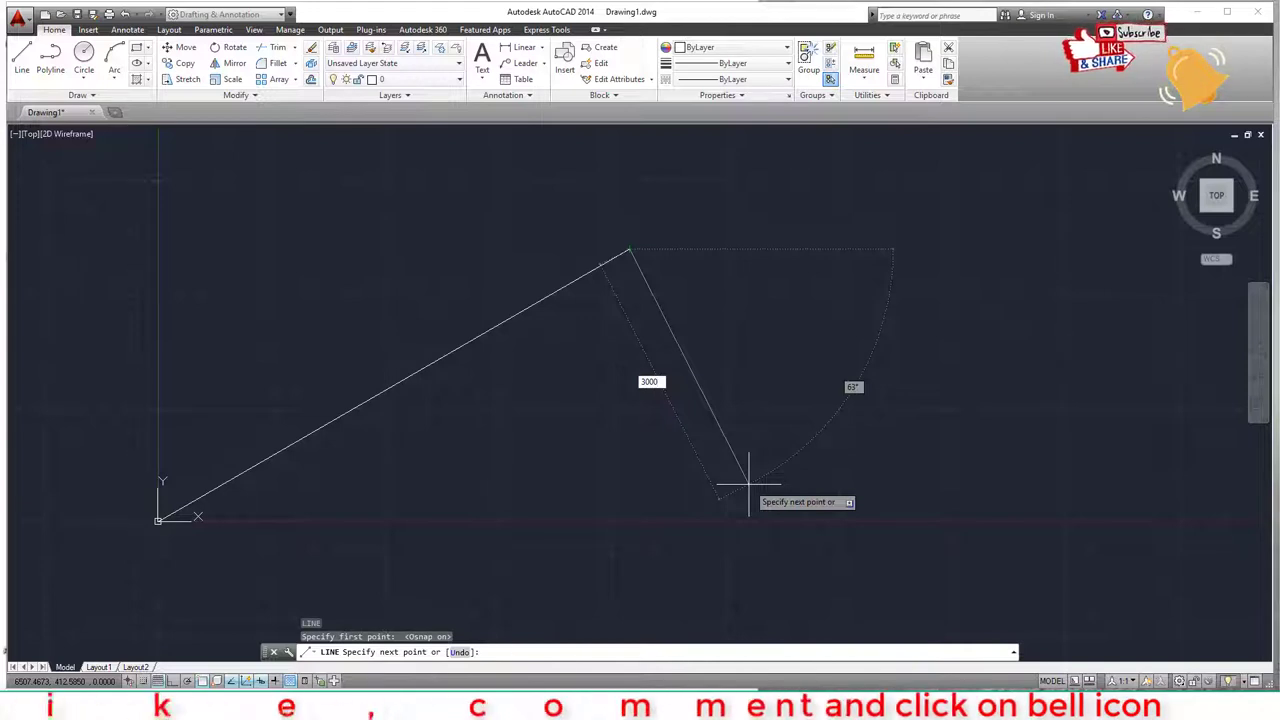
key("Tab")
type("65")
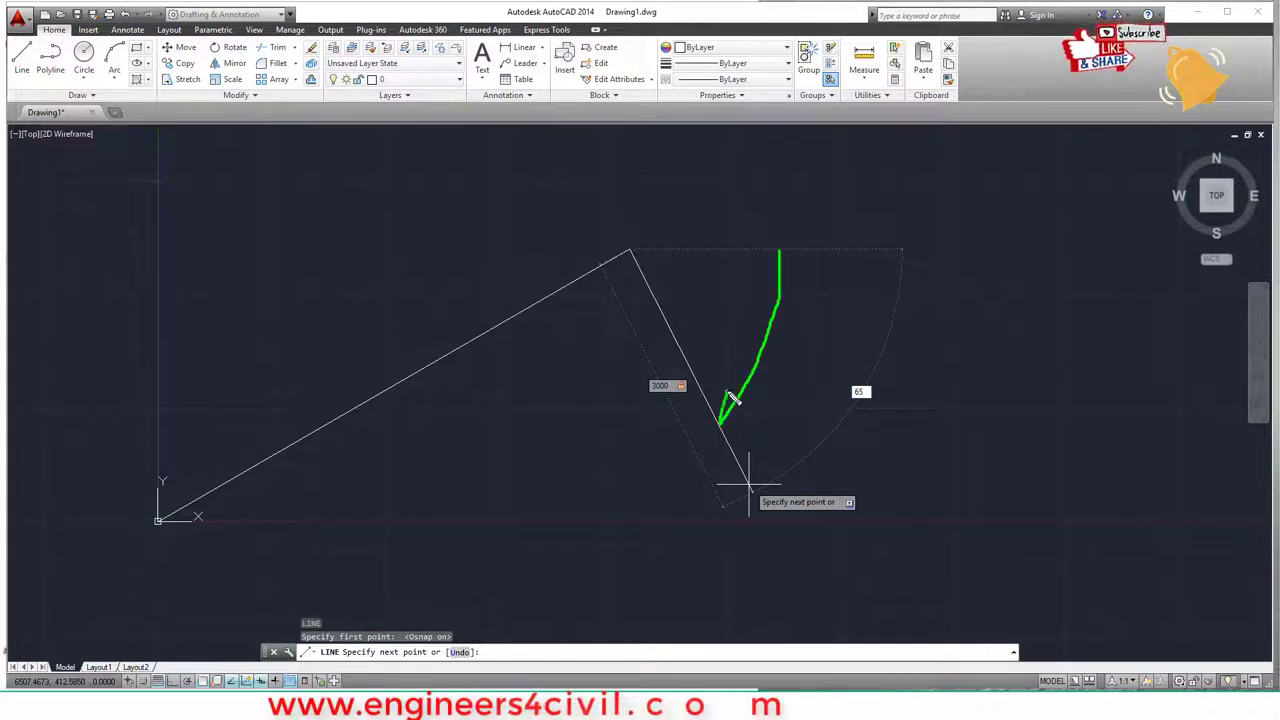
left_click_drag(720, 424, 767, 417)
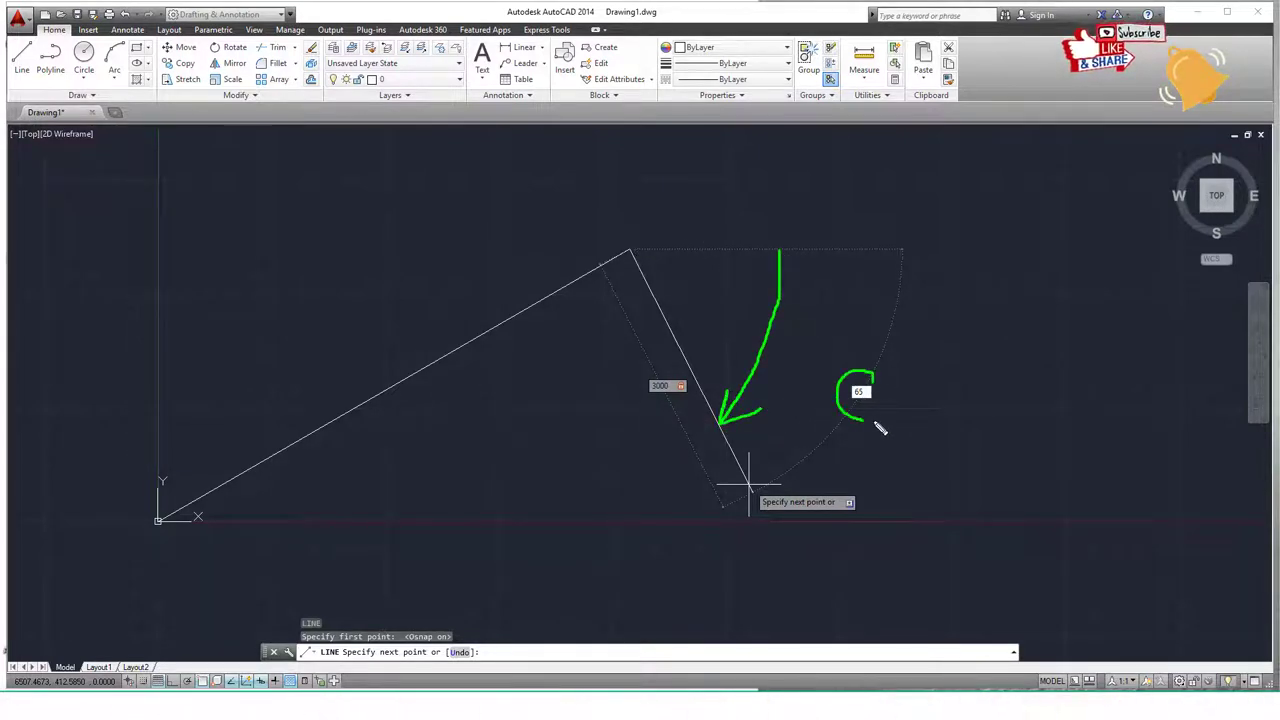
key("e")
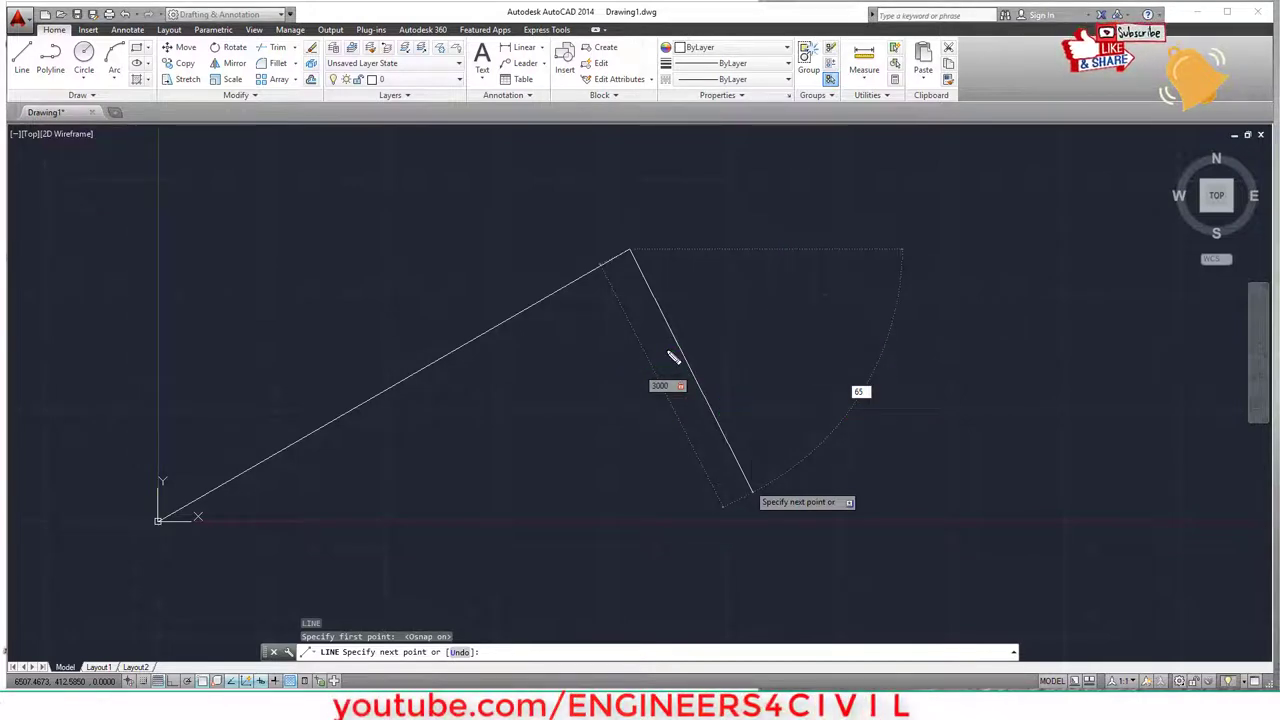
key("Escape")
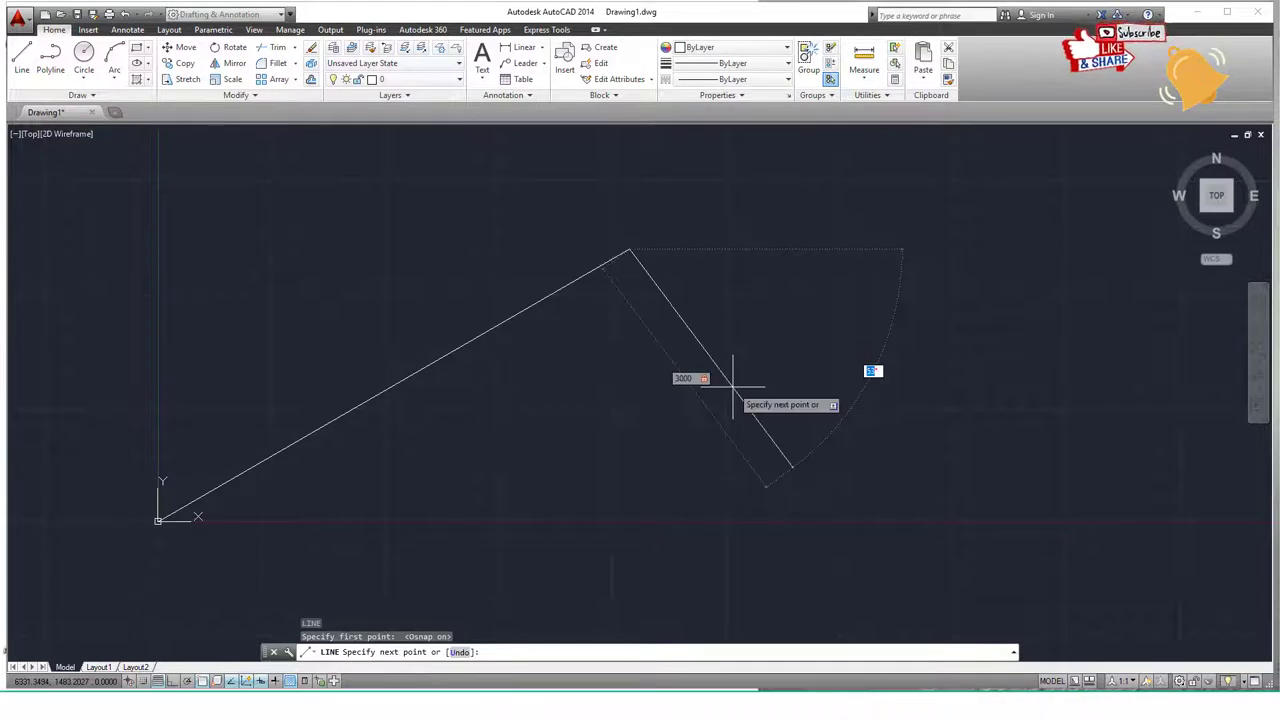
type("65")
key("Return")
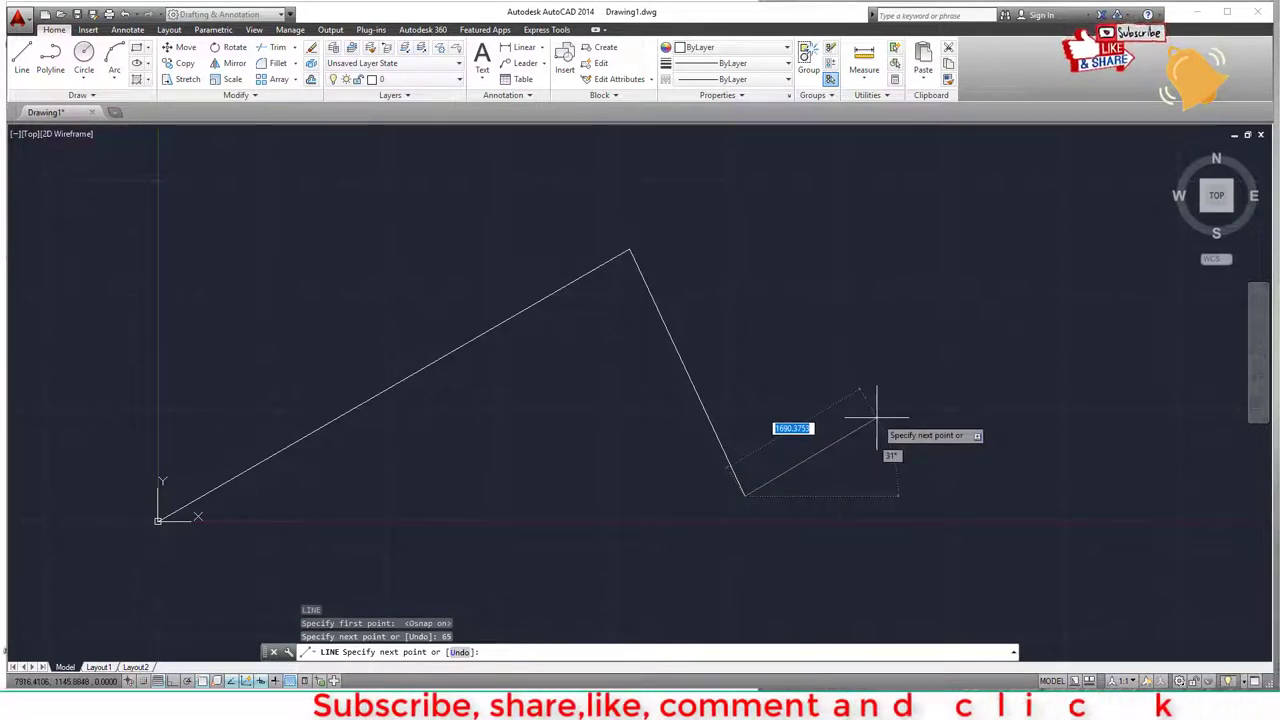
- End the current line, start a new one in the empty area beside the existing lines, and turn Ortho mode on
key("Escape")
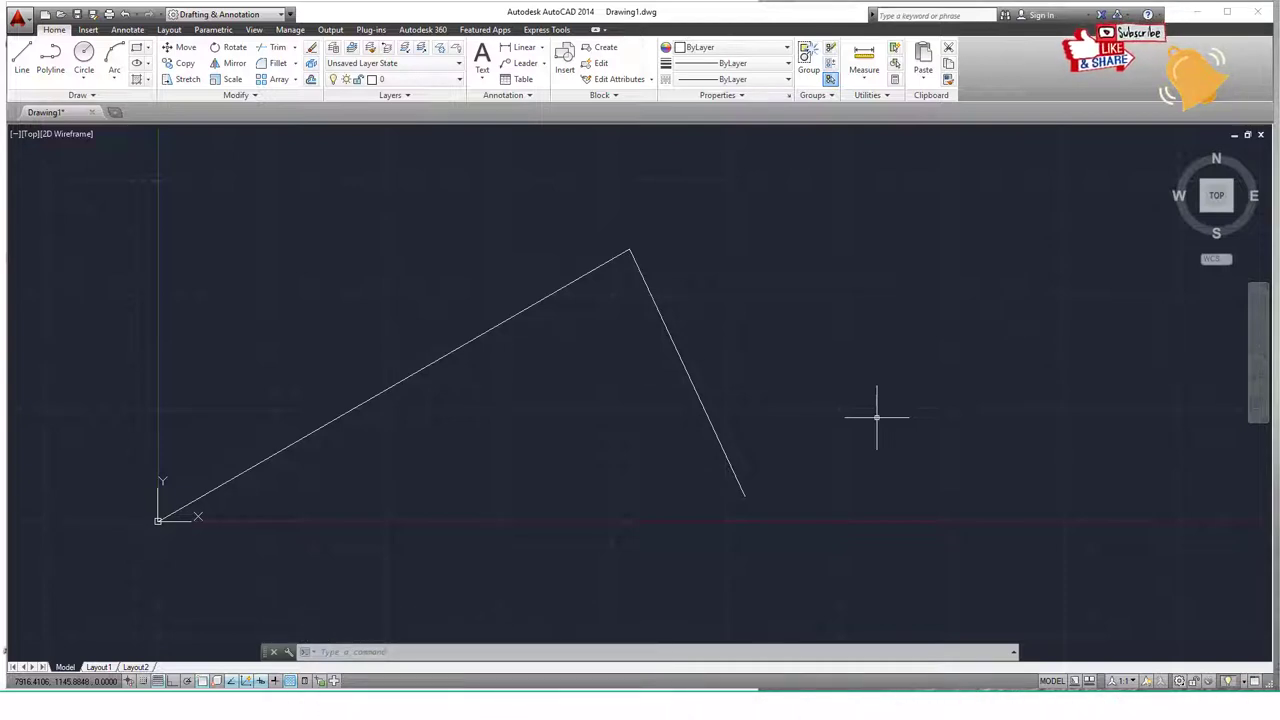
middle_click_drag(697, 371, 555, 405)
type("l")
key("Return")
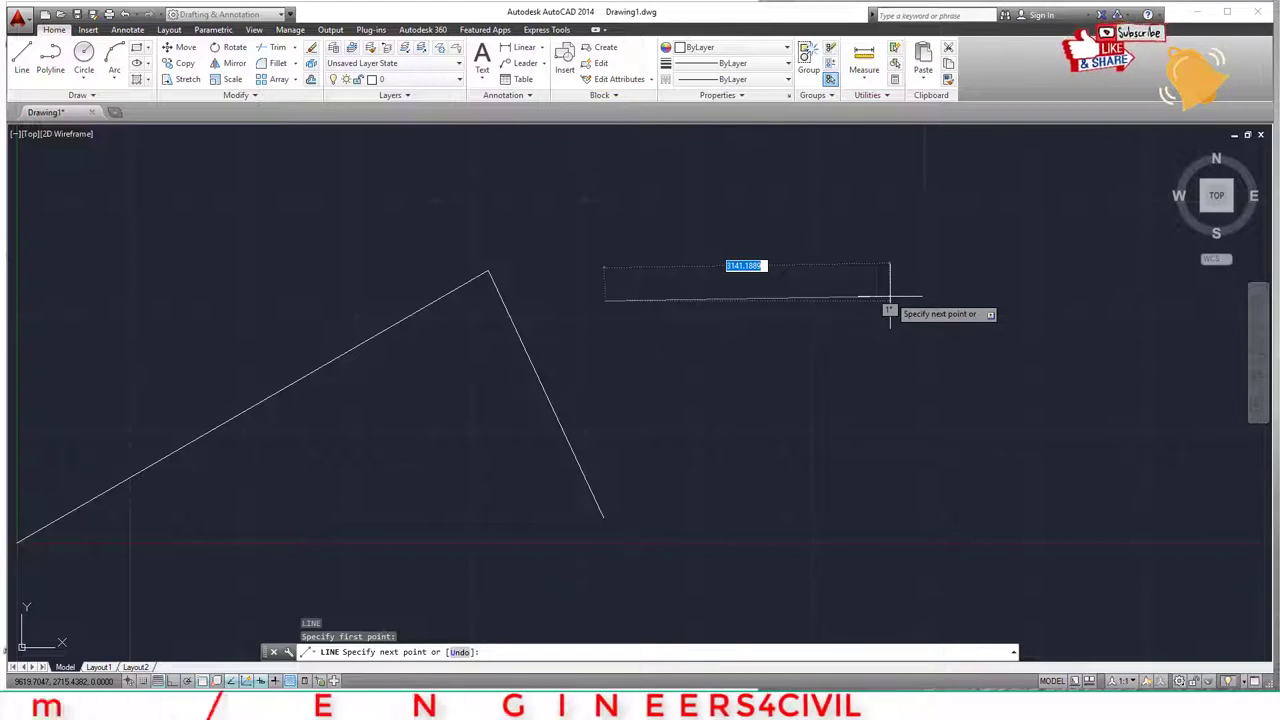
key("F8")
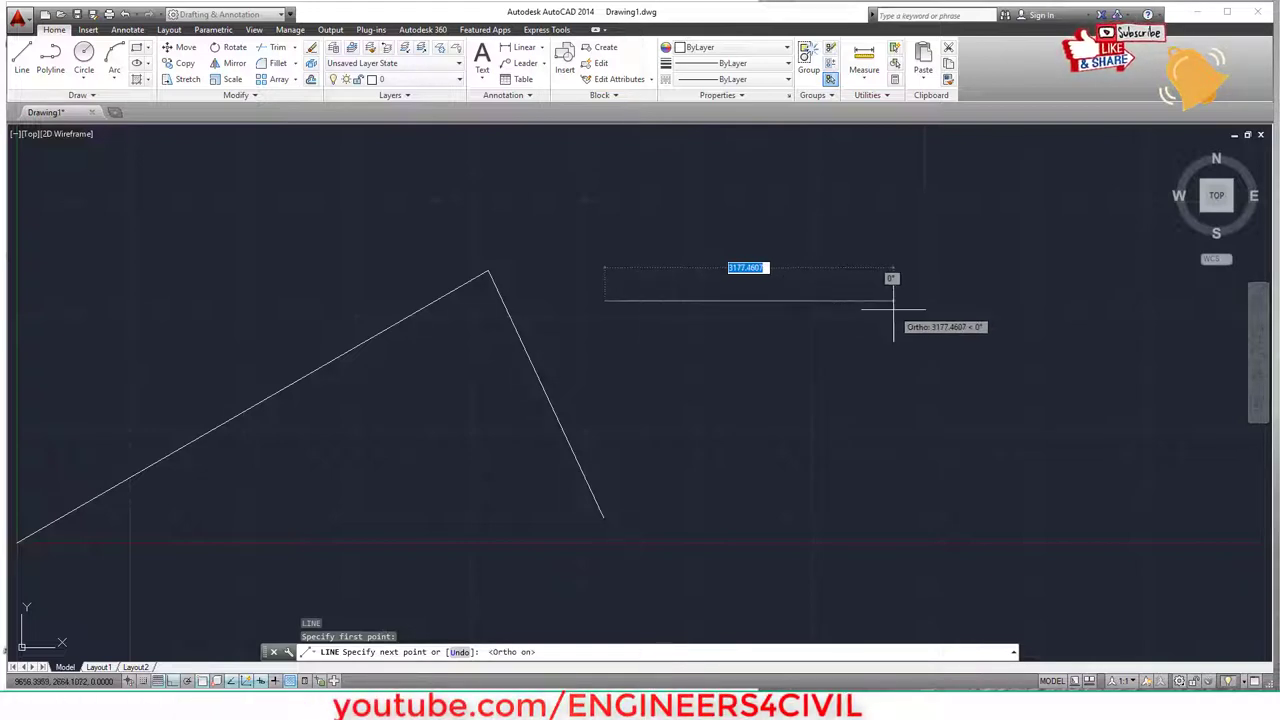
left_click_drag(514, 277, 543, 428)
left_click_drag(516, 271, 631, 218)
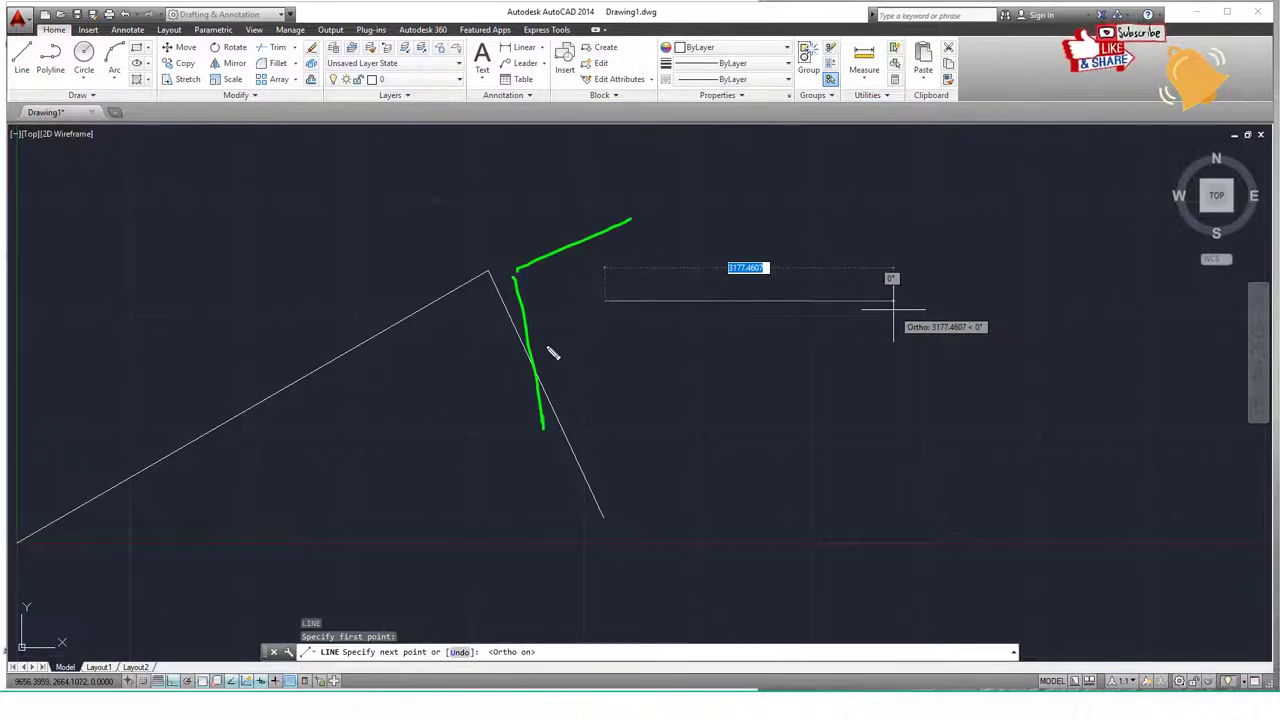
mouse_move(676, 352)
left_mouse_down()
mouse_move(662, 378)
mouse_move(683, 335)
left_mouse_up()
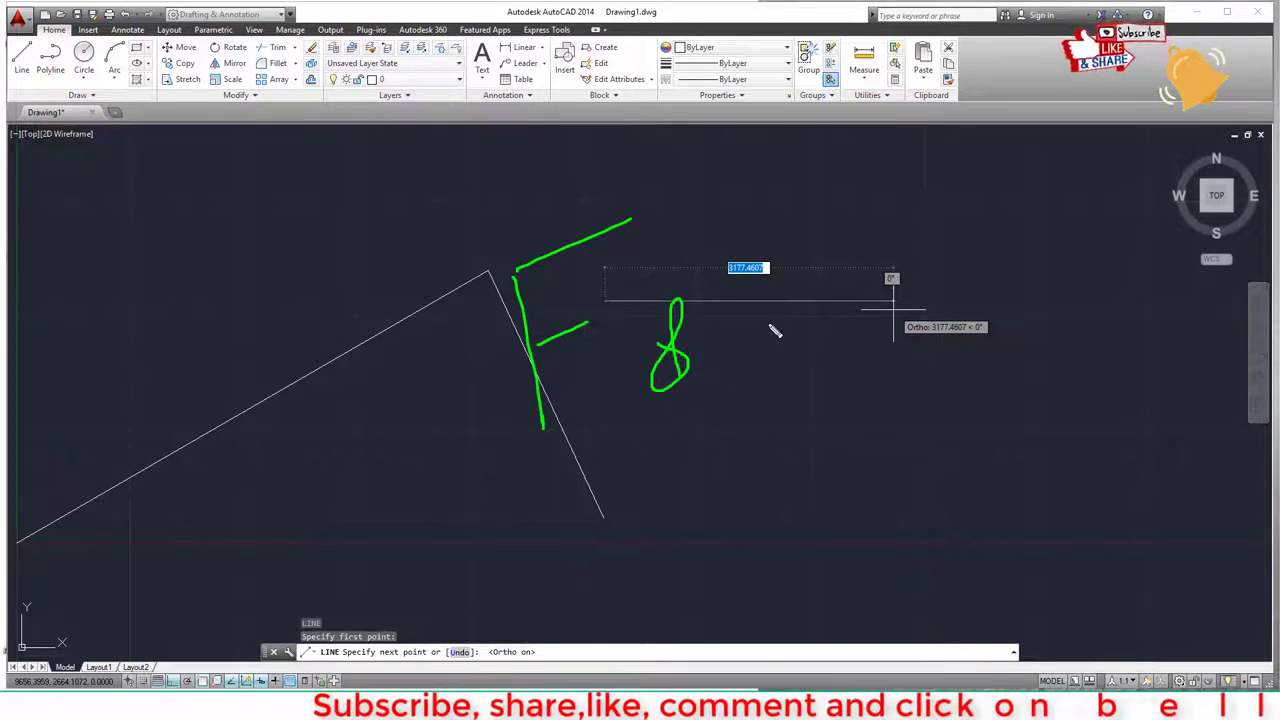
key("Escape")
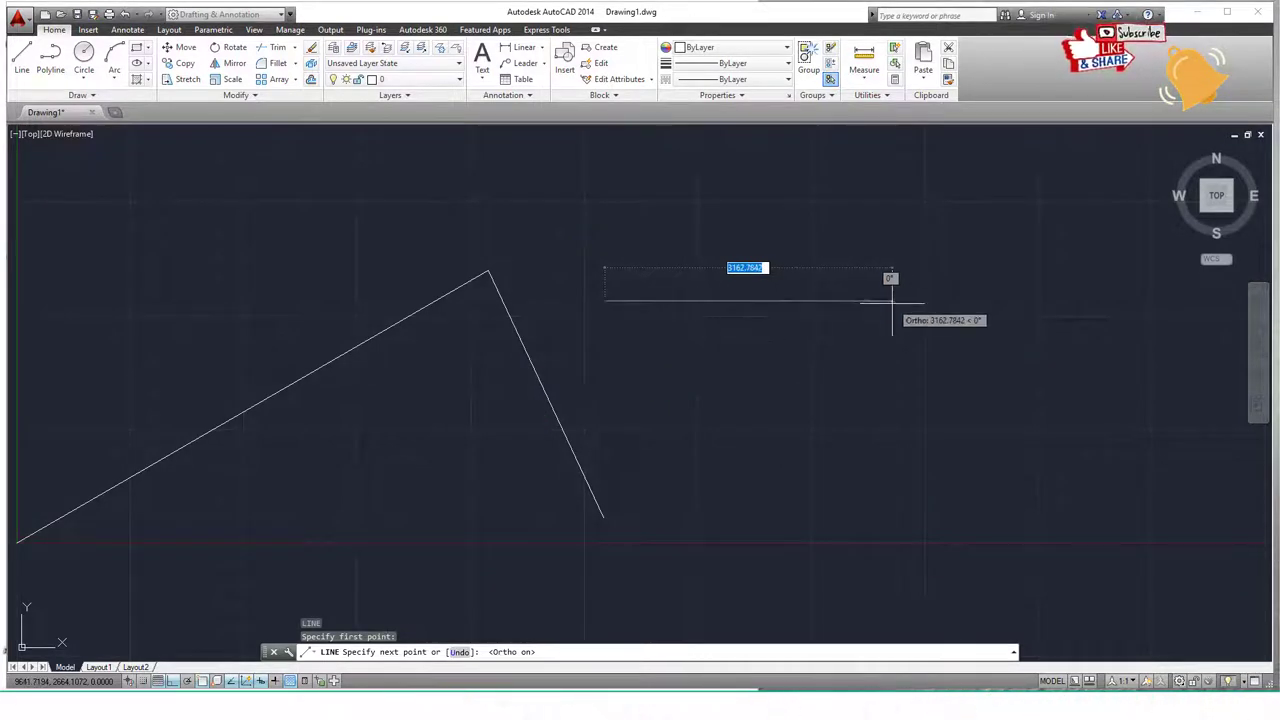
- With Ortho on, draw seven connected horizontal and vertical segments spiralling outward as nested rectangles
left_click(827, 300)
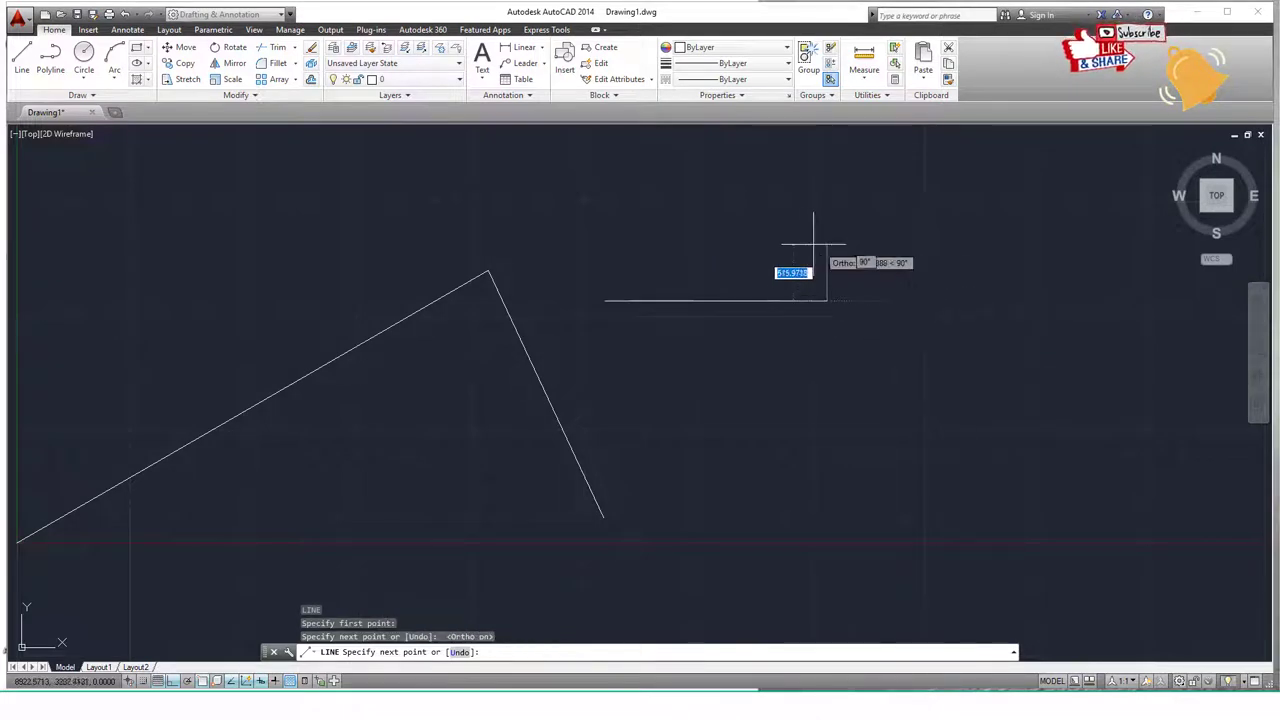
left_click(827, 194)
left_click(580, 262)
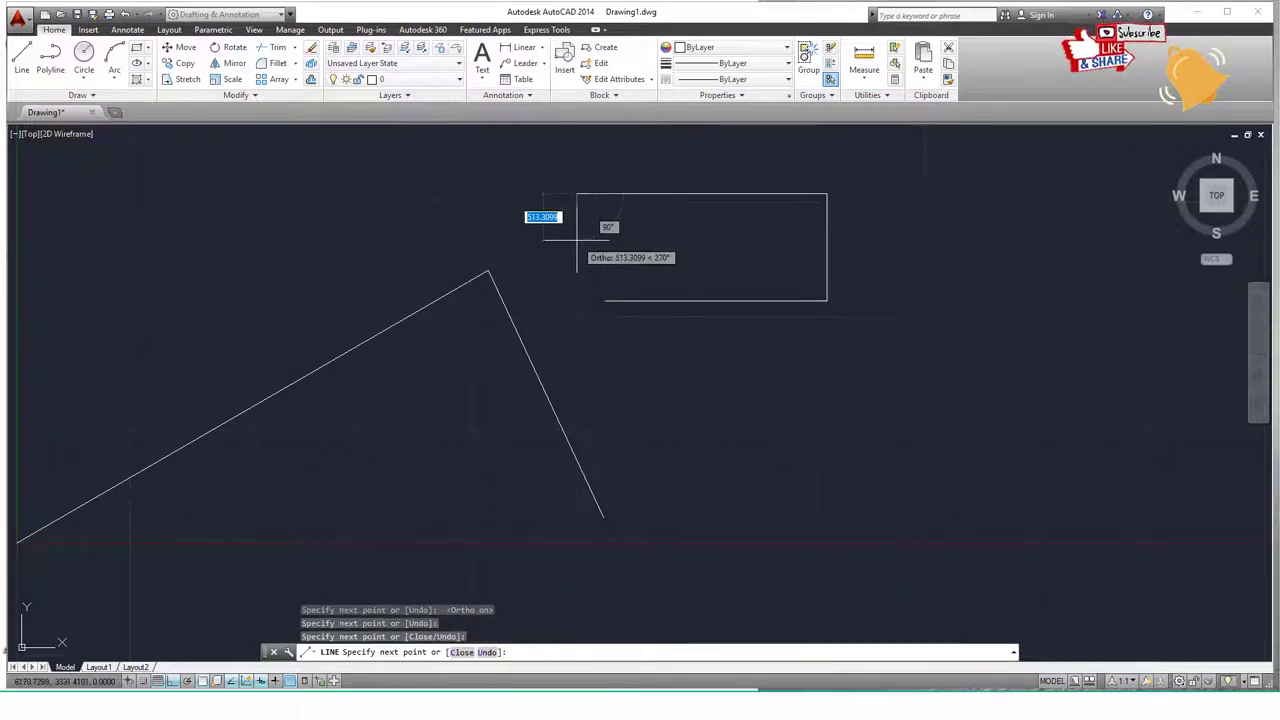
left_click(580, 378)
left_click(946, 378)
left_click(910, 177)
left_click(510, 177)
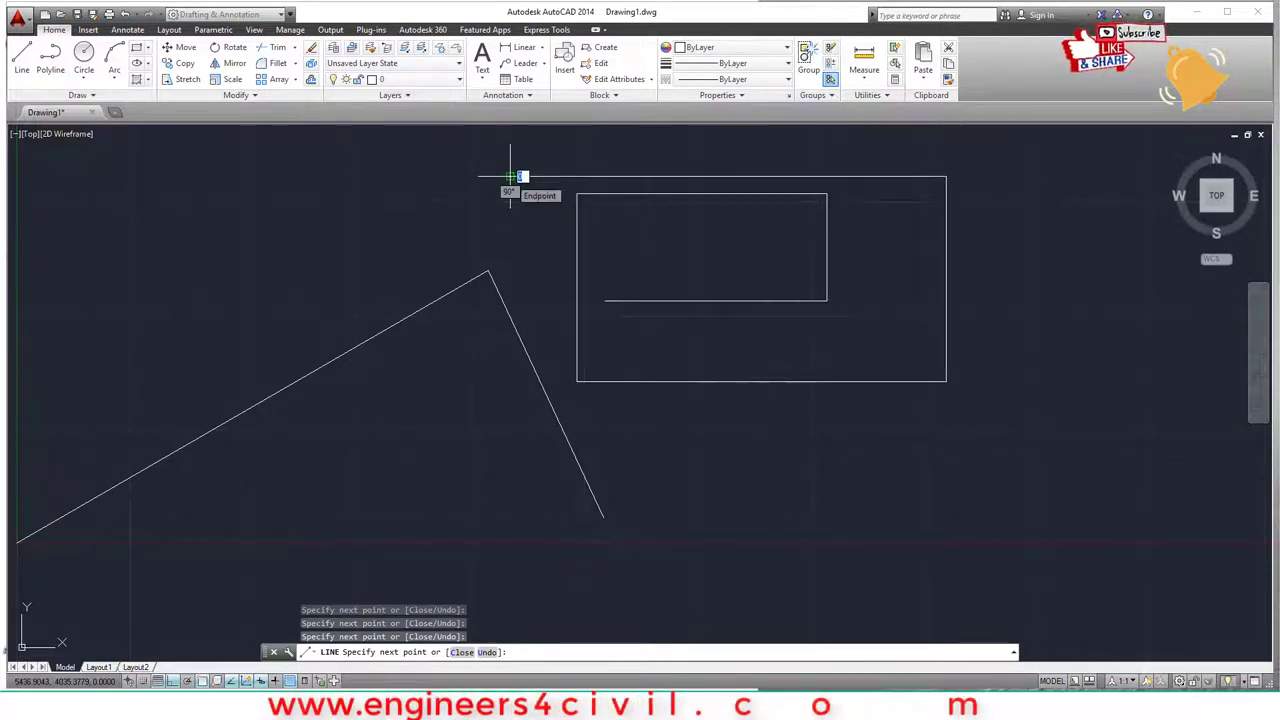
- Turn Ortho off, continue the line with six freehand oblique segments across the drawing, and end the command
key("F8")
left_click(847, 425)
left_click(637, 545)
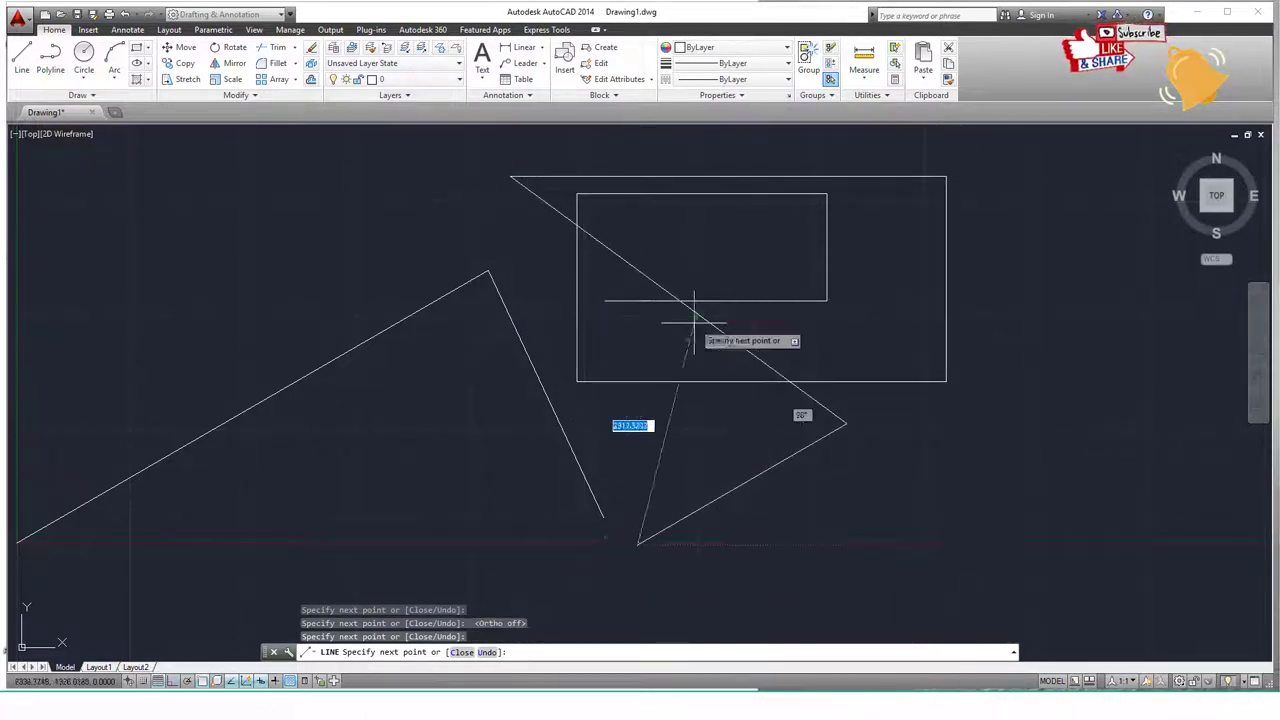
left_click(775, 140)
left_click(1045, 537)
left_click(289, 480)
left_click(303, 290)
key("Return")
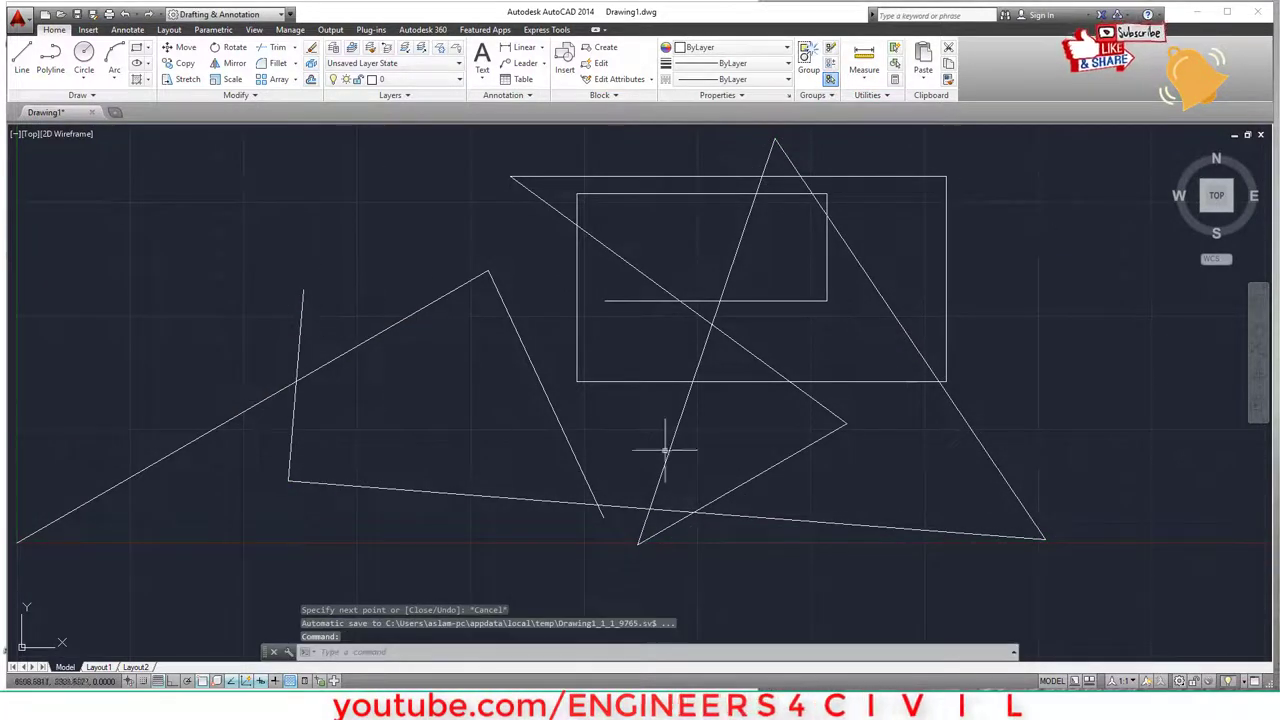
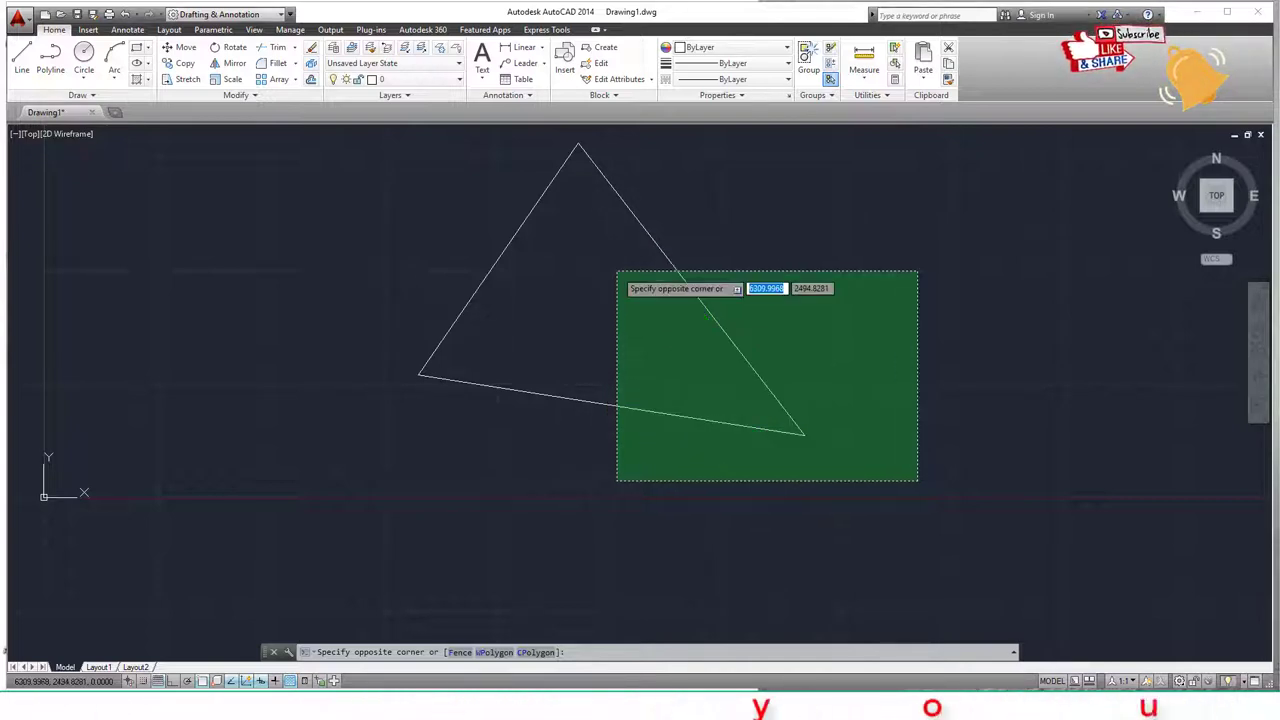
- Try a crossing selection over the triangle's lower-right part, clear it, and try a window selection around its lower-left corner
left_click(616, 270)
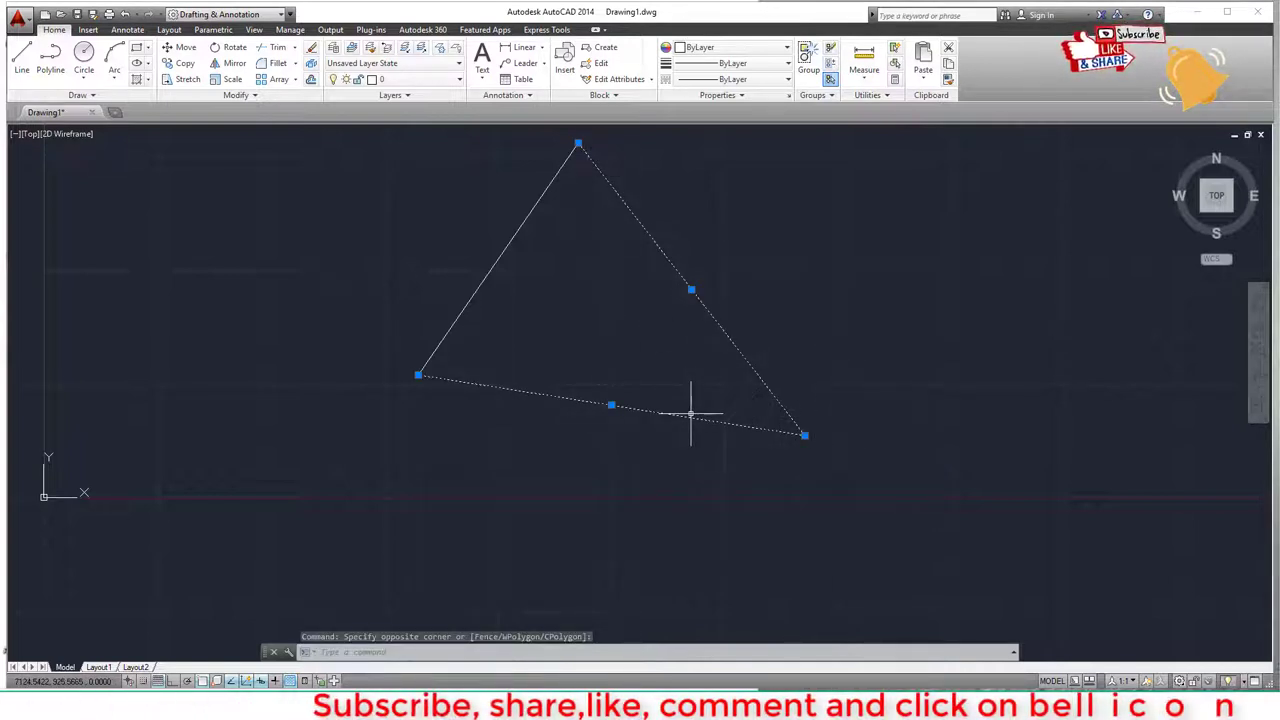
key("Escape")
left_click(174, 316)
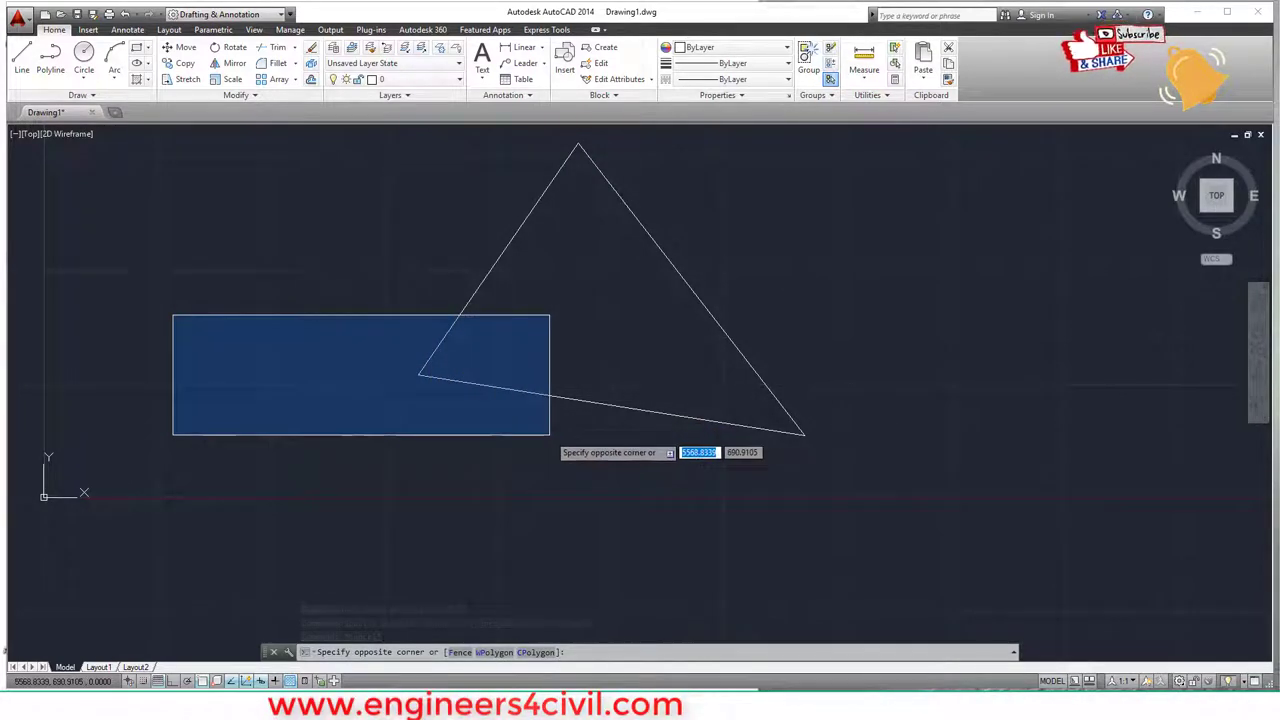
left_click(549, 434)
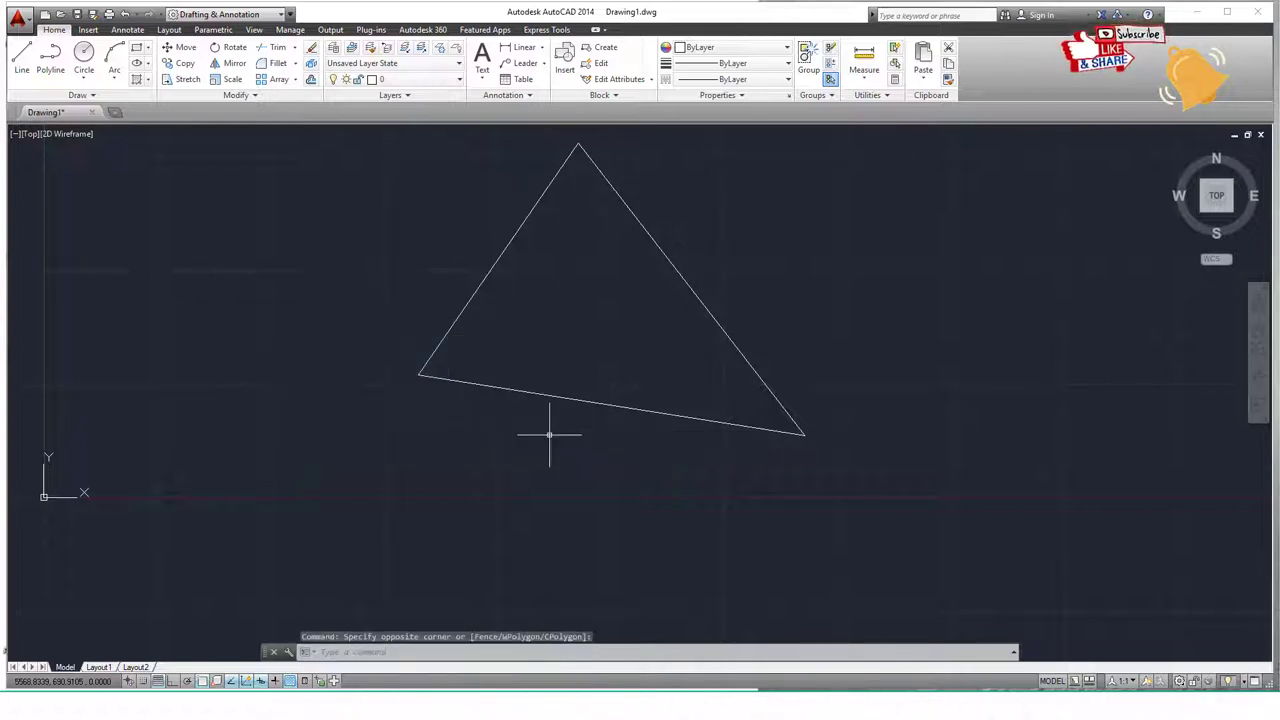
- Select the two triangle sides meeting at the lower-right corner with a crossing selection, and clear the selection
left_click(1011, 526)
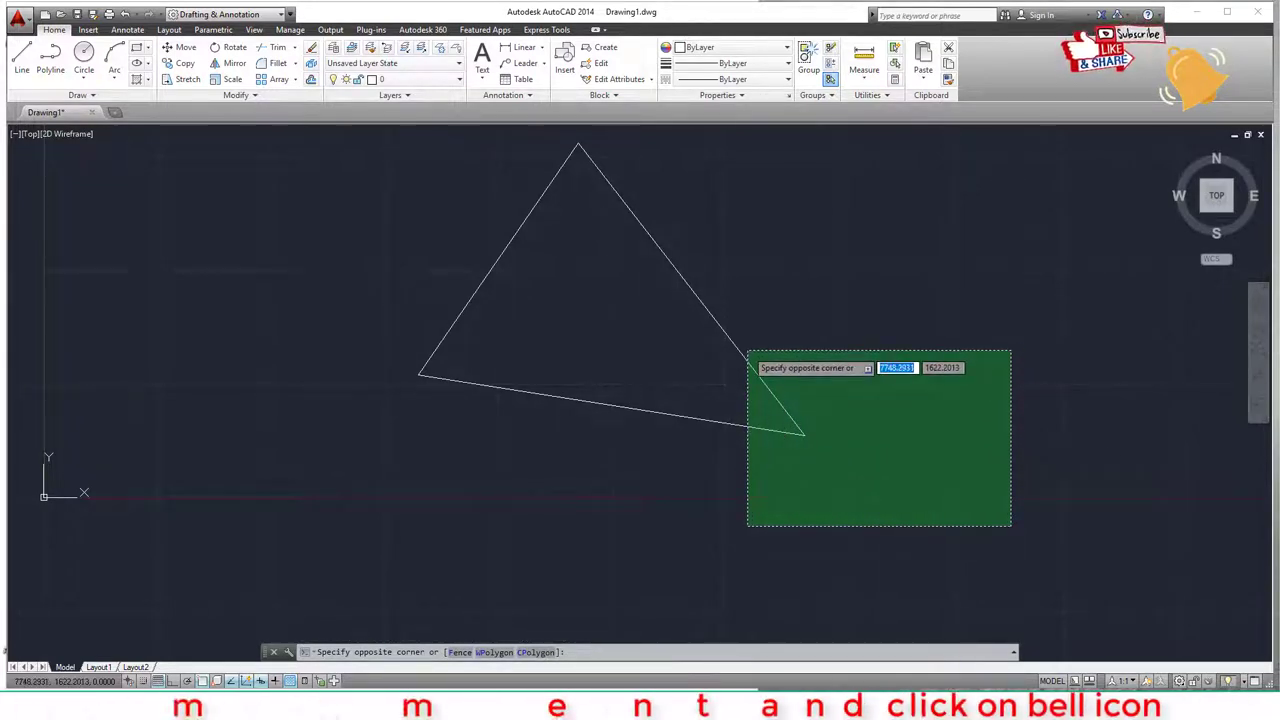
left_click(748, 351)
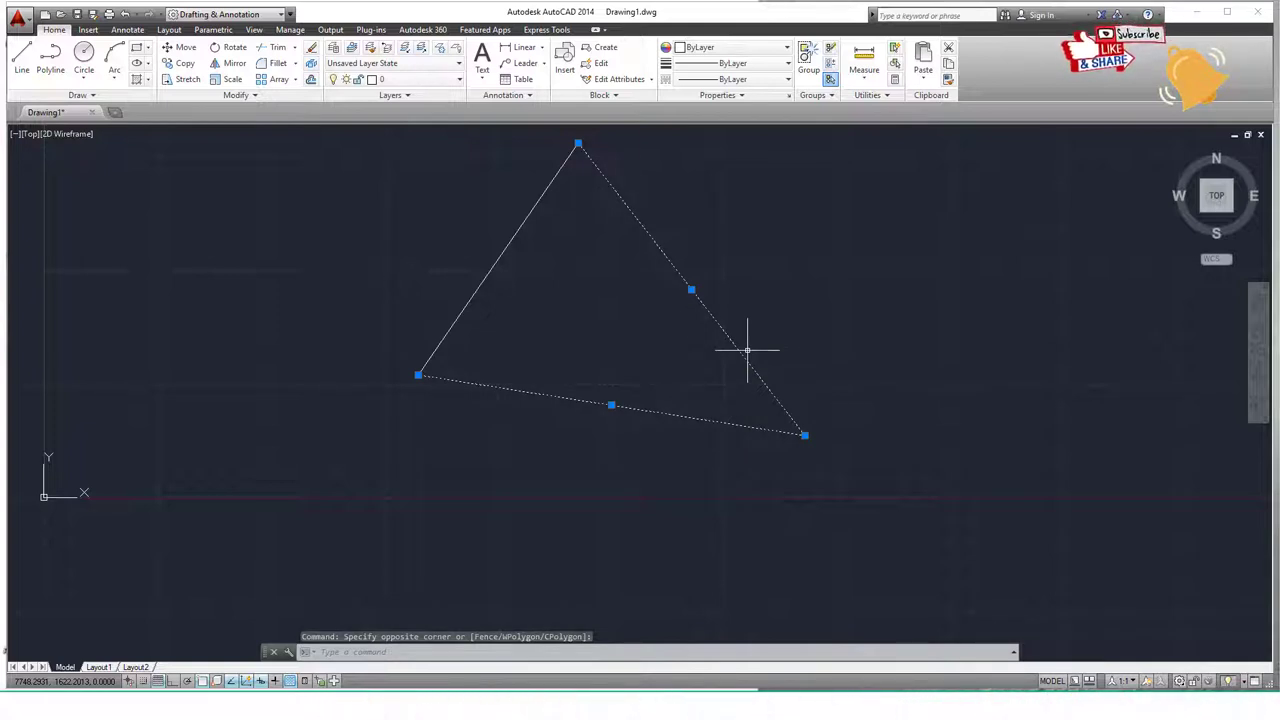
left_click(155, 290)
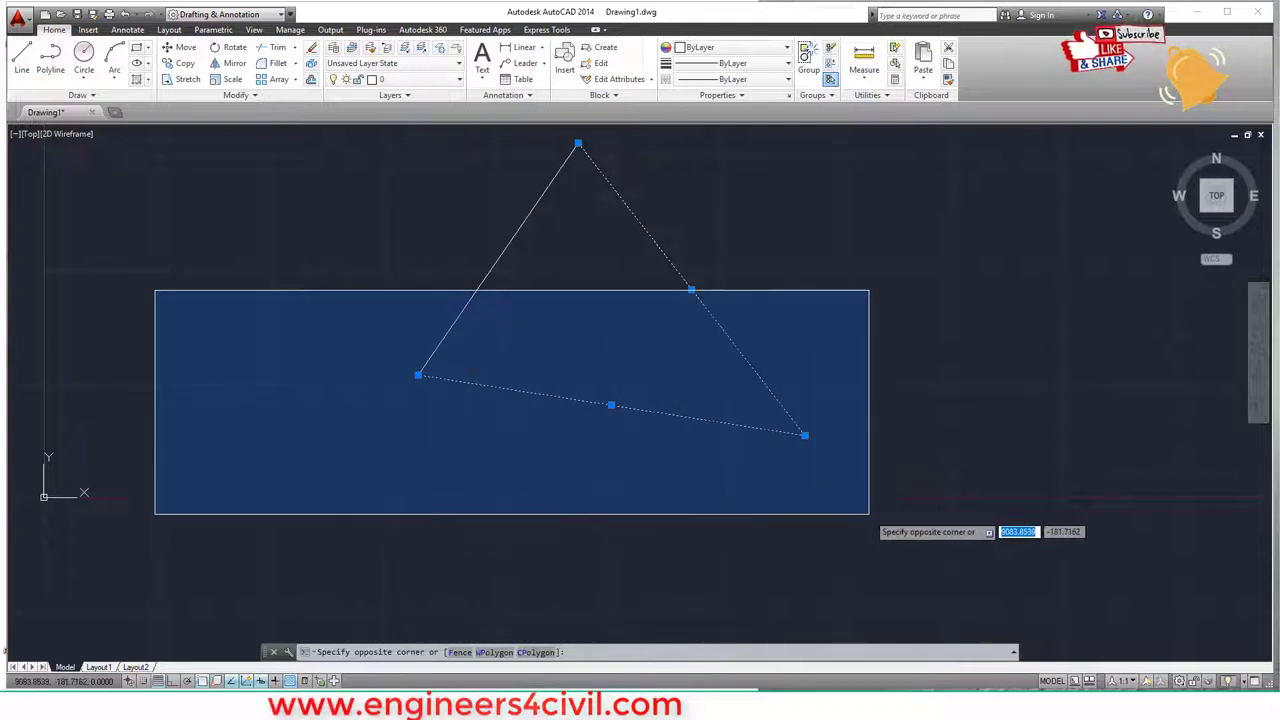
key("Escape")
key("Escape")
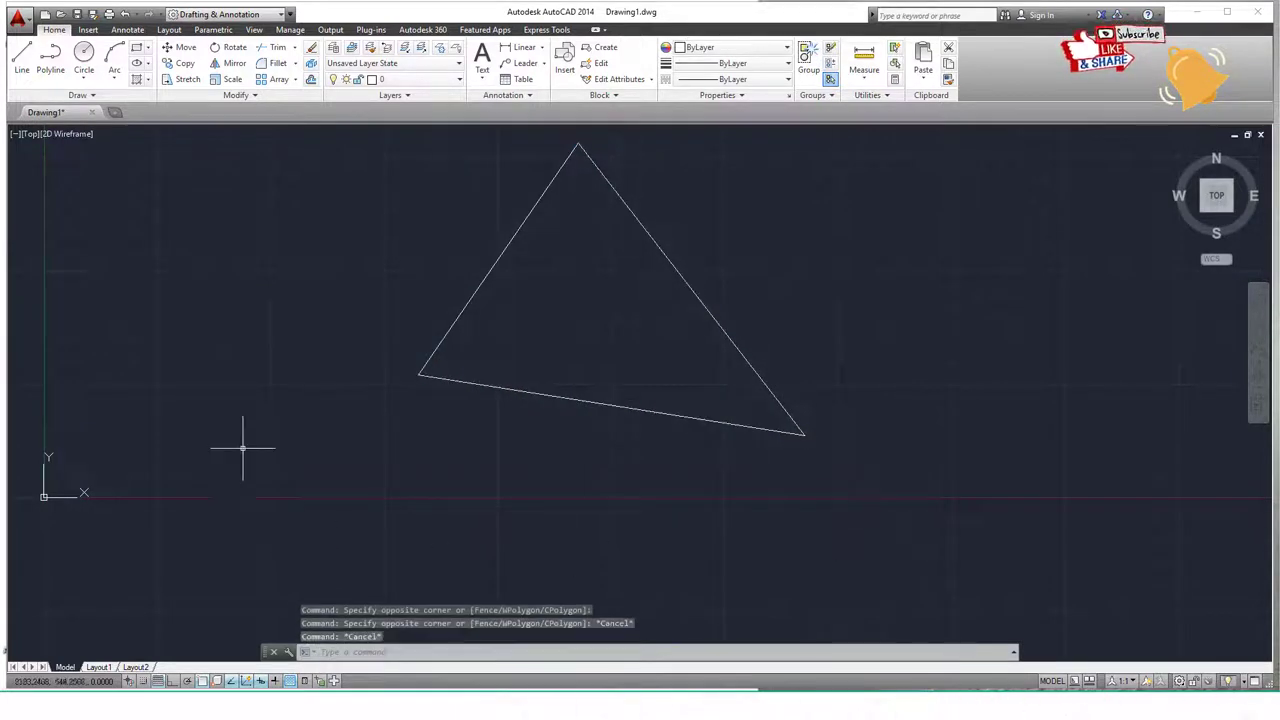
- Select only the triangle's bottom side with a window that fully encloses it, repeat the selection, and clear it
left_click(179, 268)
left_click(840, 566)
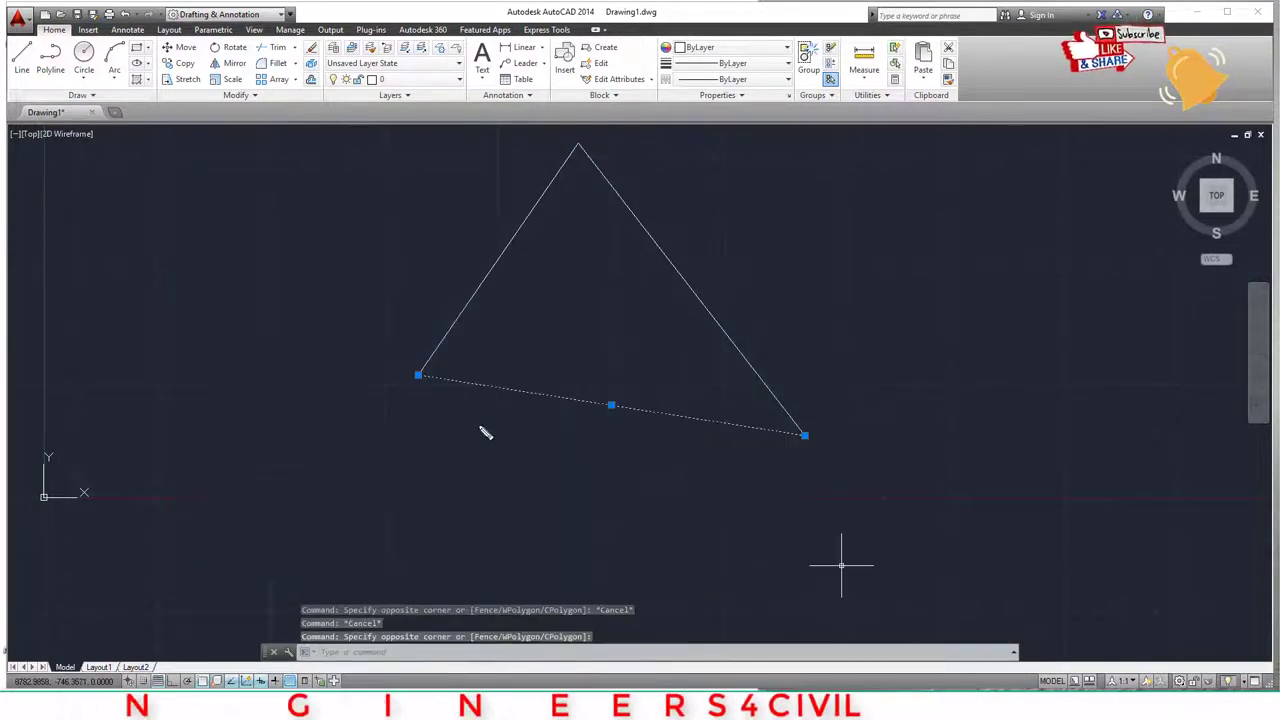
key("Escape")
key("Escape")
left_click(259, 308)
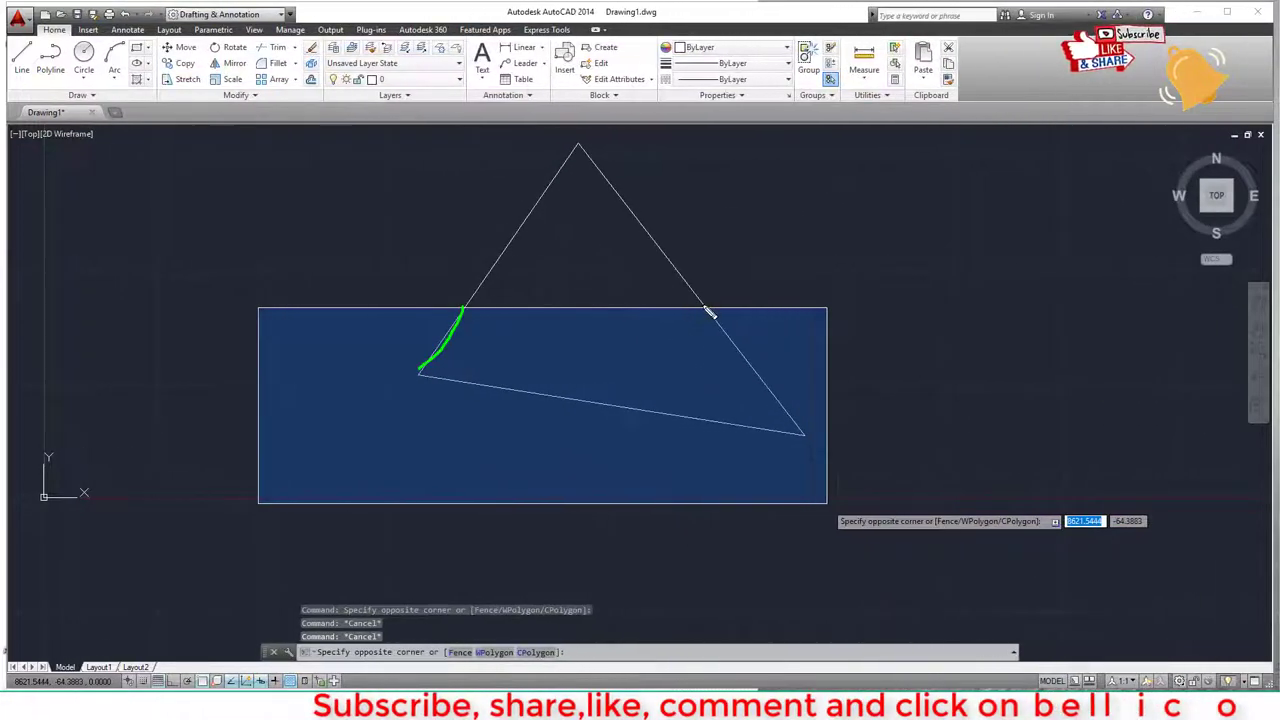
mouse_move(703, 306)
left_mouse_down()
mouse_move(766, 369)
mouse_move(806, 437)
left_mouse_up()
left_click_drag(408, 378, 560, 395)
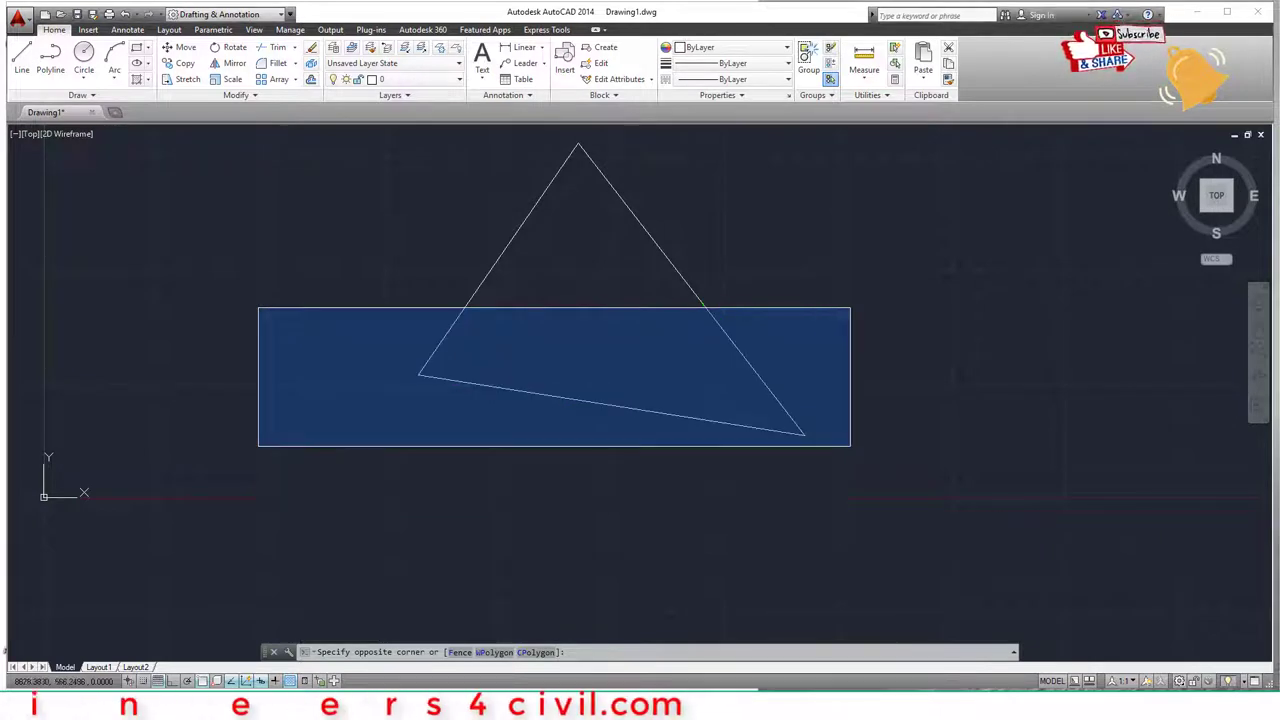
left_click(848, 440)
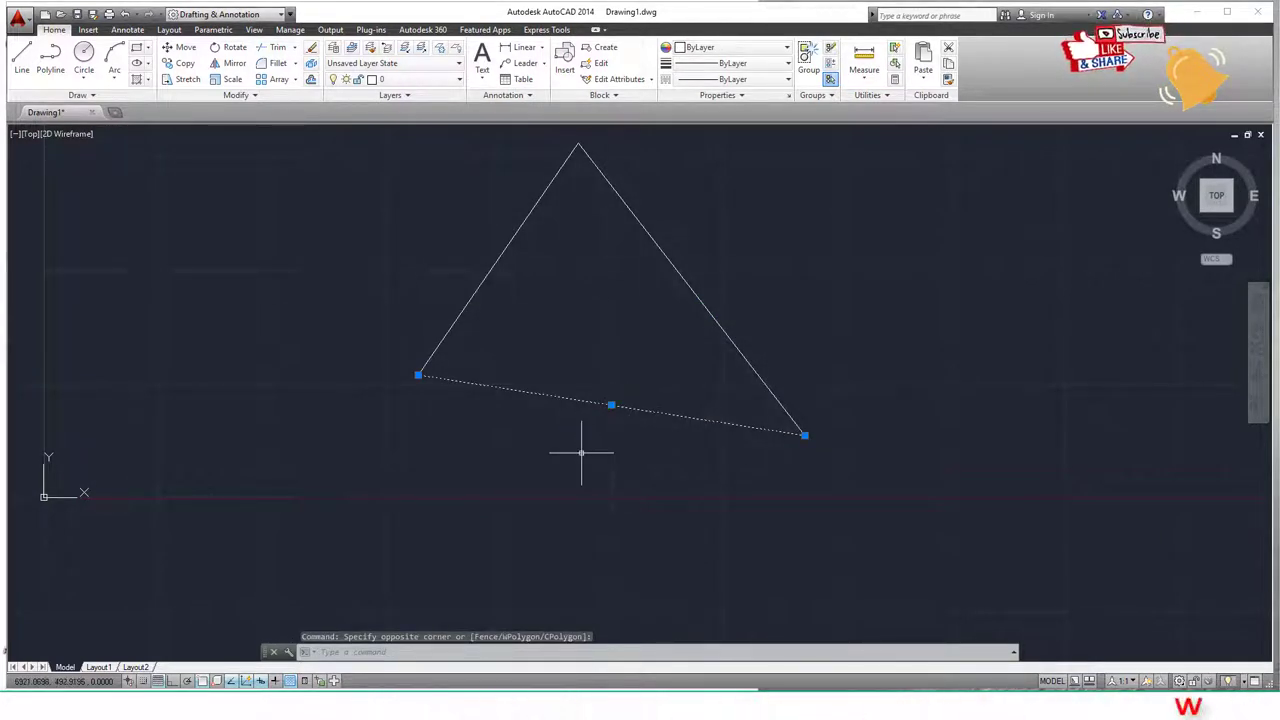
key("Escape")
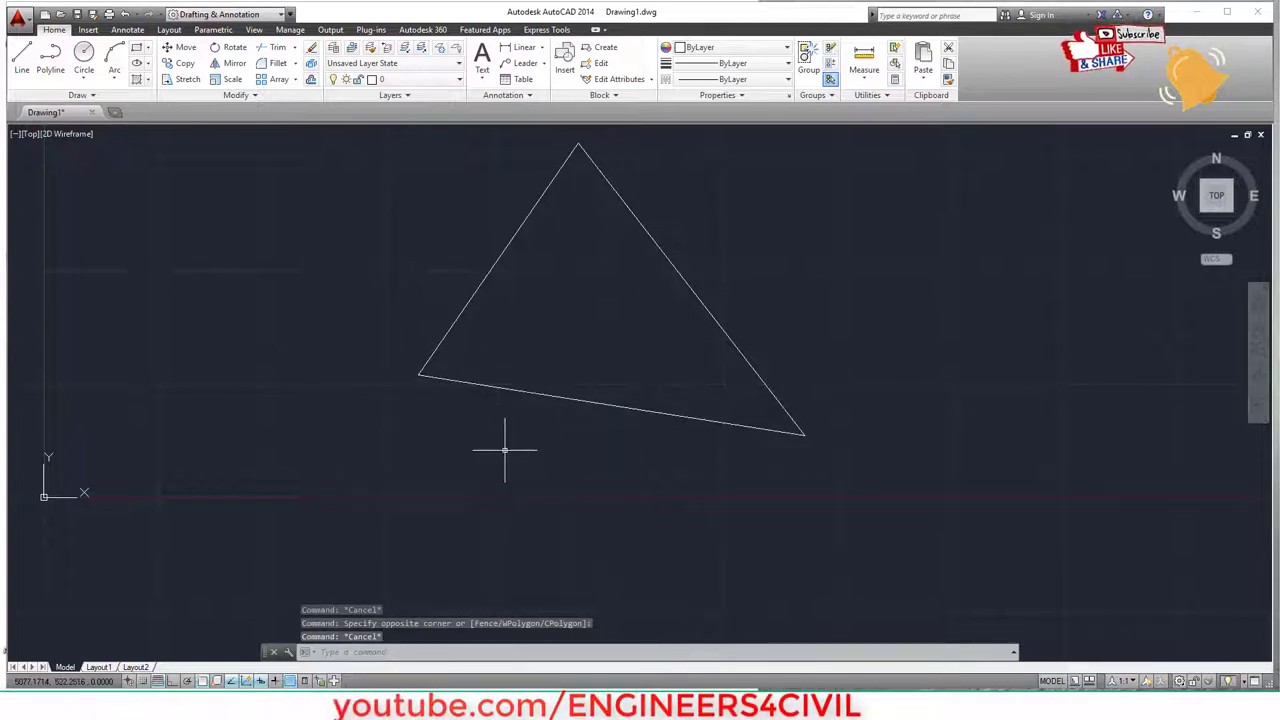
key("Escape")
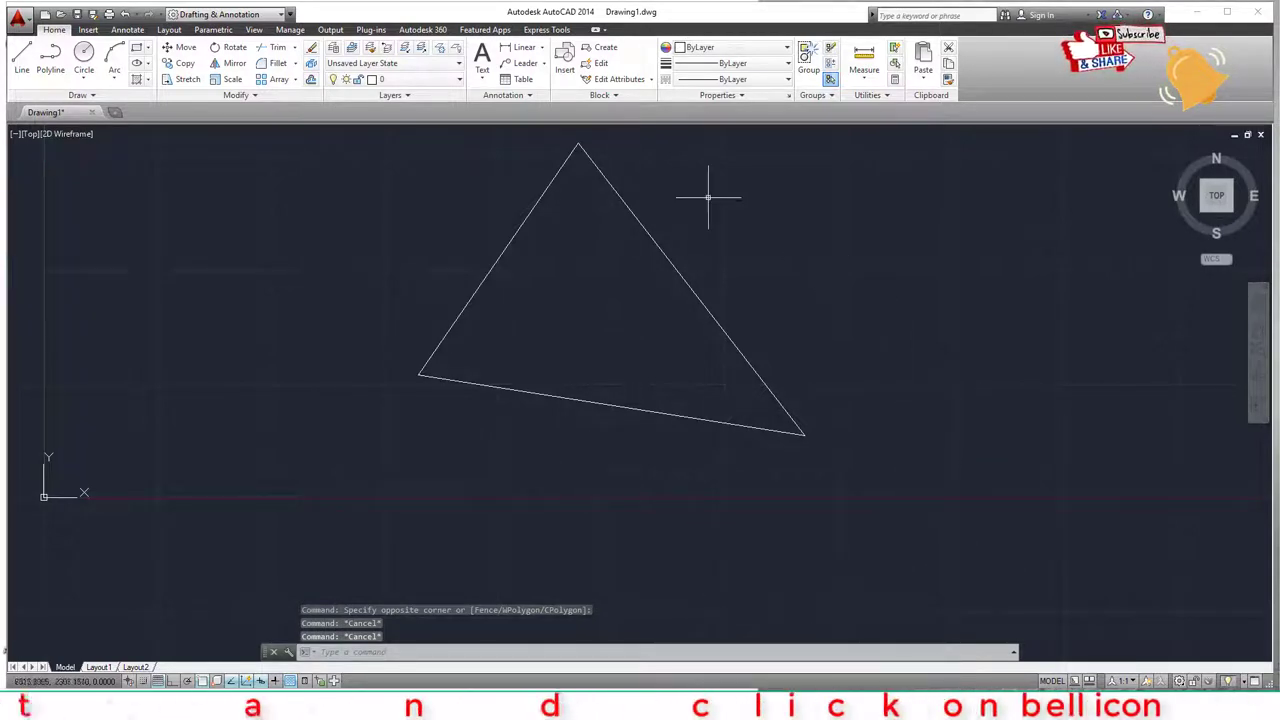
- Erase the whole triangle with the Erase command, picking all three sides with a crossing selection
type("c")
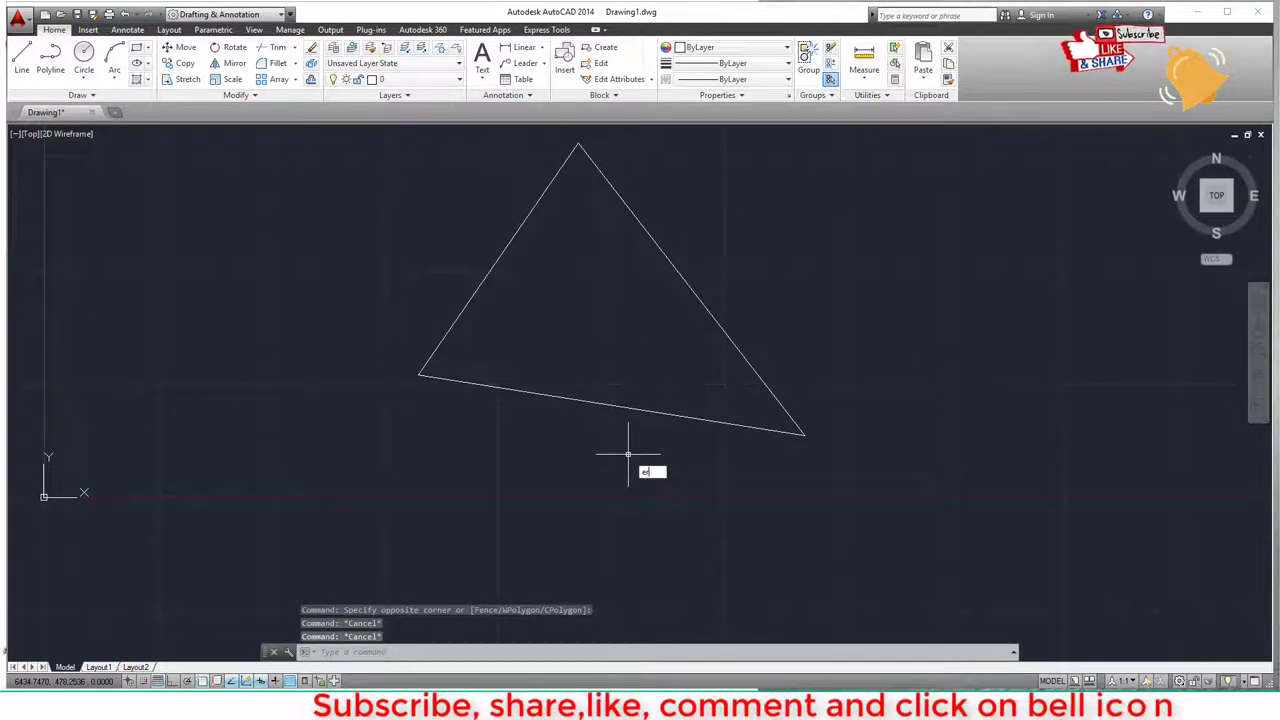
key("Return")
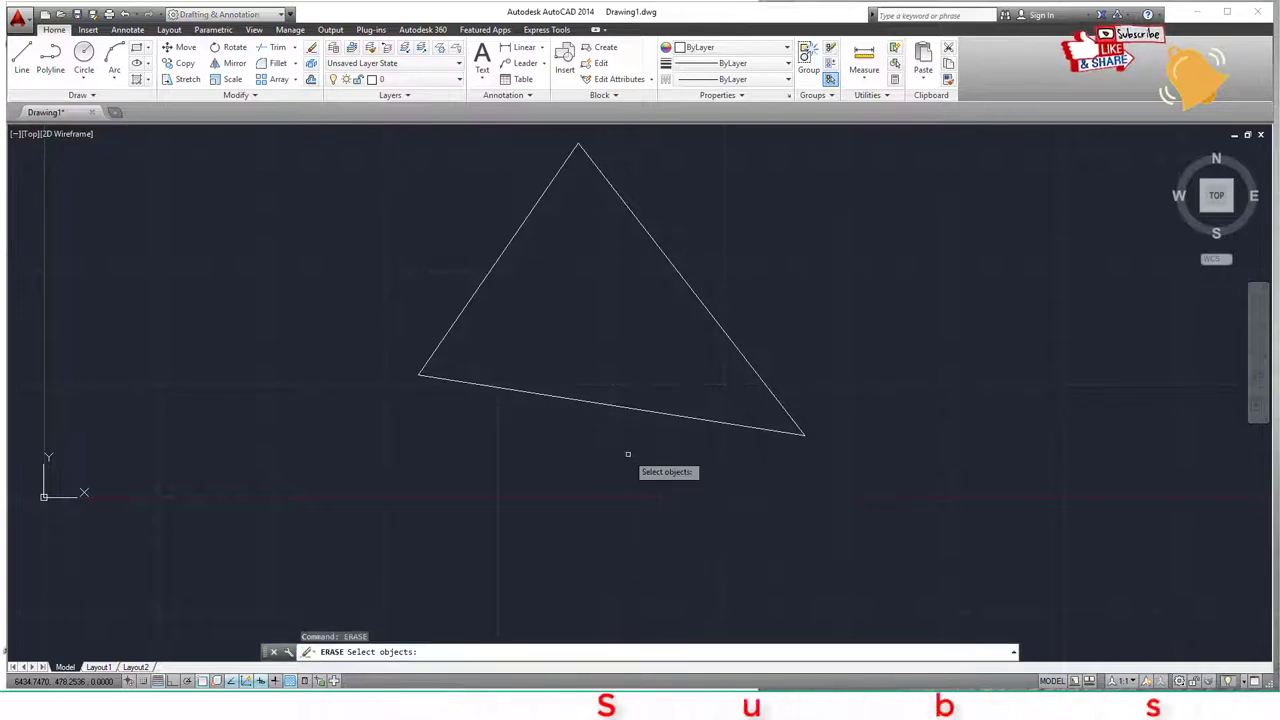
left_click(854, 500)
left_click(387, 131)
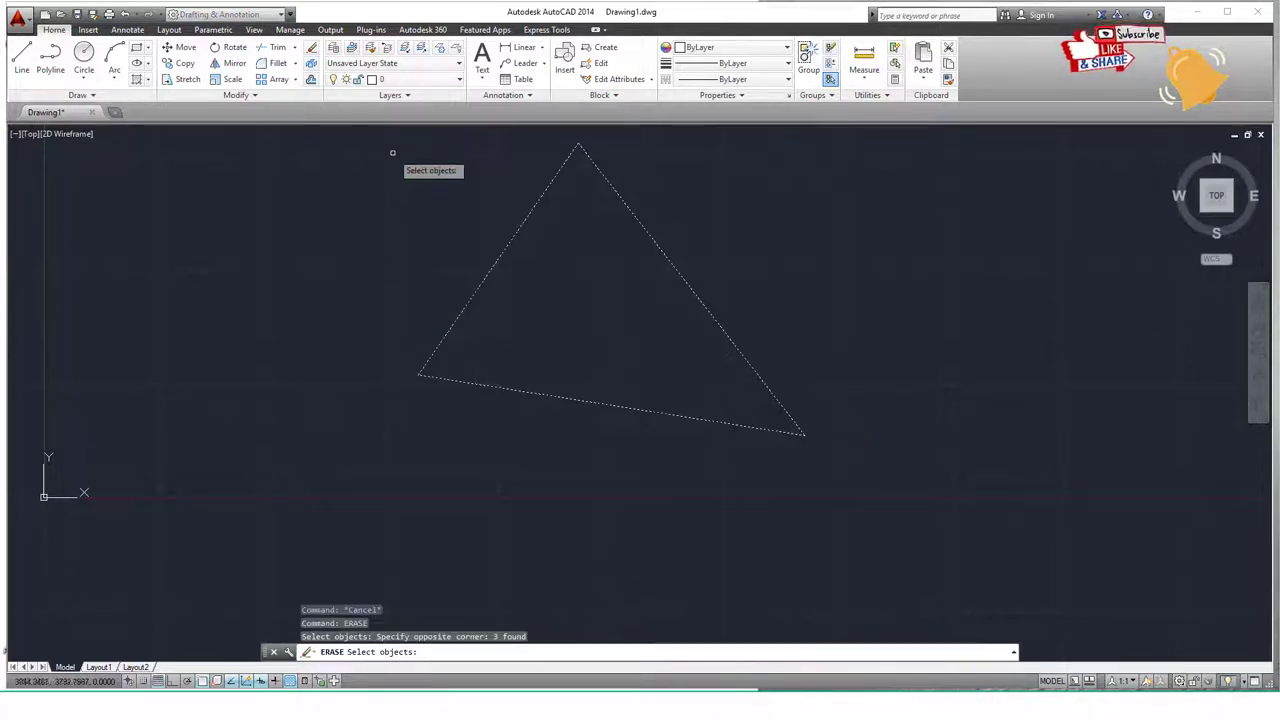
key("Return")
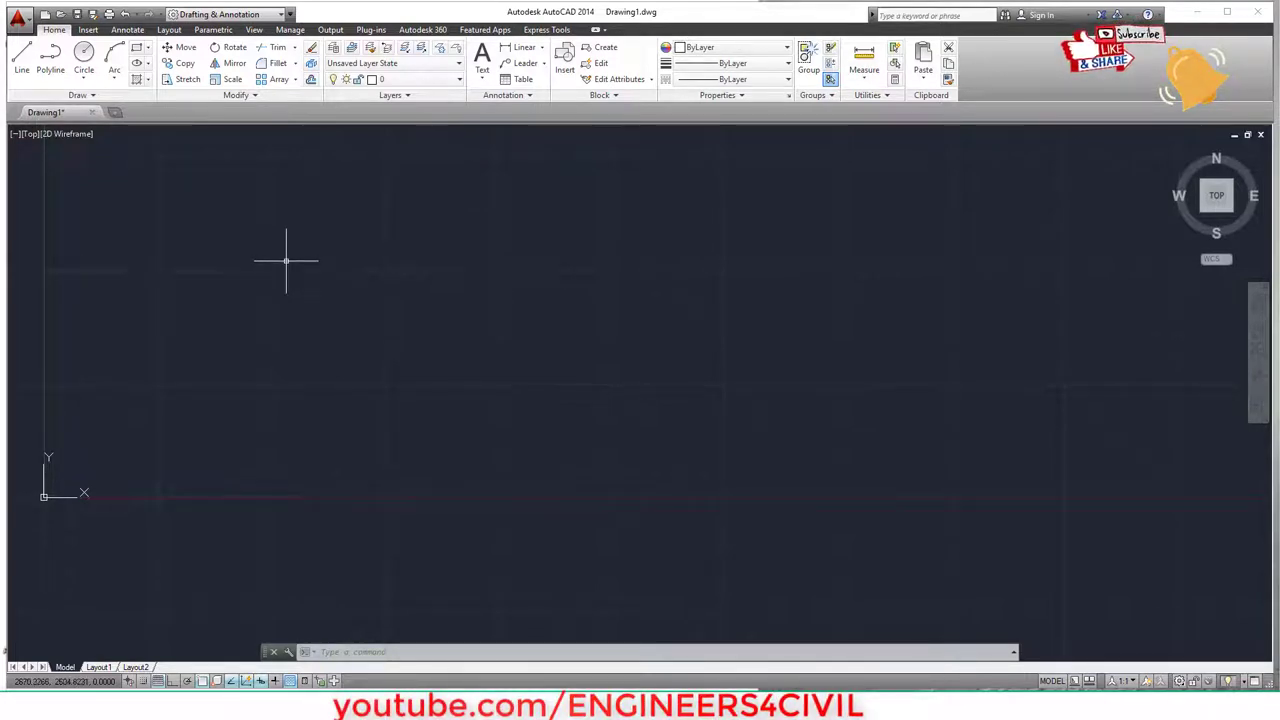
- With Ortho on, draw a line with a 3000 horizontal segment to the right and a 2000 vertical segment downward
type("L")
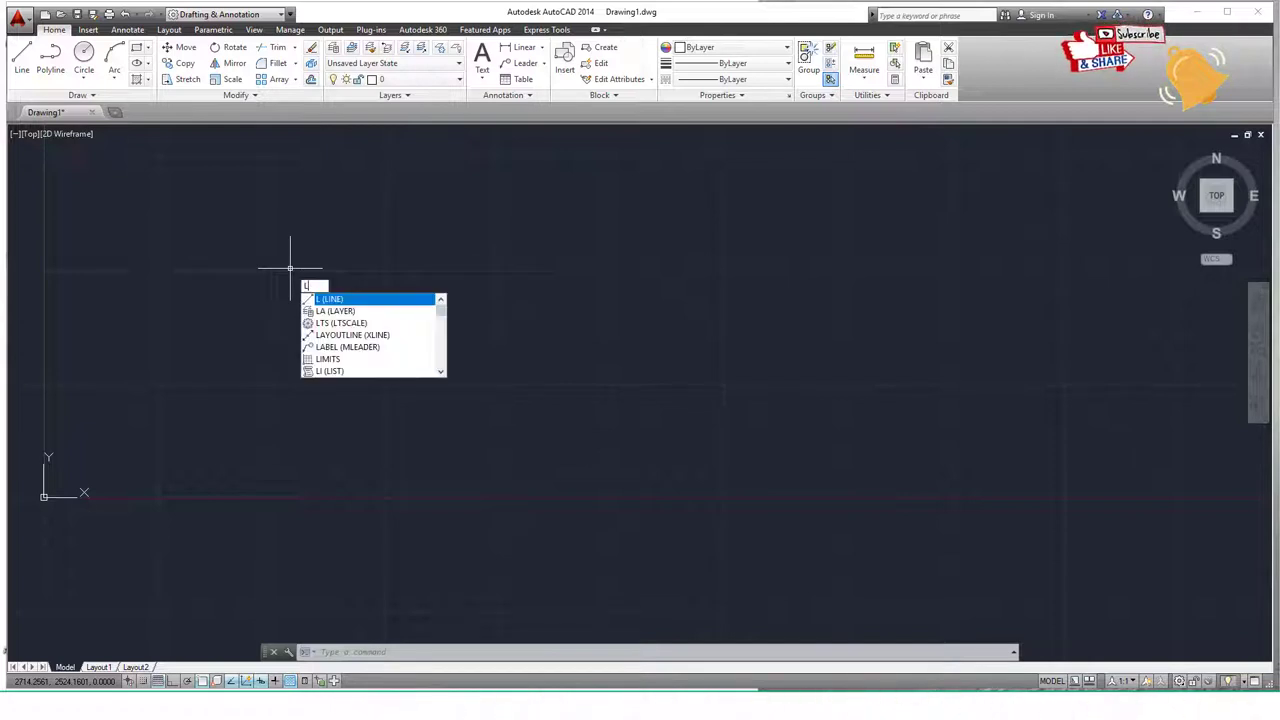
key("Return")
left_click(377, 270)
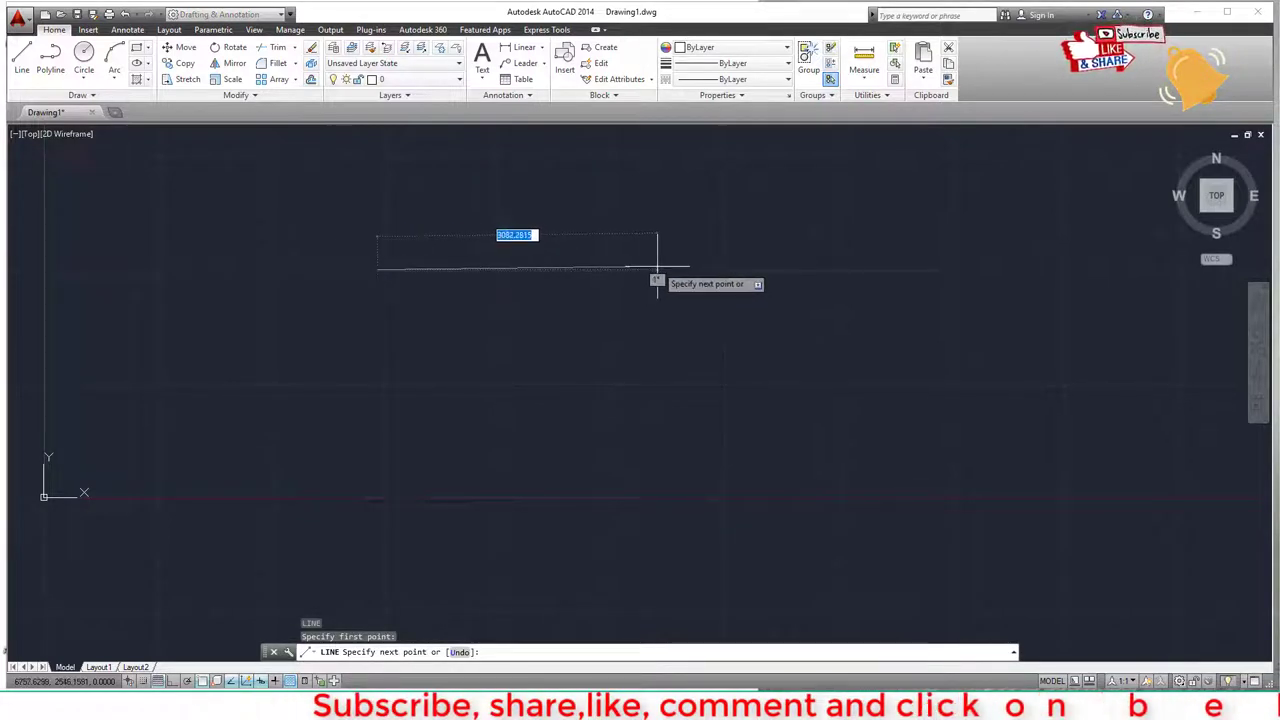
key("F8")
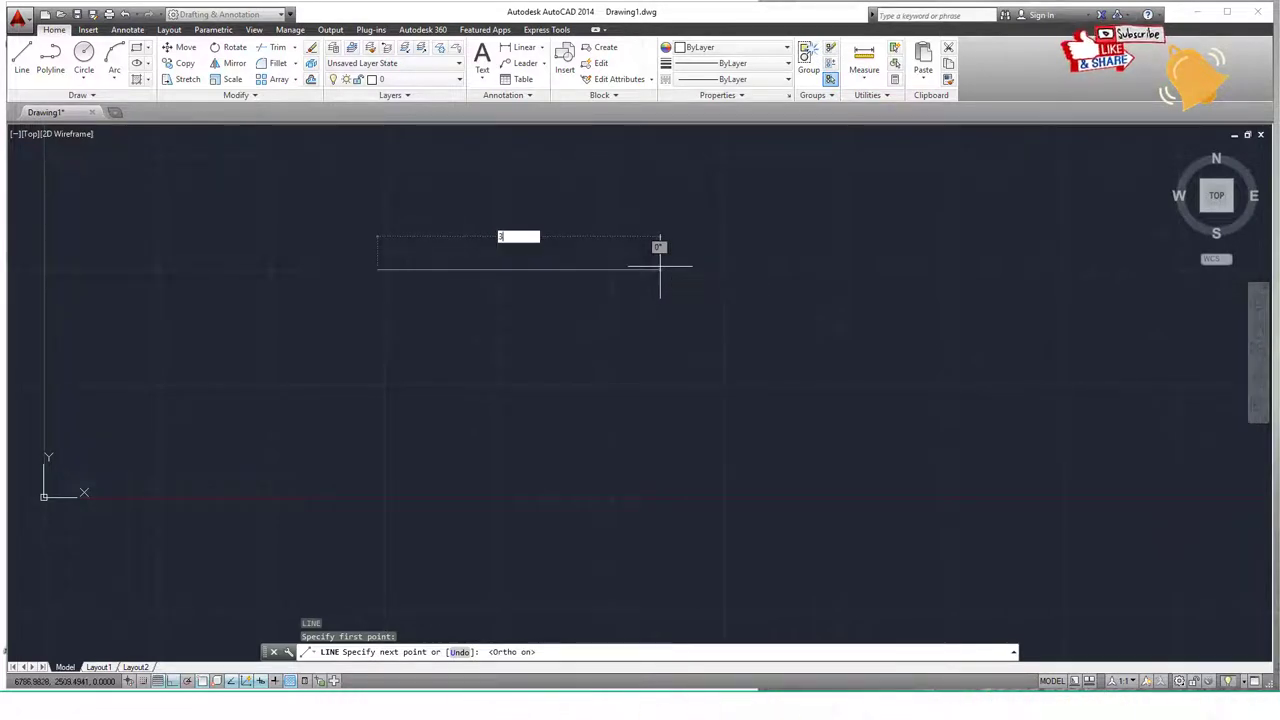
key("Return")
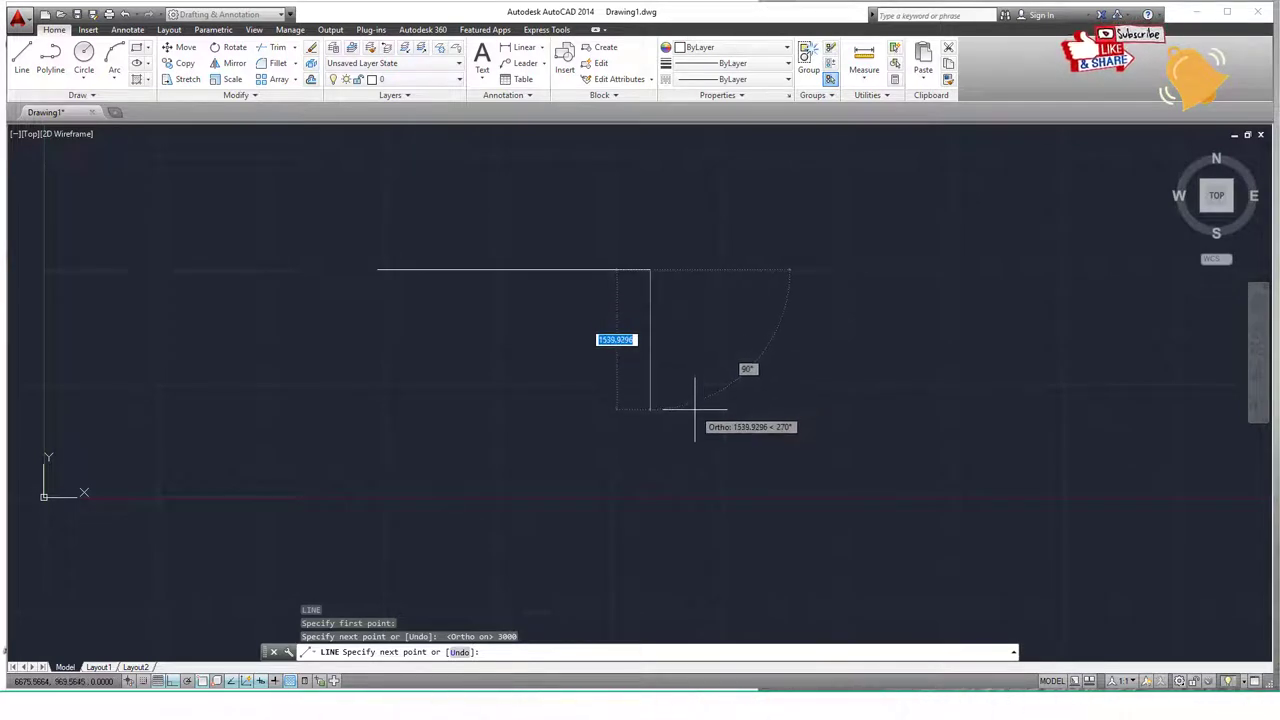
type("000")
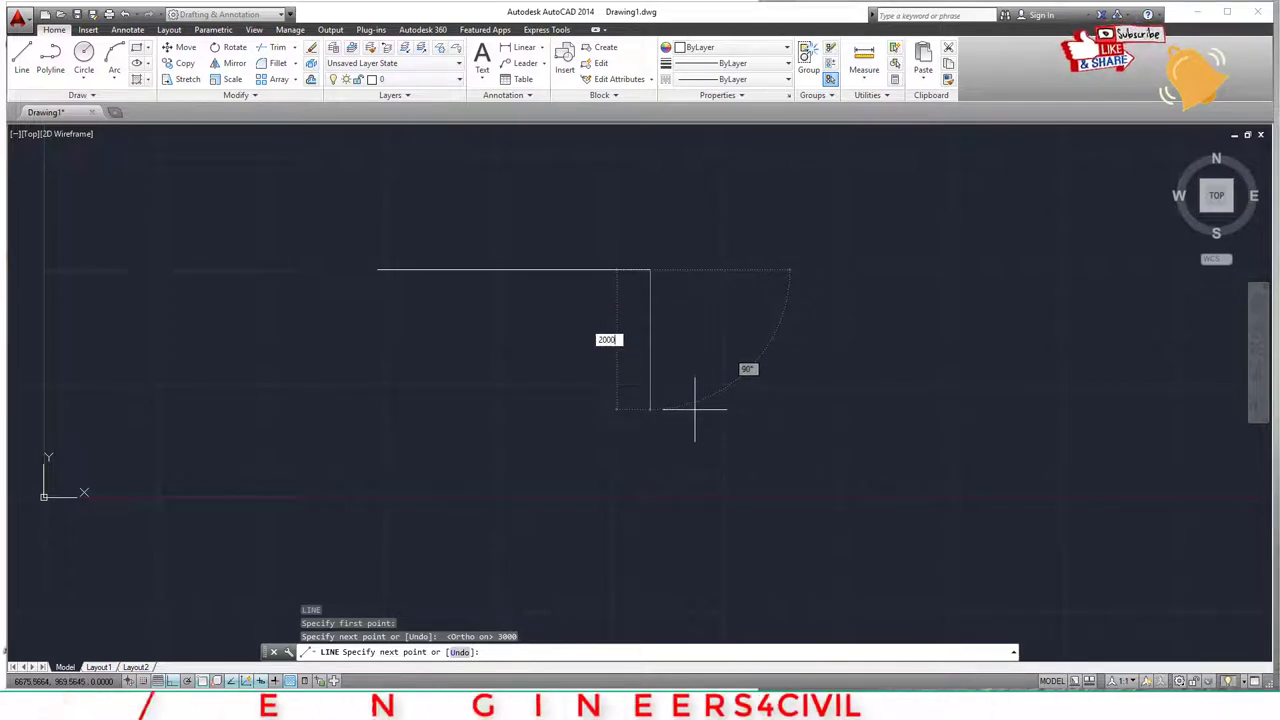
key("Return")
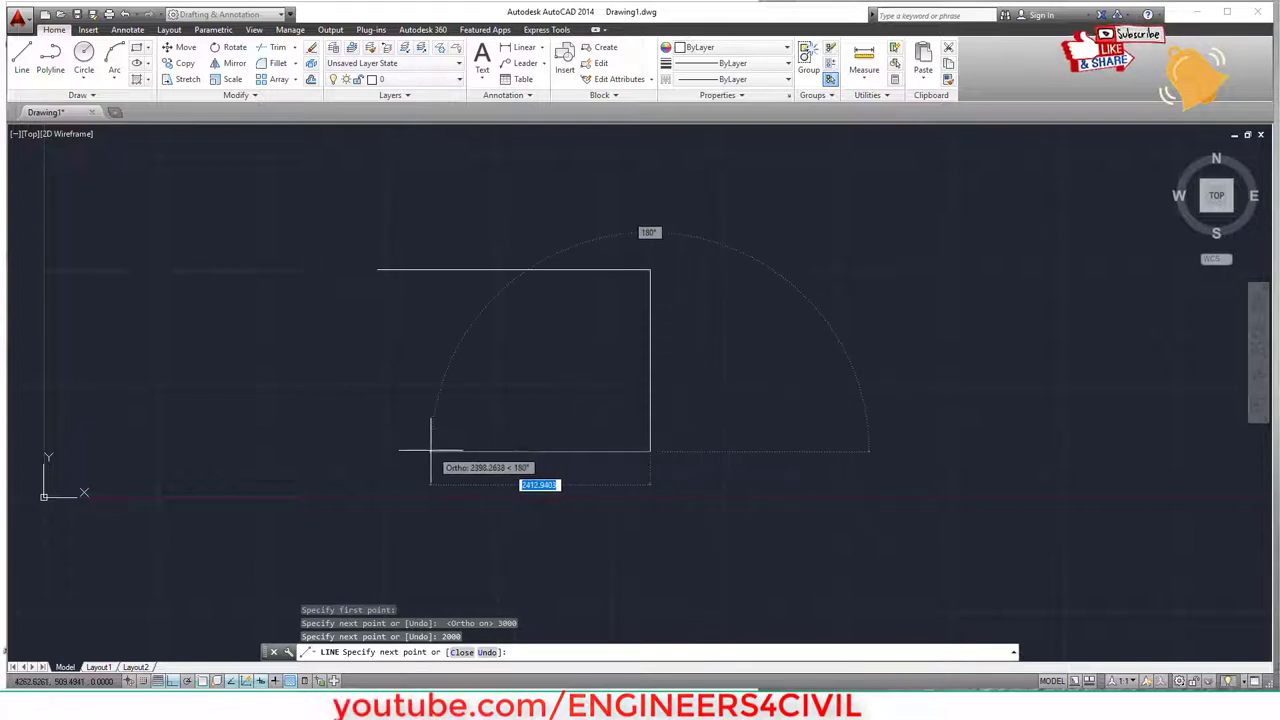
- Complete the rectangle with a 3000 bottom segment to the left and a closing segment up to its starting corner
type("3000")
key("Return")
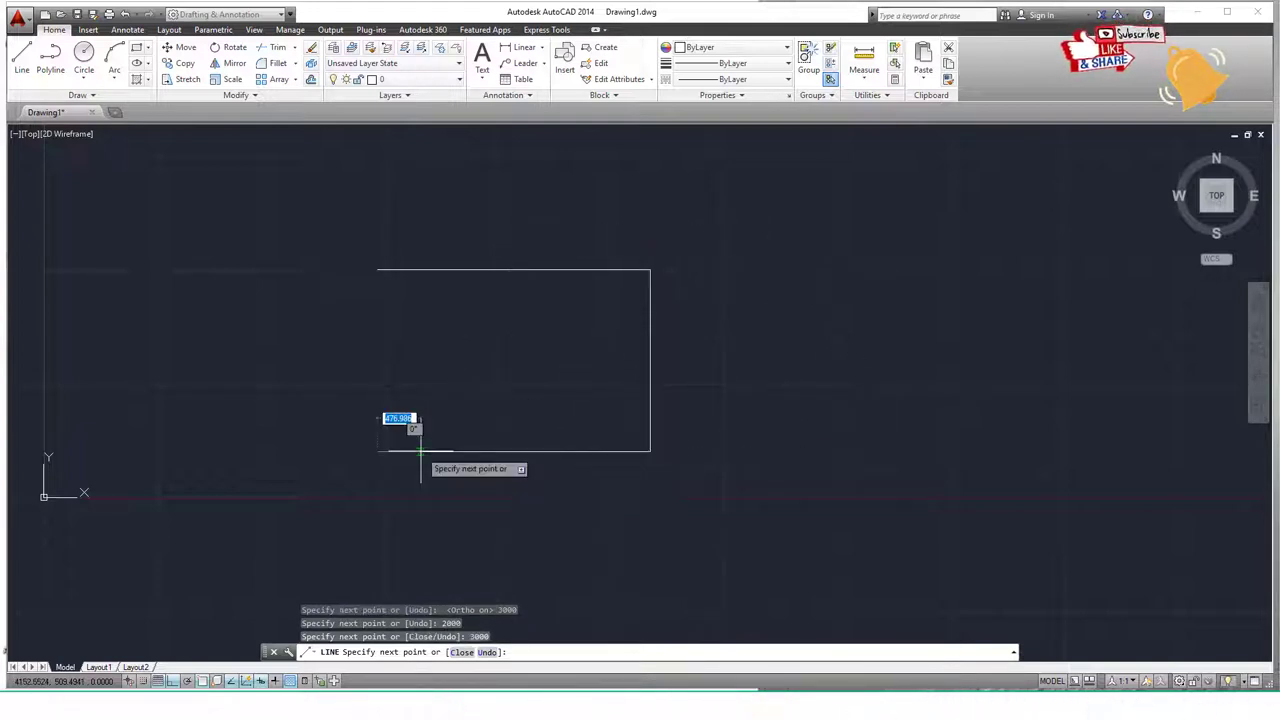
left_click(377, 270)
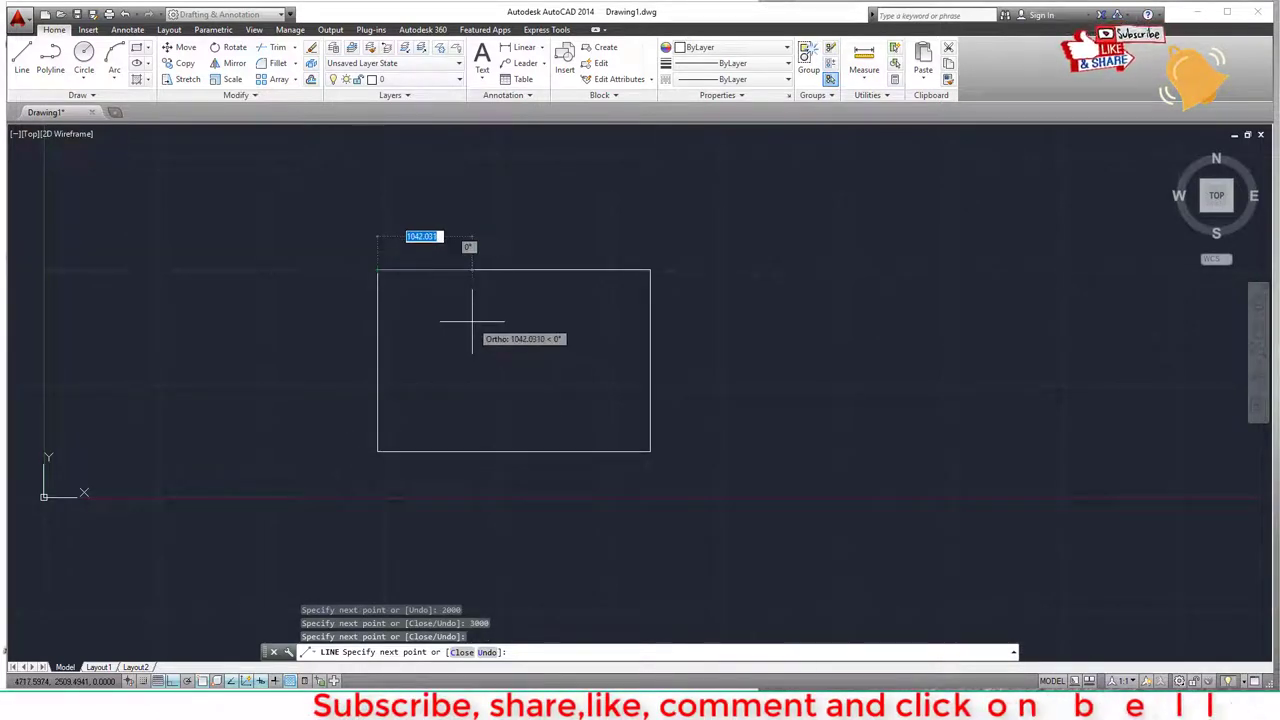
key("Escape")
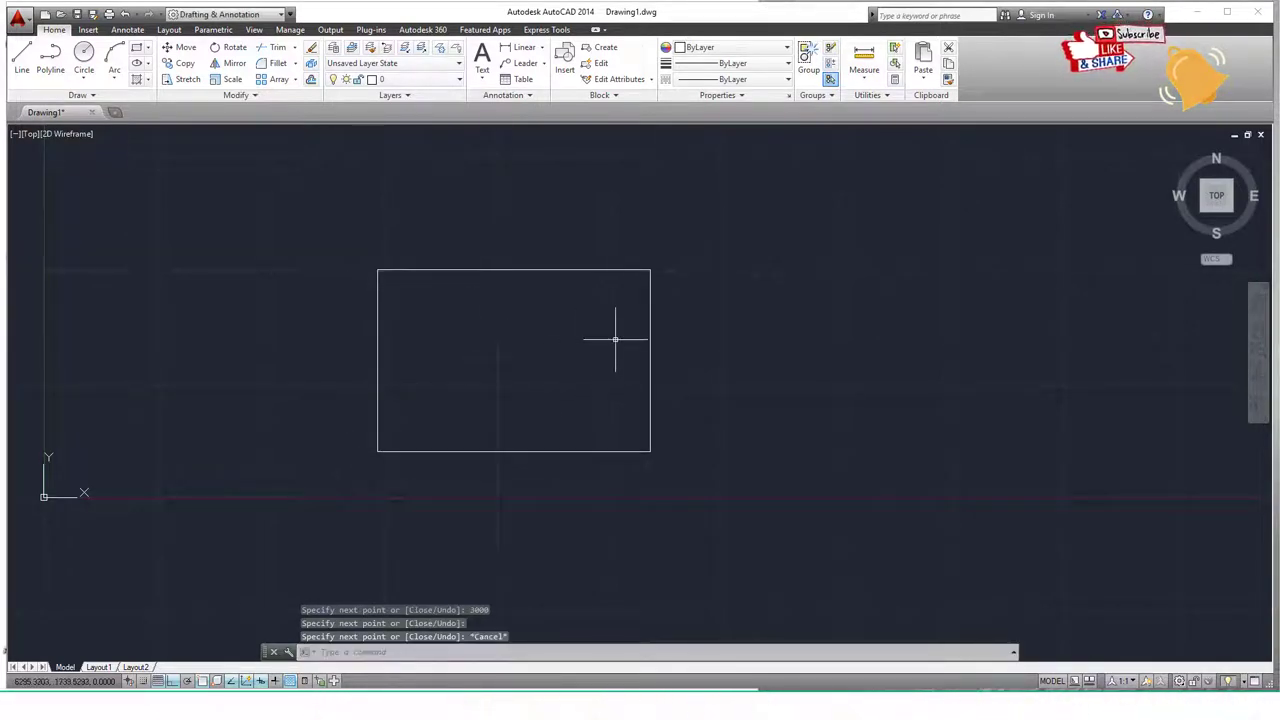
- Draw a circle with a radius of 500 in the empty space to the right of the rectangle
scroll(572, 352, "down", 2)
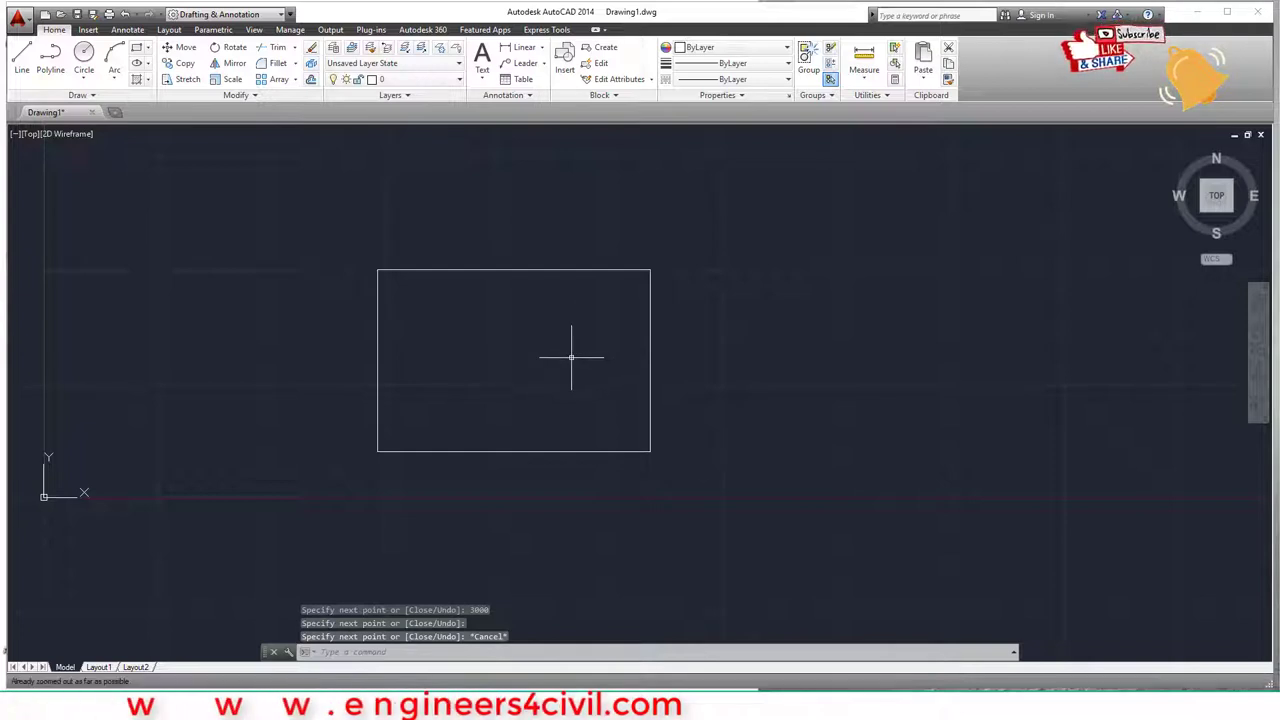
middle_click_drag(530, 370, 580, 398)
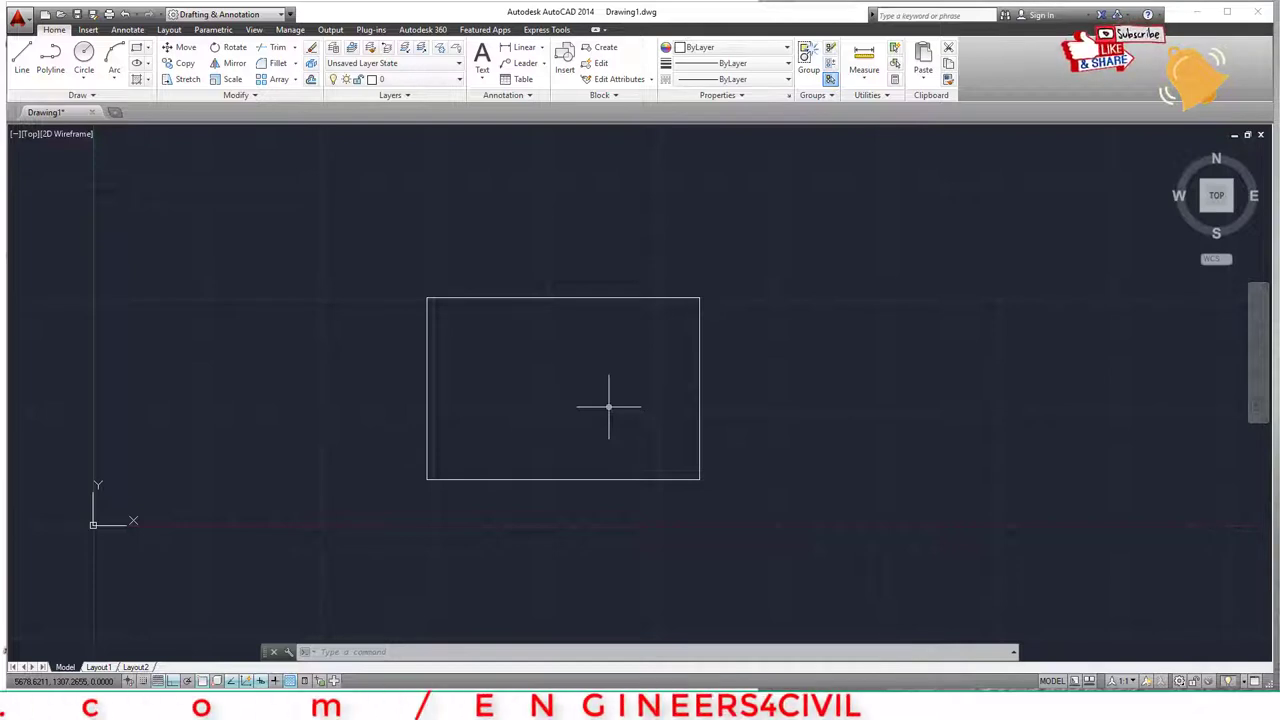
middle_click_drag(608, 406, 380, 377)
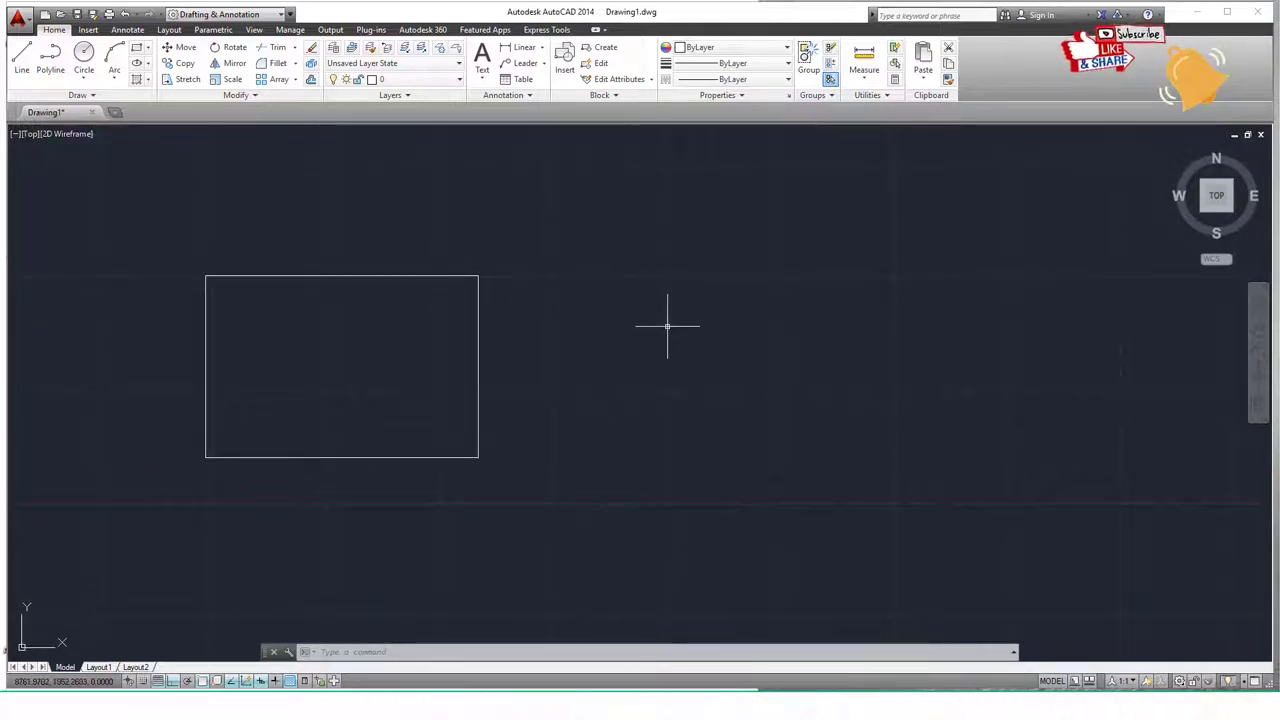
type("c")
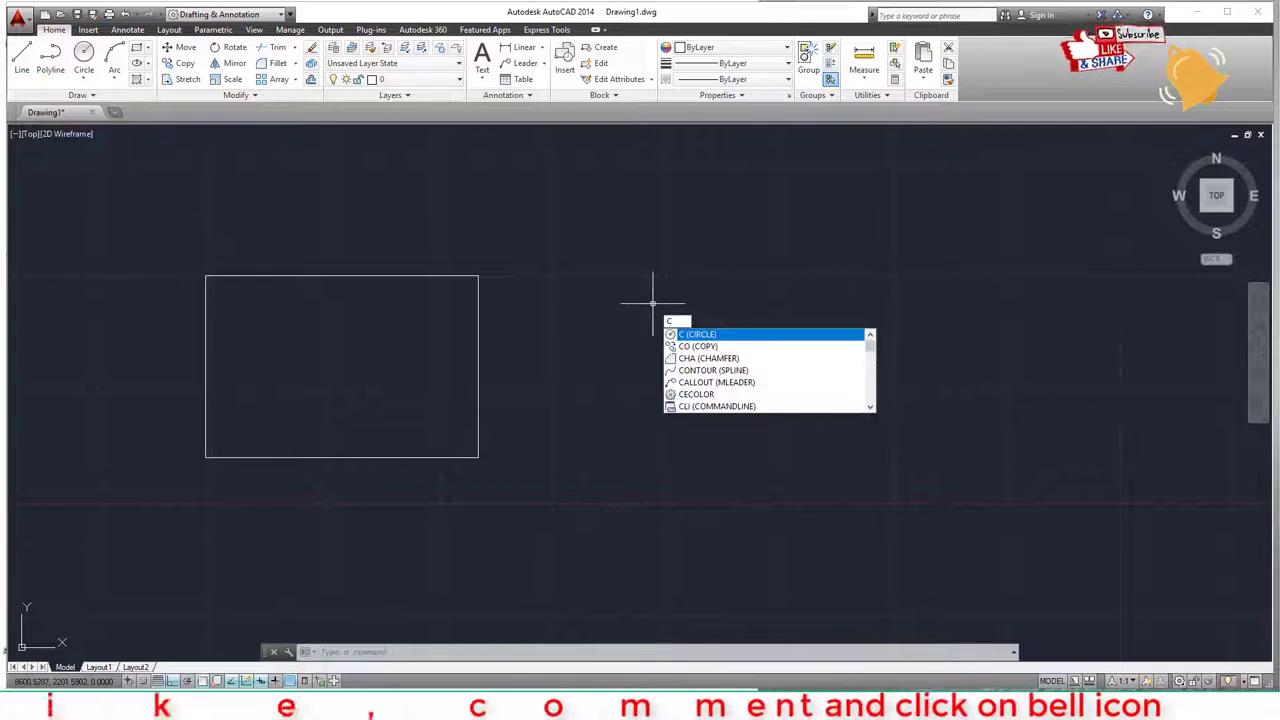
key("Escape")
type("c")
key("Return")
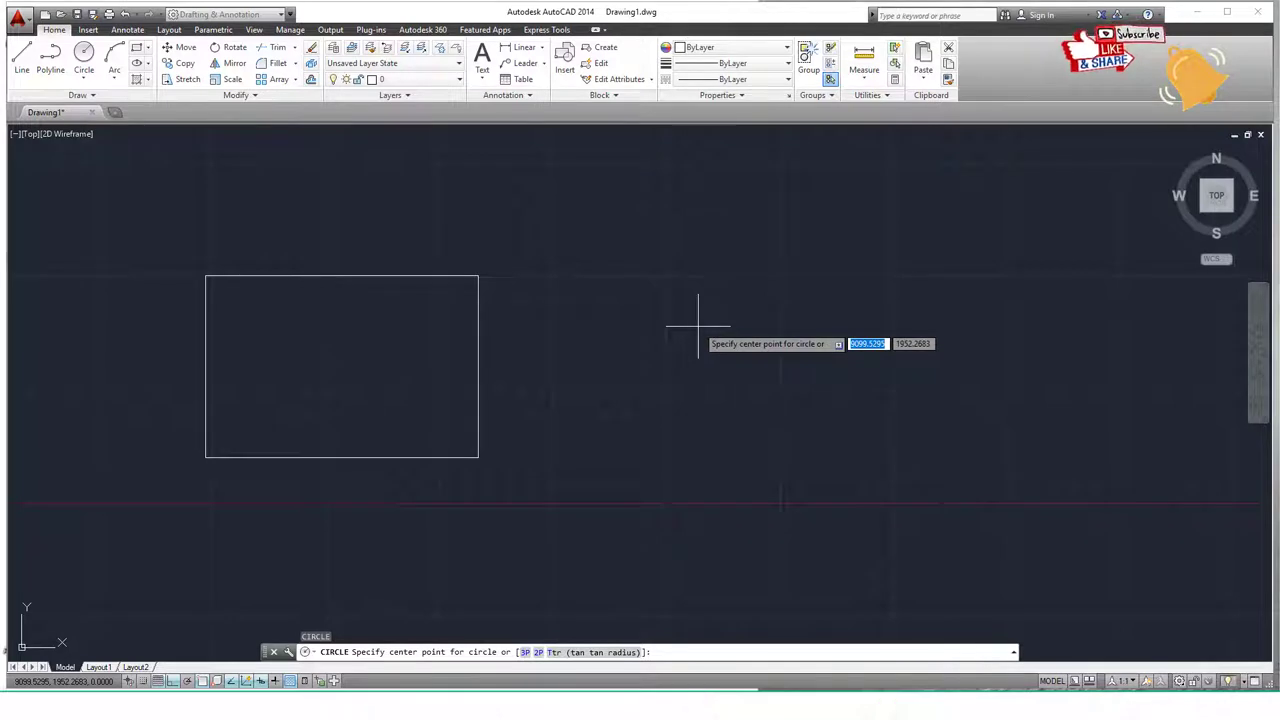
left_click(666, 272)
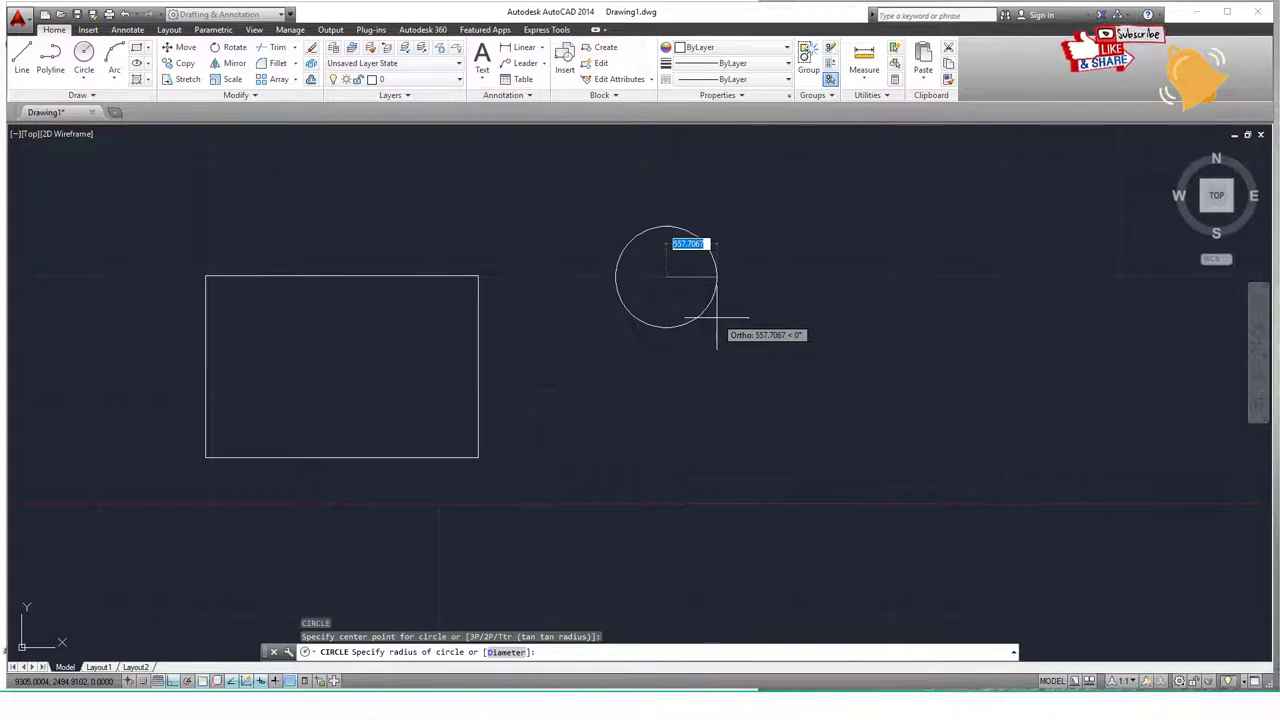
type("500")
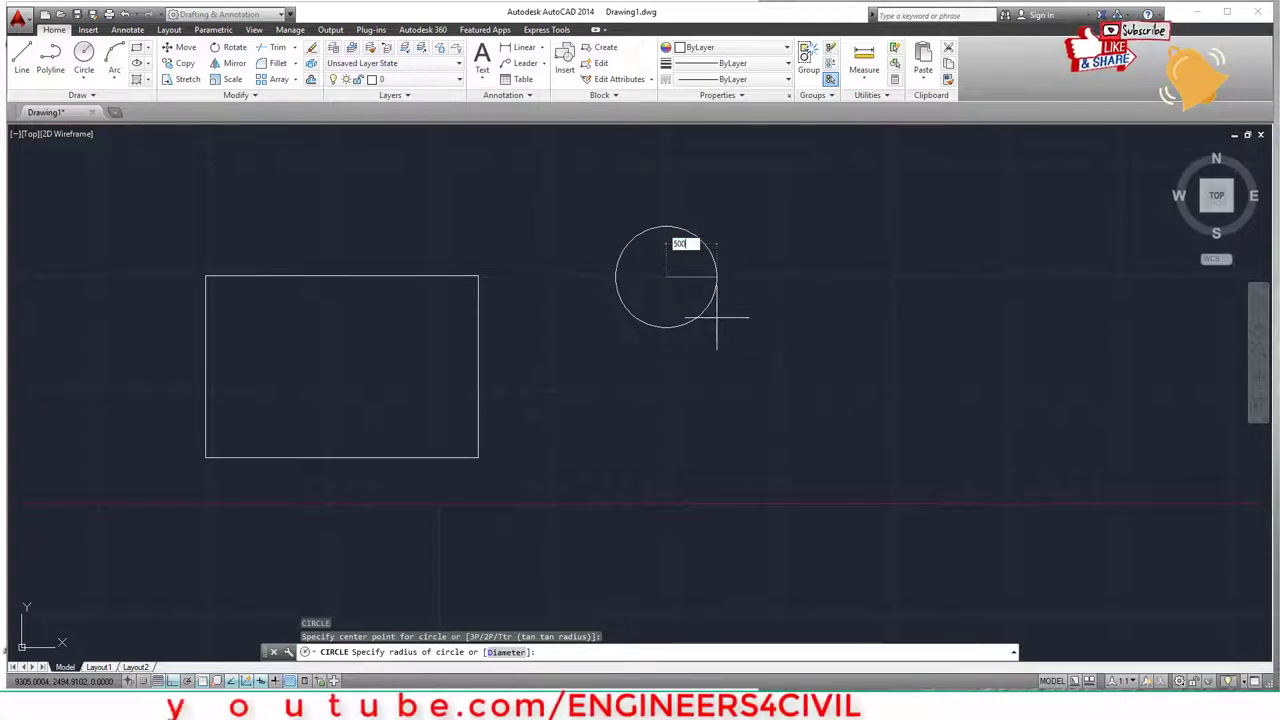
key("Return")
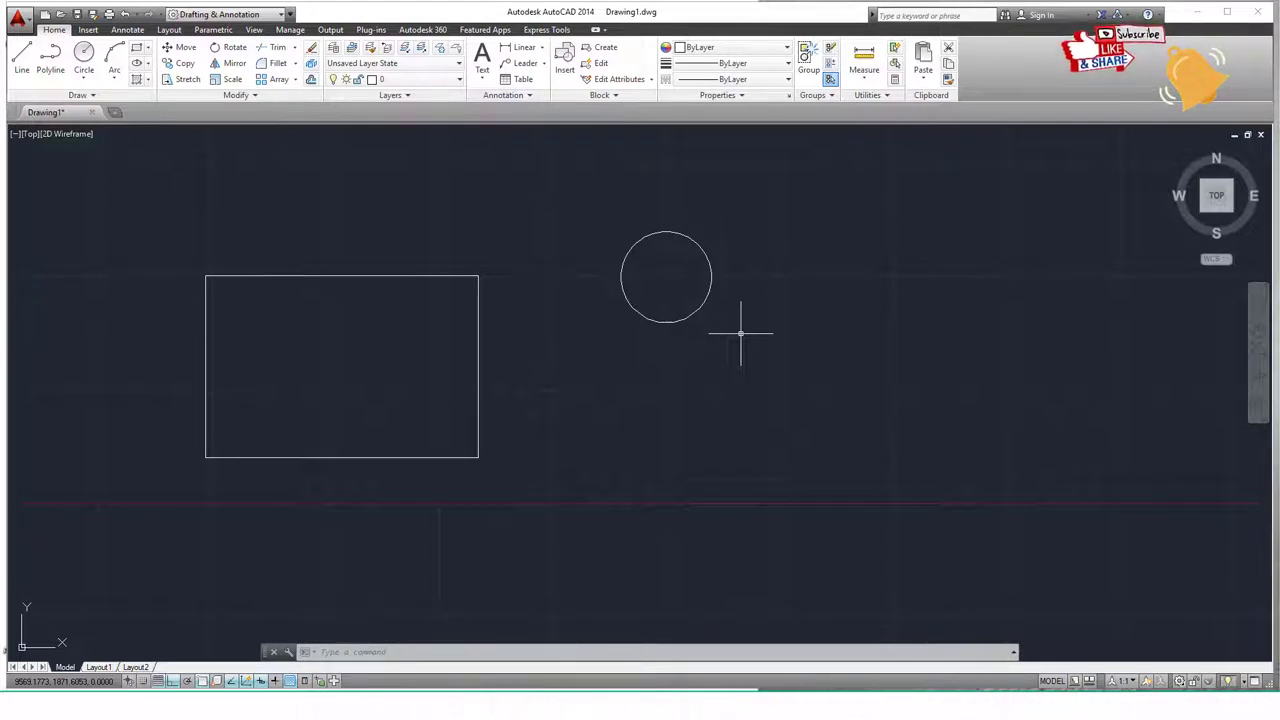
- Draw a second circle below and to the right of the first one, using the Diameter option with a value of 600
key("Return")
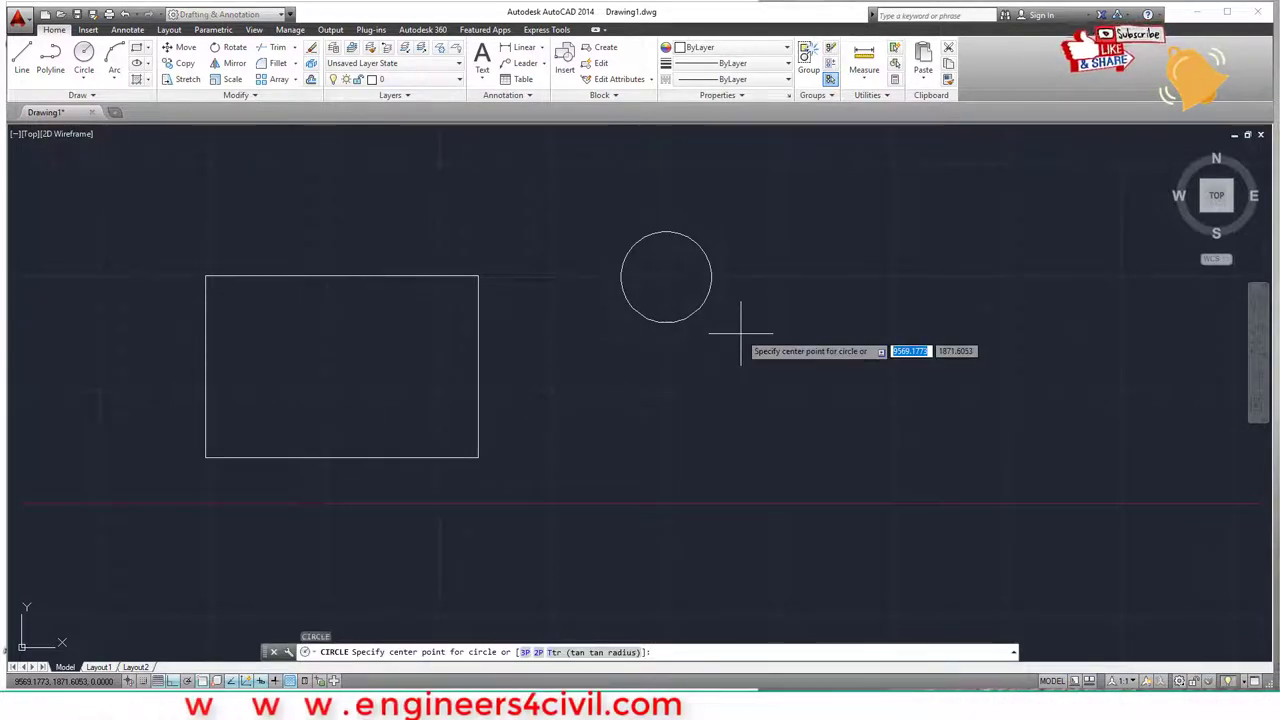
left_click(773, 393)
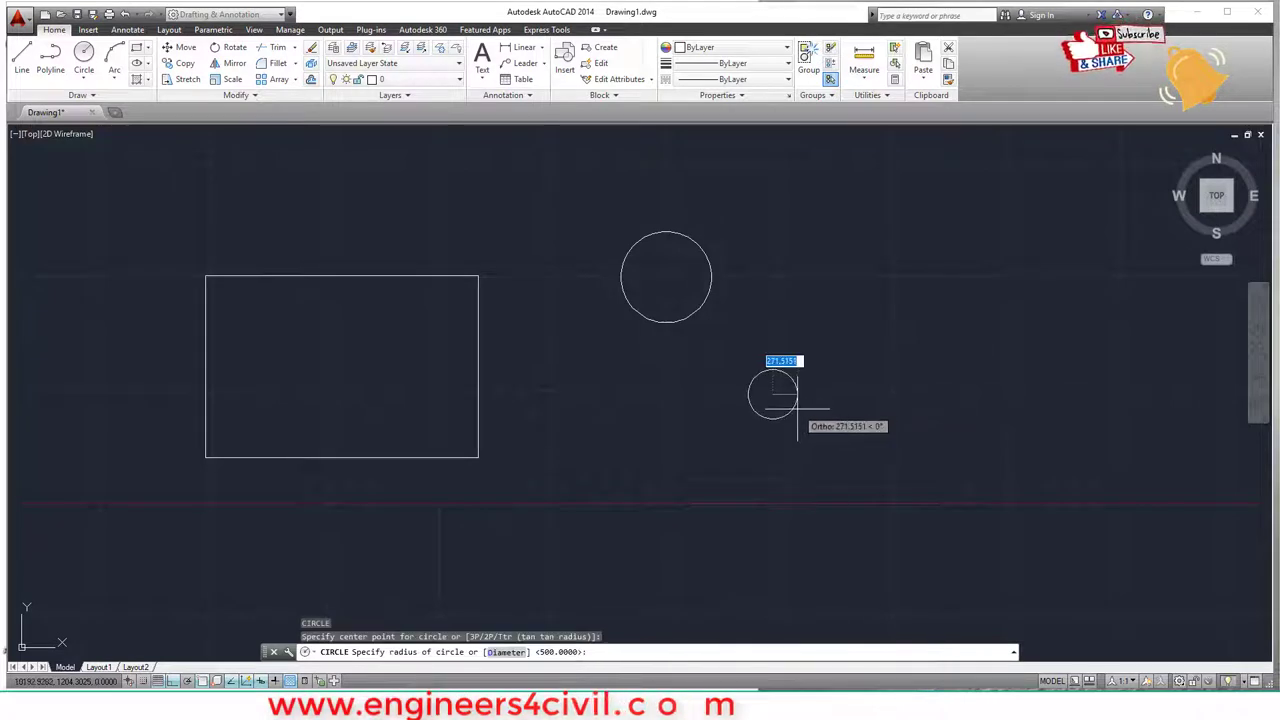
type("d")
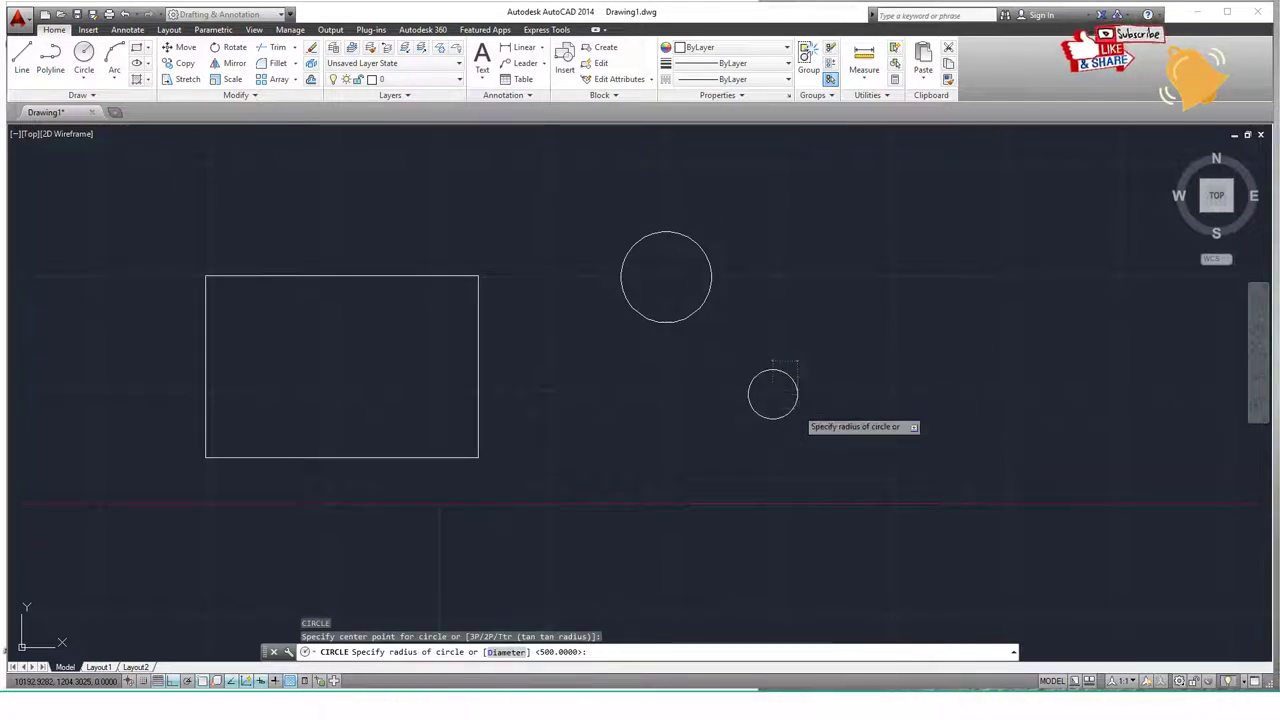
key("Return")
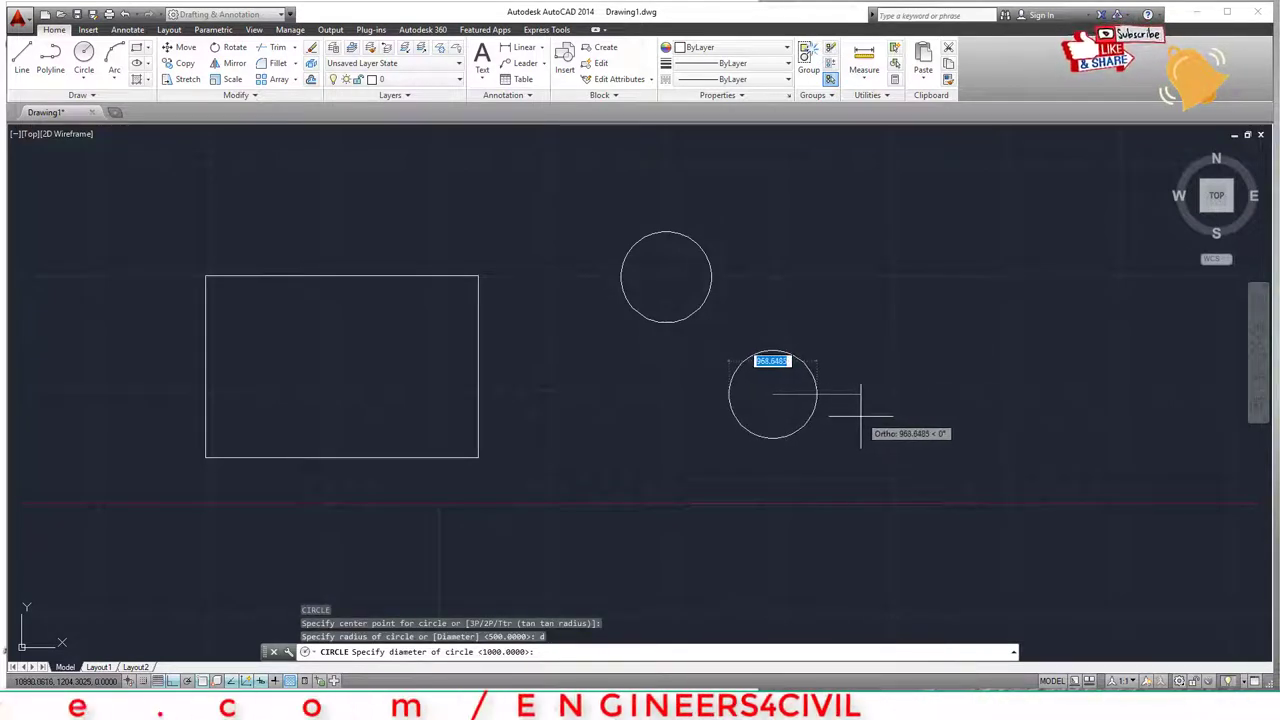
type("60")
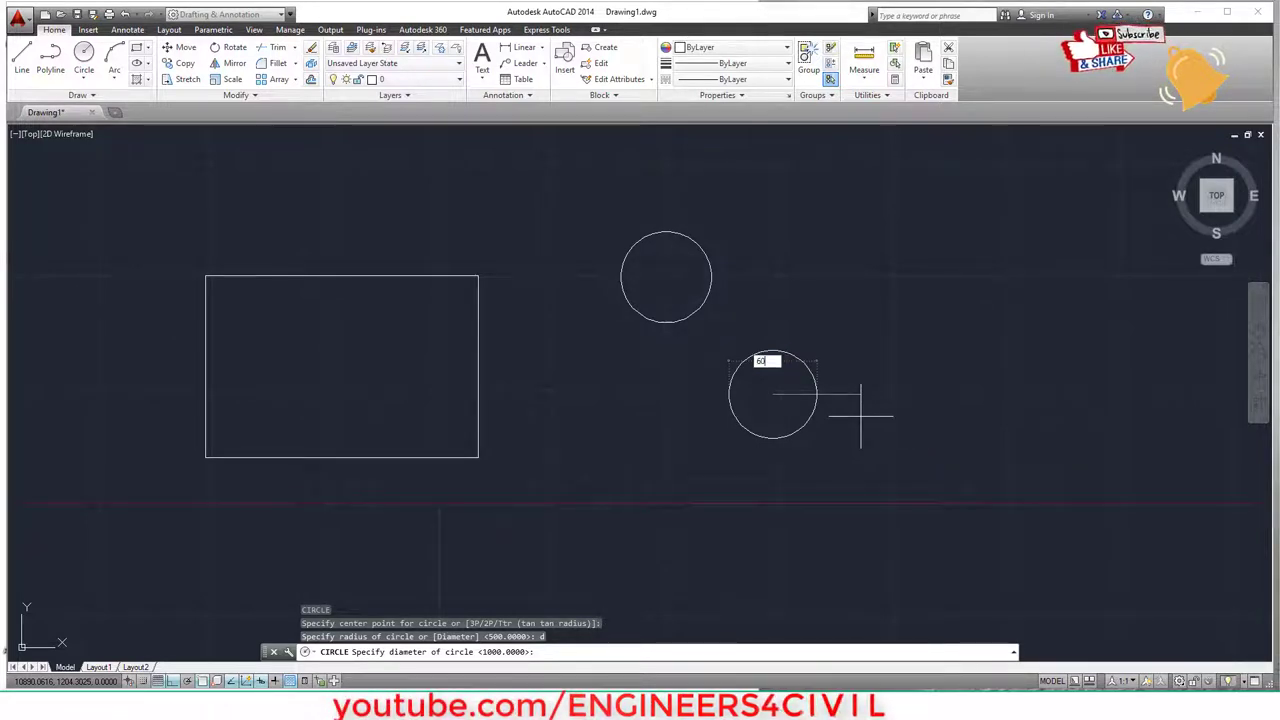
type("0")
key("Return")
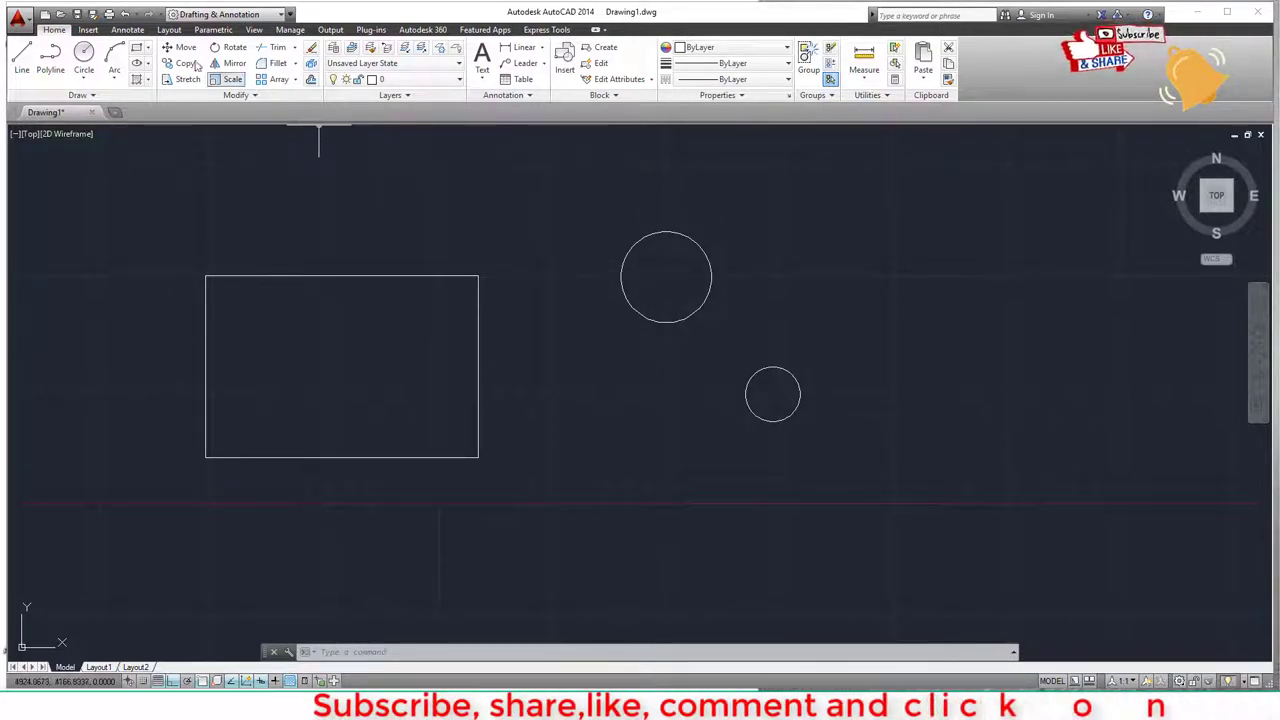
- Add a linear dimension between the rectangle's two upper corners, with the dimension line just above the top side
left_click(128, 30)
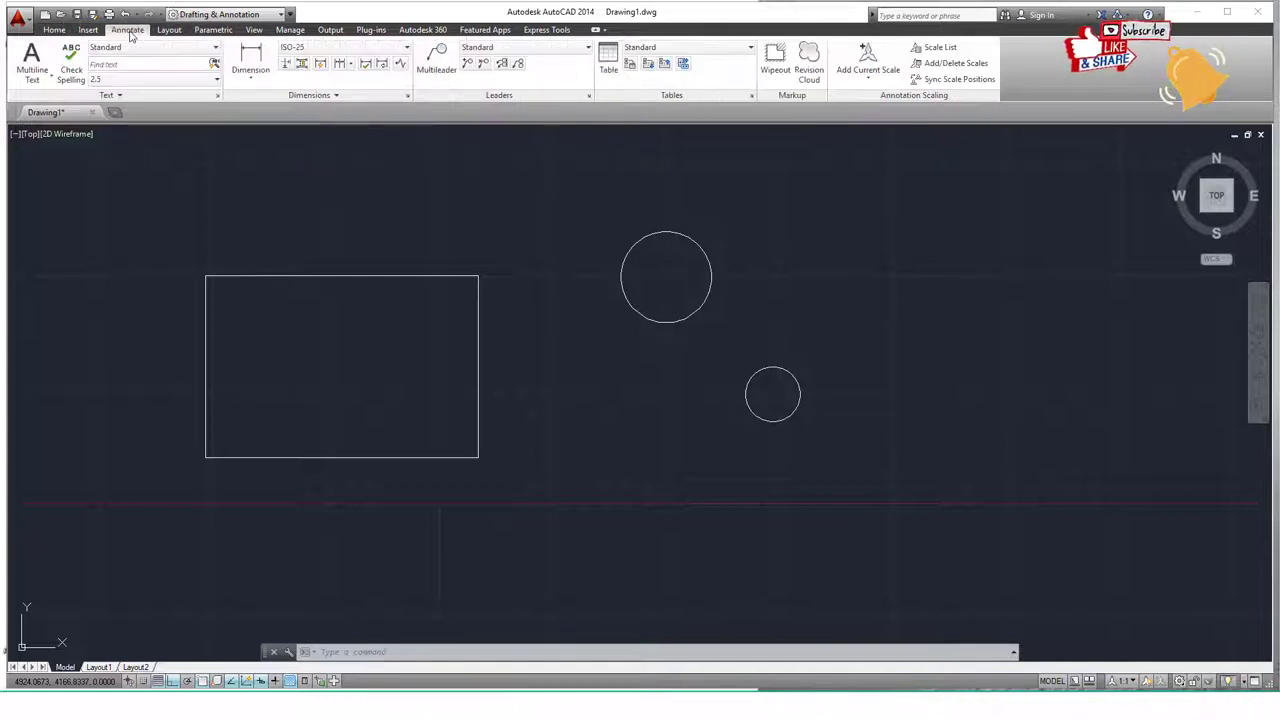
left_click(249, 57)
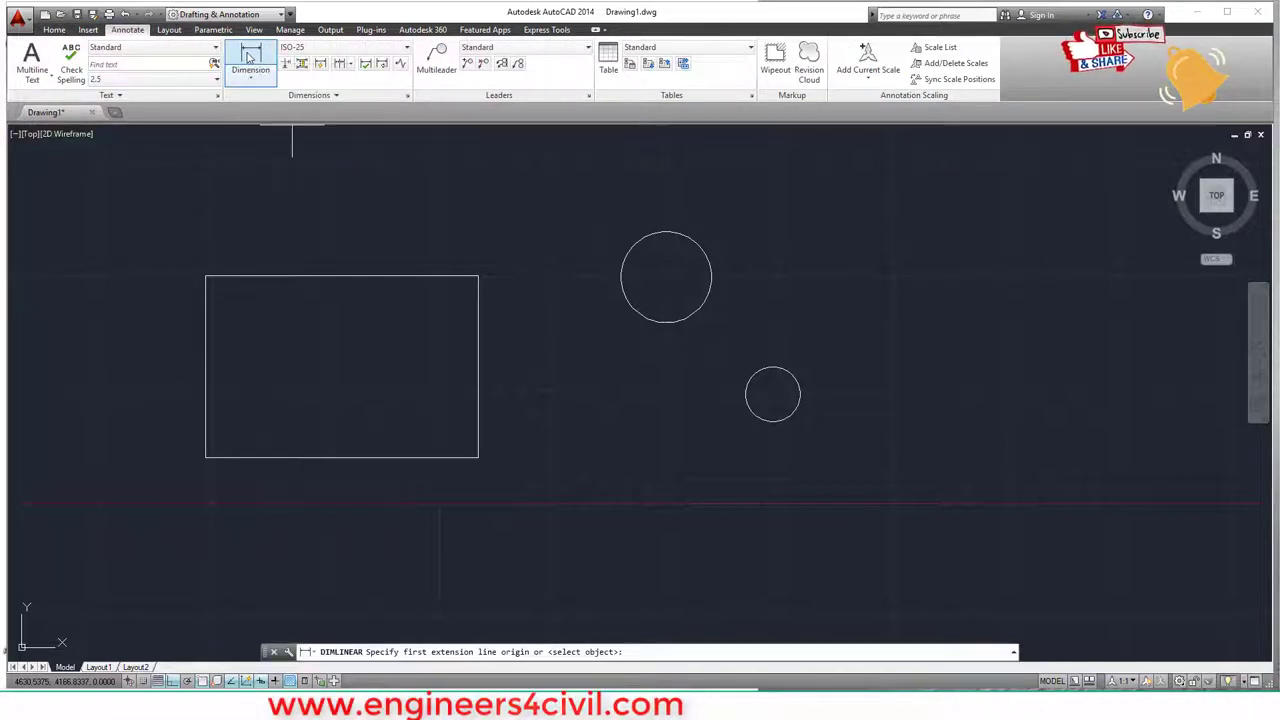
left_click(206, 275)
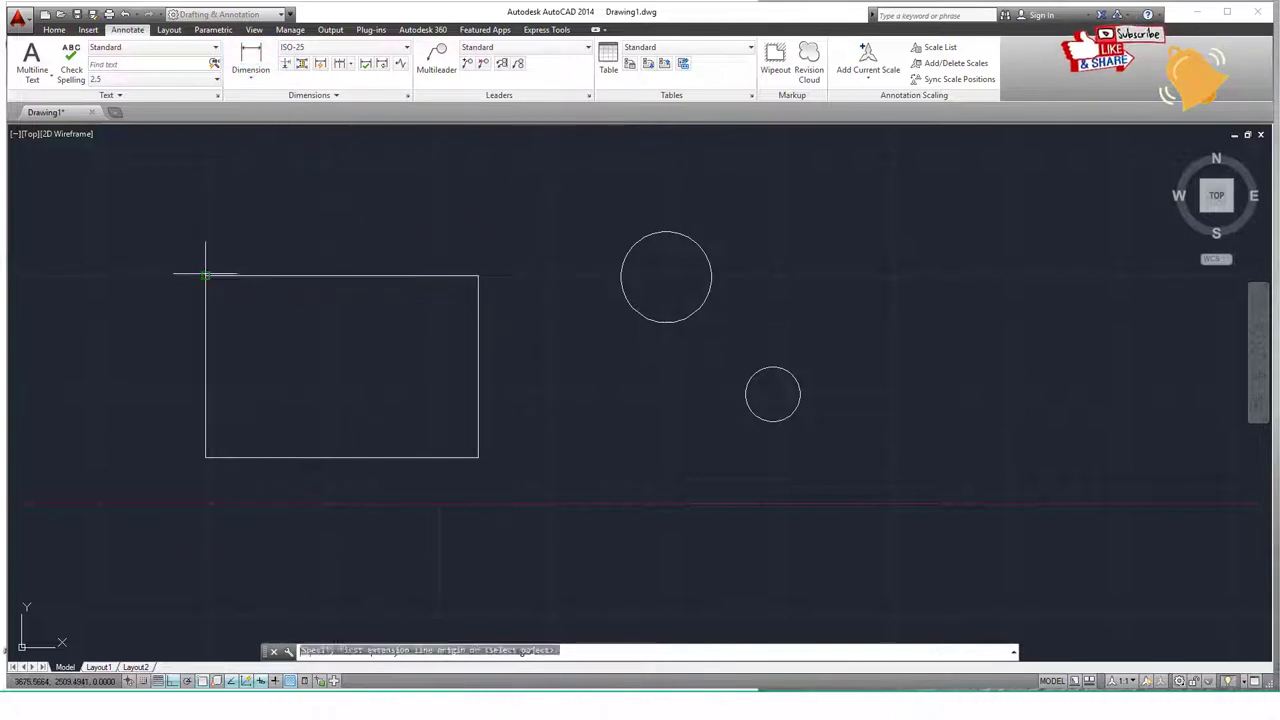
left_click(478, 276)
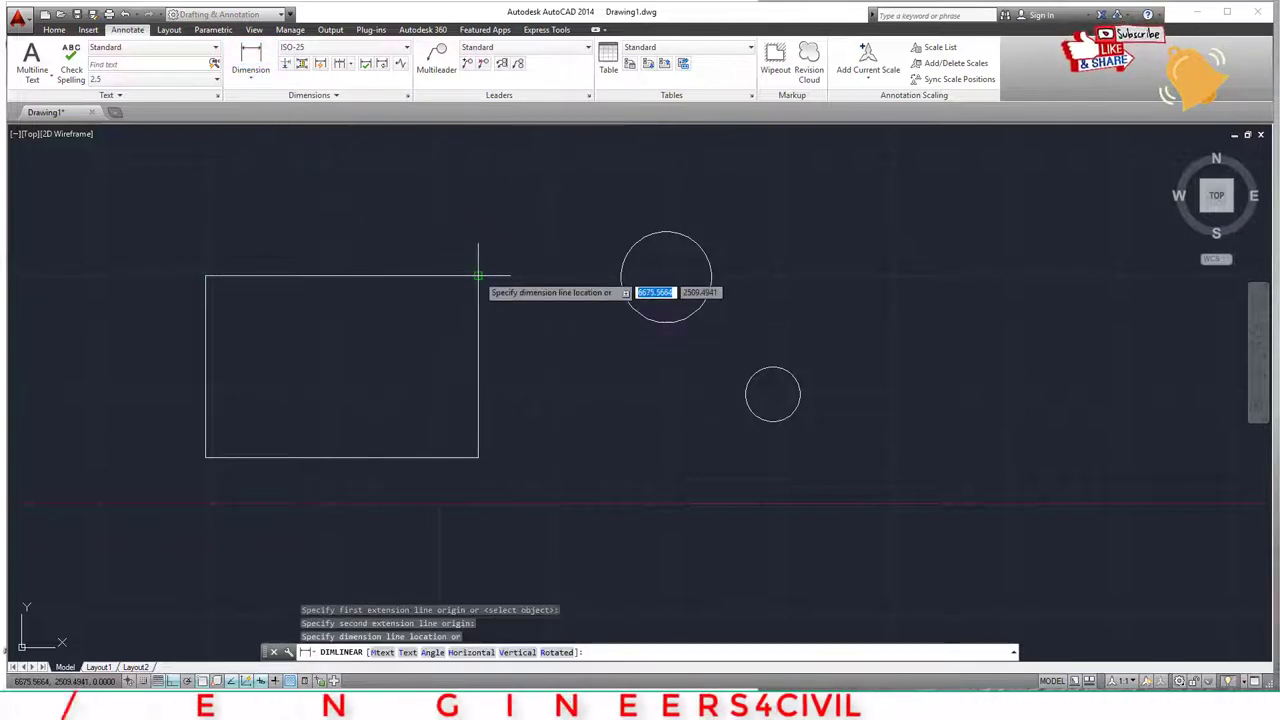
left_click(481, 258)
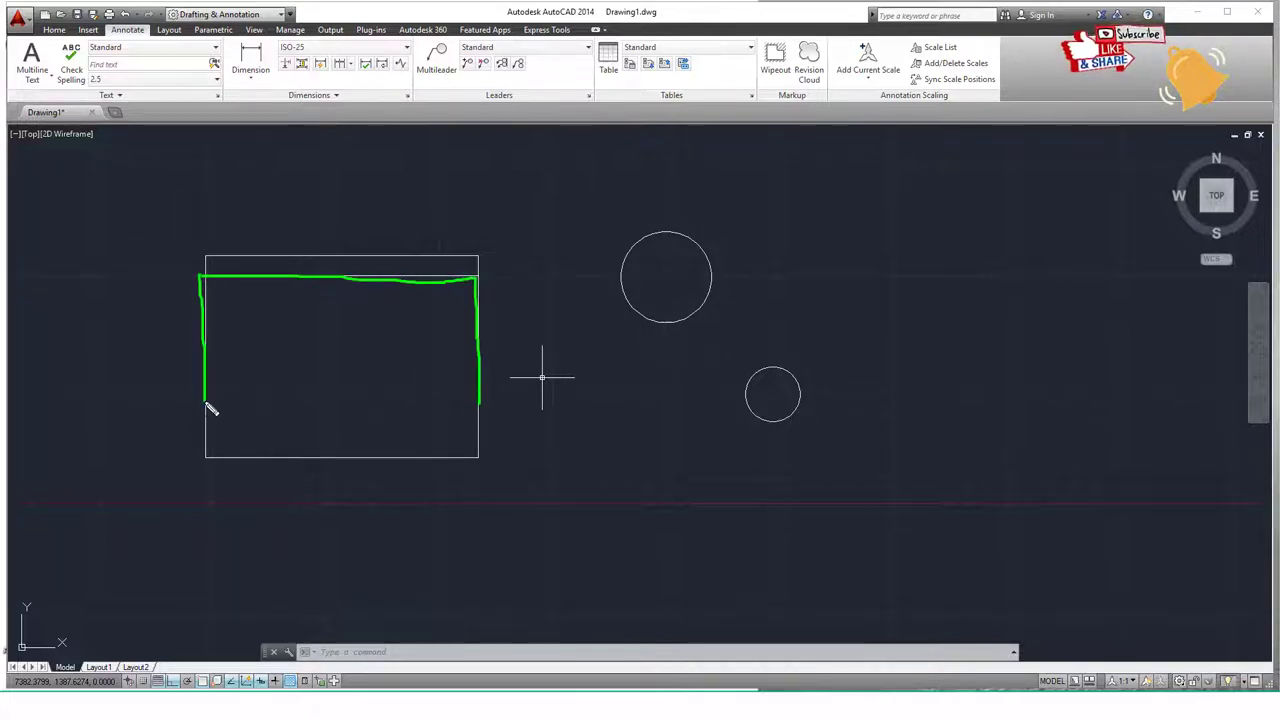
mouse_move(205, 258)
left_mouse_down()
mouse_move(331, 256)
mouse_move(329, 269)
mouse_move(343, 251)
mouse_move(352, 263)
mouse_move(351, 247)
mouse_move(371, 259)
mouse_move(491, 253)
mouse_move(480, 266)
mouse_move(334, 234)
mouse_move(317, 270)
mouse_move(370, 238)
left_mouse_up()
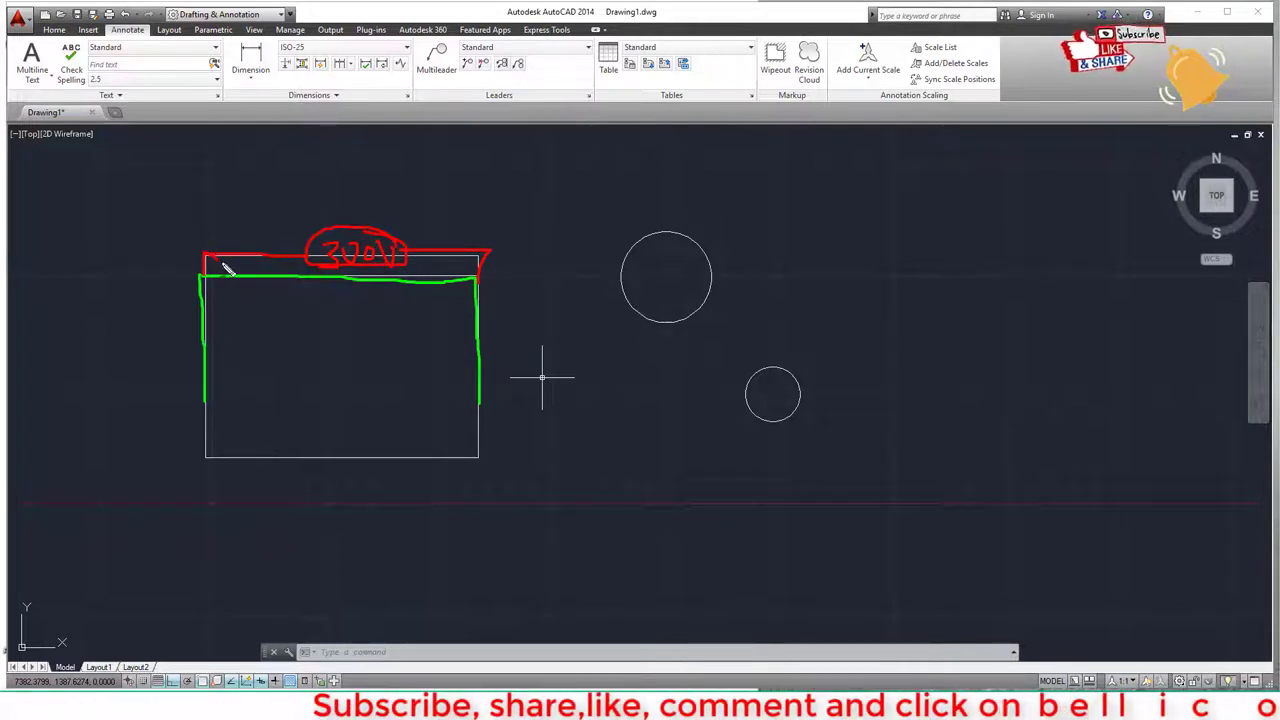
left_click_drag(226, 258, 190, 250)
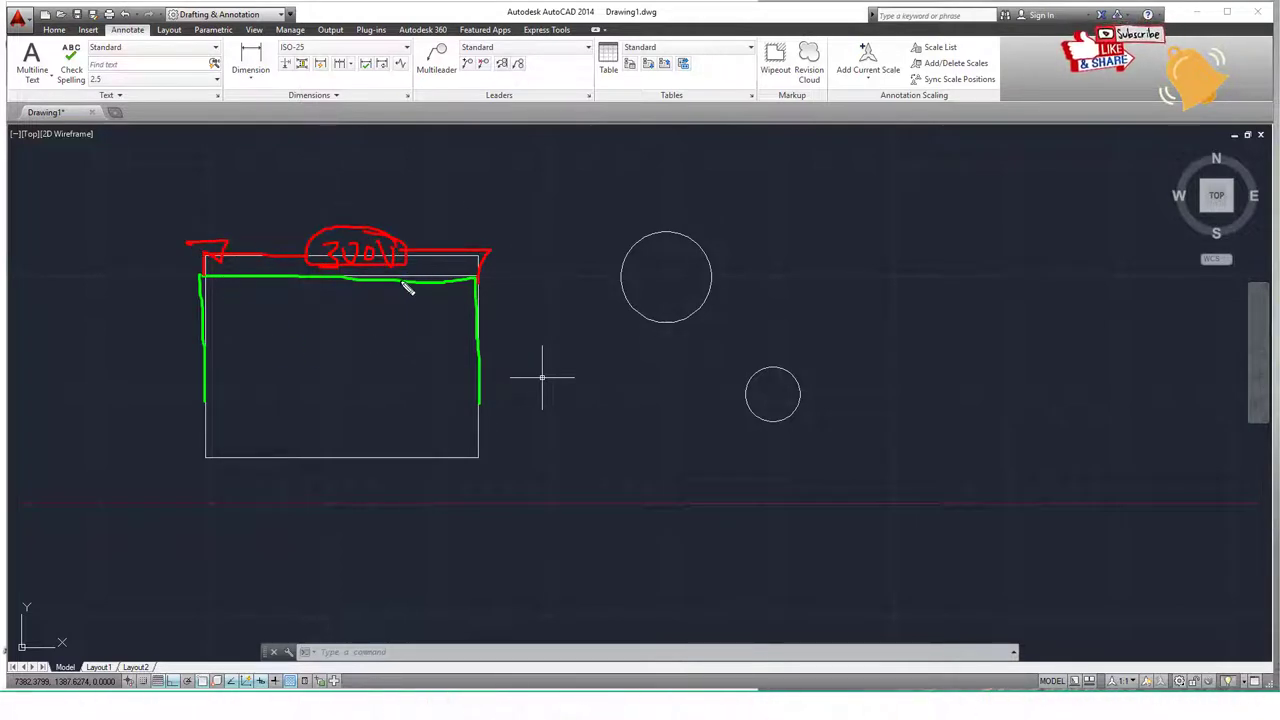
key("Escape")
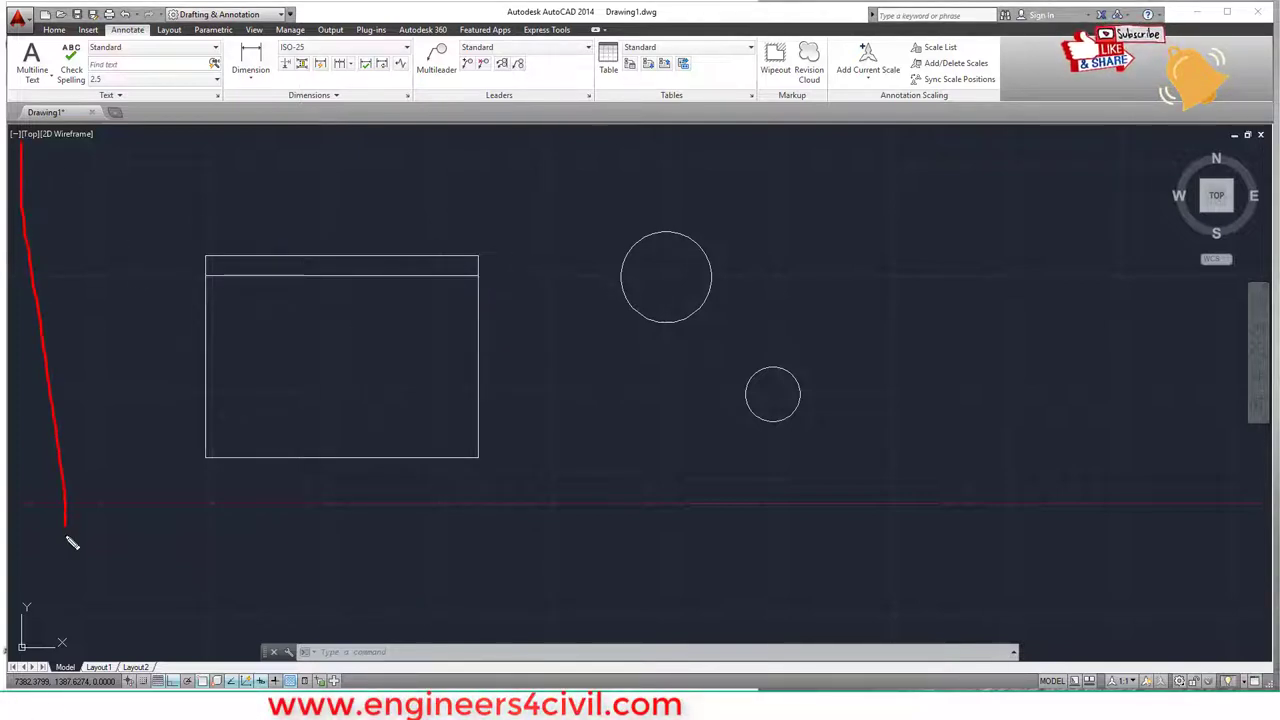
mouse_move(72, 542)
left_mouse_down()
mouse_move(421, 631)
mouse_move(1246, 638)
mouse_move(1180, 288)
mouse_move(1177, 190)
mouse_move(500, 160)
mouse_move(20, 155)
left_mouse_up()
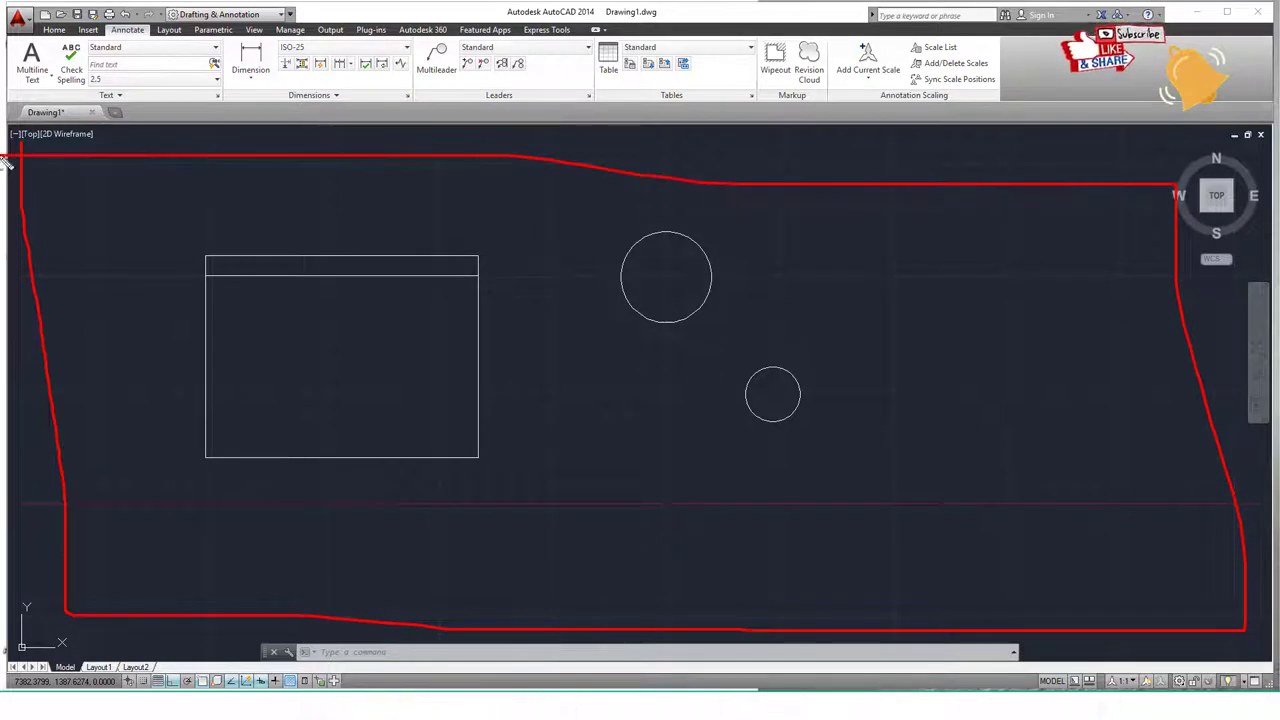
mouse_move(216, 322)
left_mouse_down()
mouse_move(457, 331)
mouse_move(471, 320)
mouse_move(458, 344)
left_mouse_up()
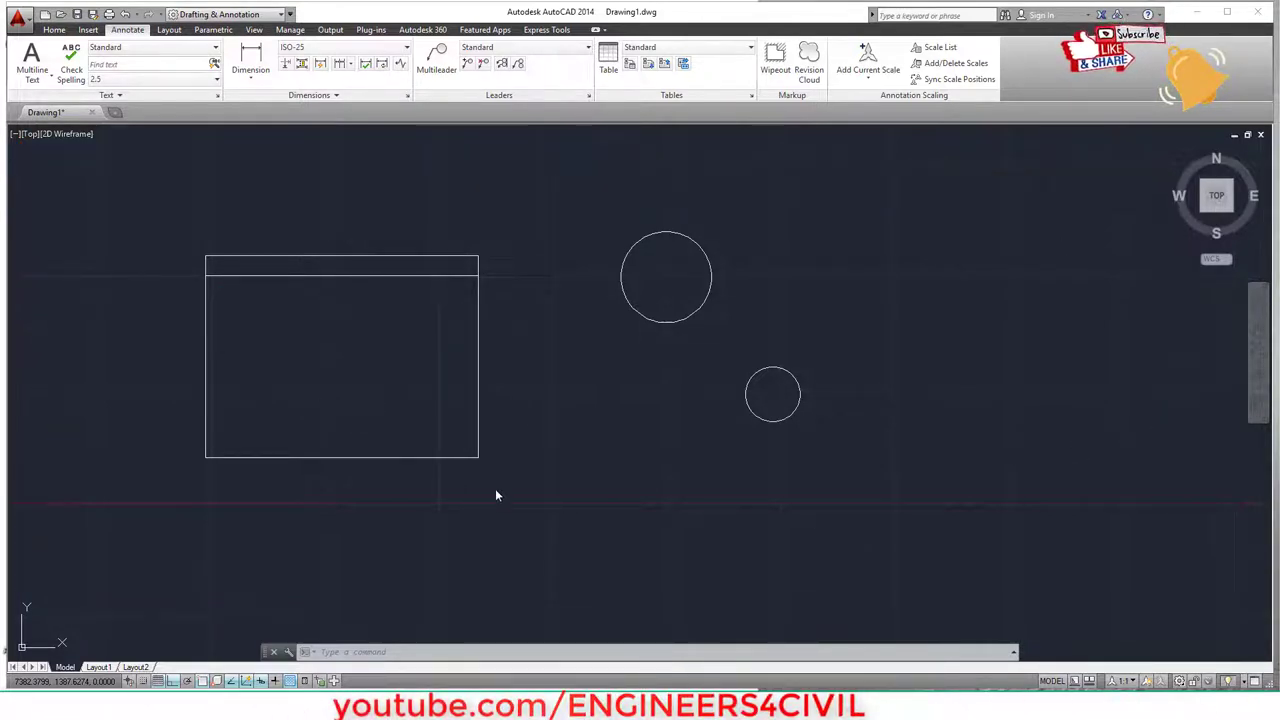
- Erase the rectangle, its dimension and both circles with the Erase command, using one crossing selection around everything
type("e")
key("Return")
left_click(895, 556)
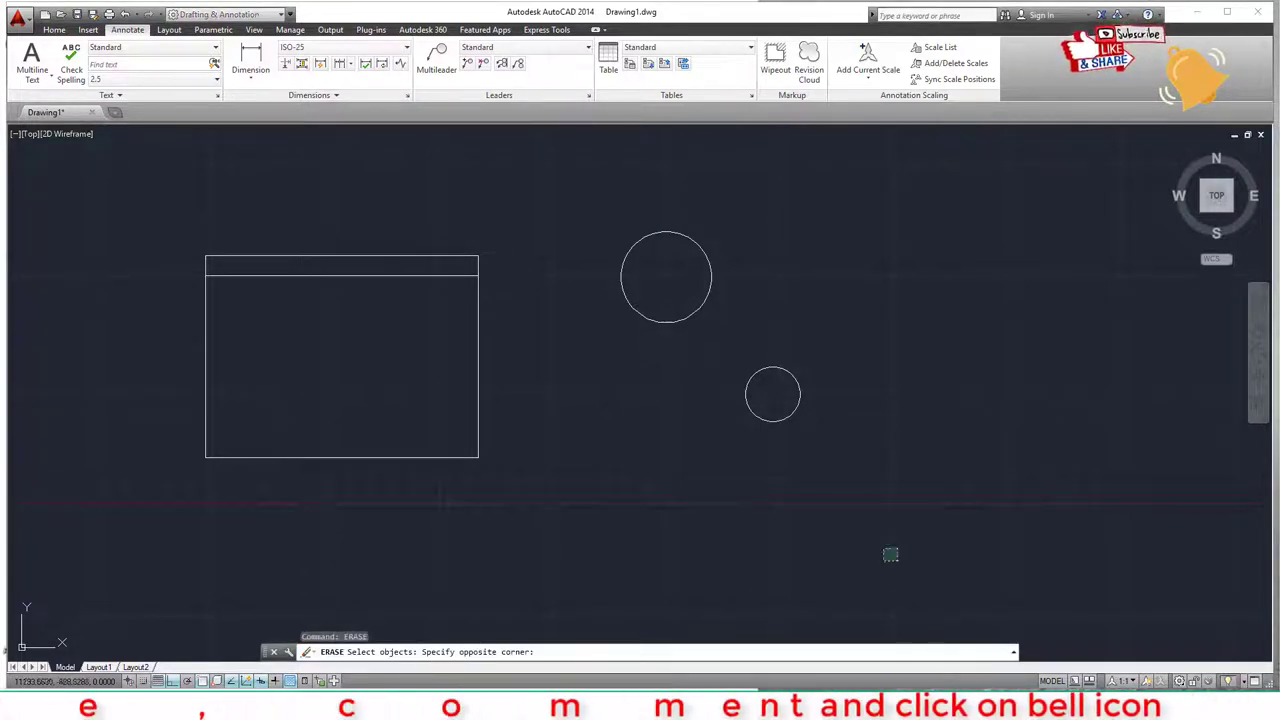
left_click(86, 157)
key("Return")
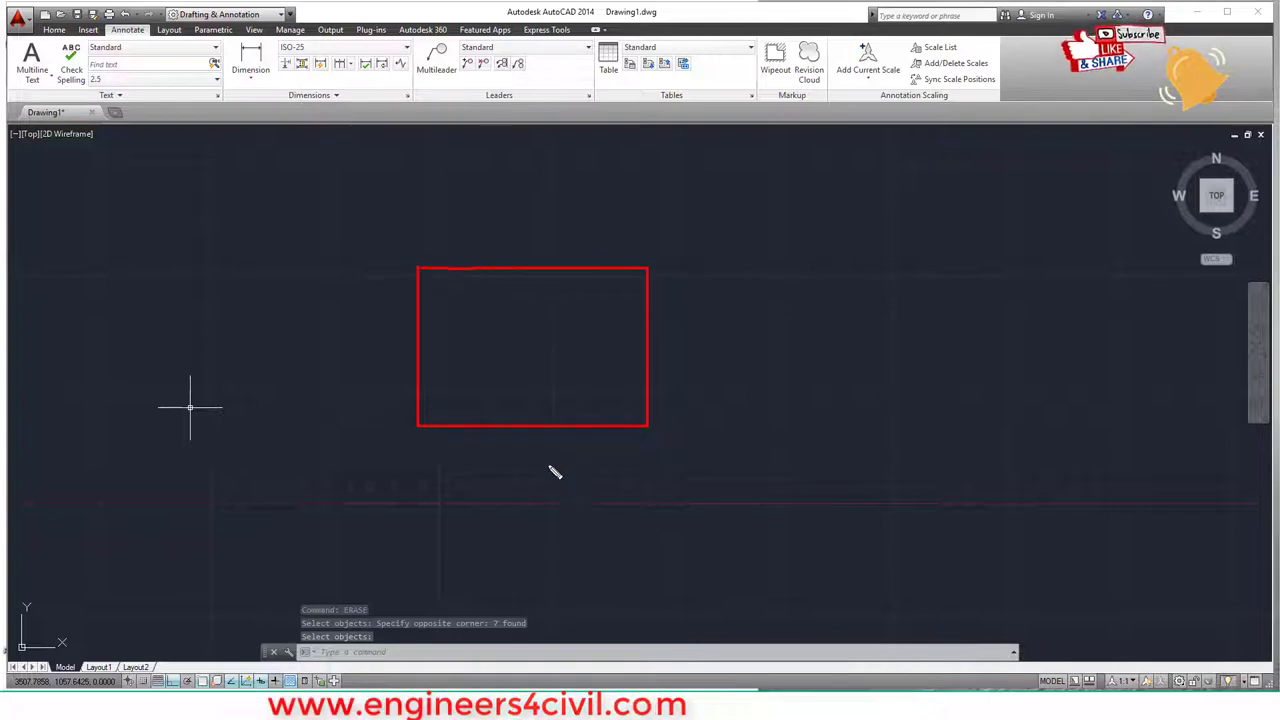
left_click_drag(368, 434, 377, 464)
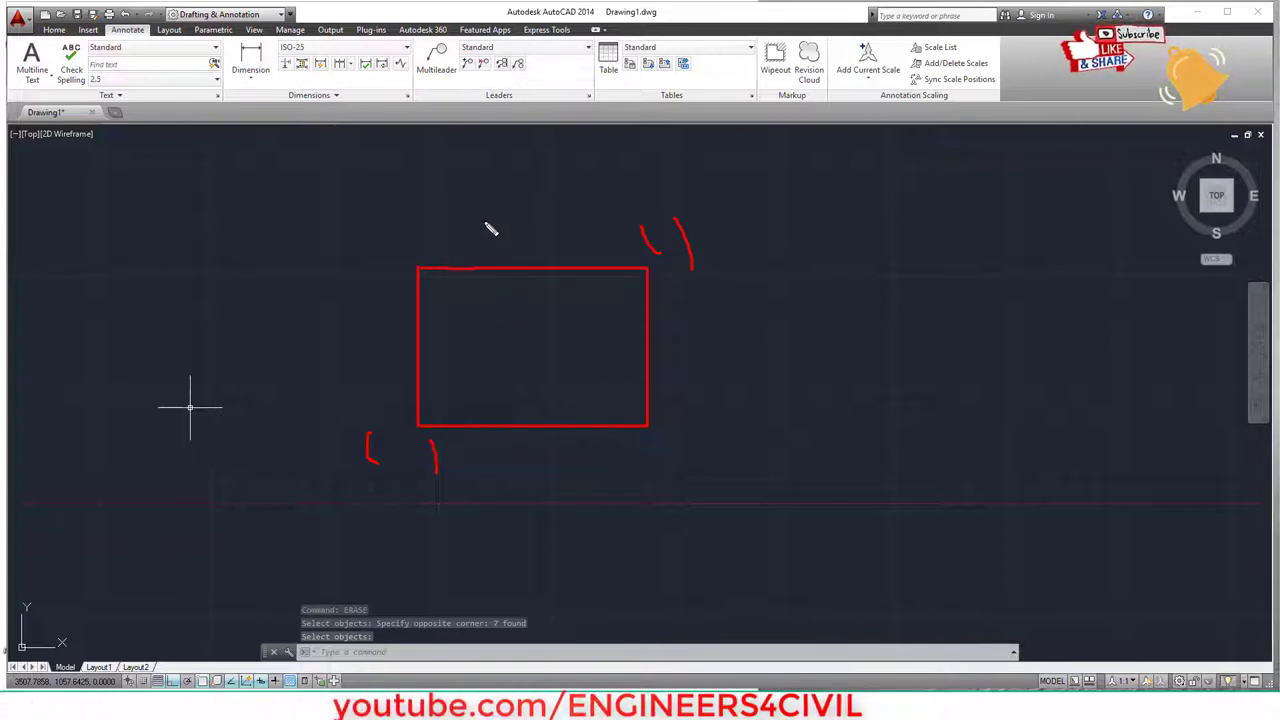
mouse_move(484, 219)
left_mouse_down()
mouse_move(487, 253)
mouse_move(525, 232)
left_mouse_up()
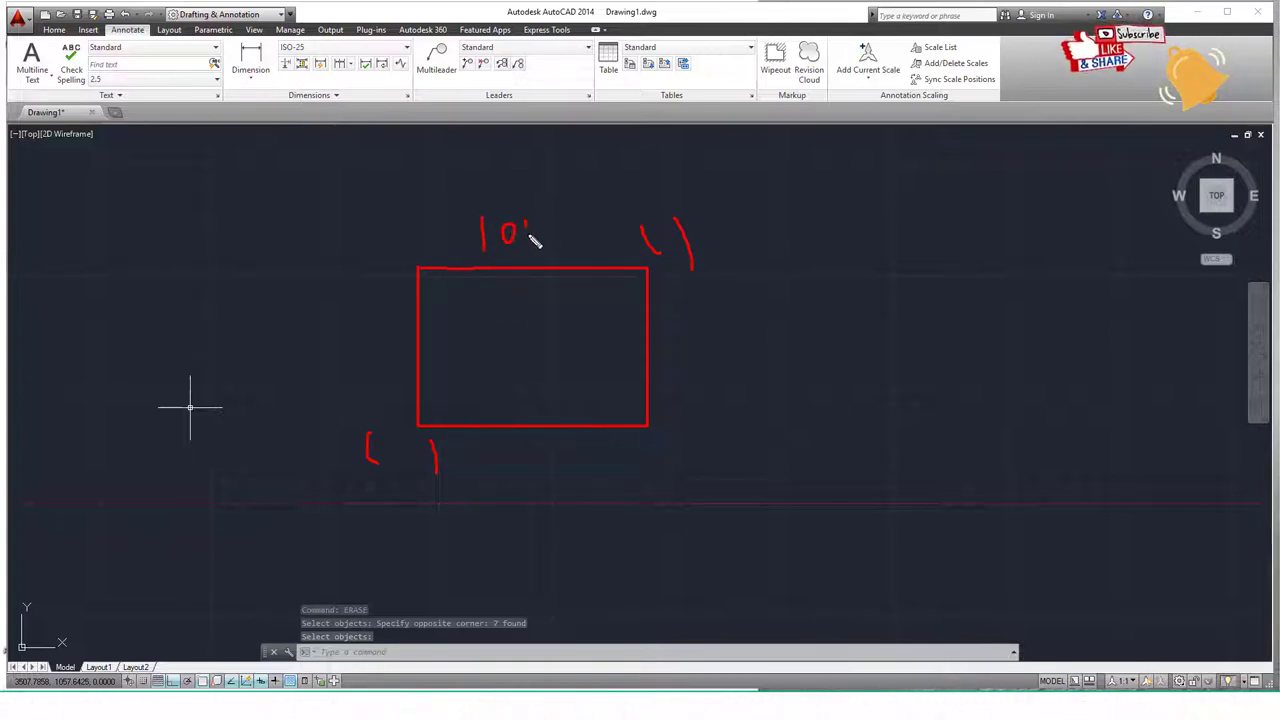
mouse_move(666, 318)
left_mouse_down()
mouse_move(682, 320)
mouse_move(672, 340)
mouse_move(703, 330)
left_mouse_up()
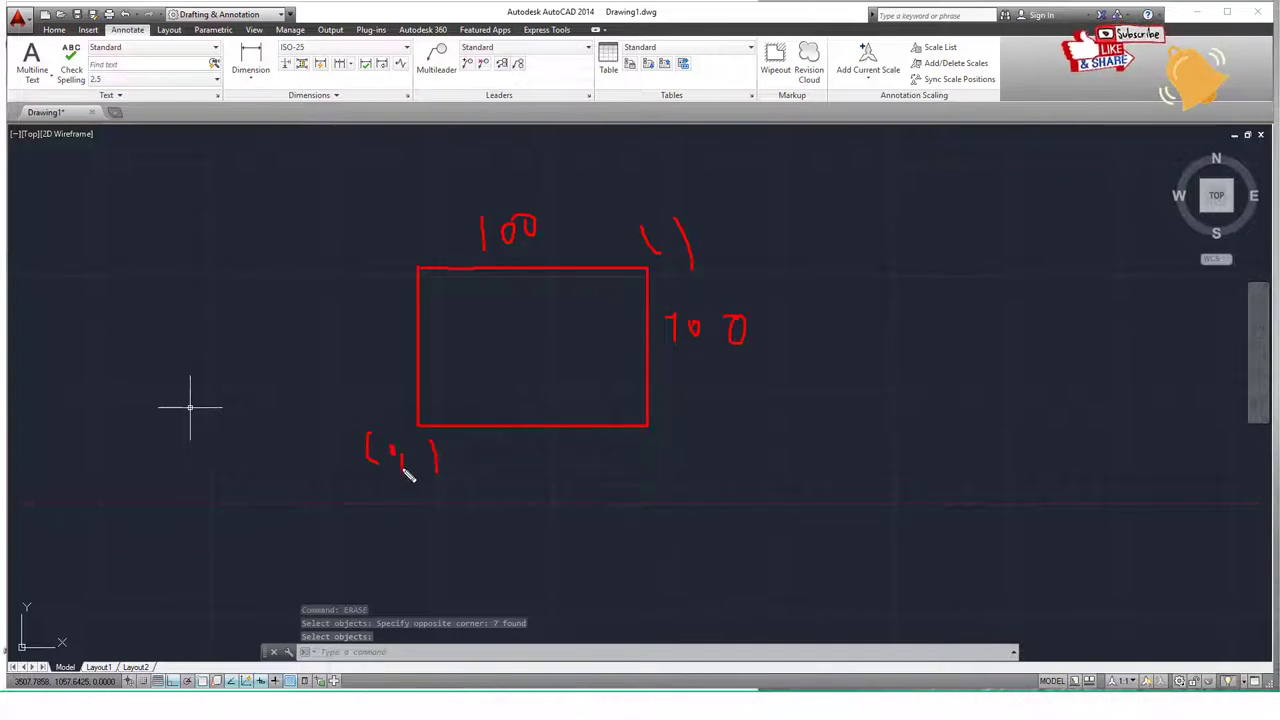
mouse_move(712, 183)
left_mouse_down()
mouse_move(723, 221)
mouse_move(739, 183)
left_mouse_up()
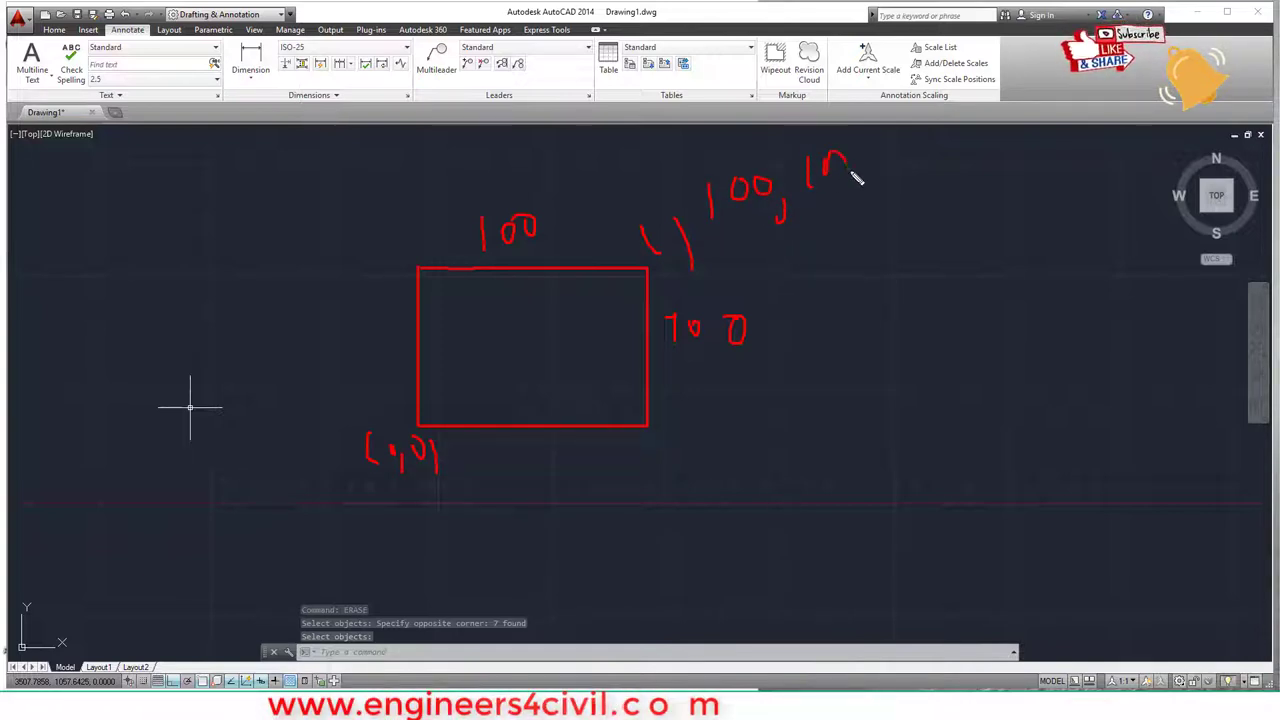
mouse_move(880, 150)
left_mouse_down()
mouse_move(894, 163)
mouse_move(885, 200)
left_mouse_up()
- Set the drawing limits with lower-left corner 0,0 and upper-right corner 100,100, and zoom to All
key("Return")
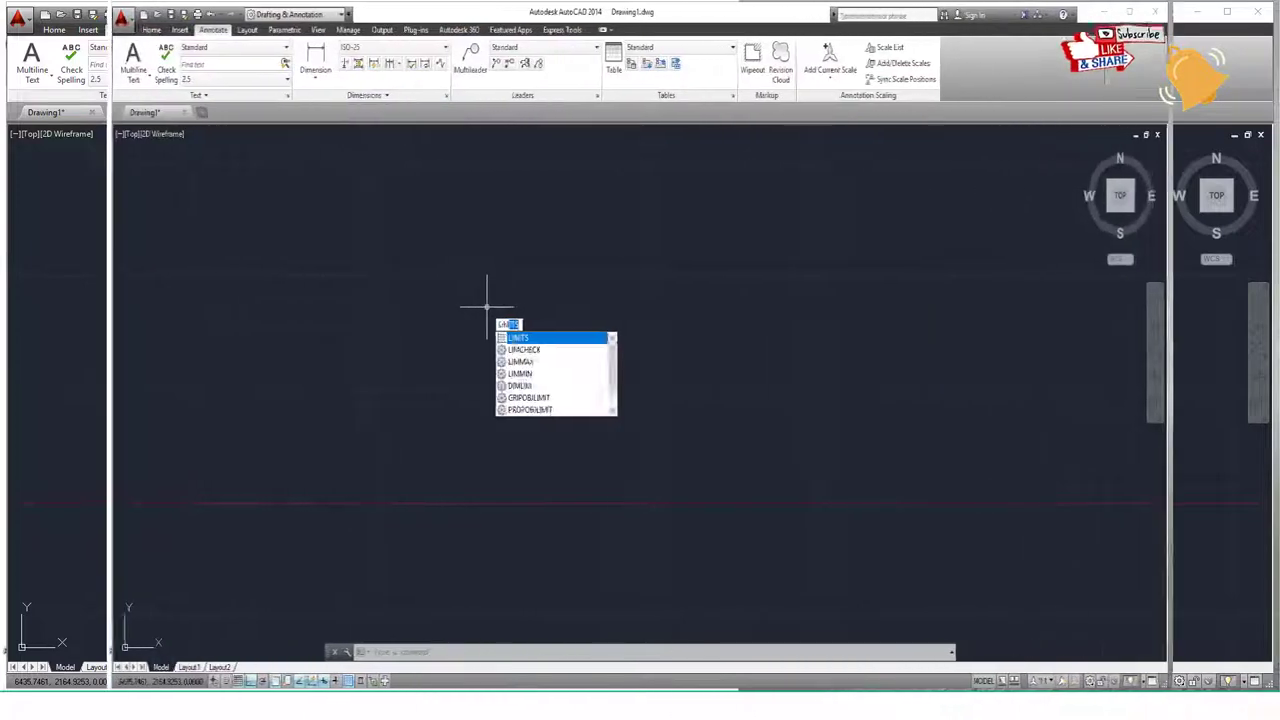
key("Return")
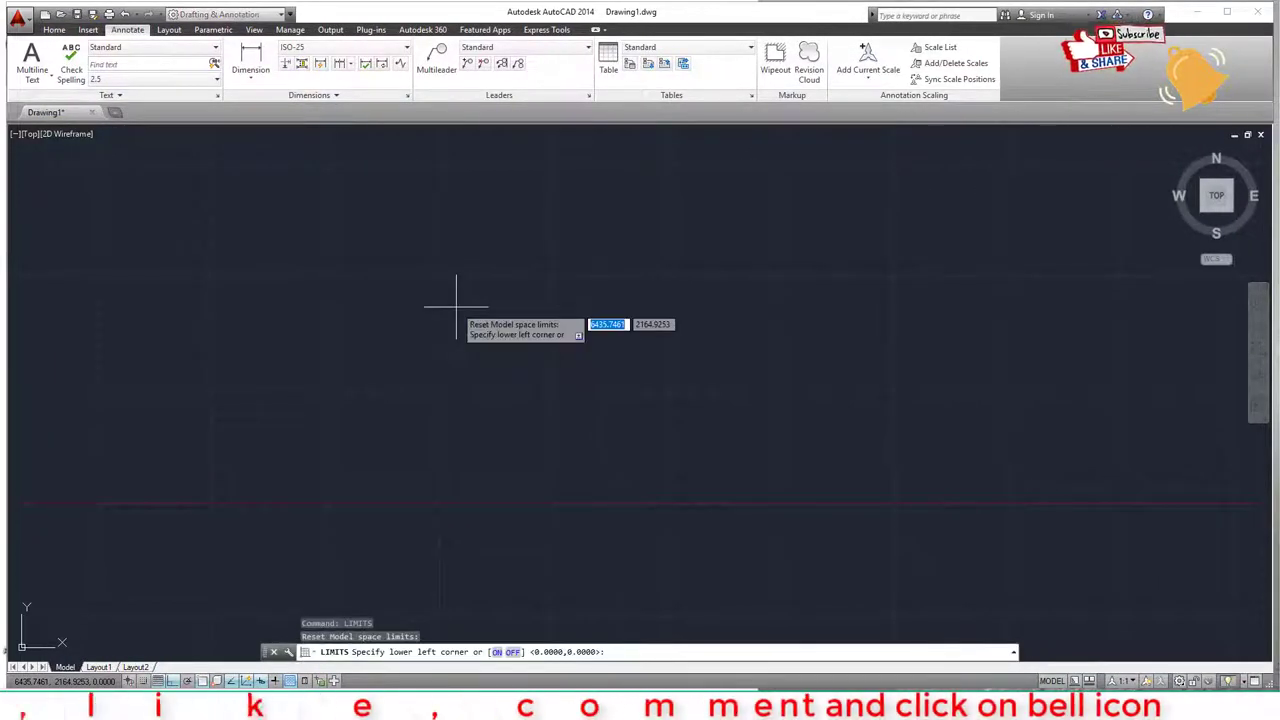
type("0,0")
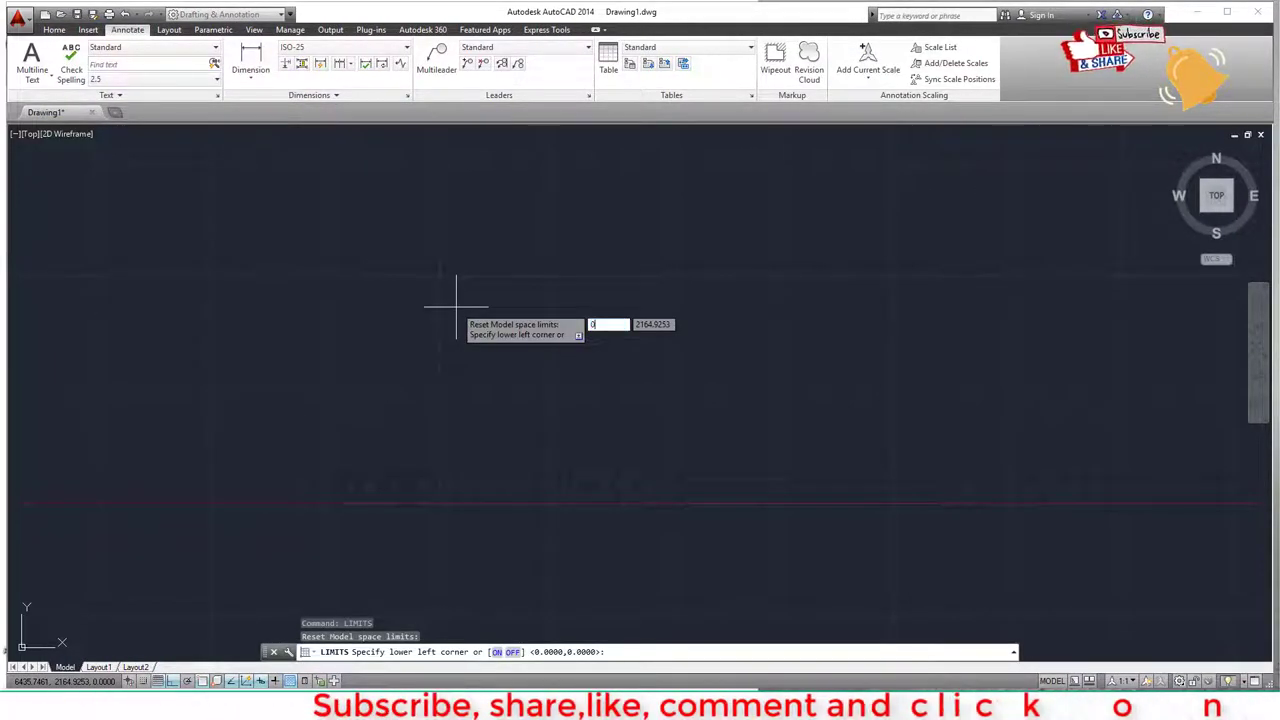
key("Return")
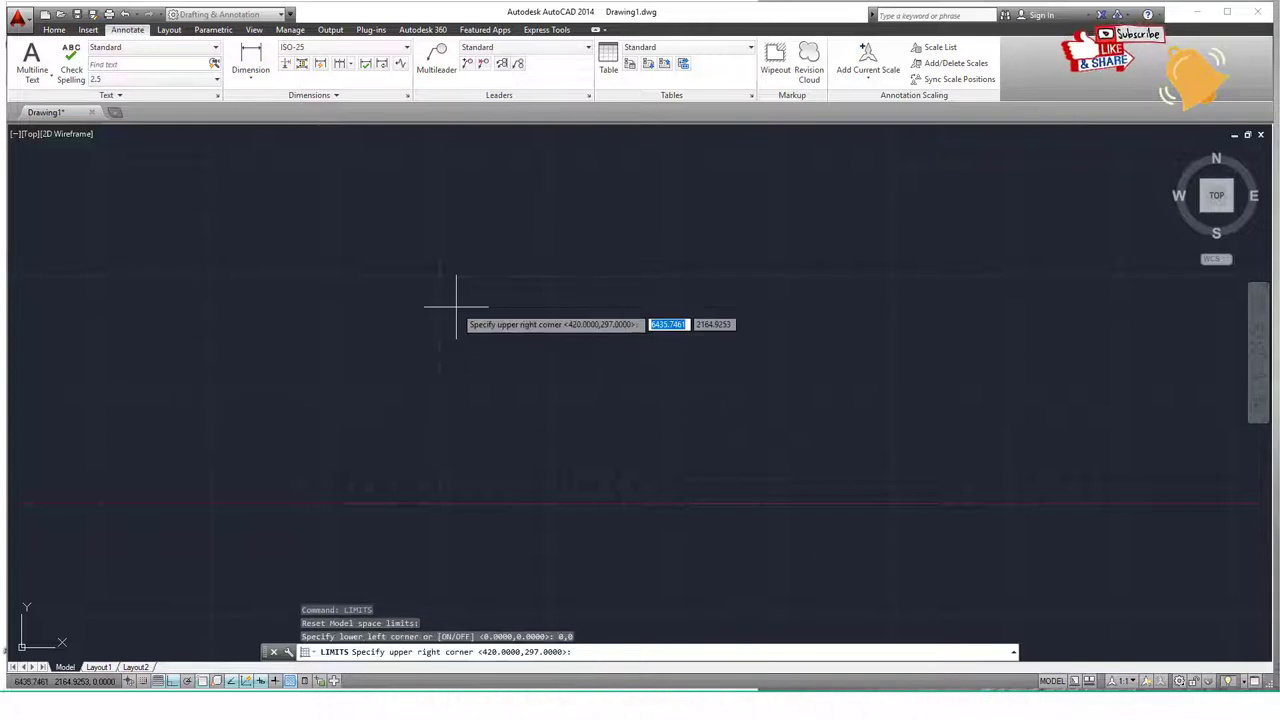
type("100,100")
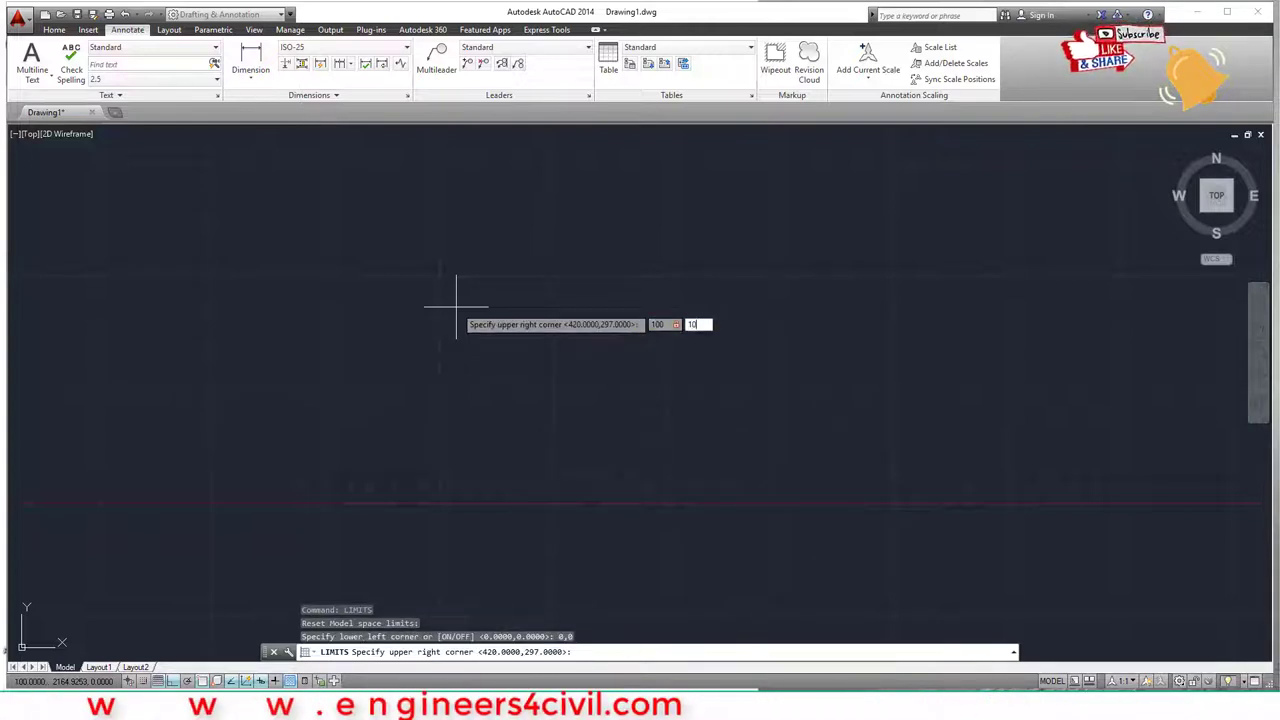
key("Return")
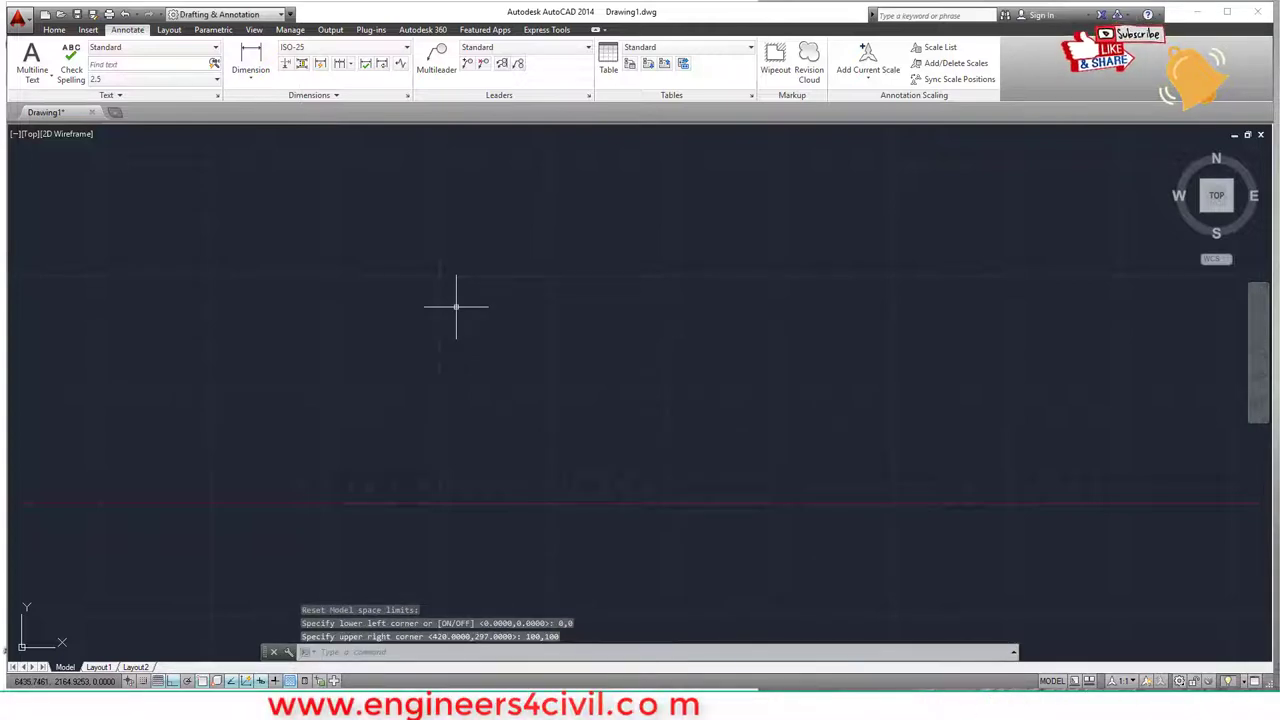
key("Return")
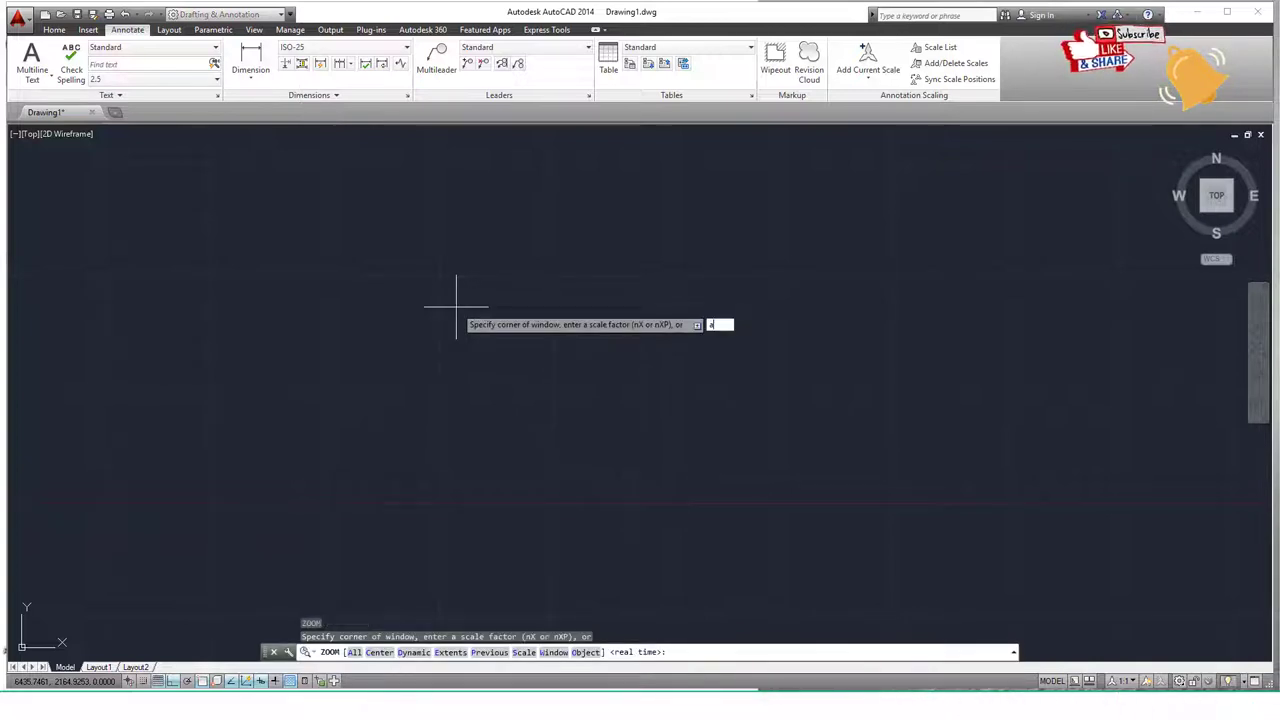
key("Return")
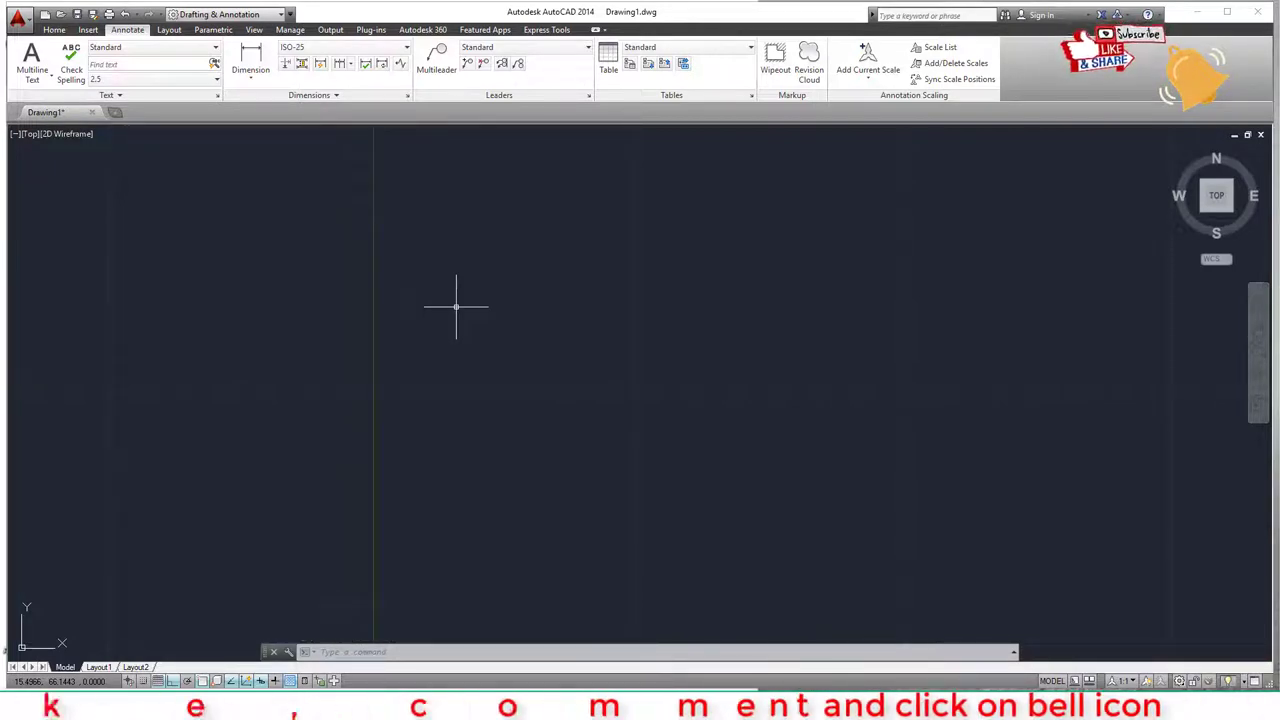
mouse_move(249, 263)
left_mouse_down()
mouse_move(313, 262)
mouse_move(273, 377)
mouse_move(338, 376)
left_mouse_up()
mouse_move(405, 281)
left_mouse_down()
mouse_move(369, 318)
mouse_move(411, 337)
left_mouse_up()
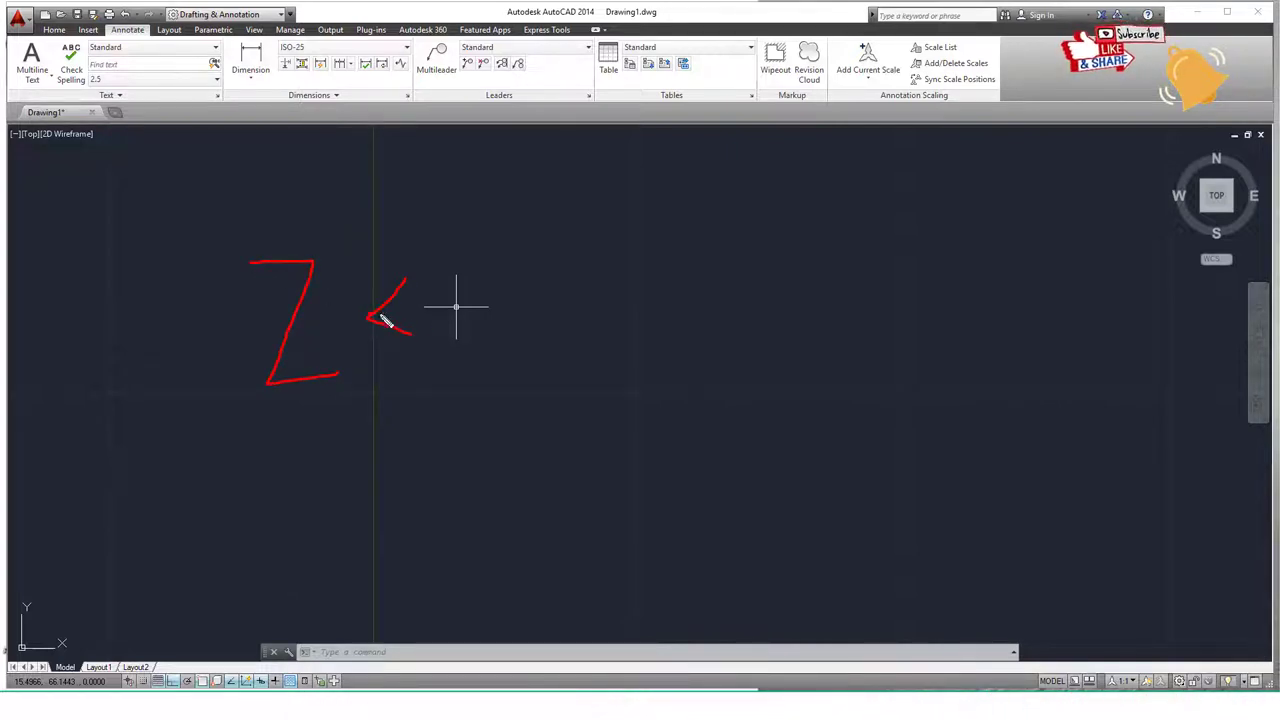
left_click_drag(292, 574, 354, 522)
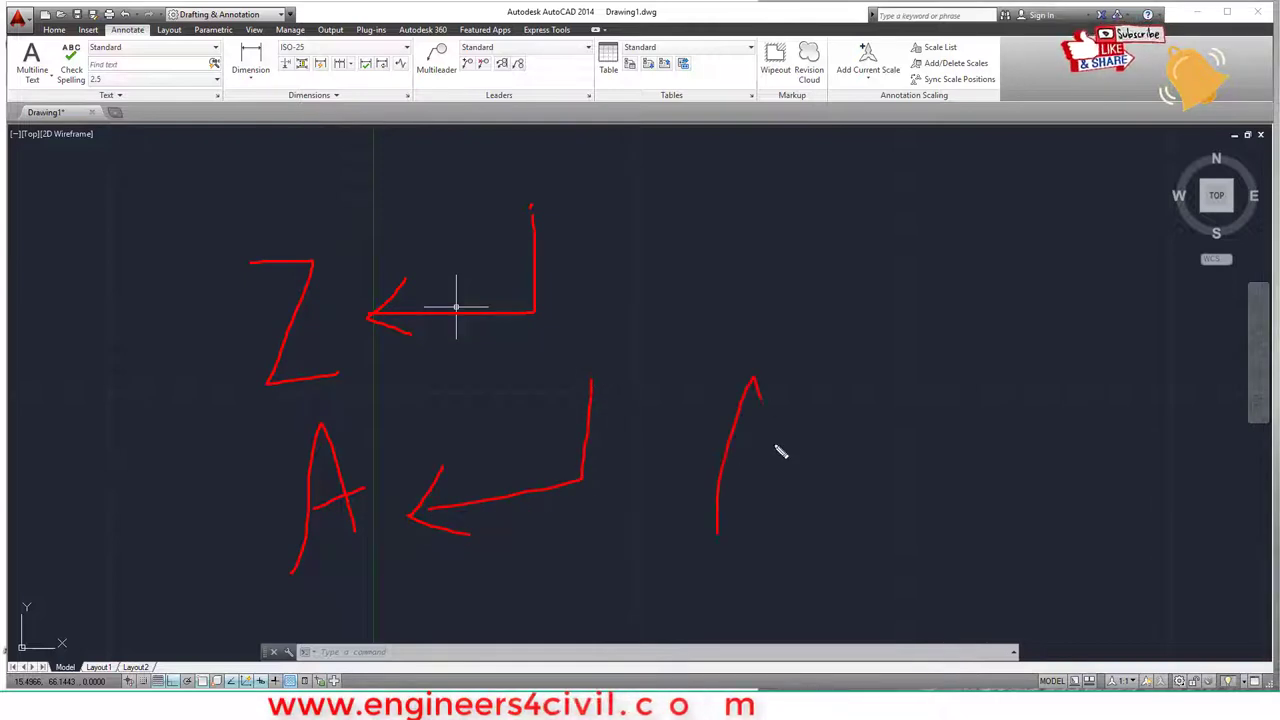
left_click_drag(762, 400, 779, 475)
left_click_drag(733, 430, 772, 410)
left_click_drag(790, 367, 812, 445)
left_click_drag(831, 378, 848, 415)
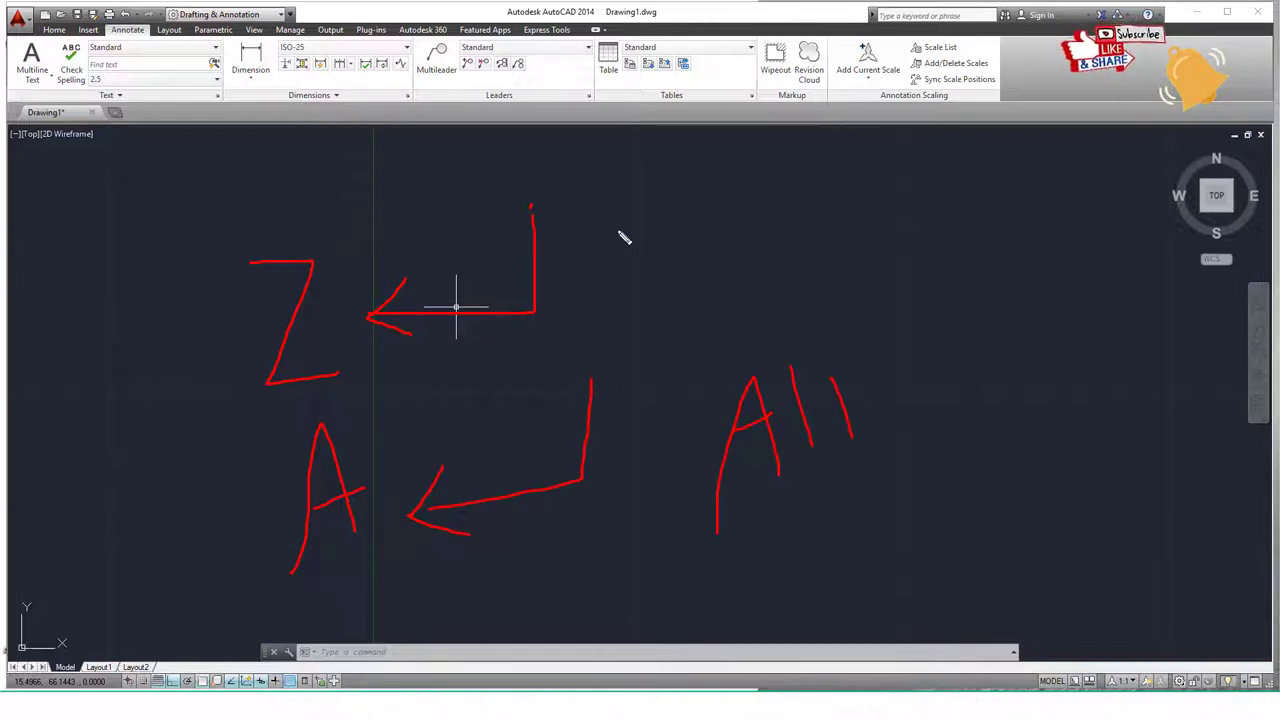
mouse_move(754, 243)
left_mouse_down()
mouse_move(786, 228)
mouse_move(796, 209)
mouse_move(860, 233)
mouse_move(870, 203)
mouse_move(903, 200)
left_mouse_up()
key("Escape")
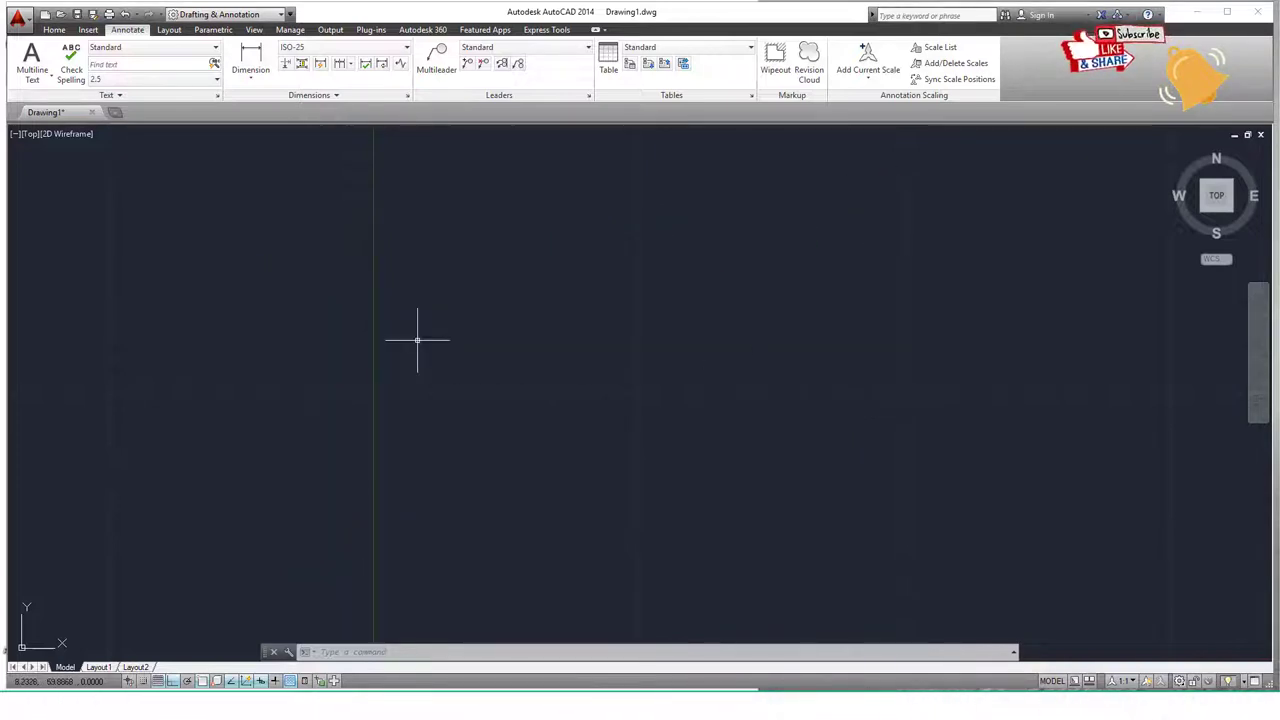
- Draw a closed rectangle 50 wide and 20 high with the Line command, its upper-left corner just right of the green vertical axis
type("l")
key("Return")
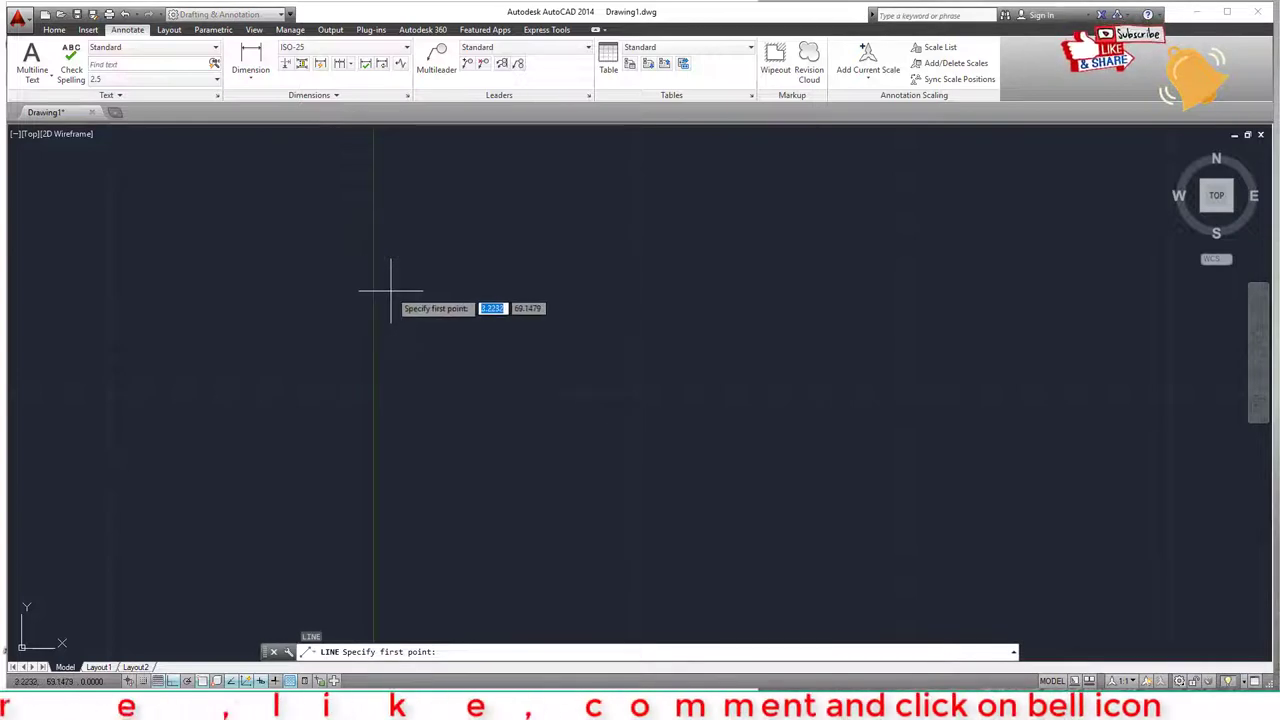
left_click(390, 291)
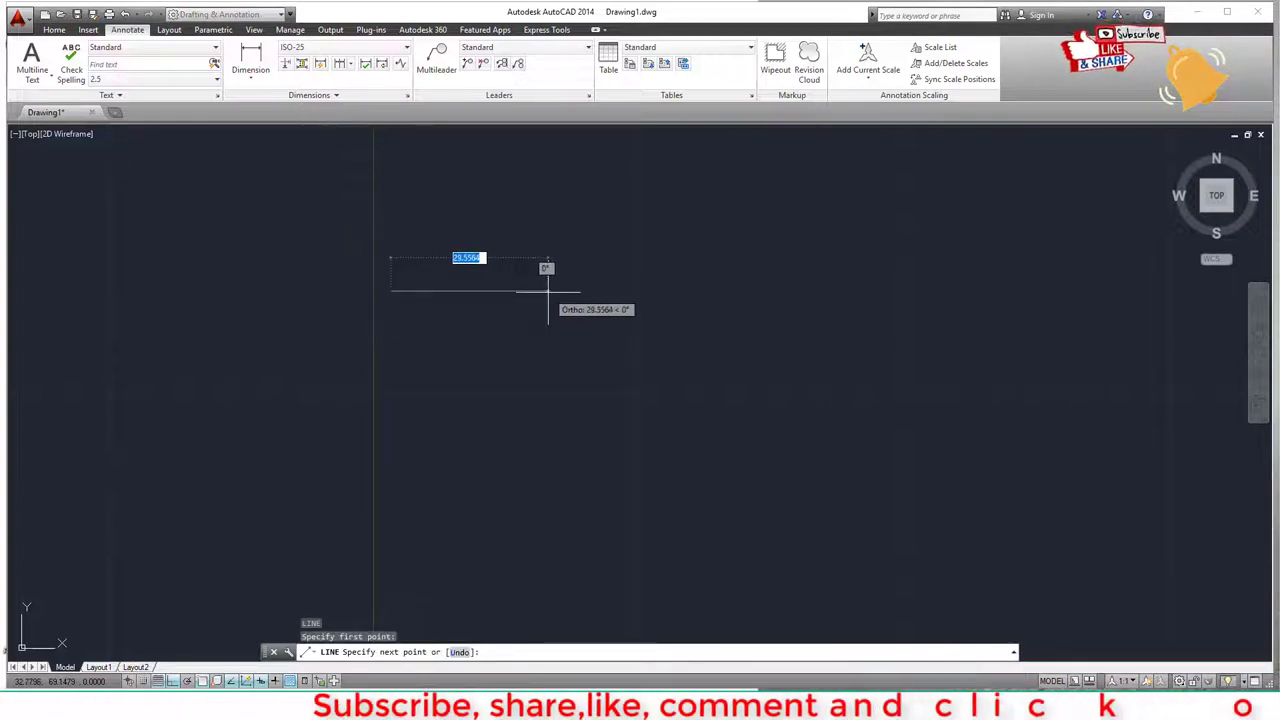
mouse_move(485, 238)
left_mouse_down()
mouse_move(447, 248)
mouse_move(465, 280)
left_mouse_up()
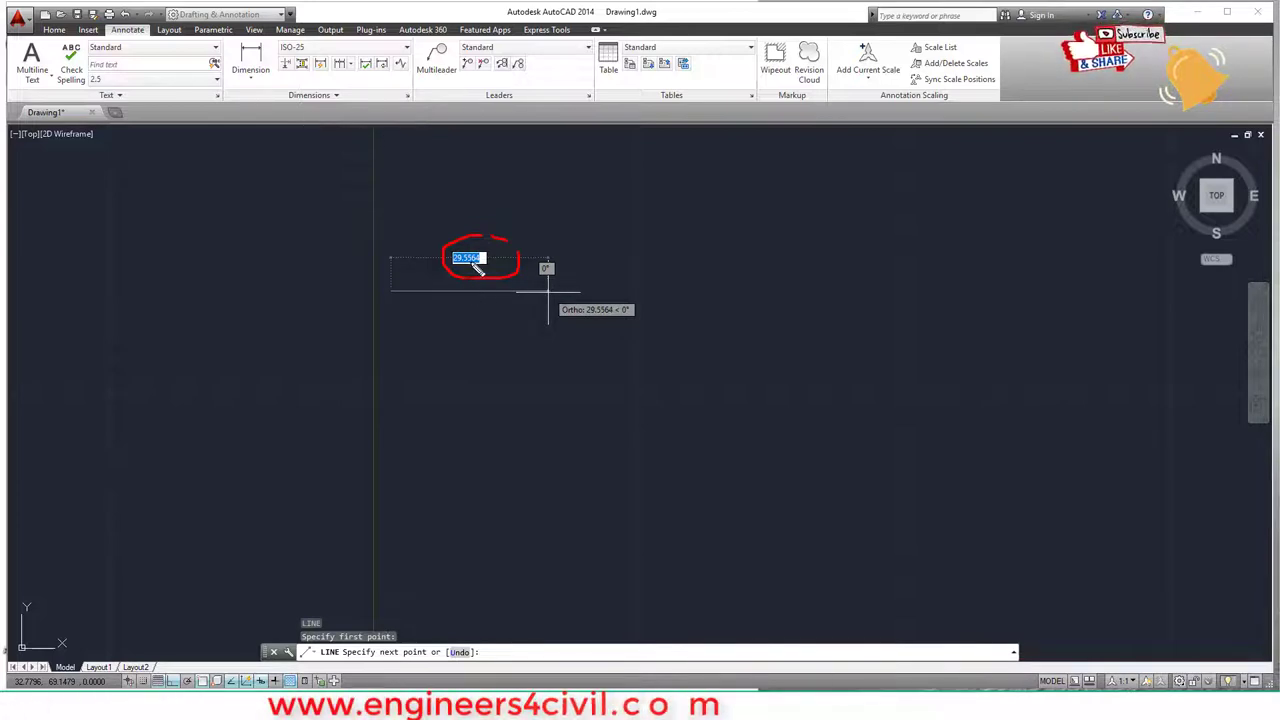
key("Escape")
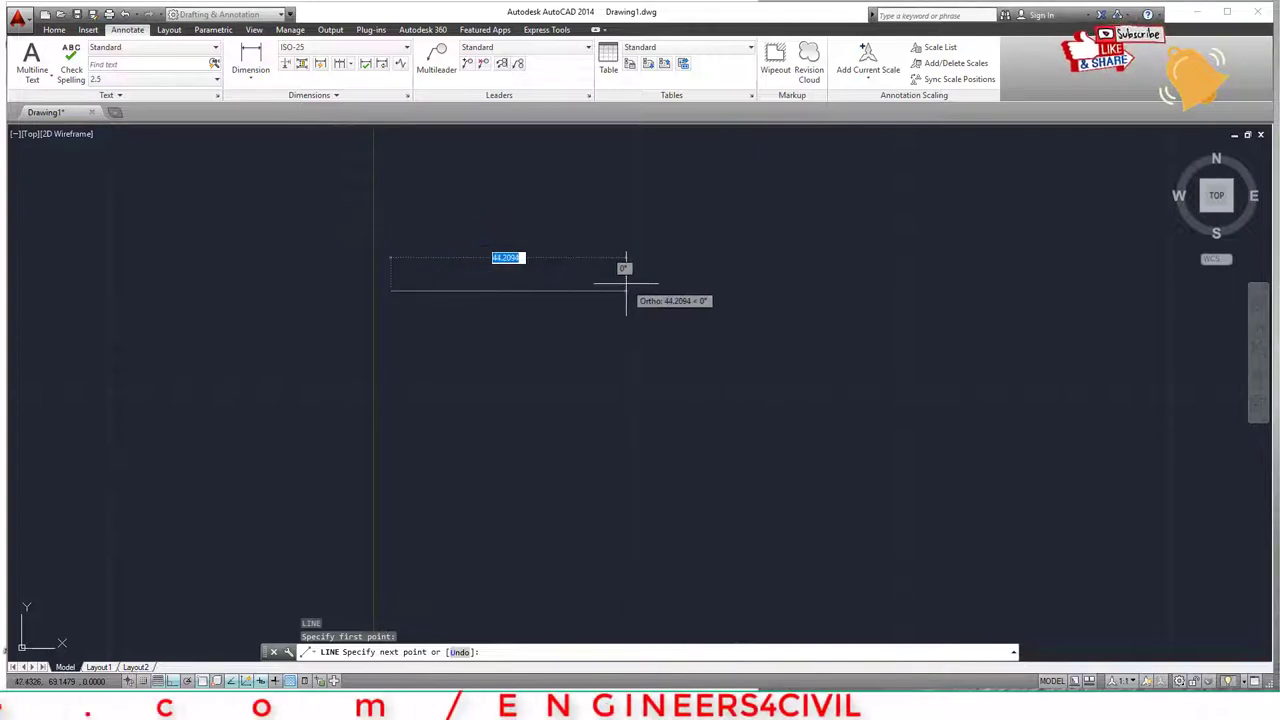
key("Return")
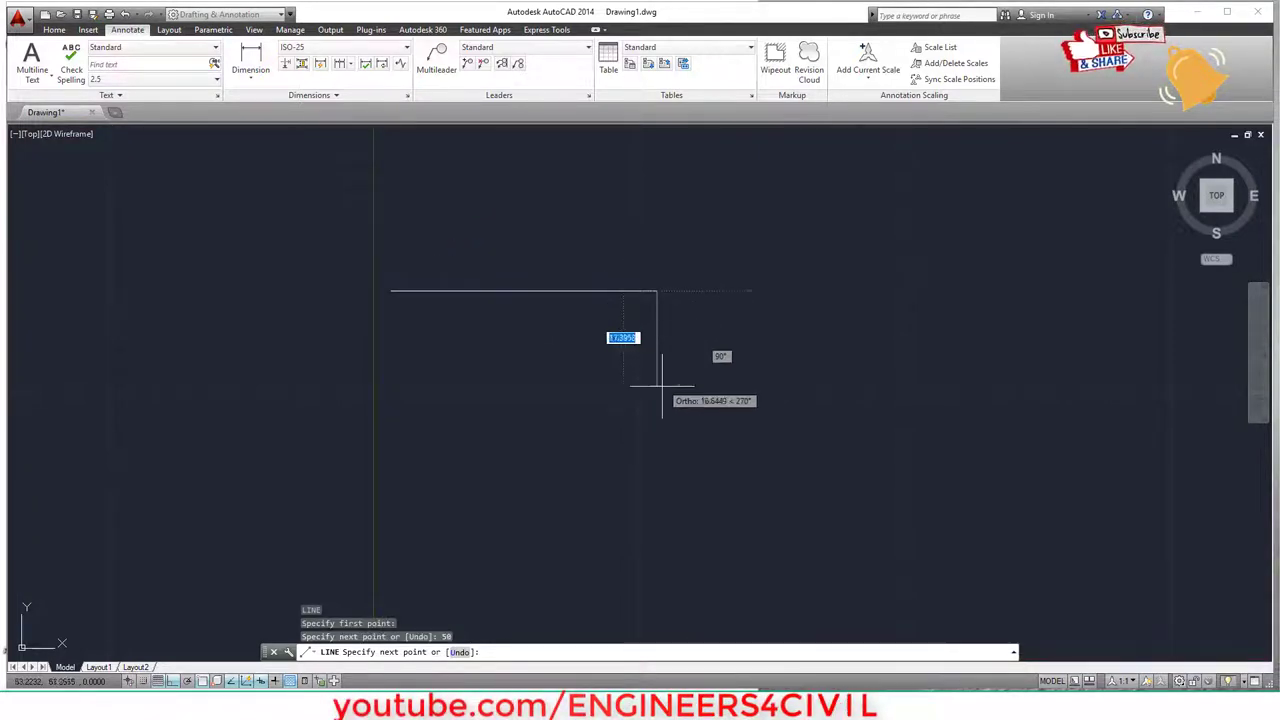
type("20")
key("Return")
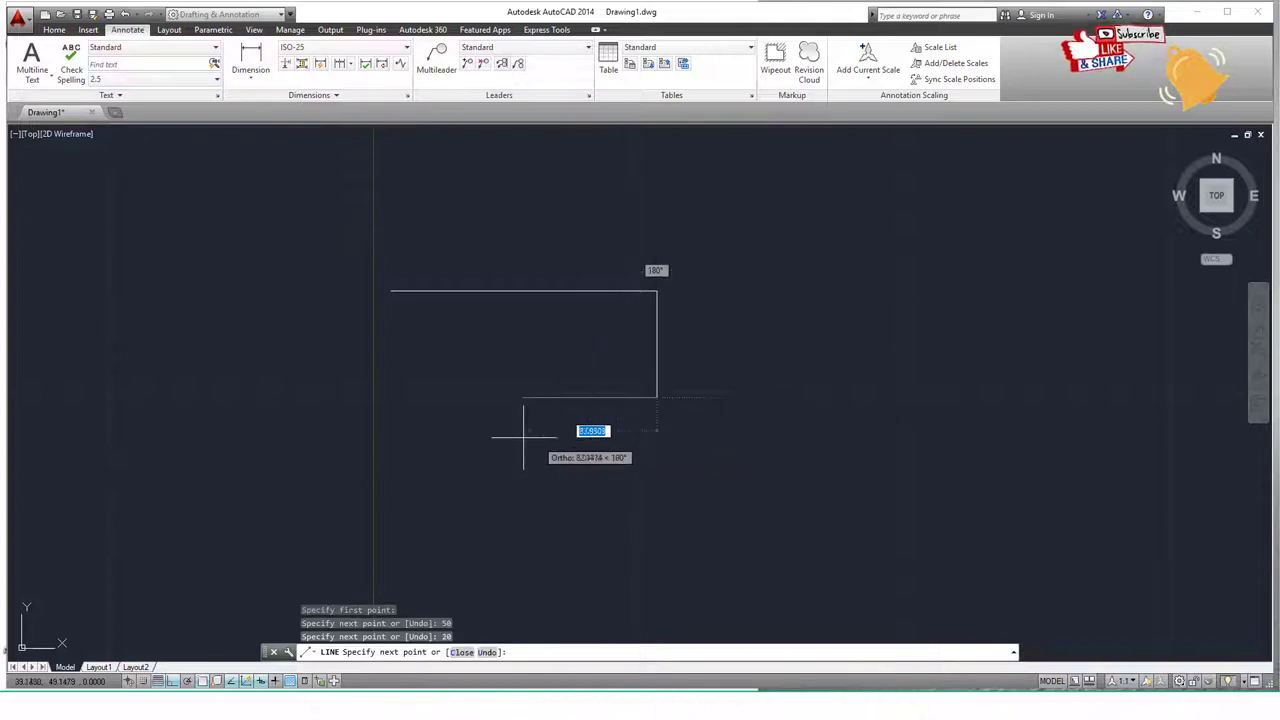
type("50")
key("Return")
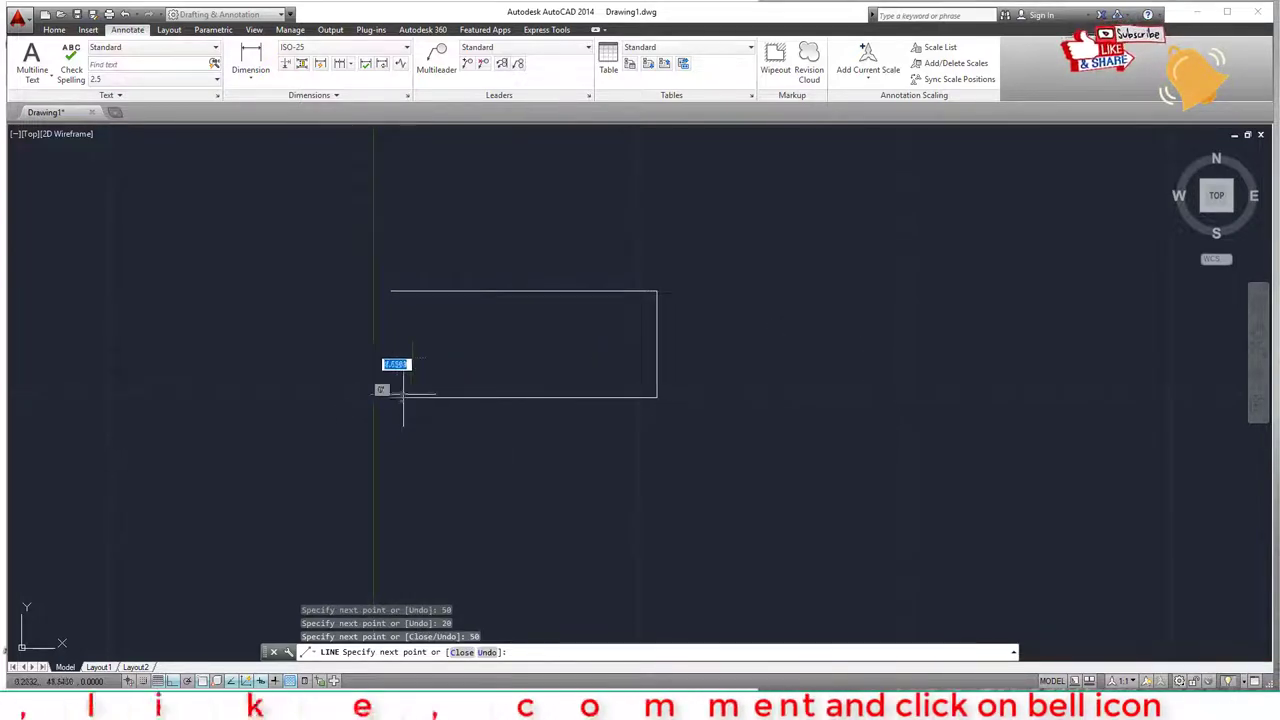
left_click(391, 291)
key("Return")
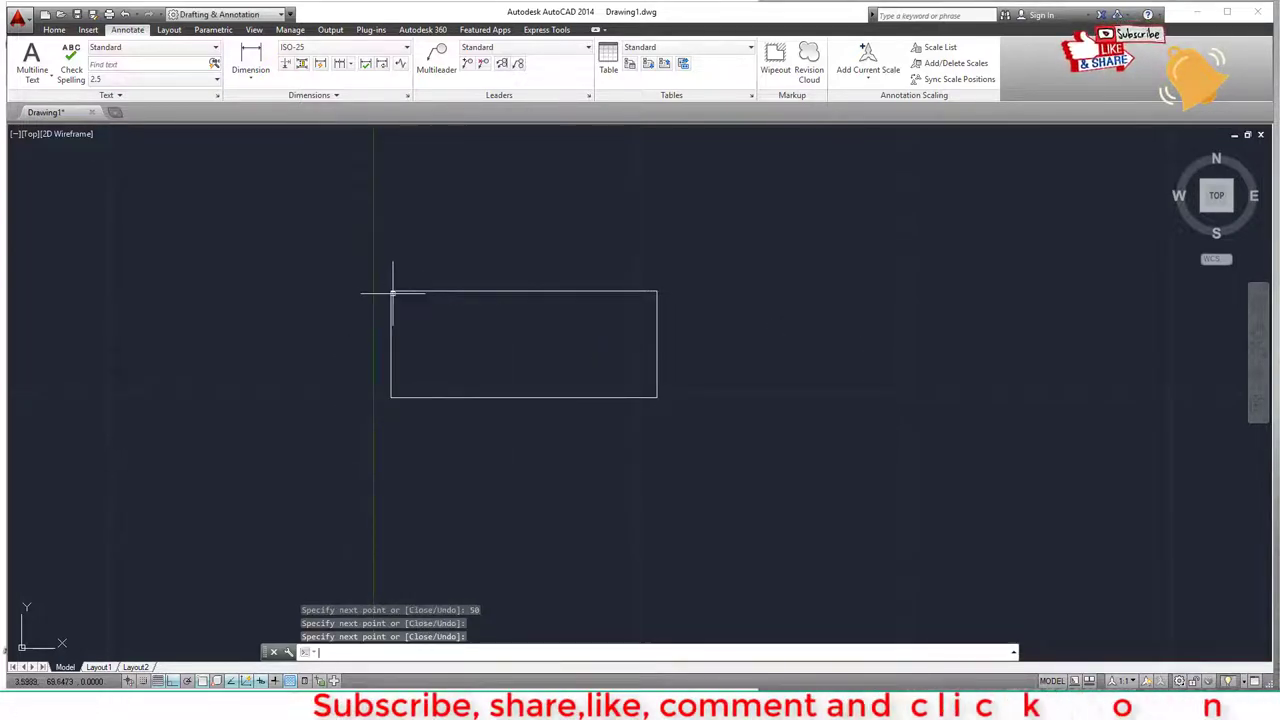
- Draw a circle with a radius of 5 in the empty space to the right of the rectangle
type("c")
key("Return")
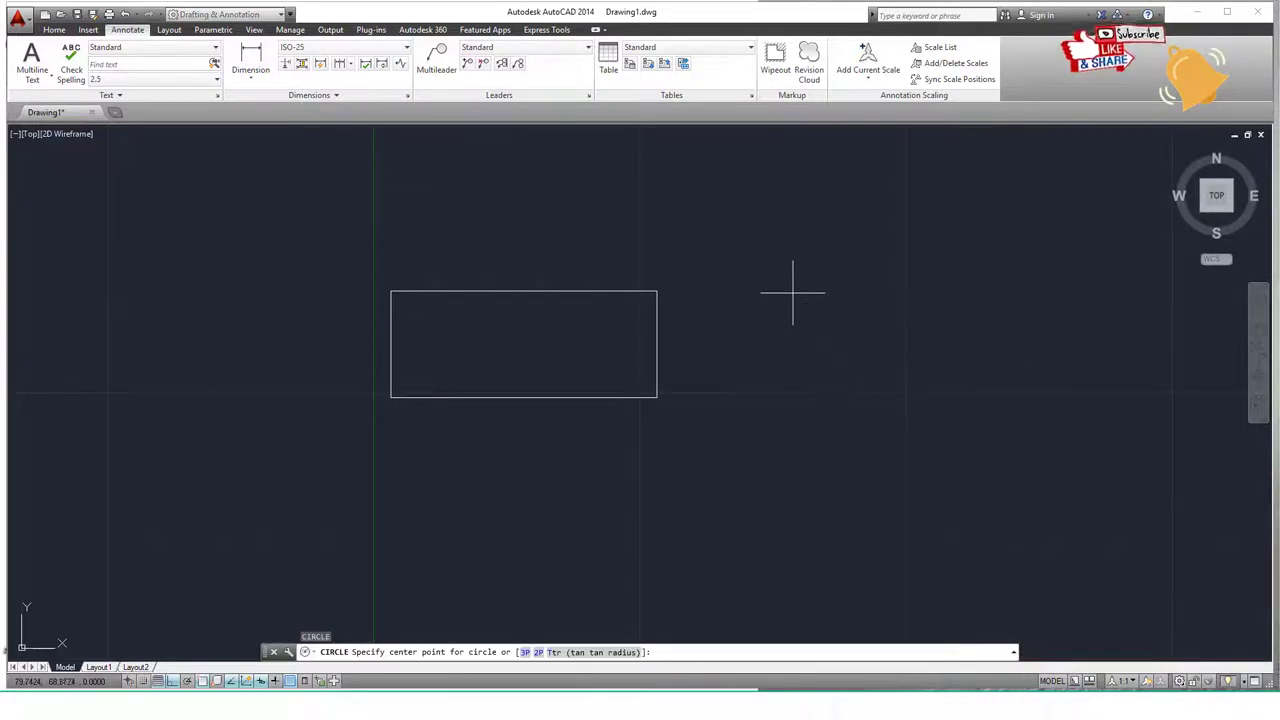
left_click(792, 293)
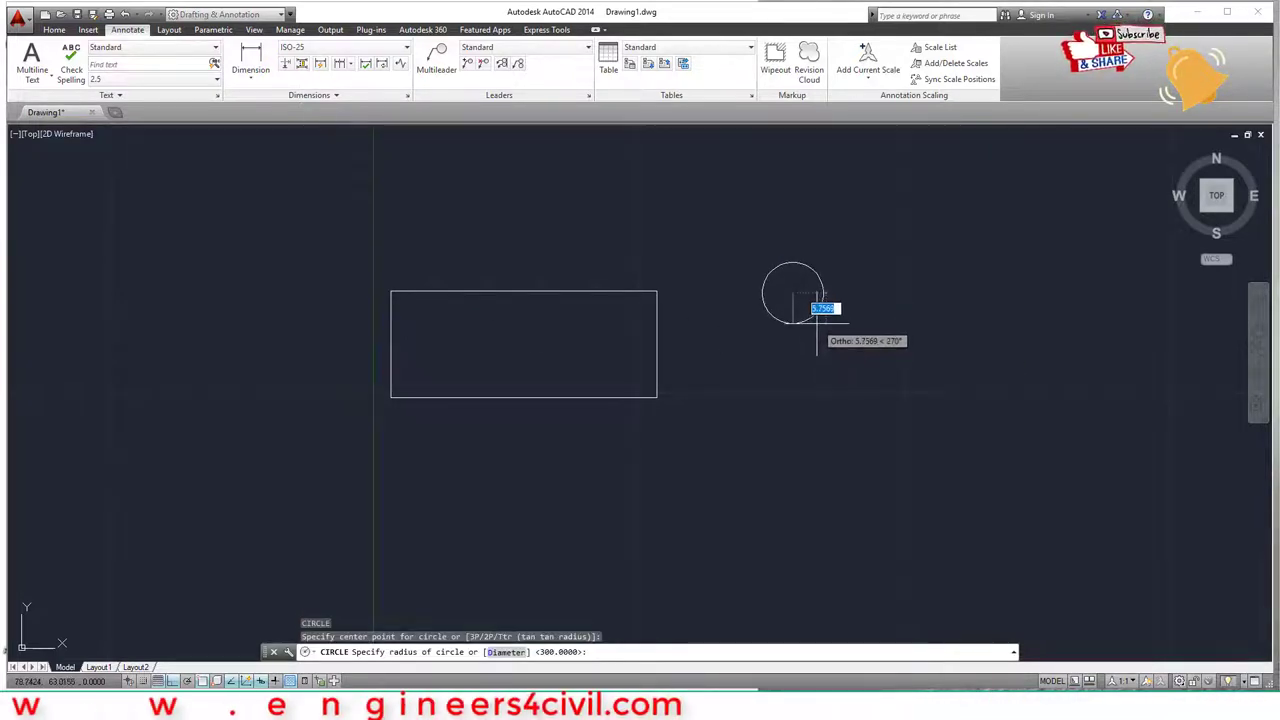
type("5")
key("Return")
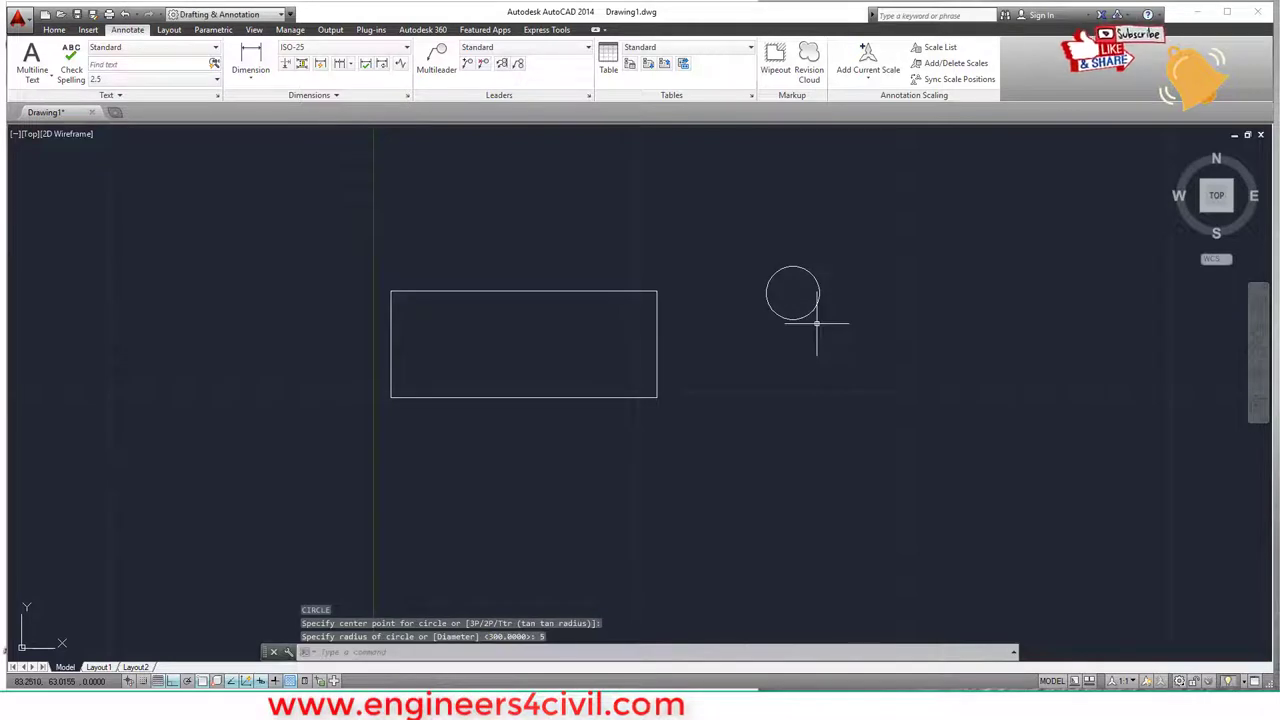
- Draw a second circle below the first one, using the Diameter option with a value of 10
key("Return")
left_click(816, 394)
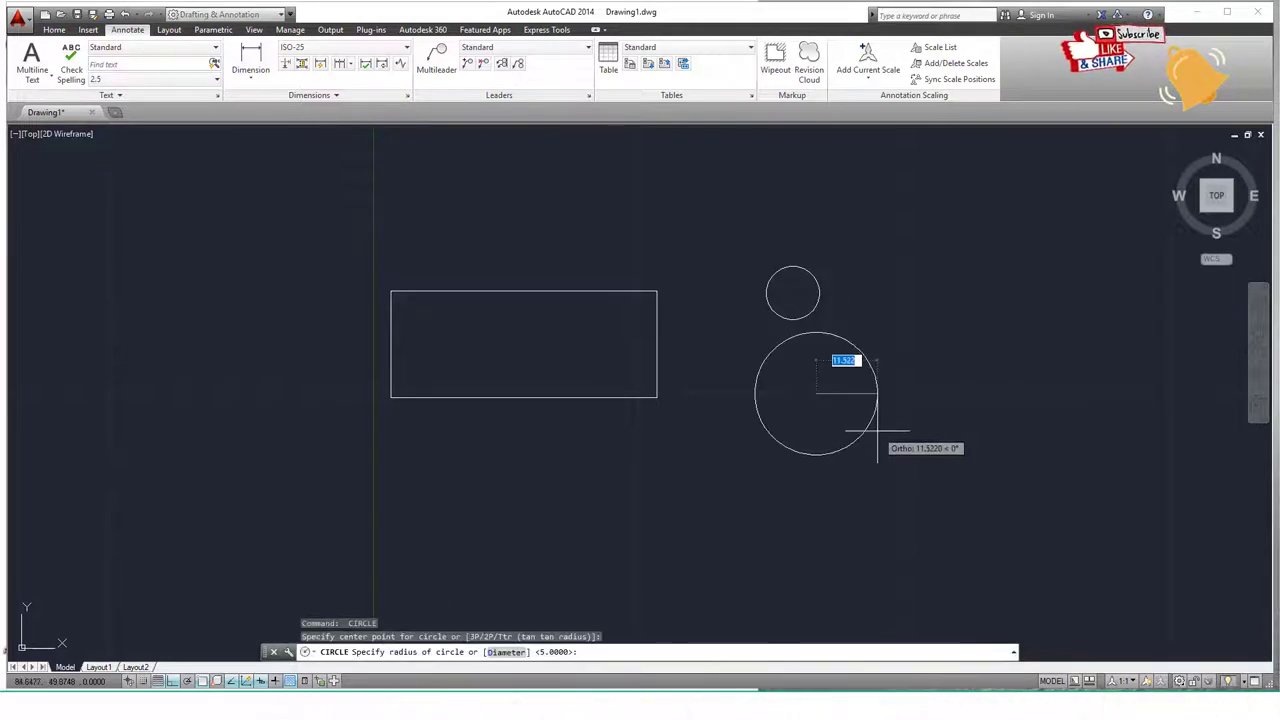
type("d")
key("Return")
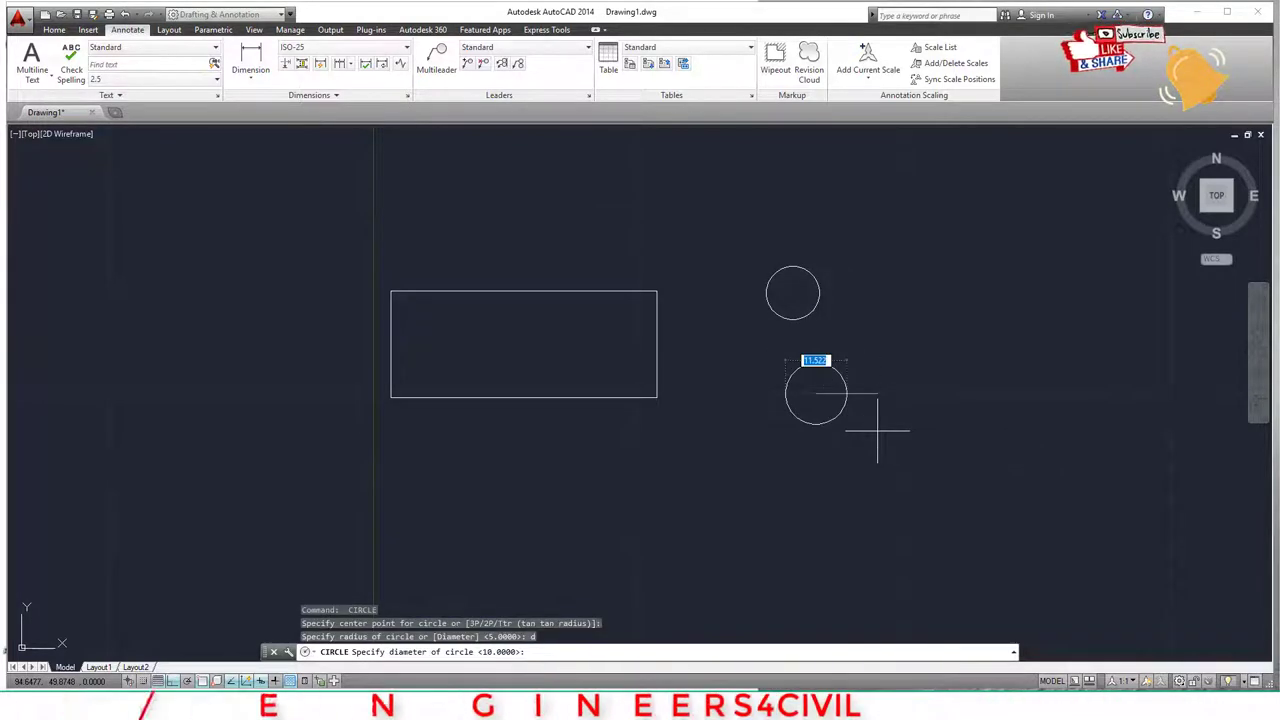
type("1")
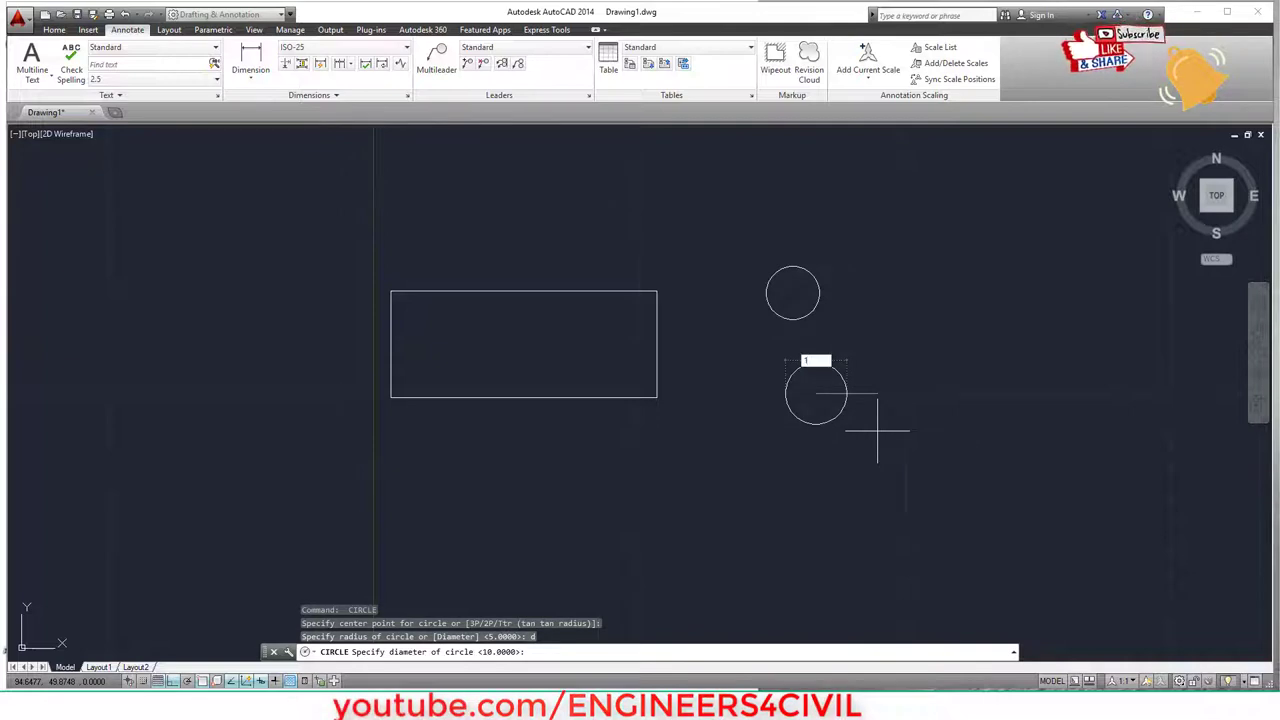
type("0")
key("Return")
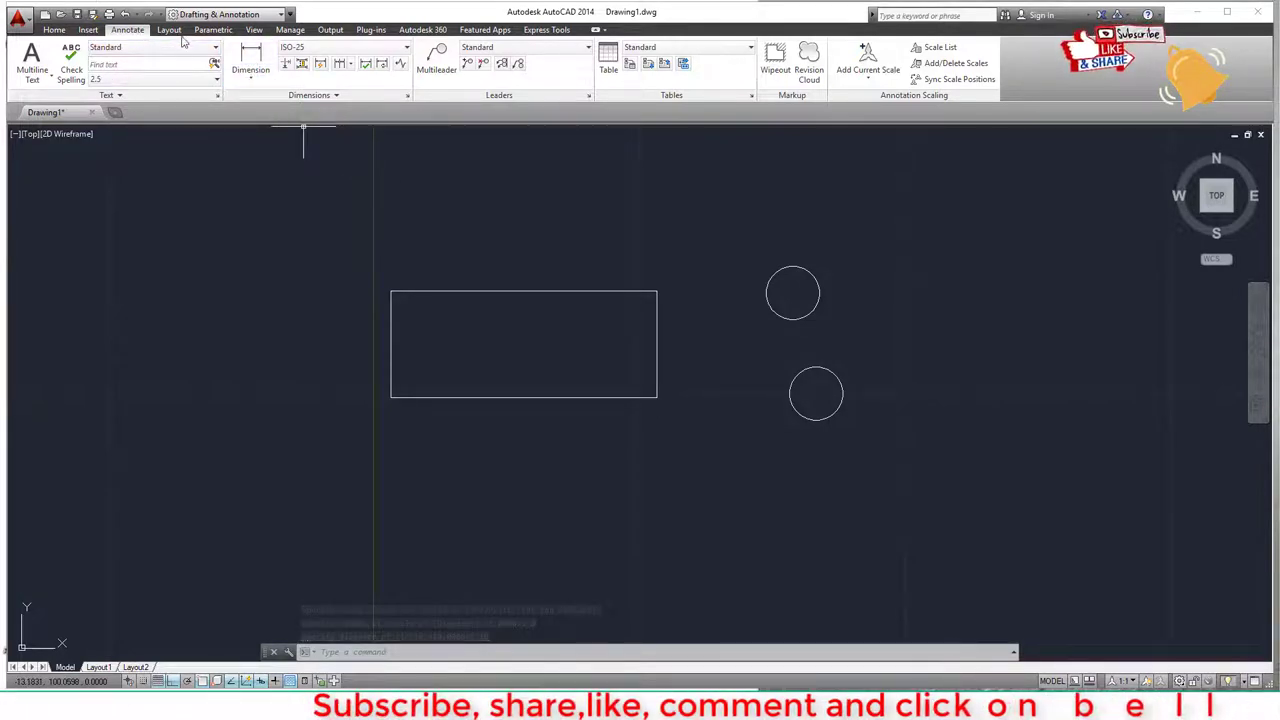
- Add a linear dimension to the rectangle's upper side, with the dimension line a short distance above it
left_click(248, 60)
left_click(391, 292)
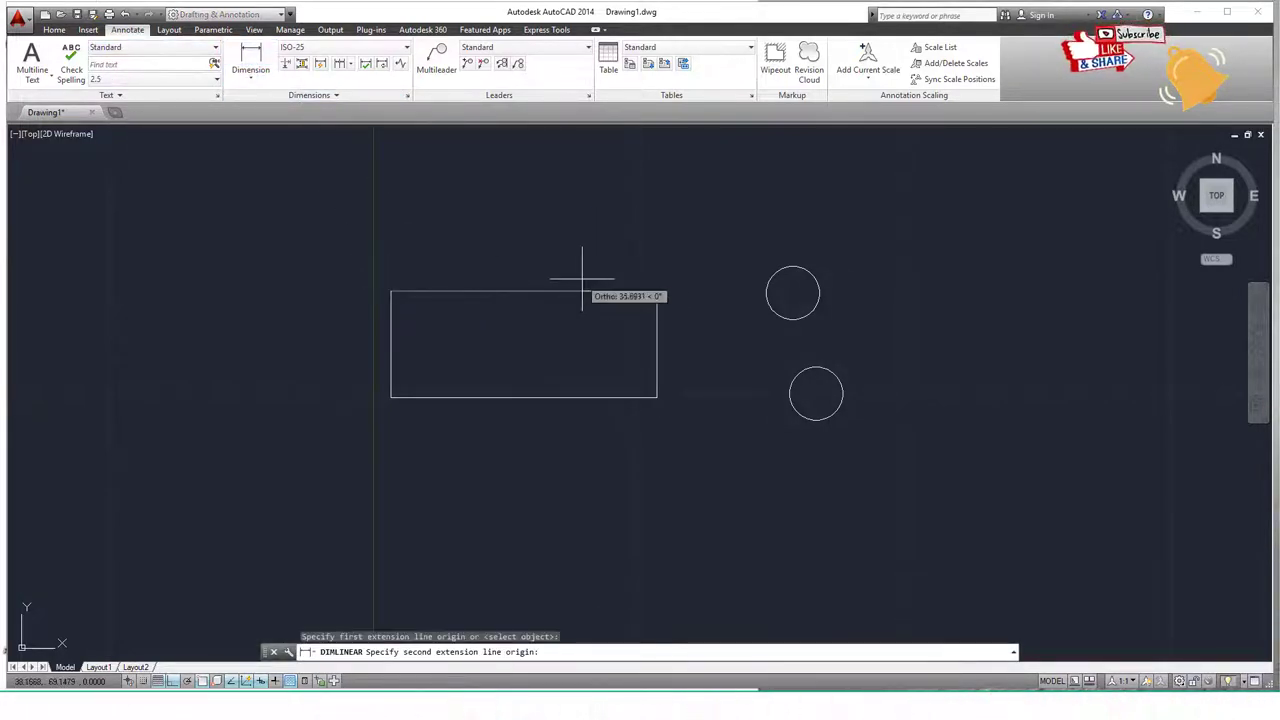
left_click(657, 292)
left_click(656, 265)
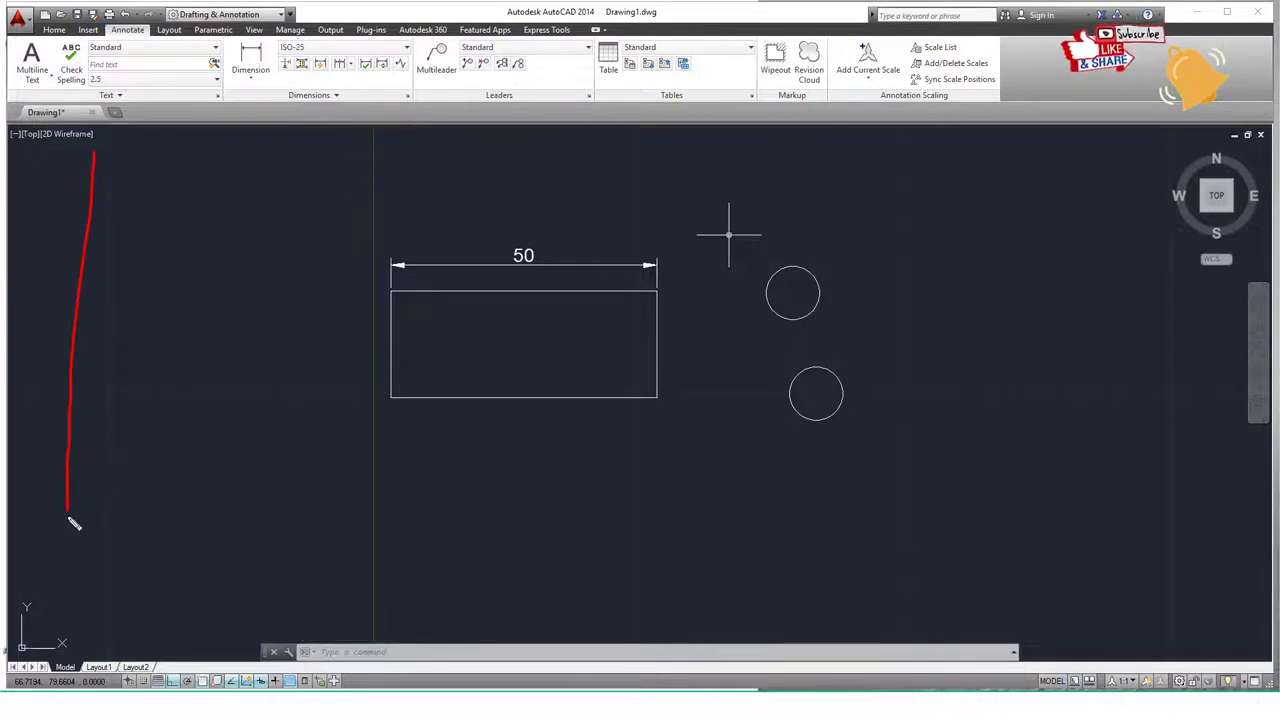
mouse_move(943, 537)
left_mouse_down()
mouse_move(1037, 200)
mouse_move(208, 168)
left_mouse_up()
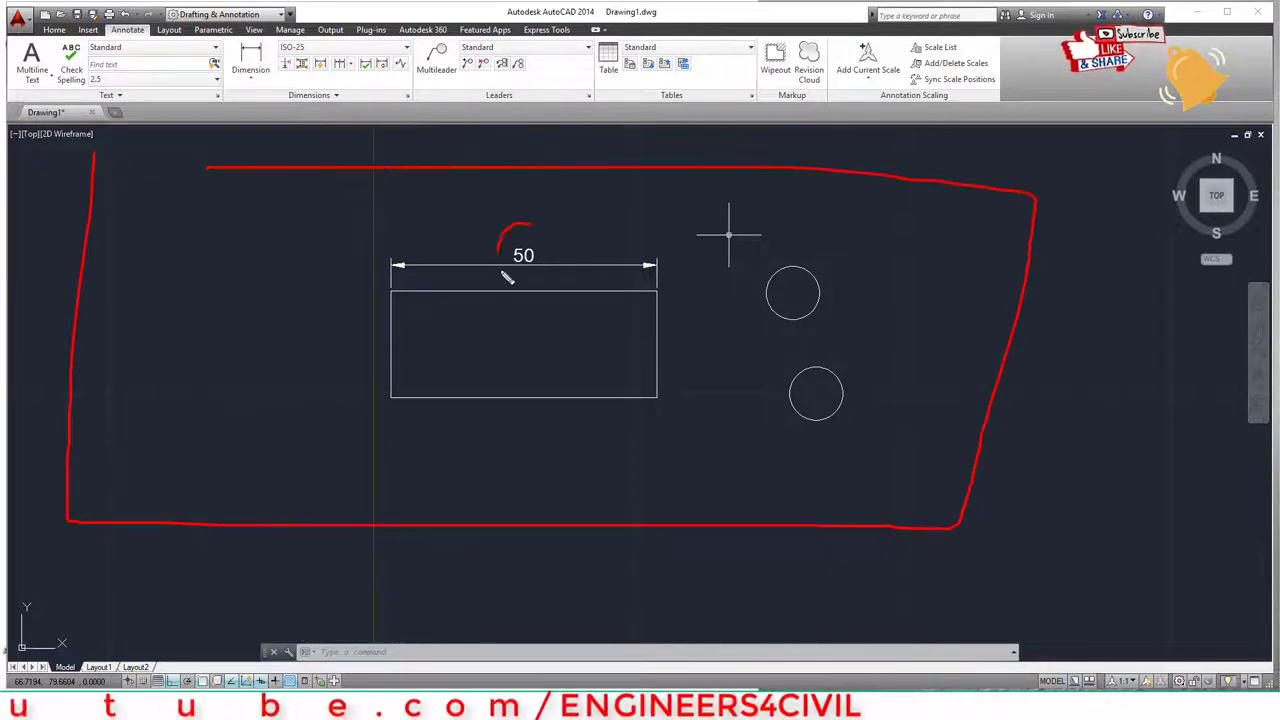
left_click_drag(532, 224, 567, 258)
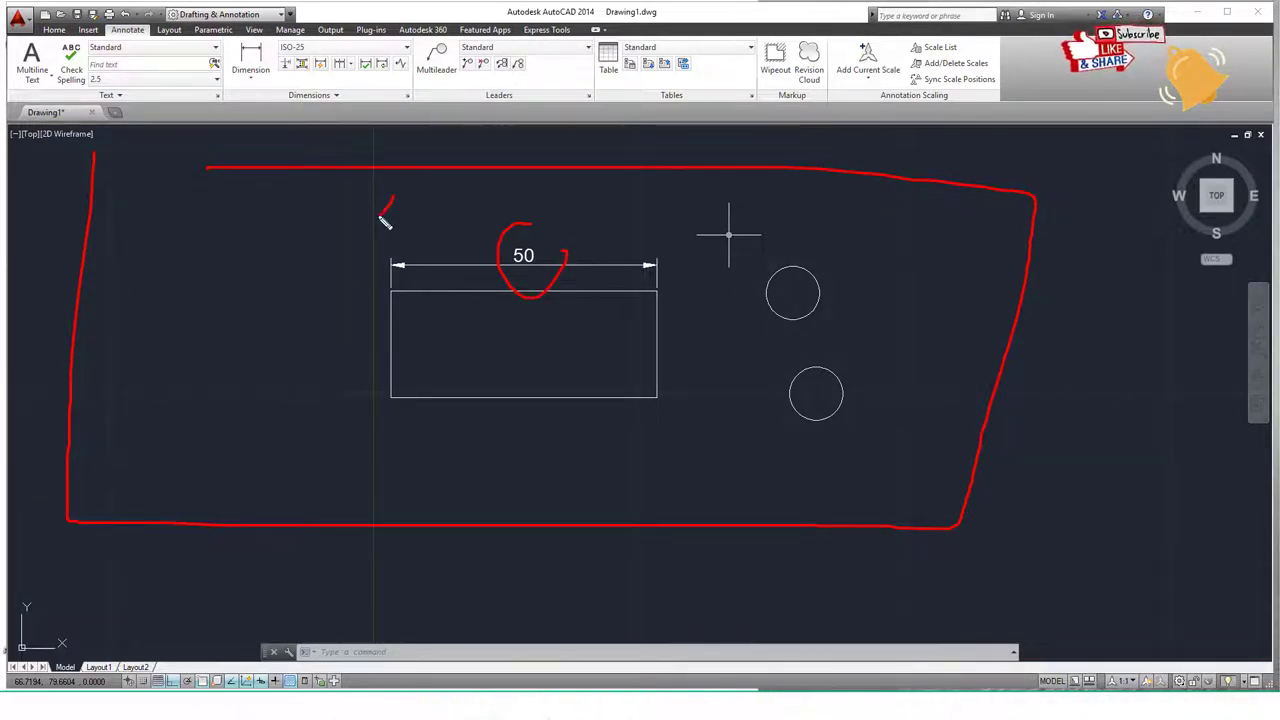
left_click_drag(408, 211, 631, 214)
left_click_drag(621, 204, 624, 232)
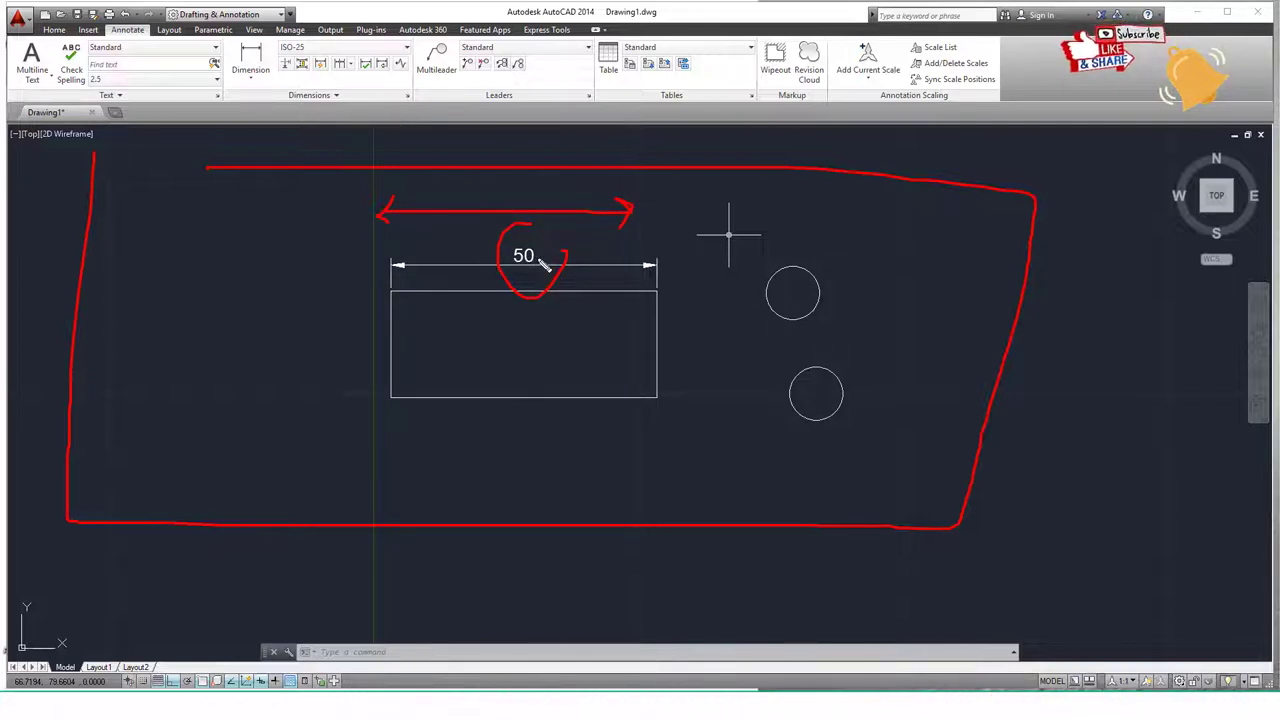
key("Escape")
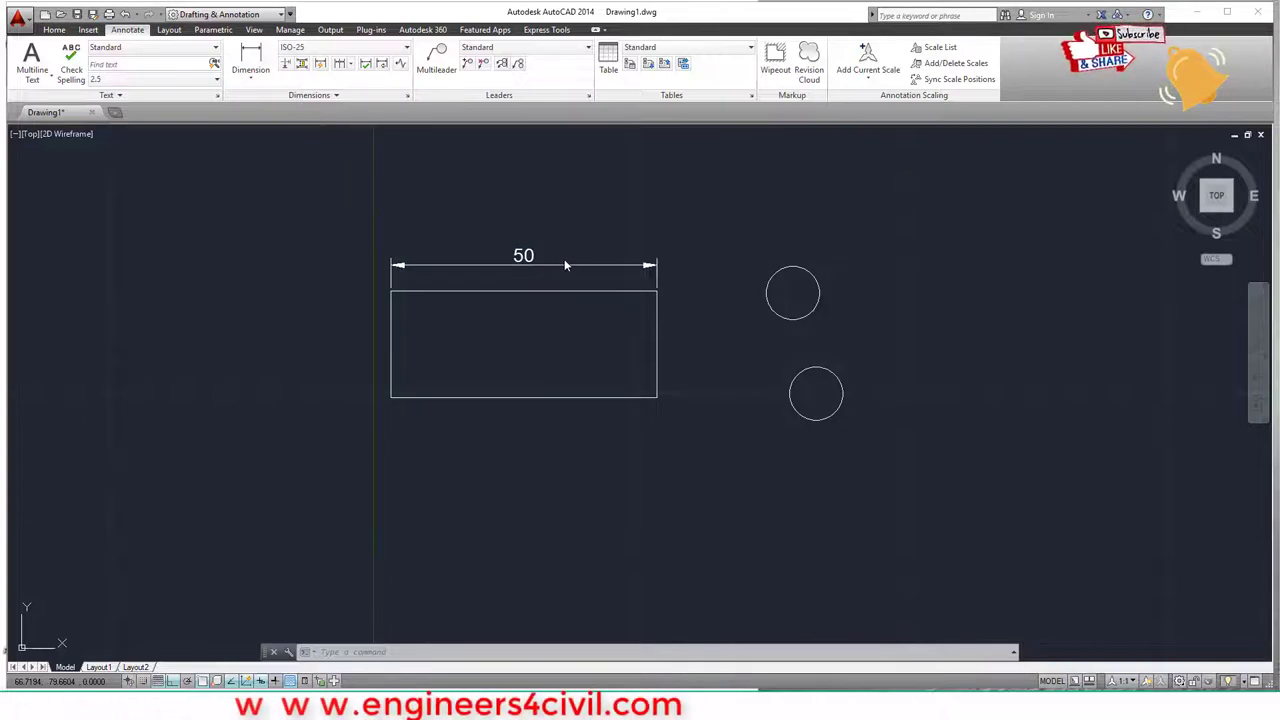
key("ctrl+2")
mouse_move(673, 168)
left_mouse_down()
mouse_move(710, 186)
mouse_move(680, 256)
left_mouse_up()
mouse_move(719, 184)
left_mouse_down()
mouse_move(722, 212)
mouse_move(781, 171)
left_mouse_up()
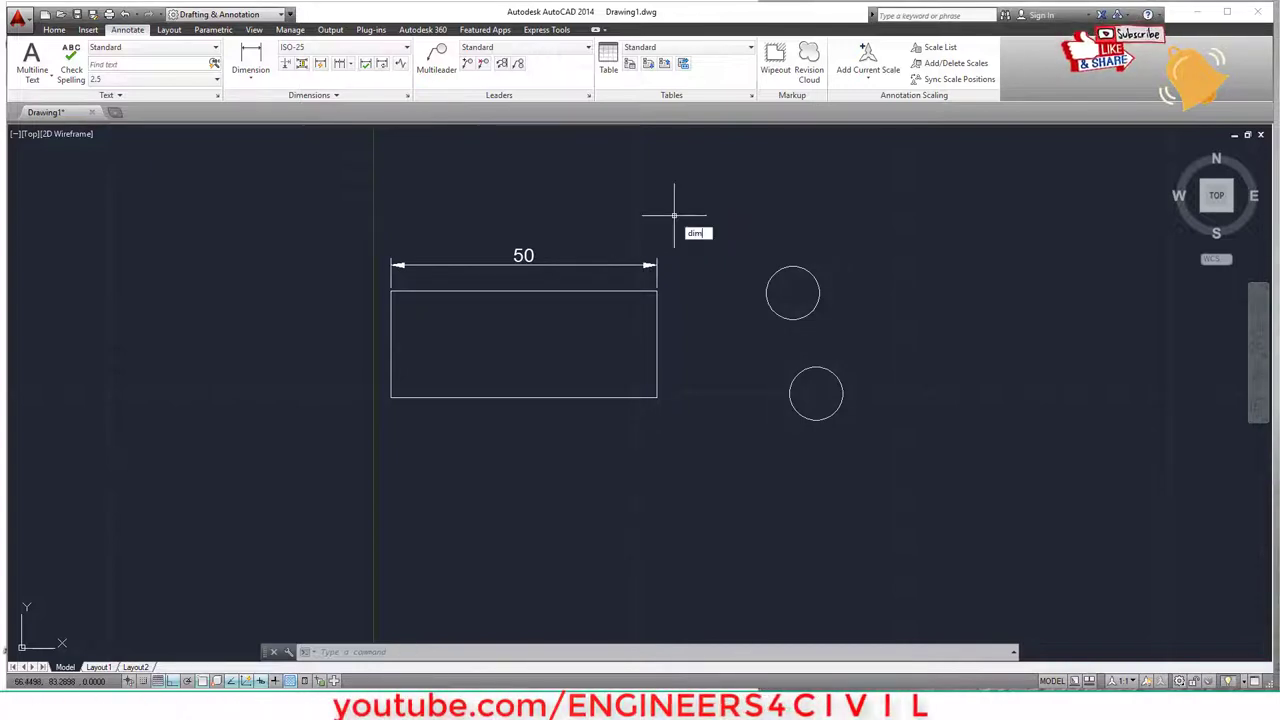
- Modify the ISO-25 dimension style with a smaller text height and an arrow size of 2
type("im")
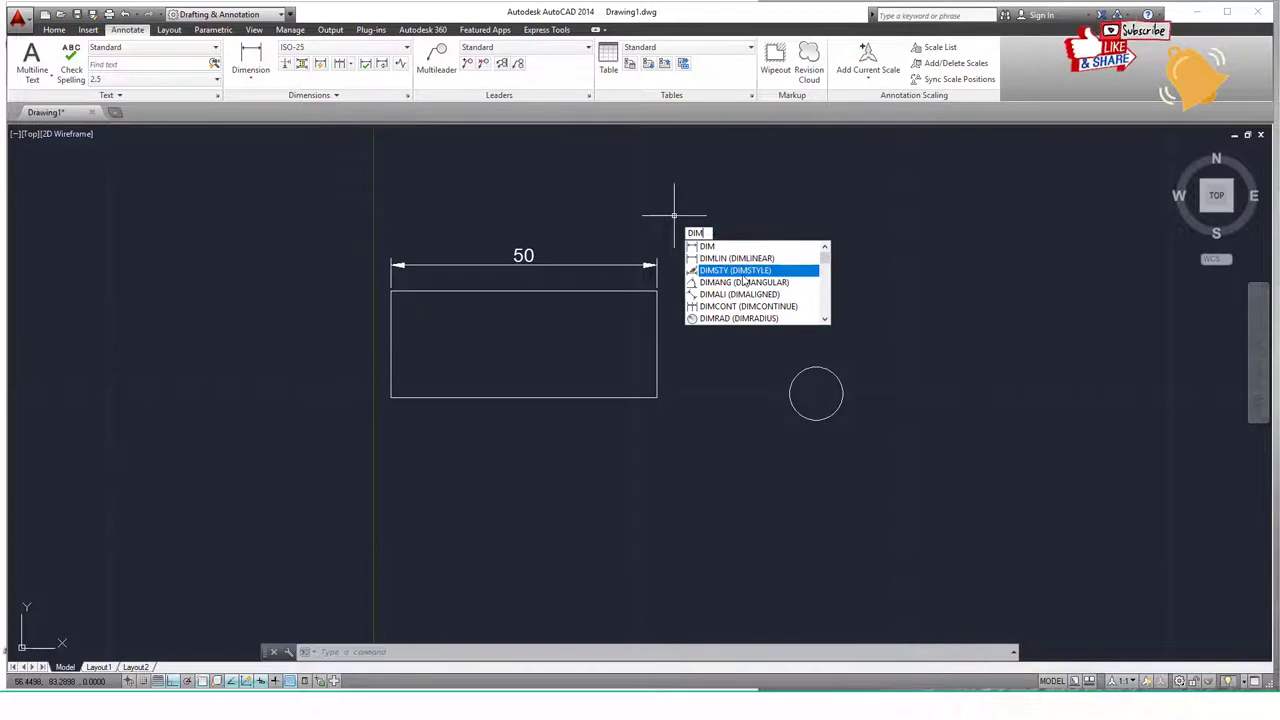
left_click(745, 271)
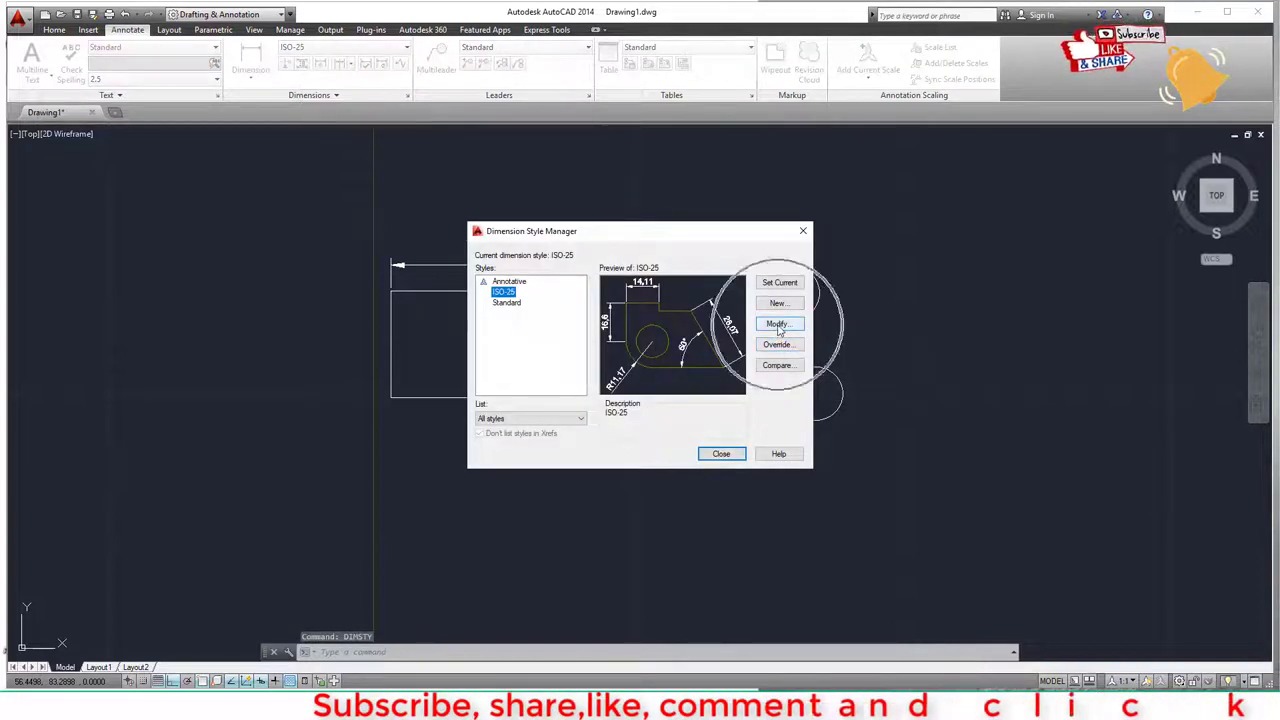
left_click(778, 325)
left_click(346, 223)
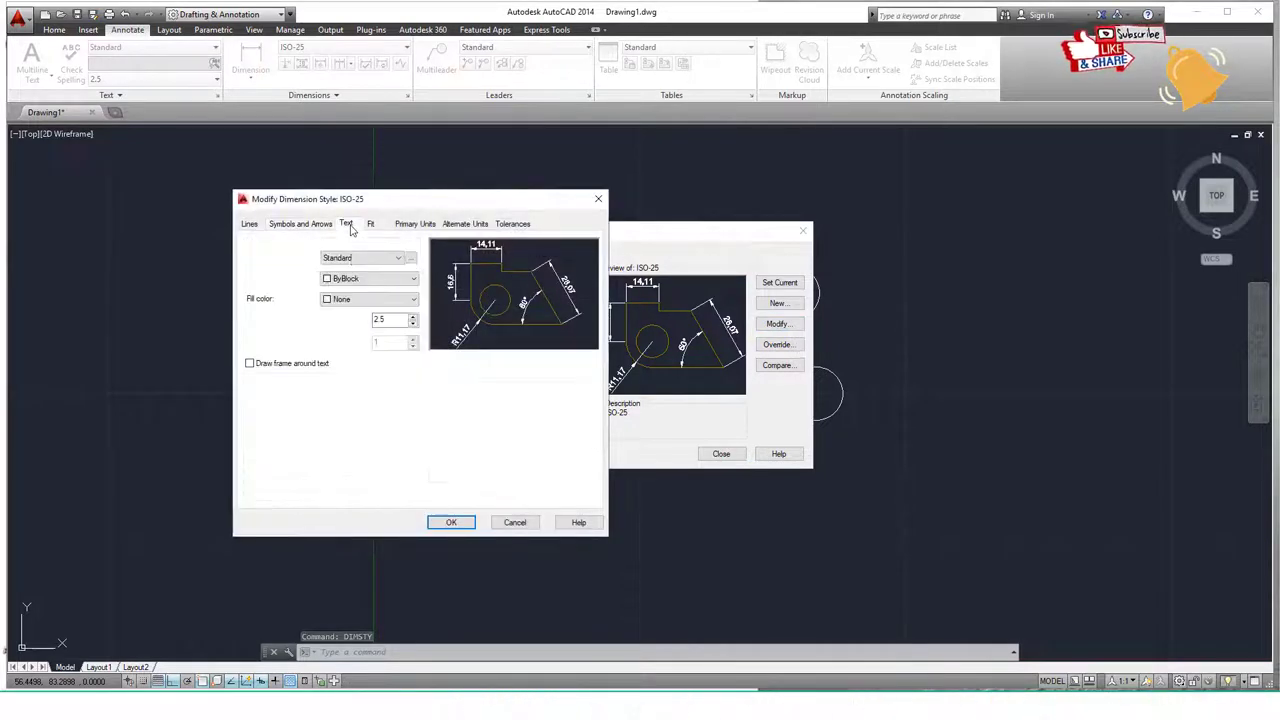
double_click(380, 320)
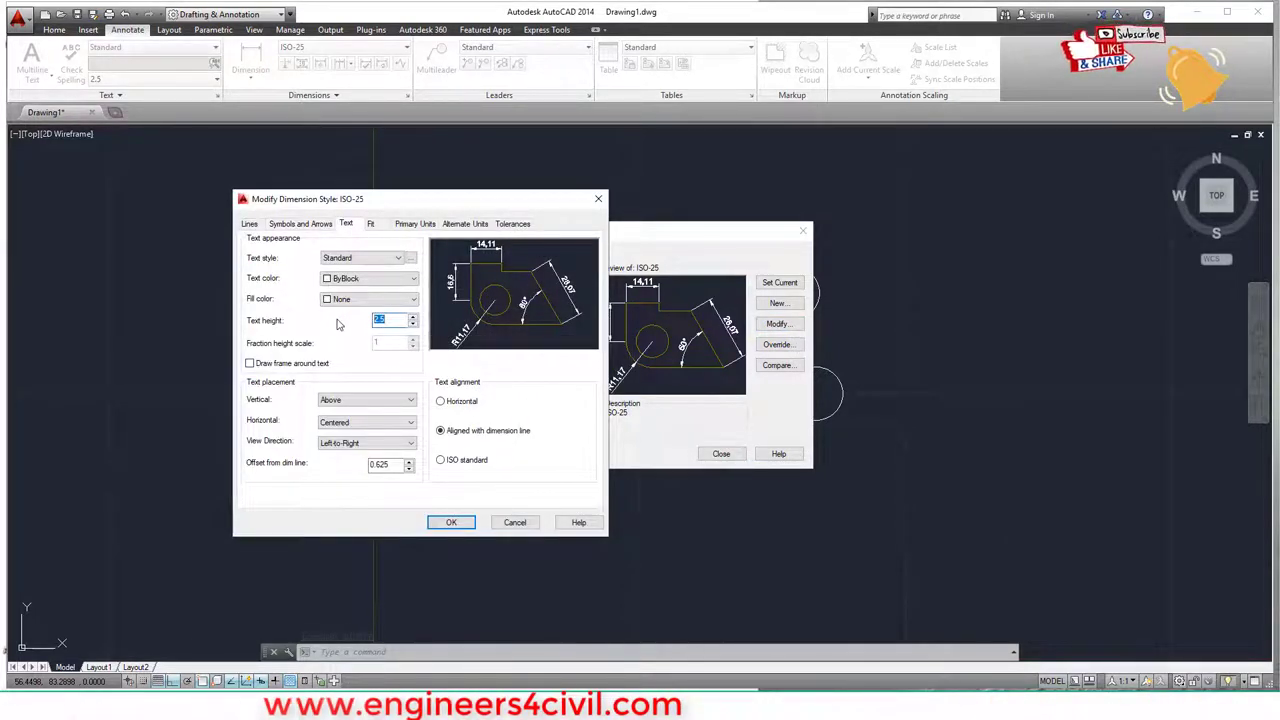
left_click(300, 224)
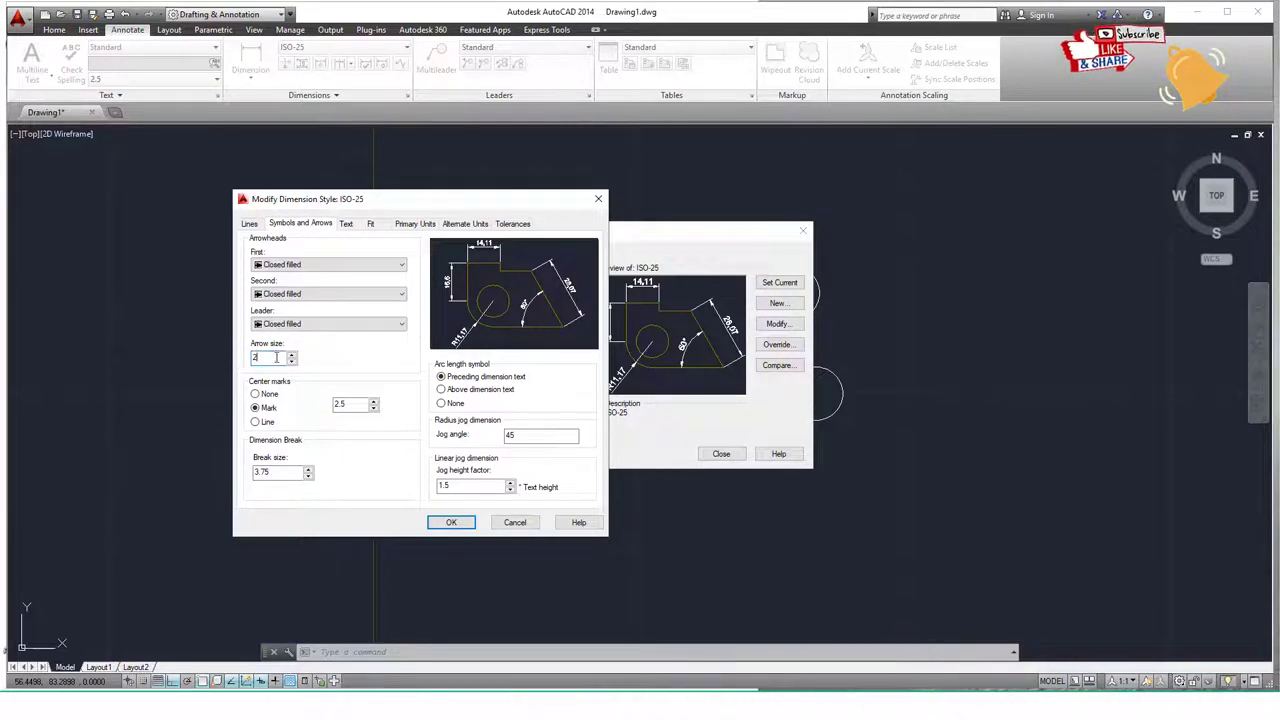
left_click(462, 520)
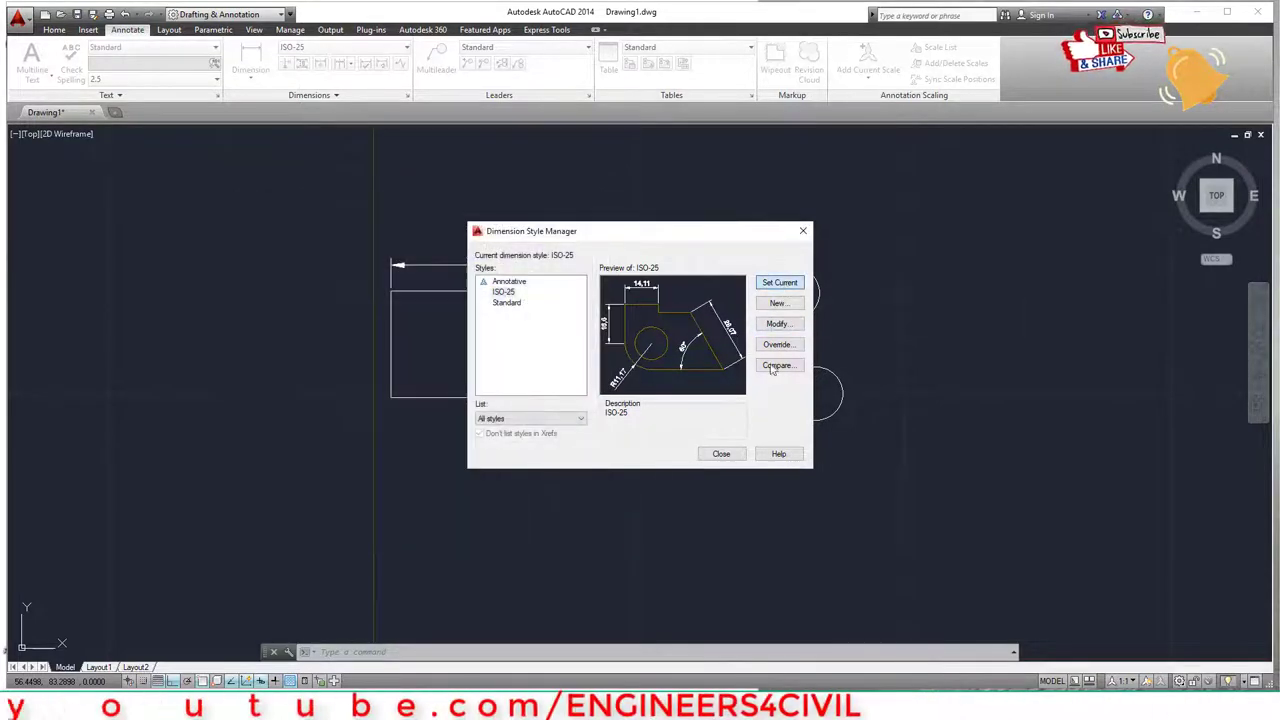
left_click(721, 454)
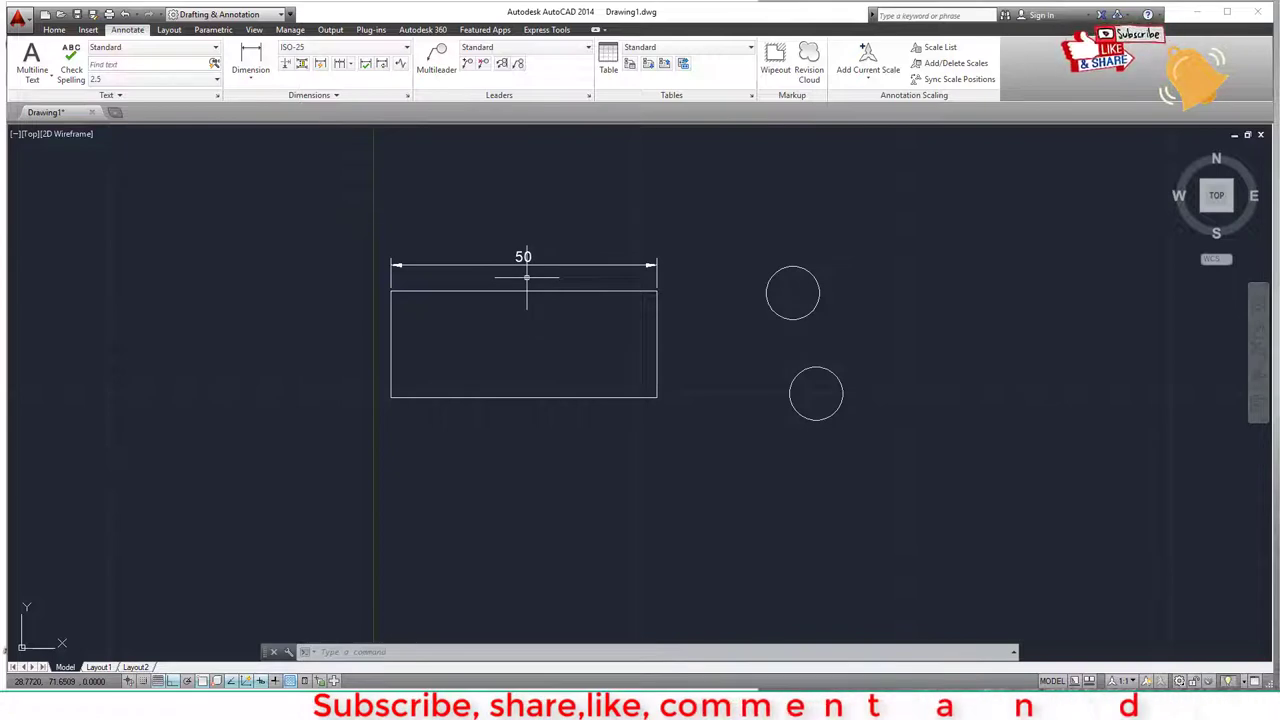
left_click_drag(537, 229, 519, 270)
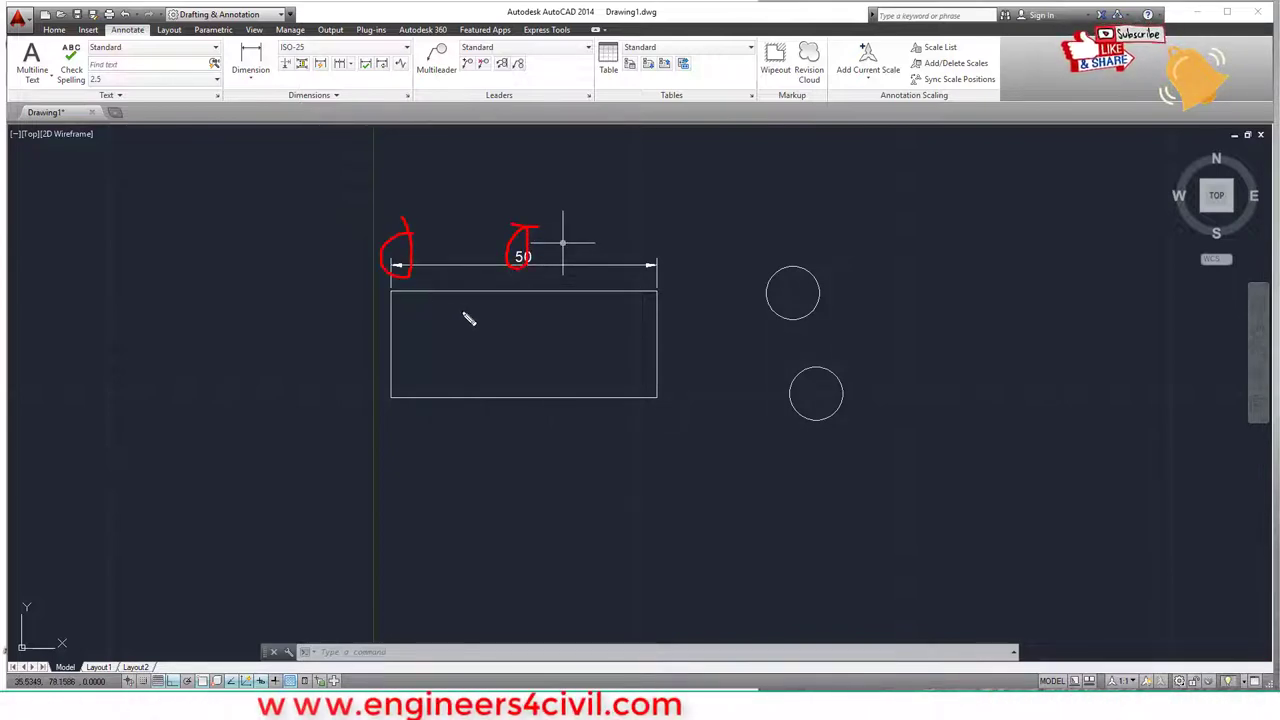
key("Escape")
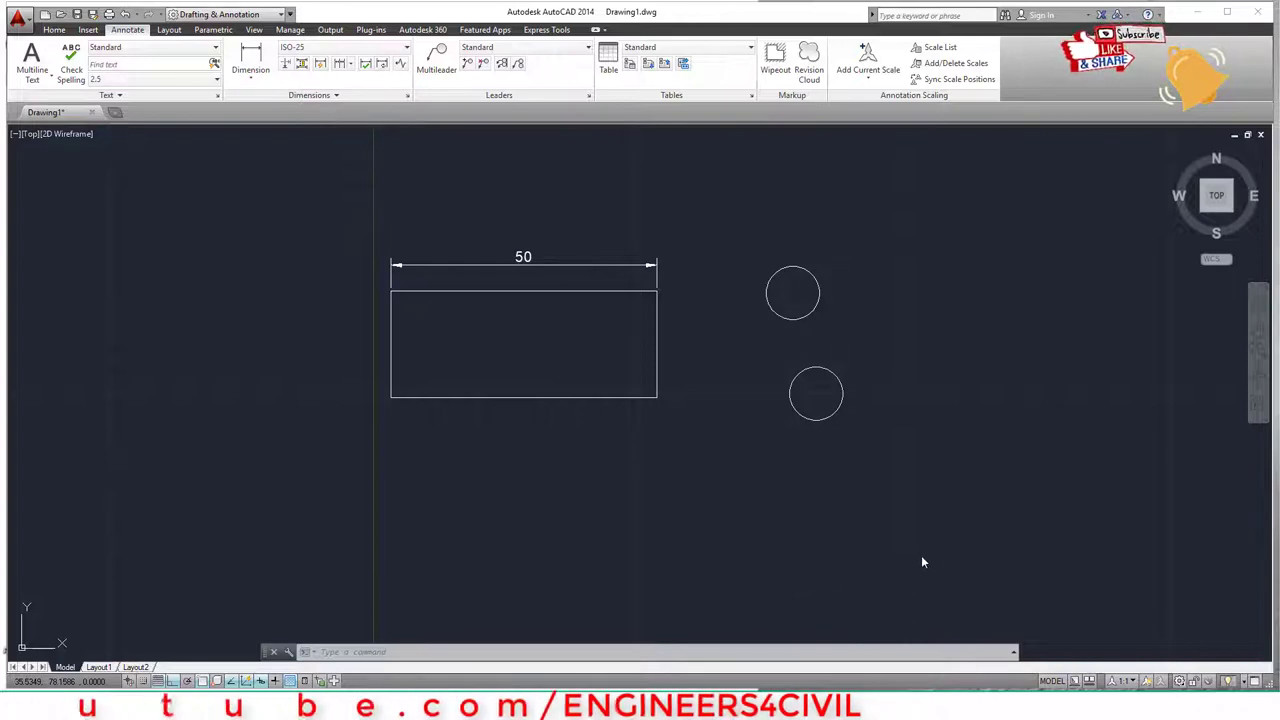
- Erase the rectangle, its dimension and both circles with one crossing selection
type("se")
key("Return")
left_click(898, 526)
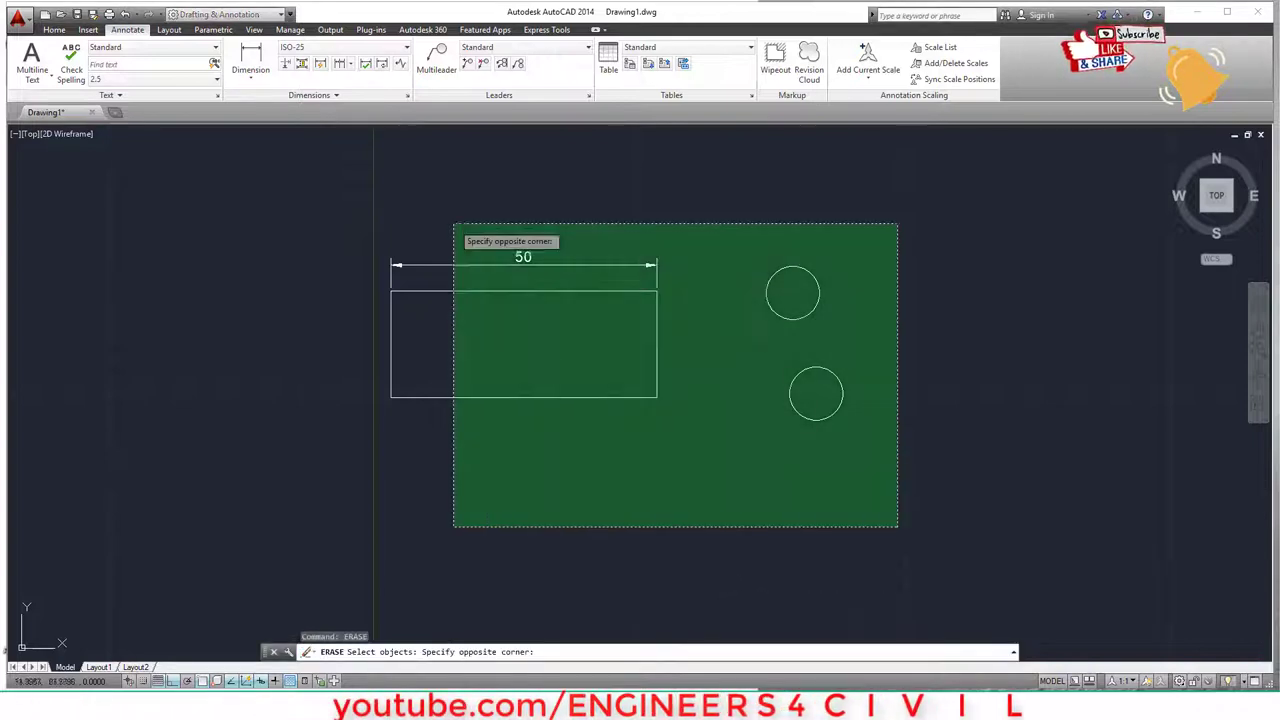
left_click(452, 223)
key("Return")
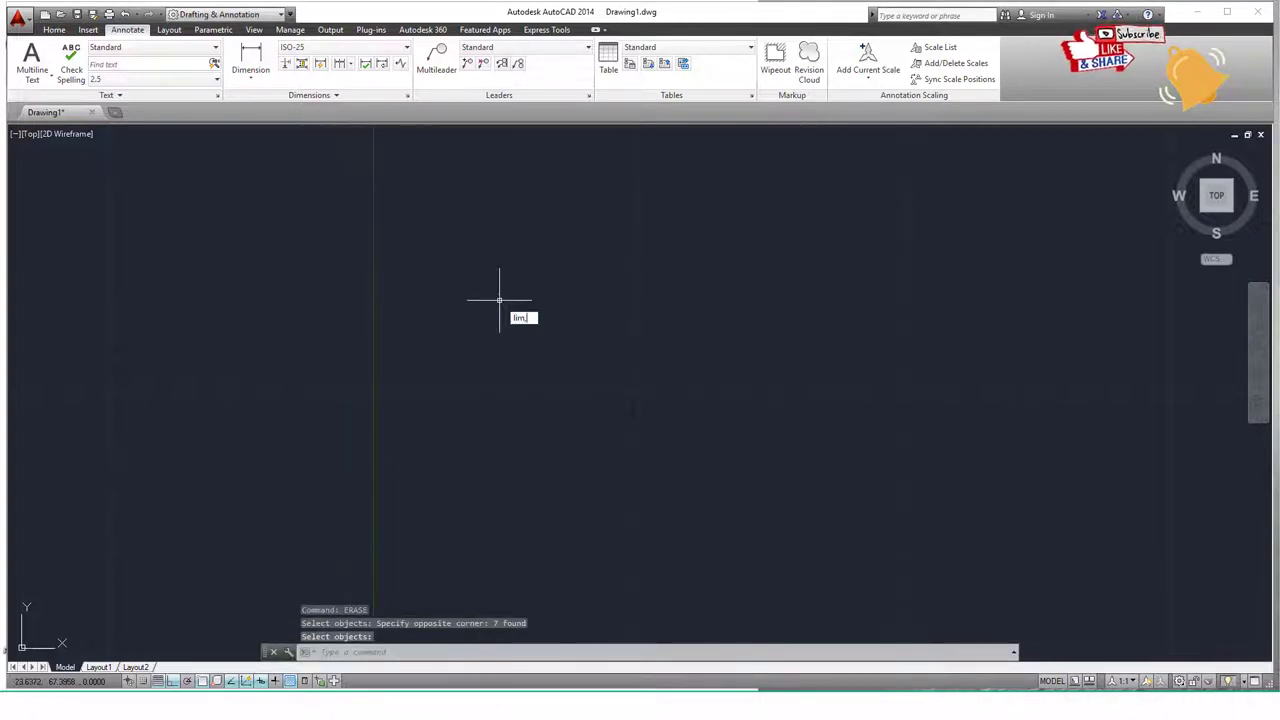
type("lim")
key("Return")
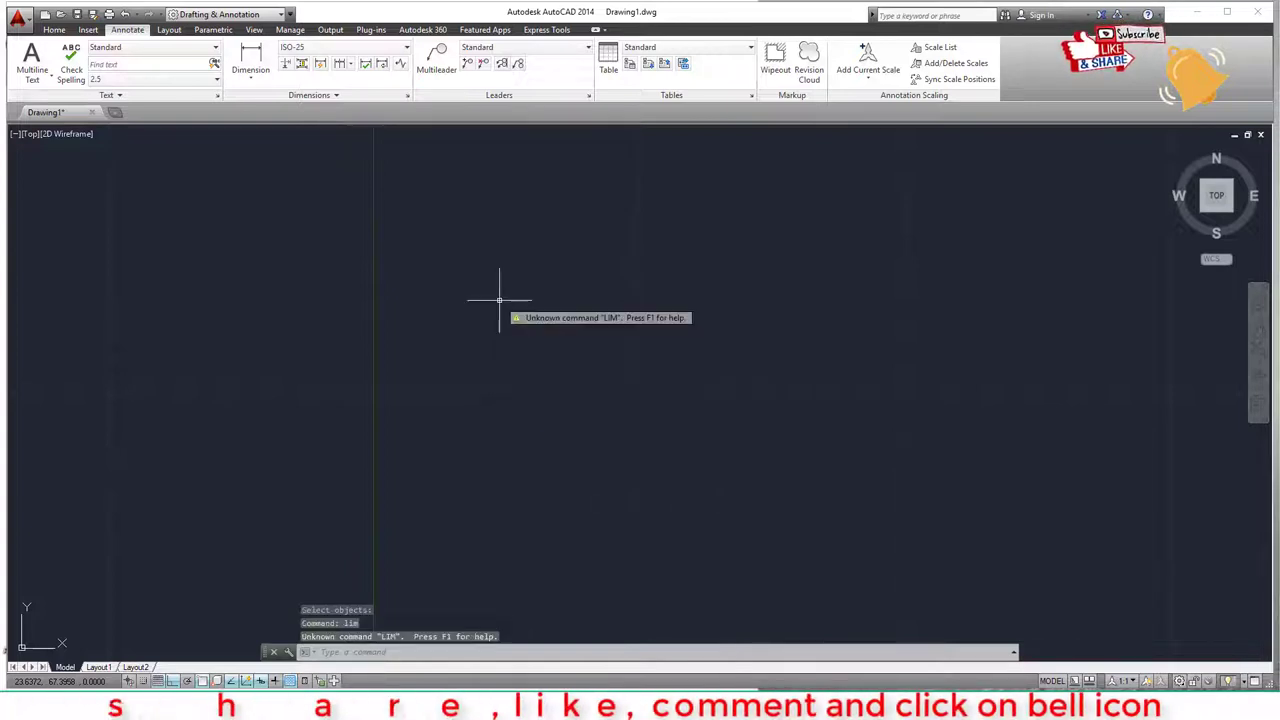
key("Escape")
key("Escape")
- Set the model space limits with the lower-left corner at 0,0 and the upper-right corner at 10000,10000
type("limi")
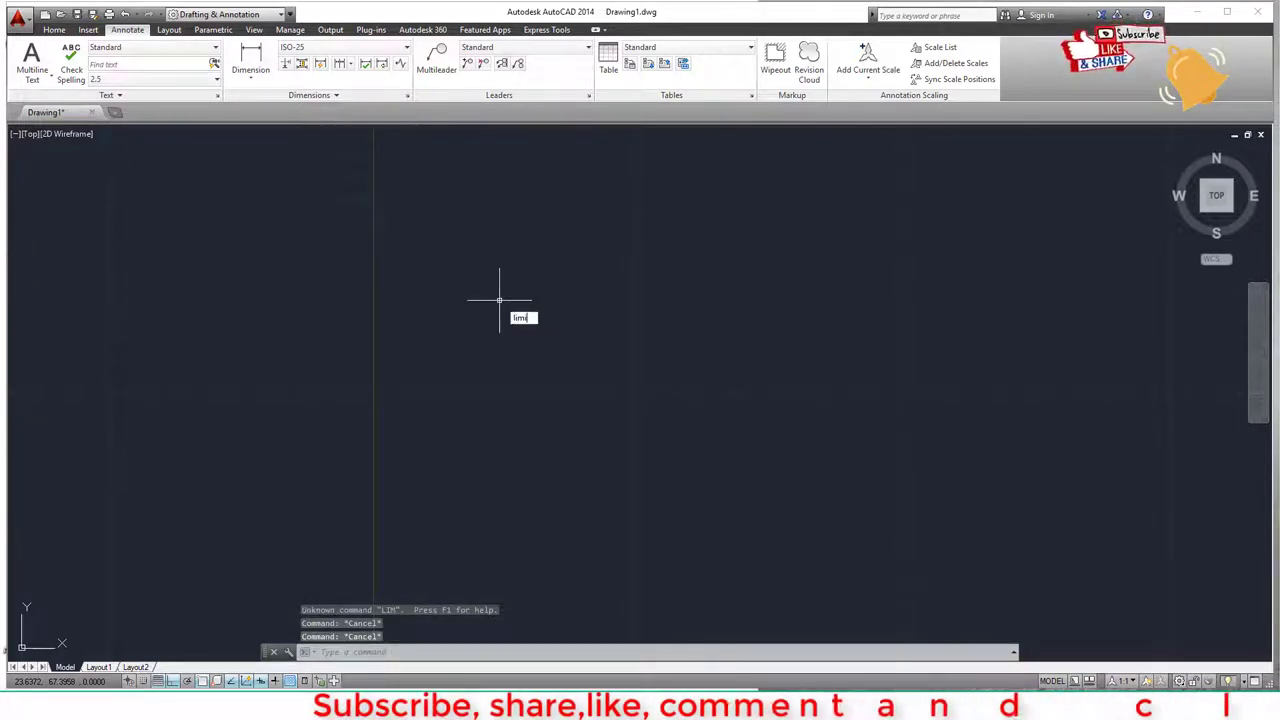
type("t")
key("Return")
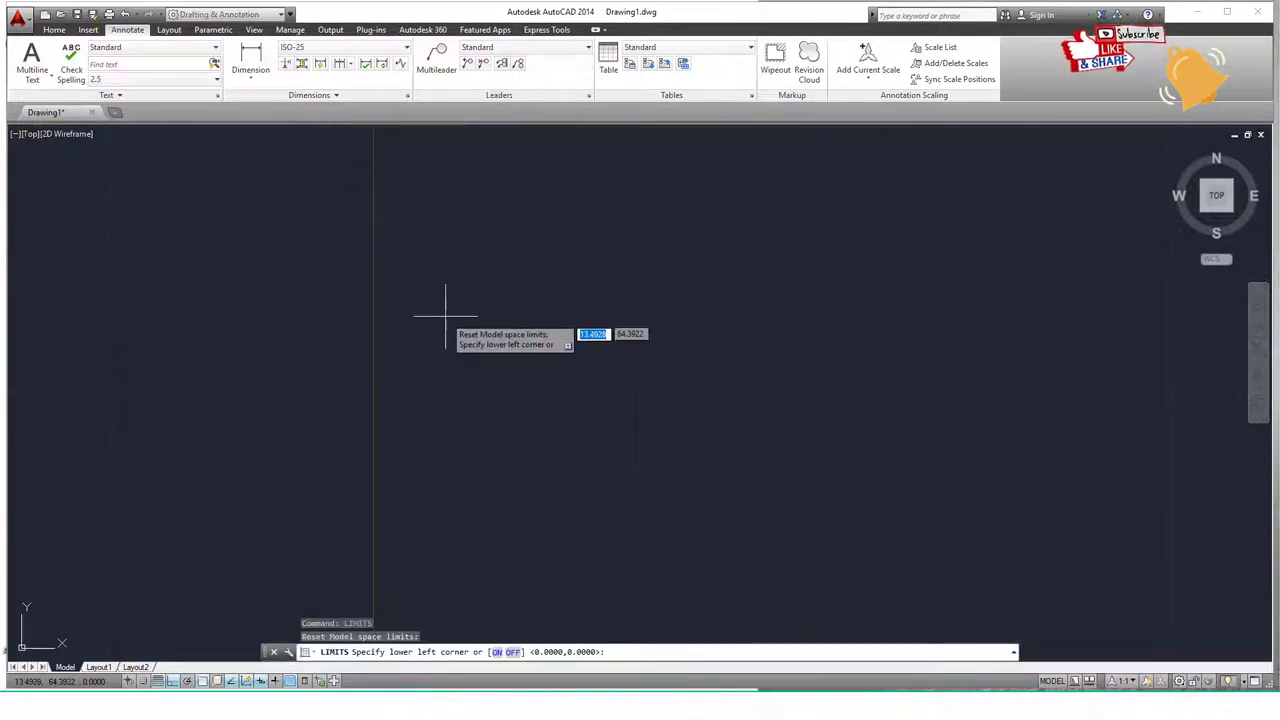
type("0")
key("Tab")
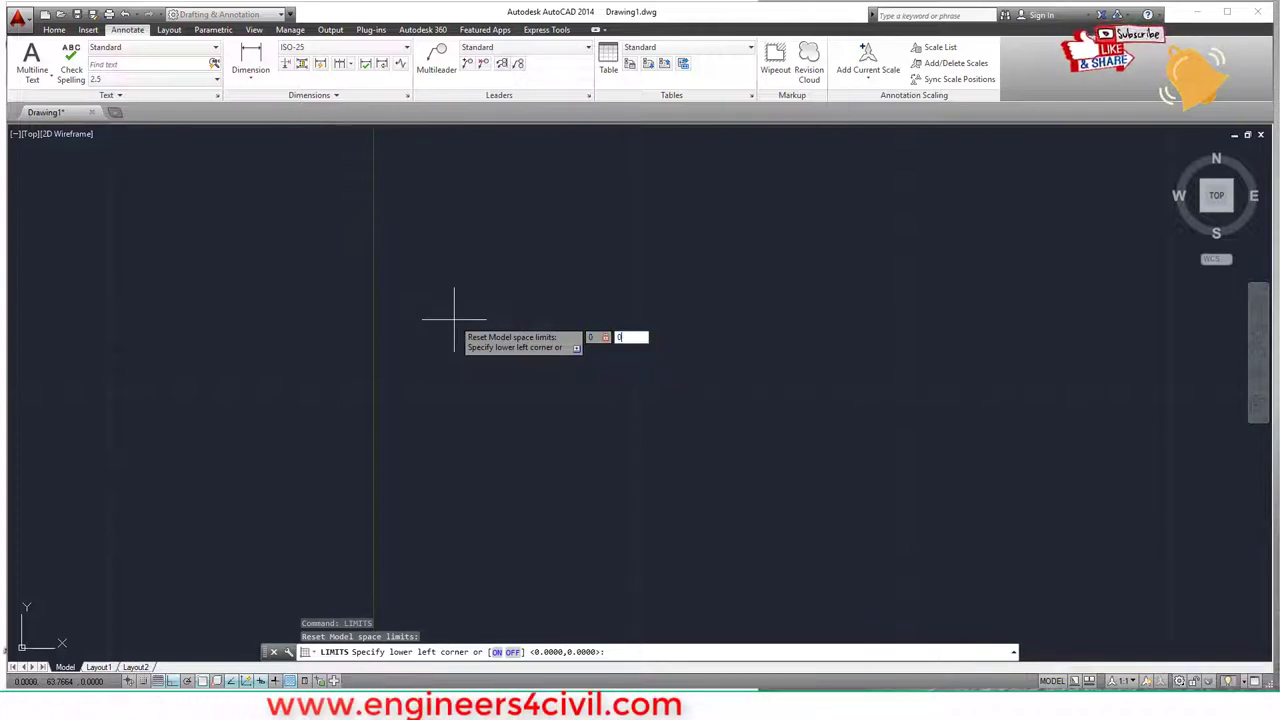
key("Return")
type("10000,")
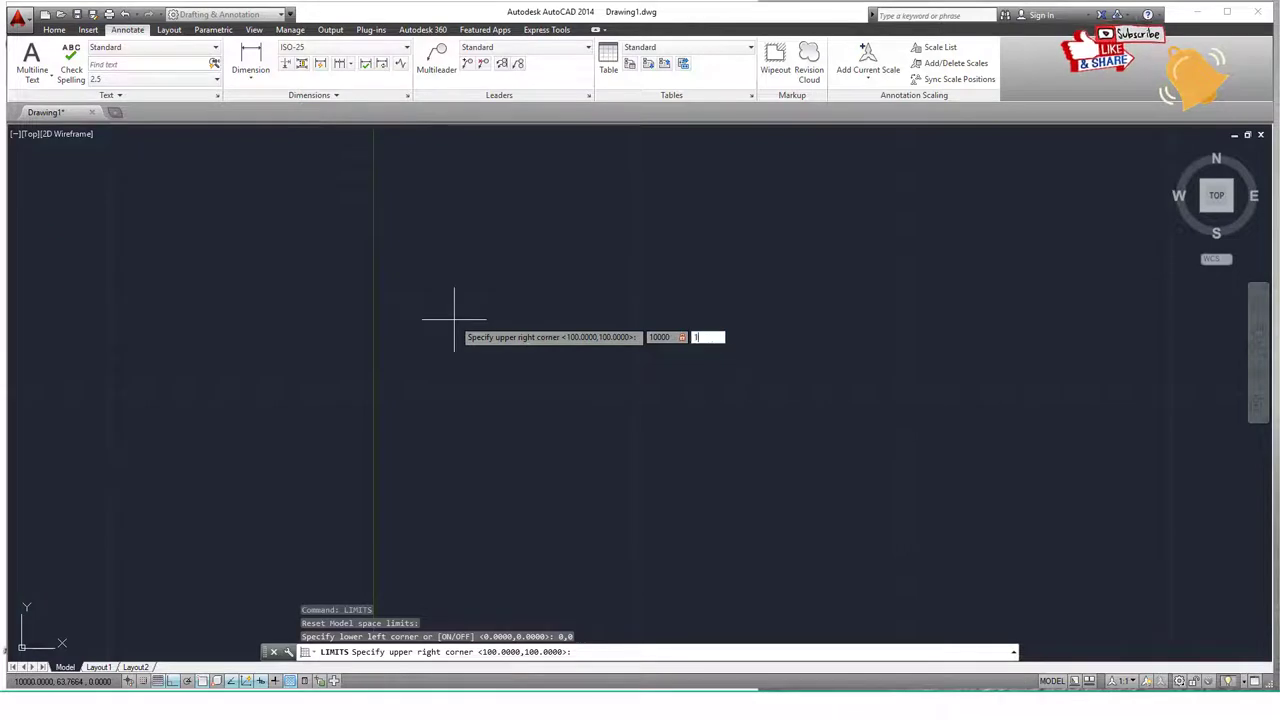
type("10000")
key("Return")
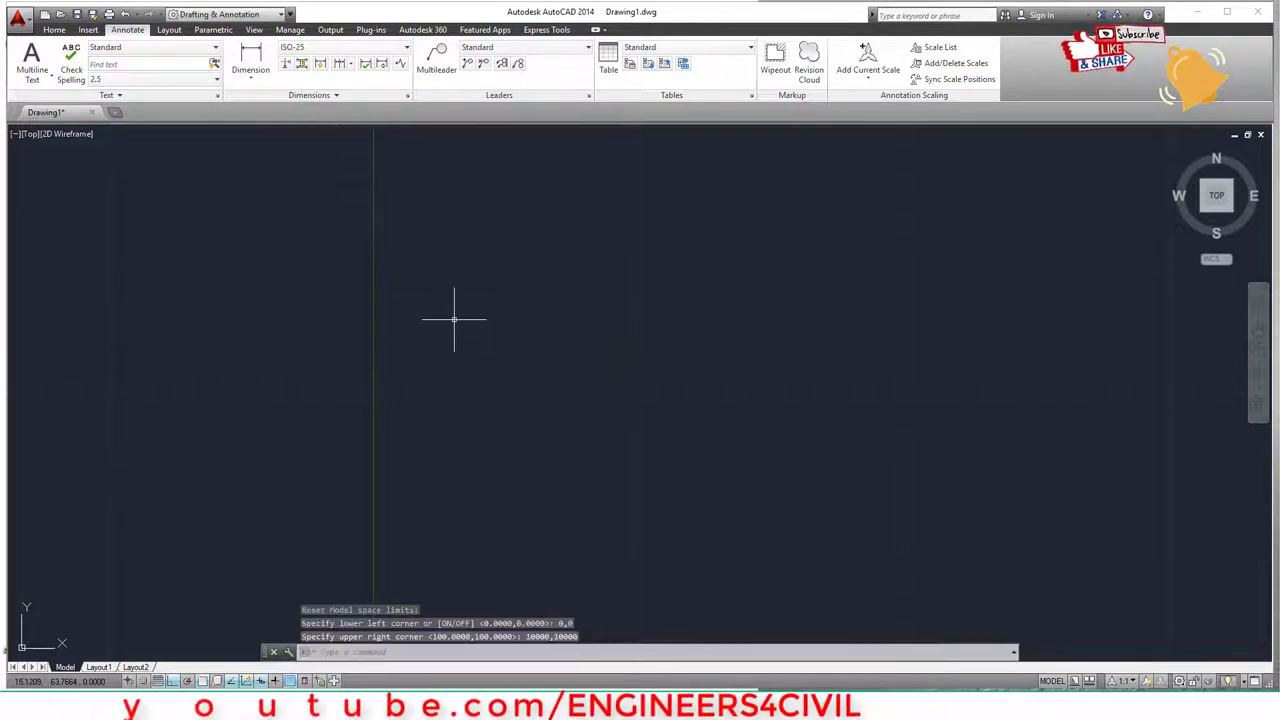
- Zoom All to fit the view to the drawing limits
type("z")
key("Return")
type("a")
key("Return")
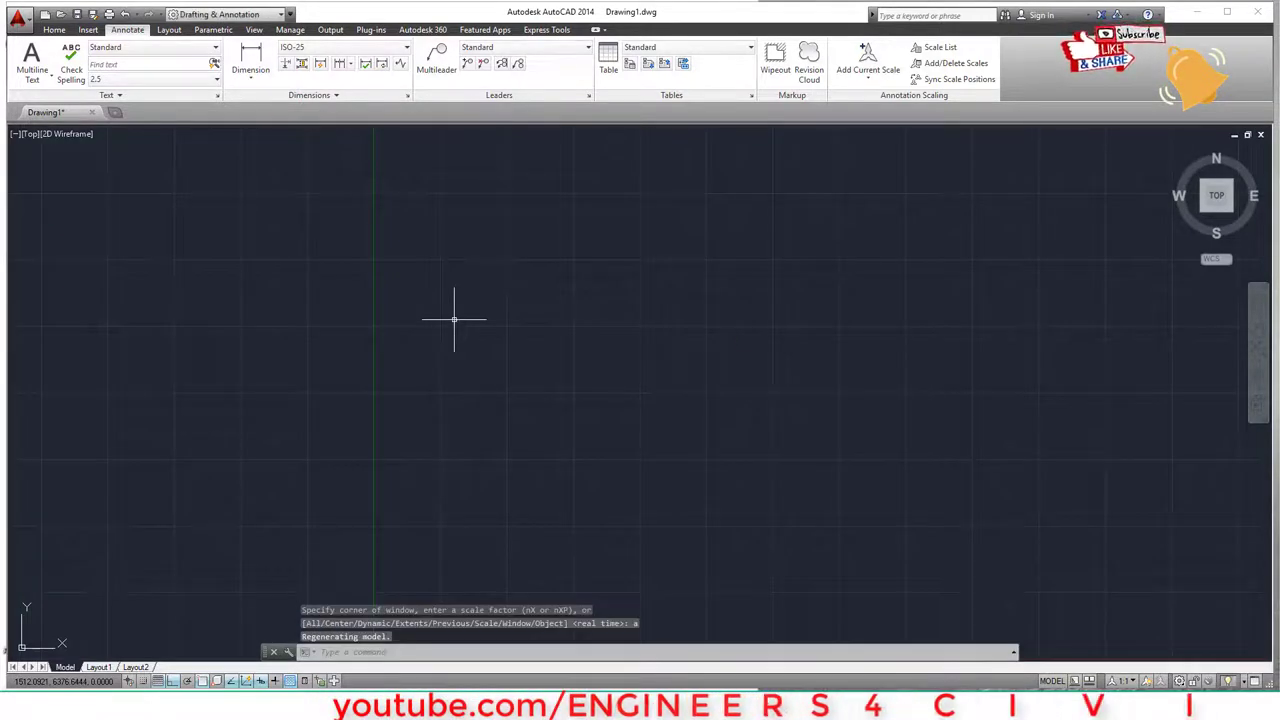
- Draw a closed rectangle 3000 wide and 2000 high with the Line command, starting just right of the green vertical axis
type("l")
key("Return")
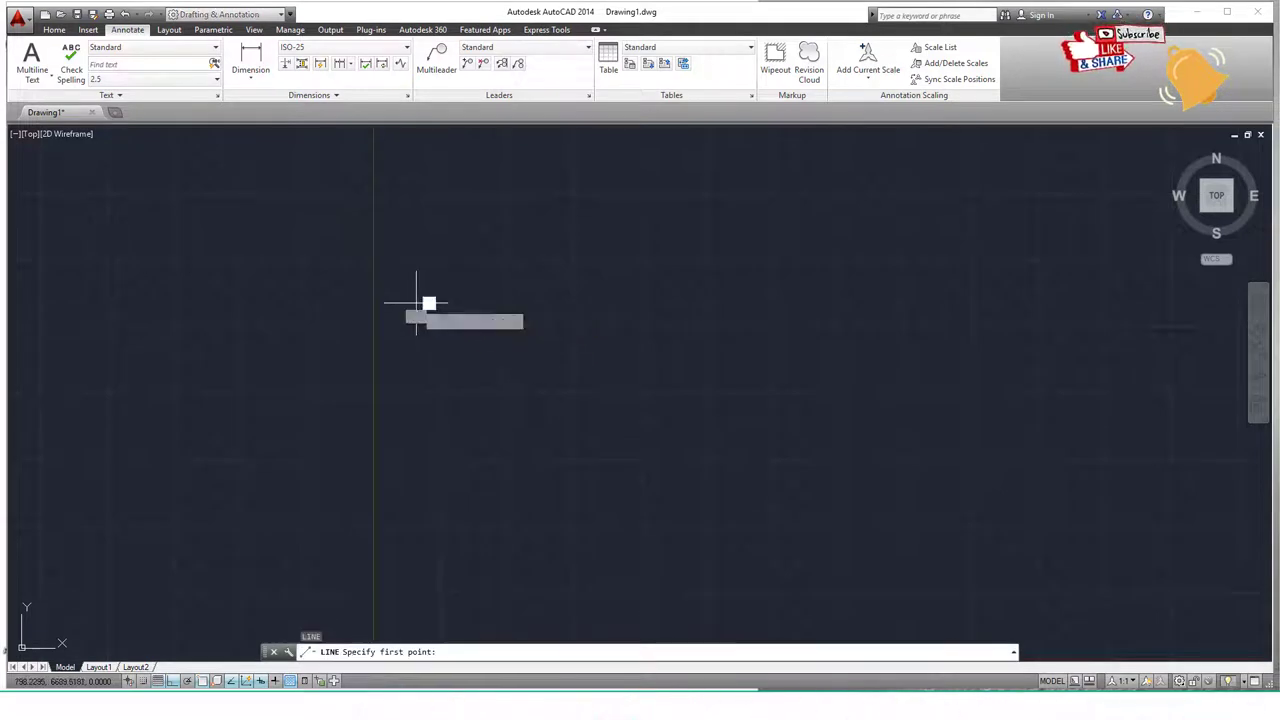
left_click(416, 301)
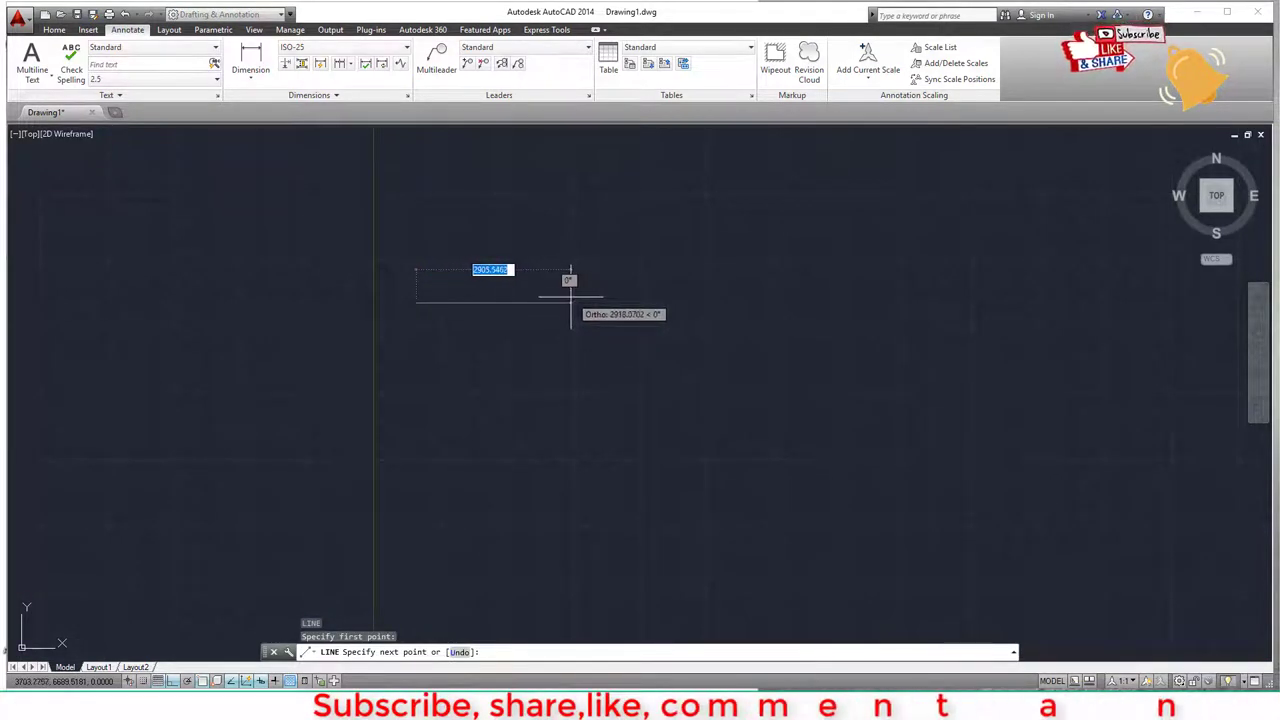
type("3000")
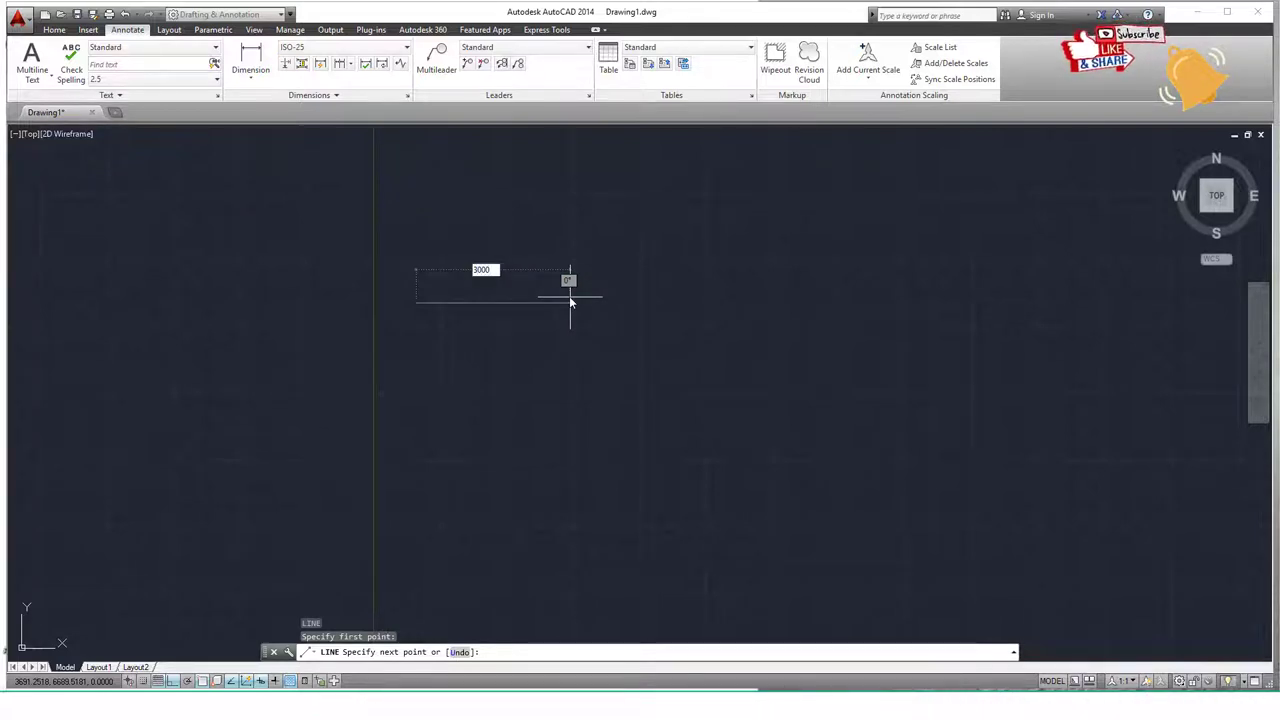
key("Return")
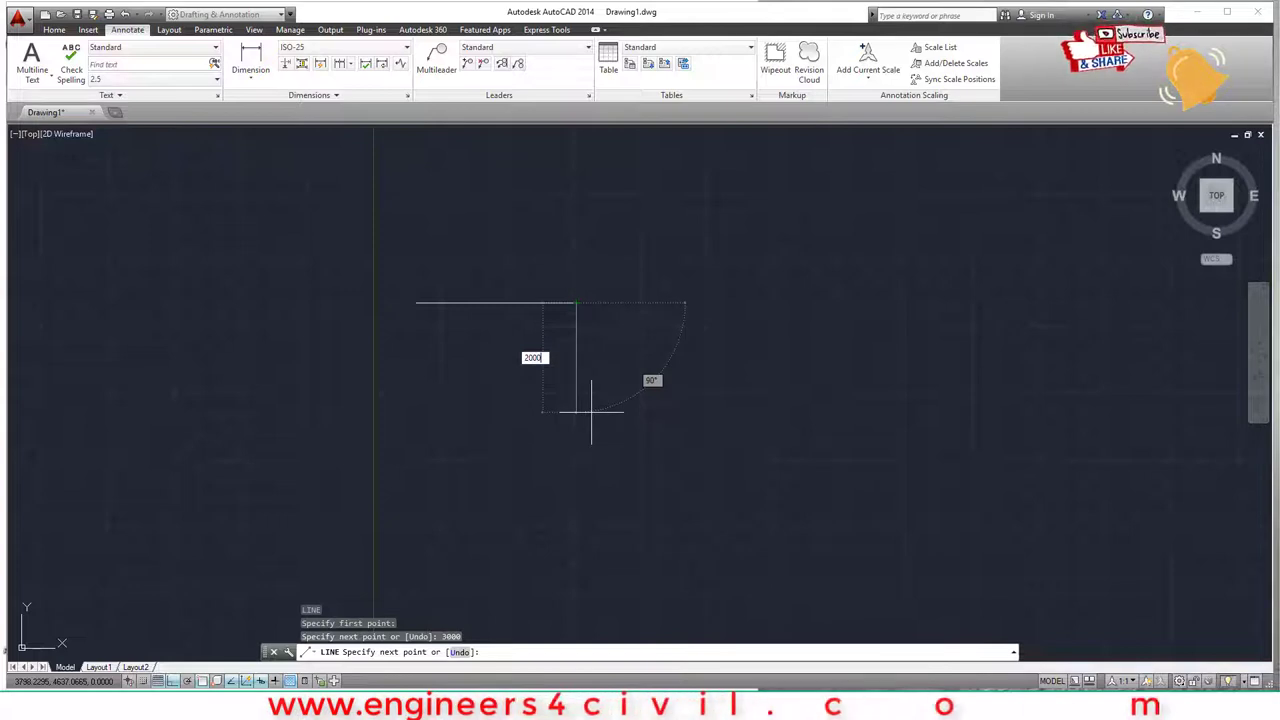
key("Return")
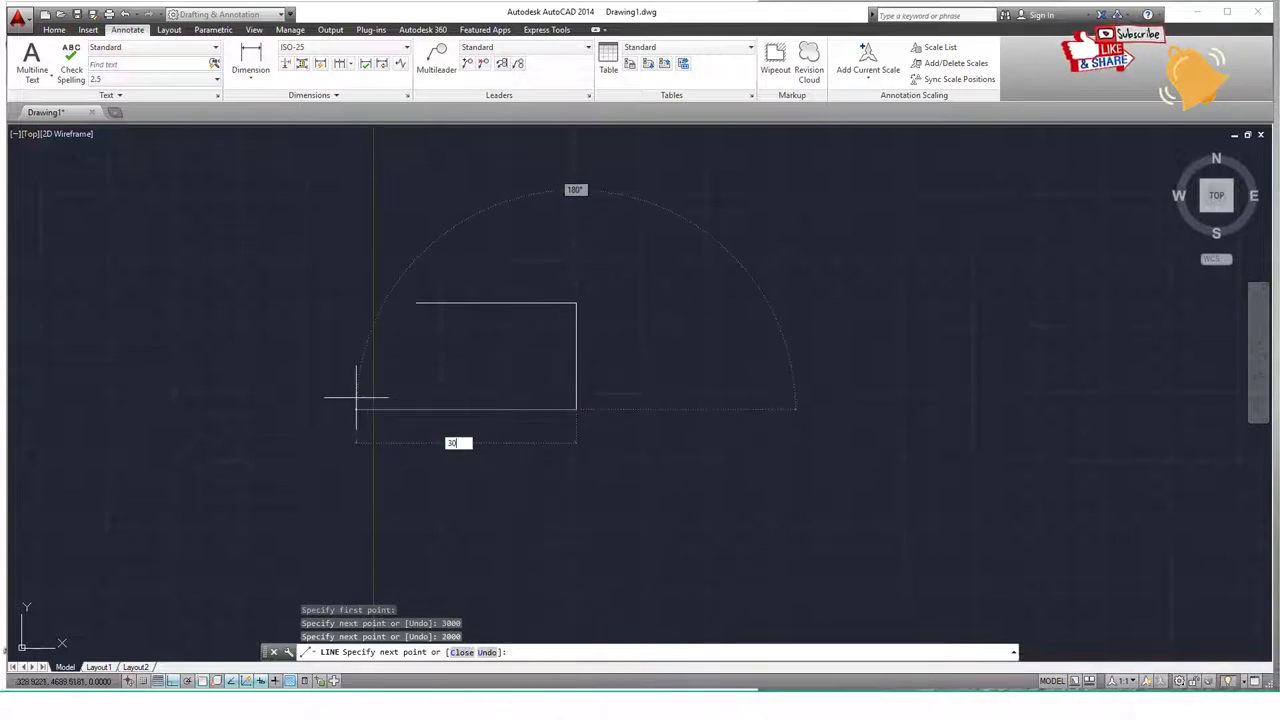
type("3000")
key("Return")
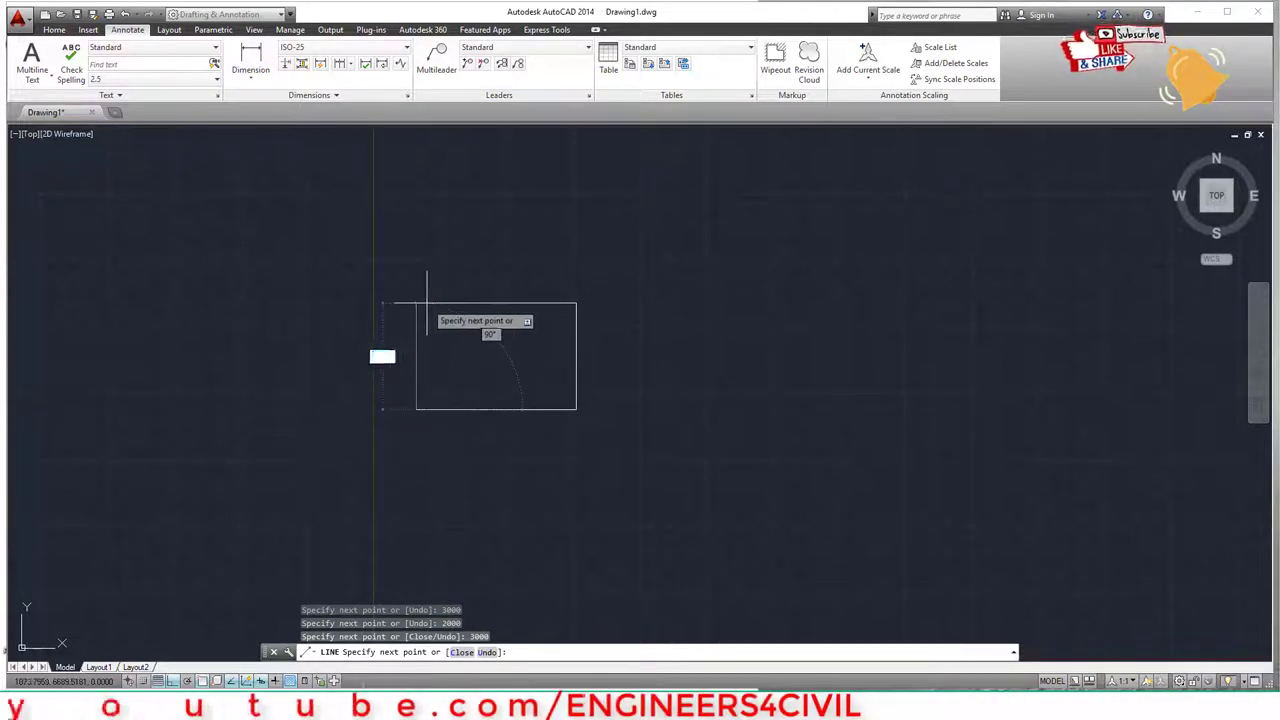
left_click(416, 302)
key("Escape")
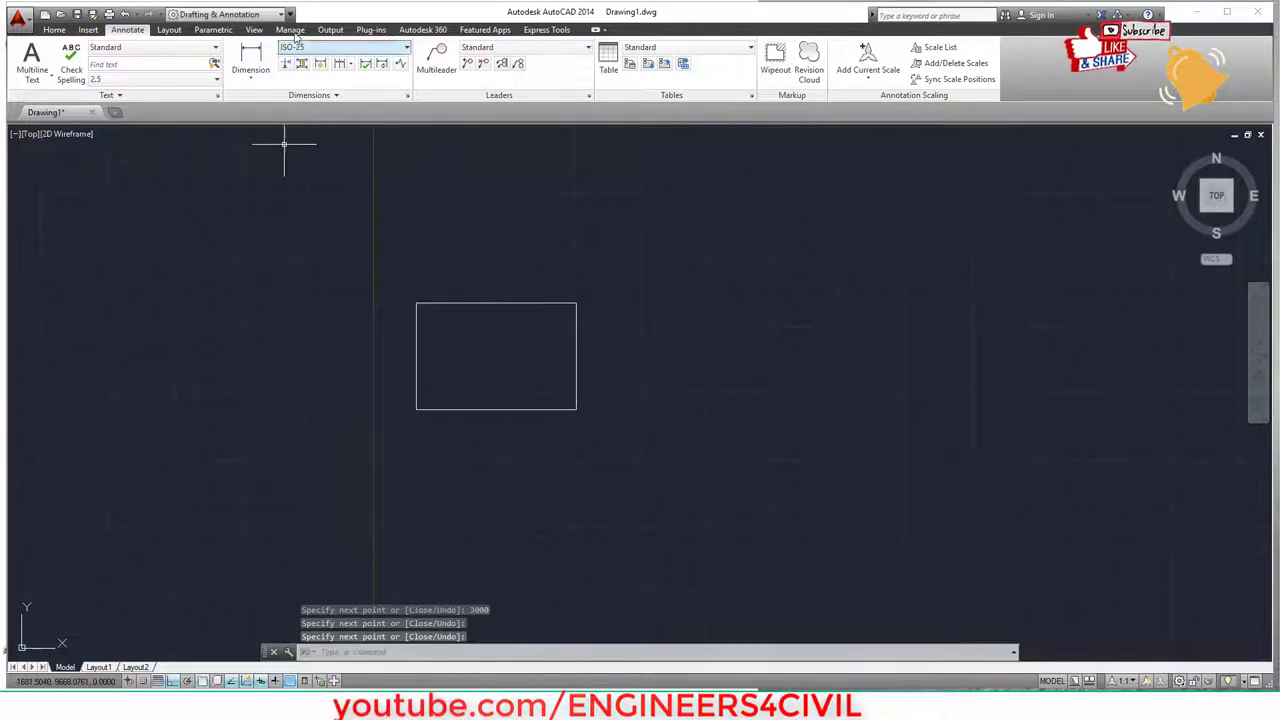
- Add a linear dimension to the upper side of the new rectangle, with the dimension line a short distance above it
left_click(250, 62)
left_click(416, 302)
left_click(576, 302)
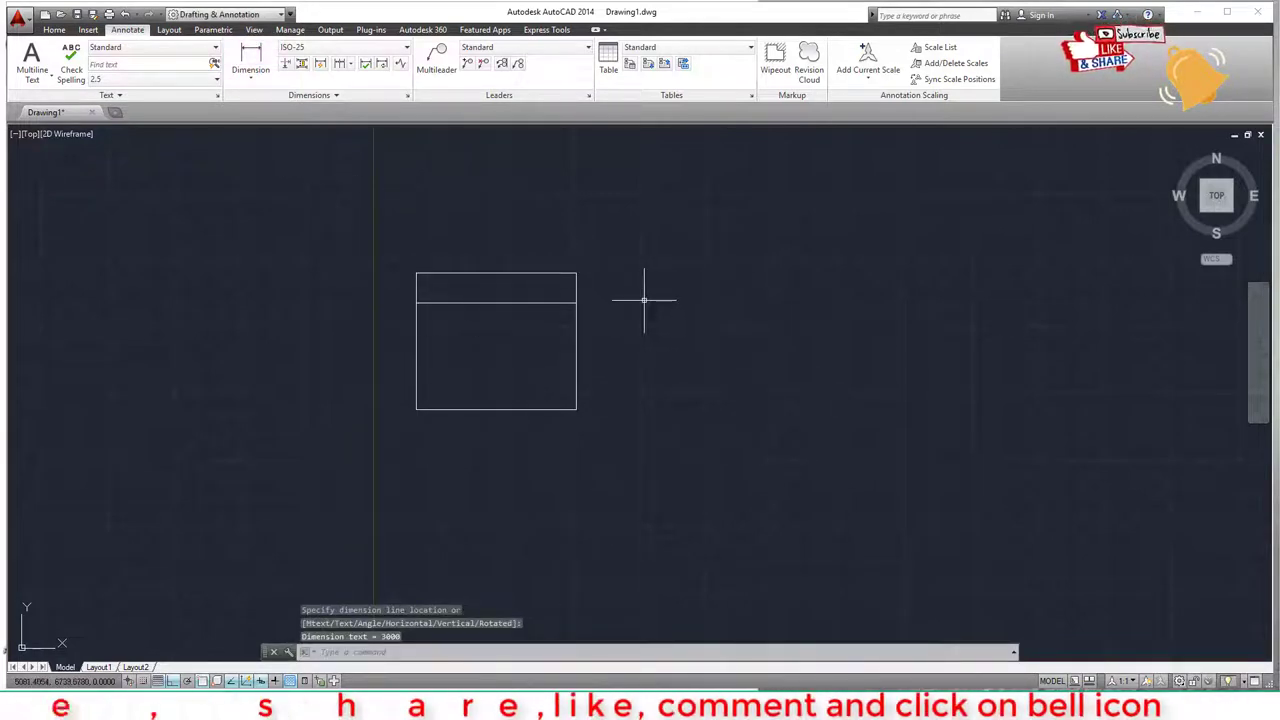
- Set the text height and the arrow size of the ISO-25 dimension style to 200
type("sty")
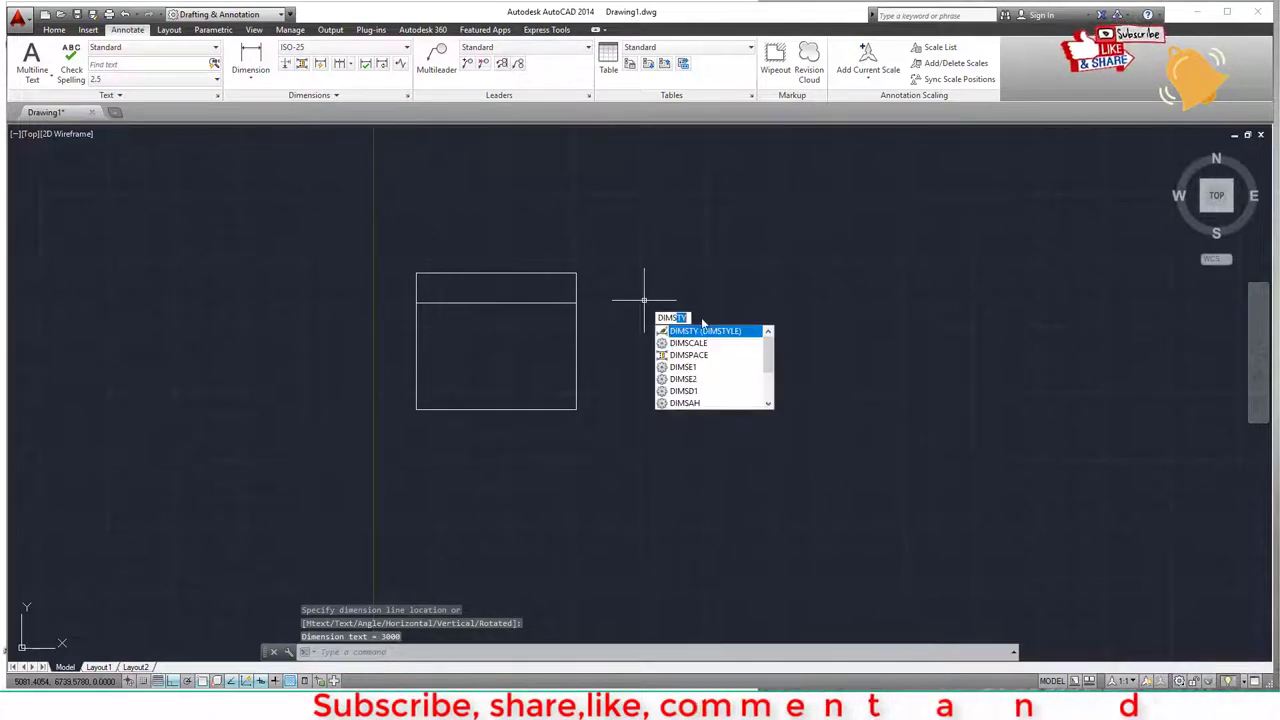
key("Return")
left_click(777, 323)
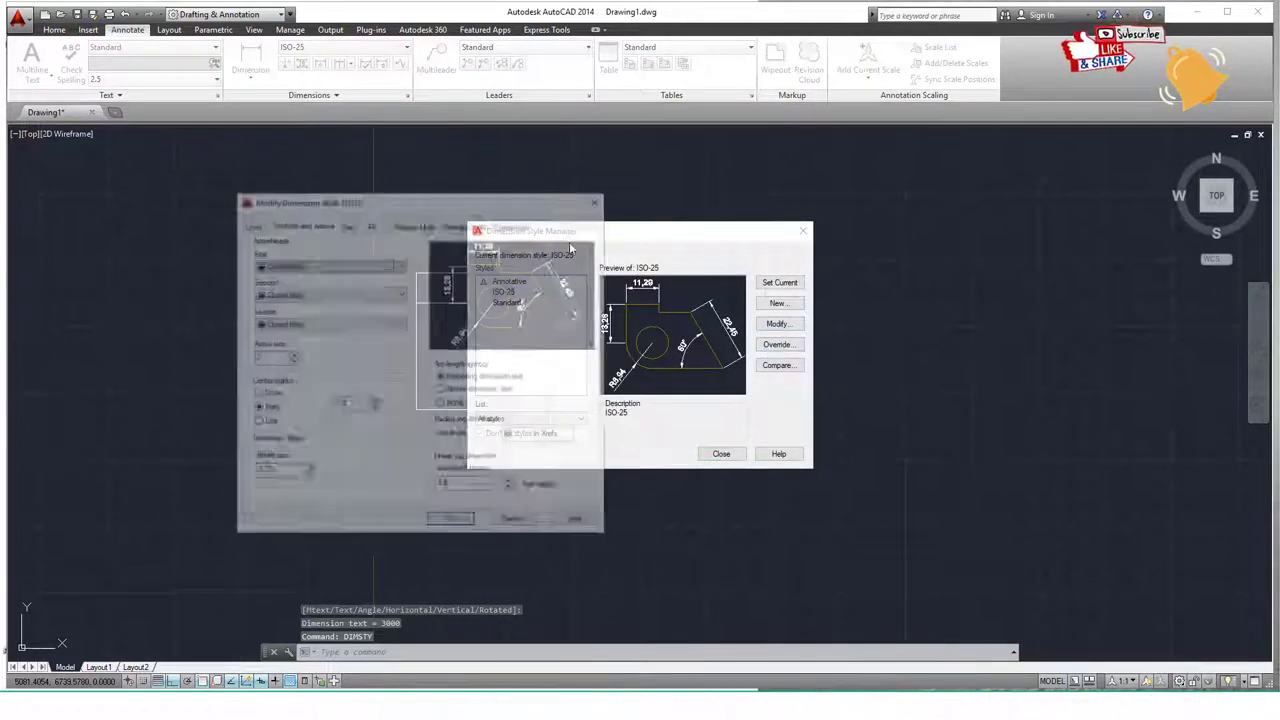
left_click(368, 224)
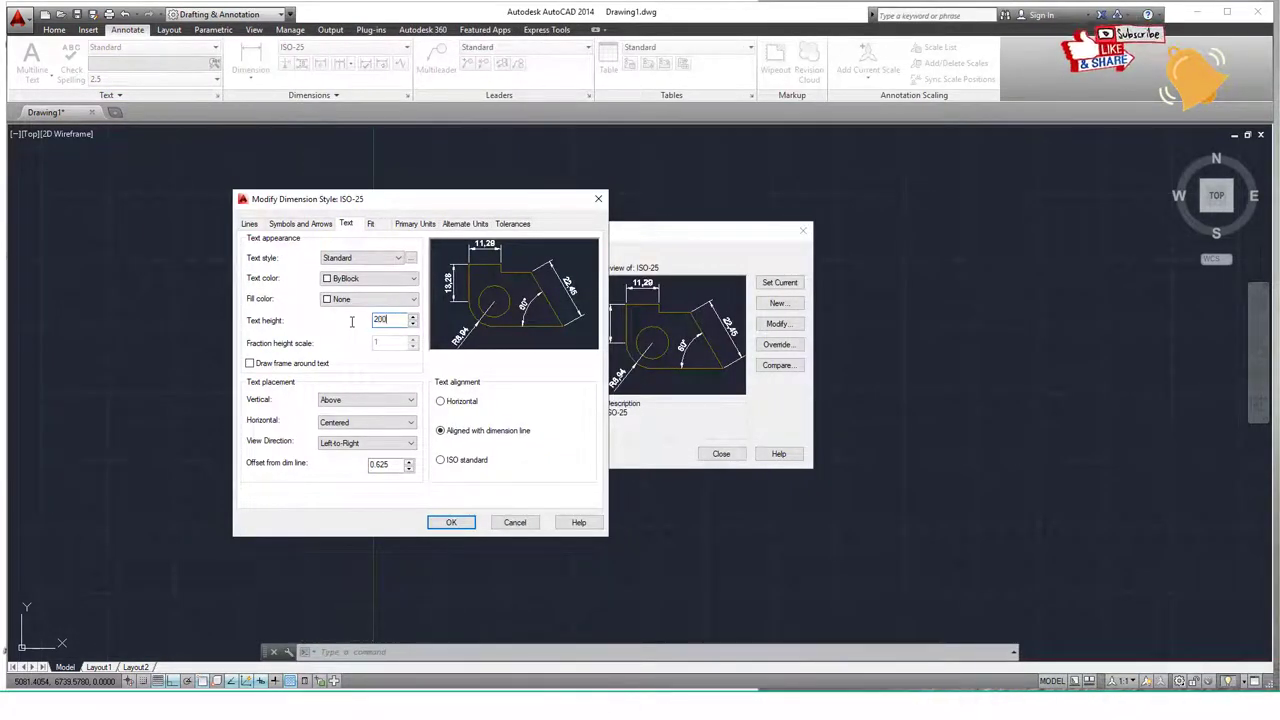
left_click(300, 223)
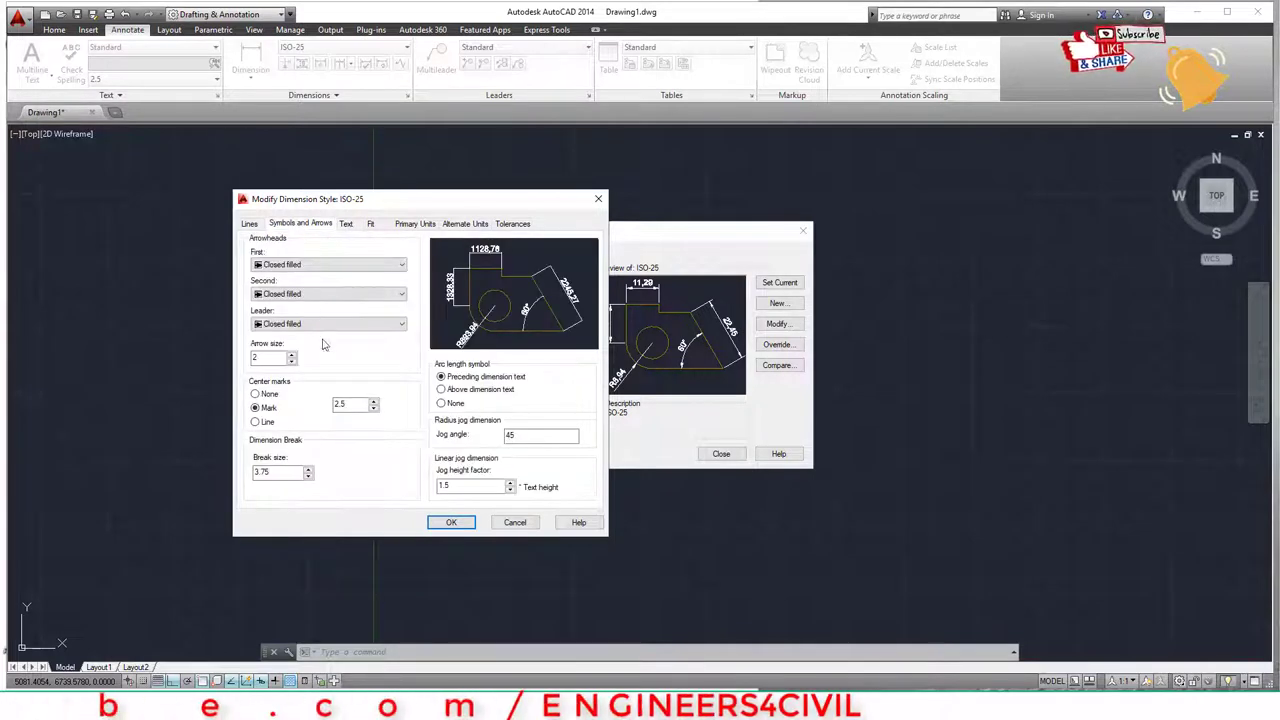
type("2")
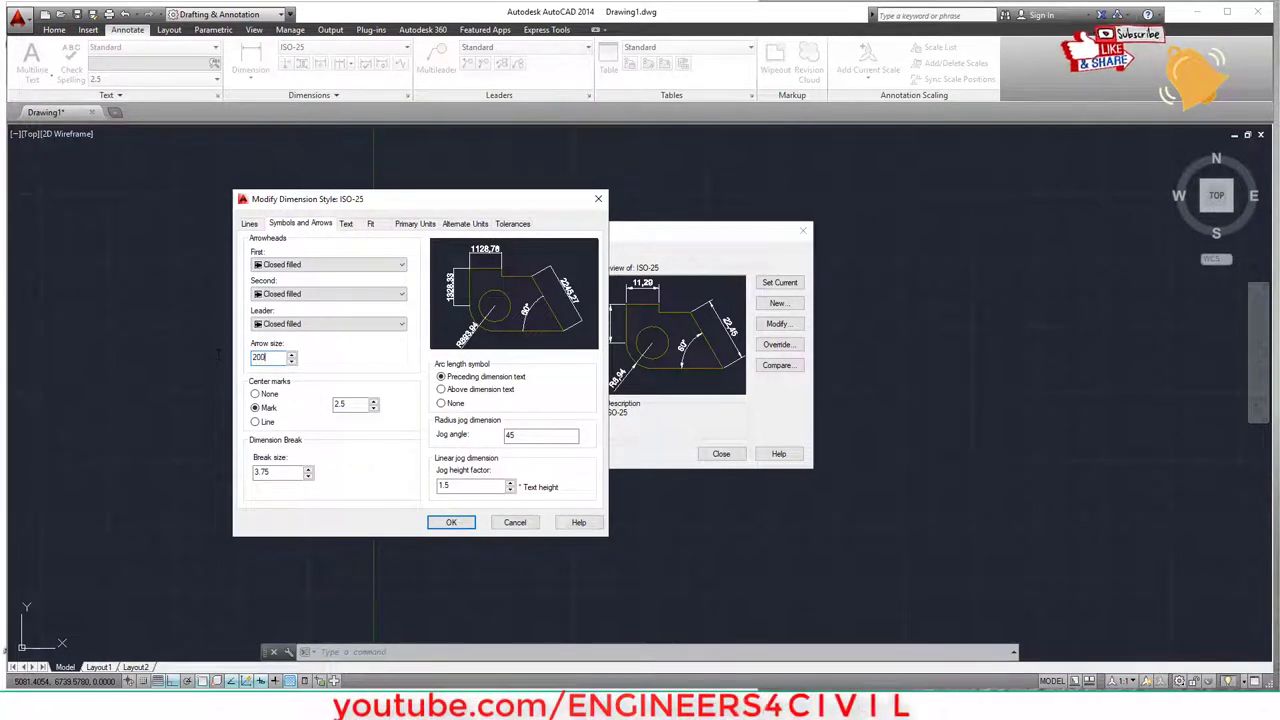
left_click(451, 522)
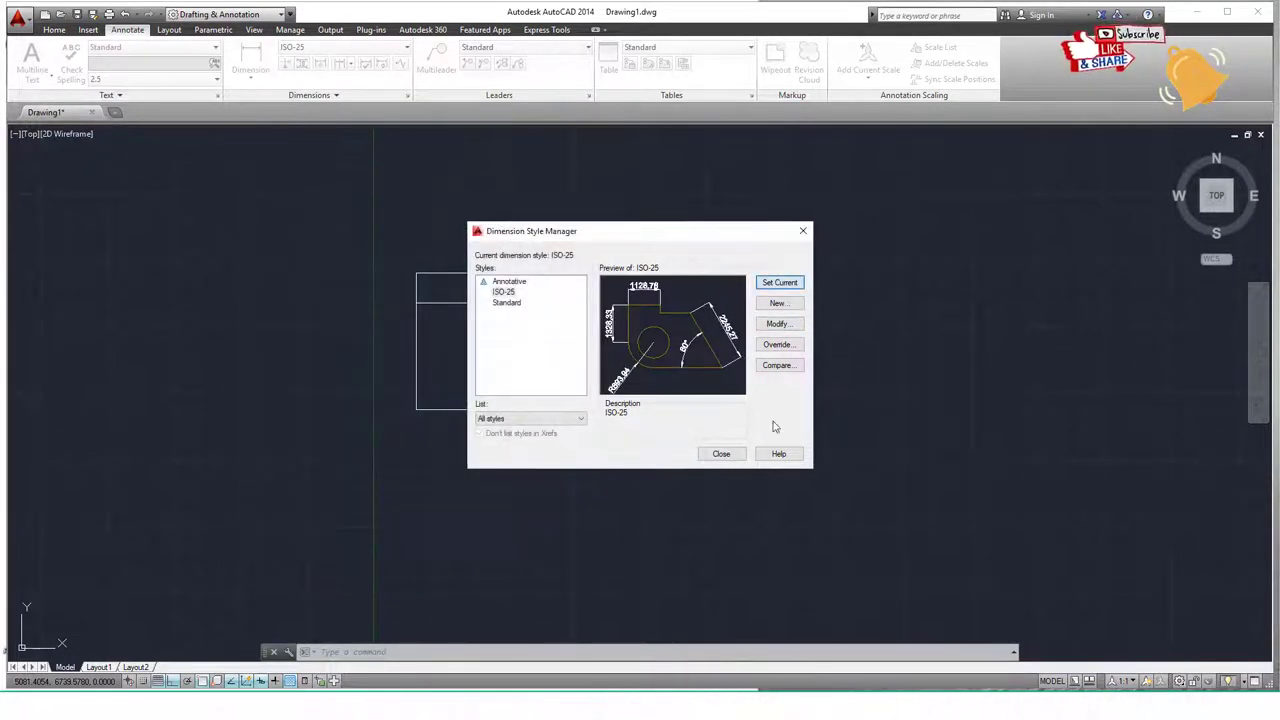
left_click(721, 453)
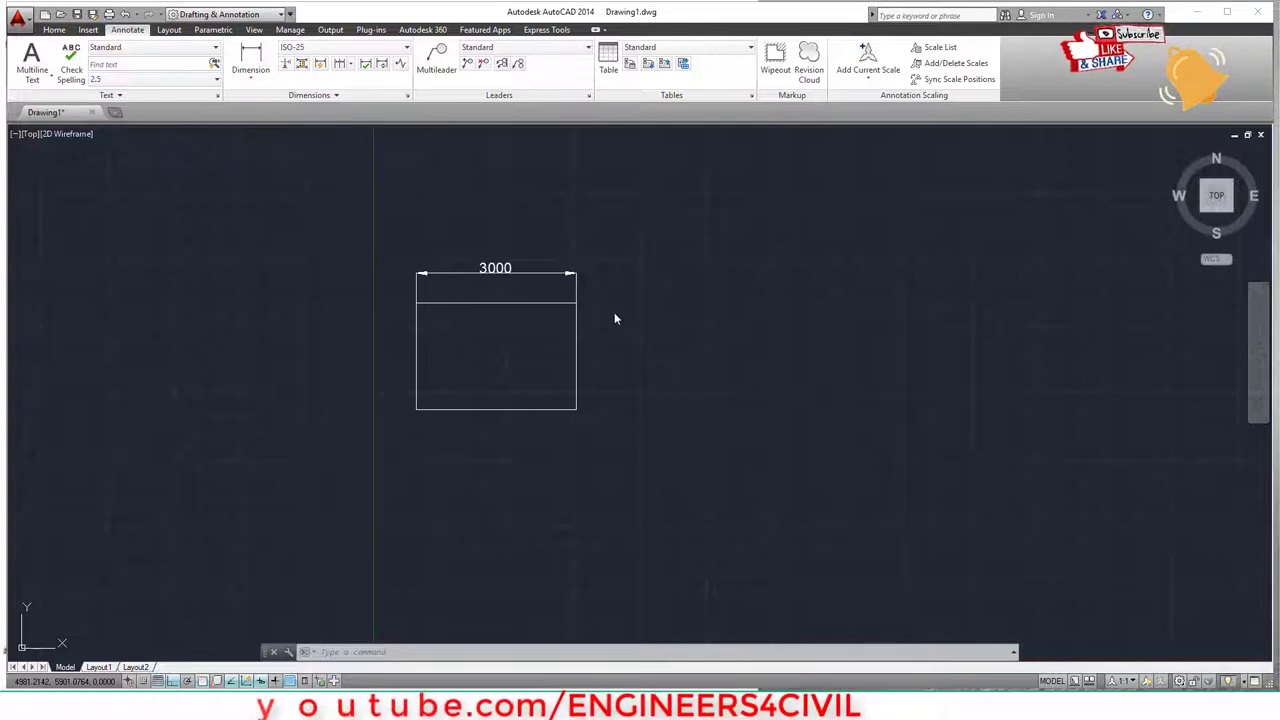
- Set the extension lines of the ISO-25 dimension style to extend 100 beyond the dimension lines and to offset 100 from the origin
type("d")
key("Return")
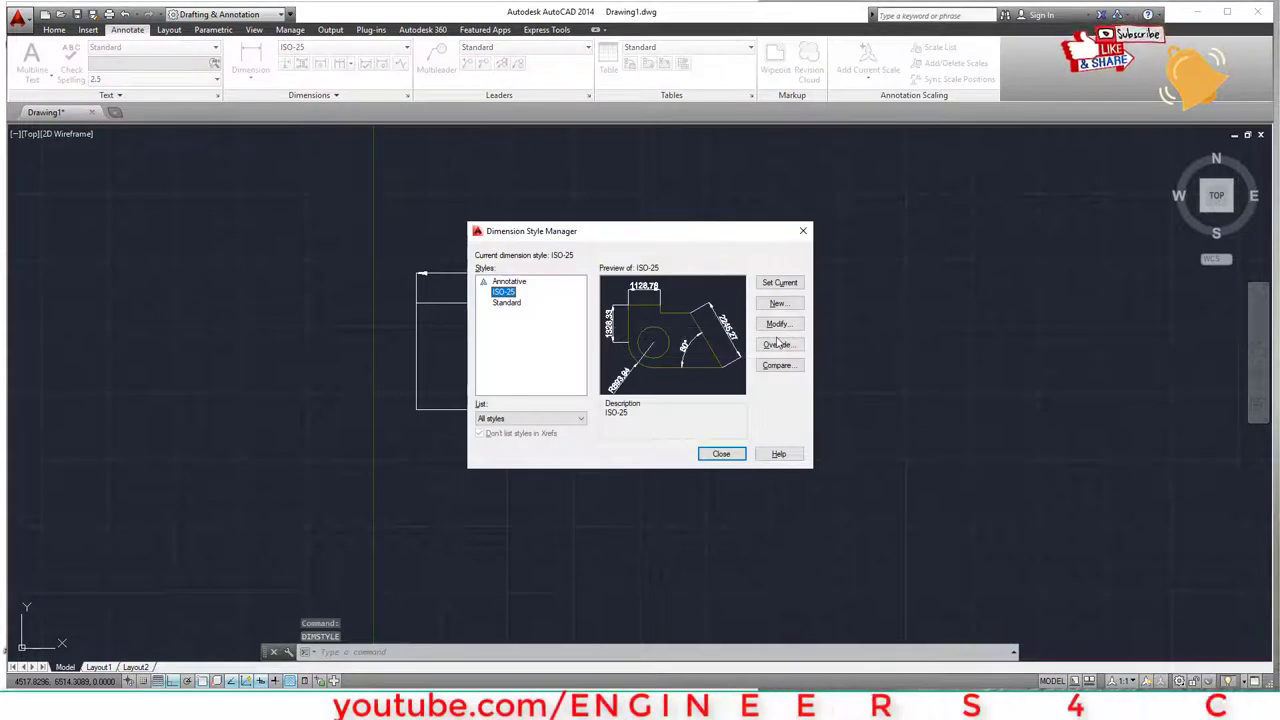
left_click(778, 325)
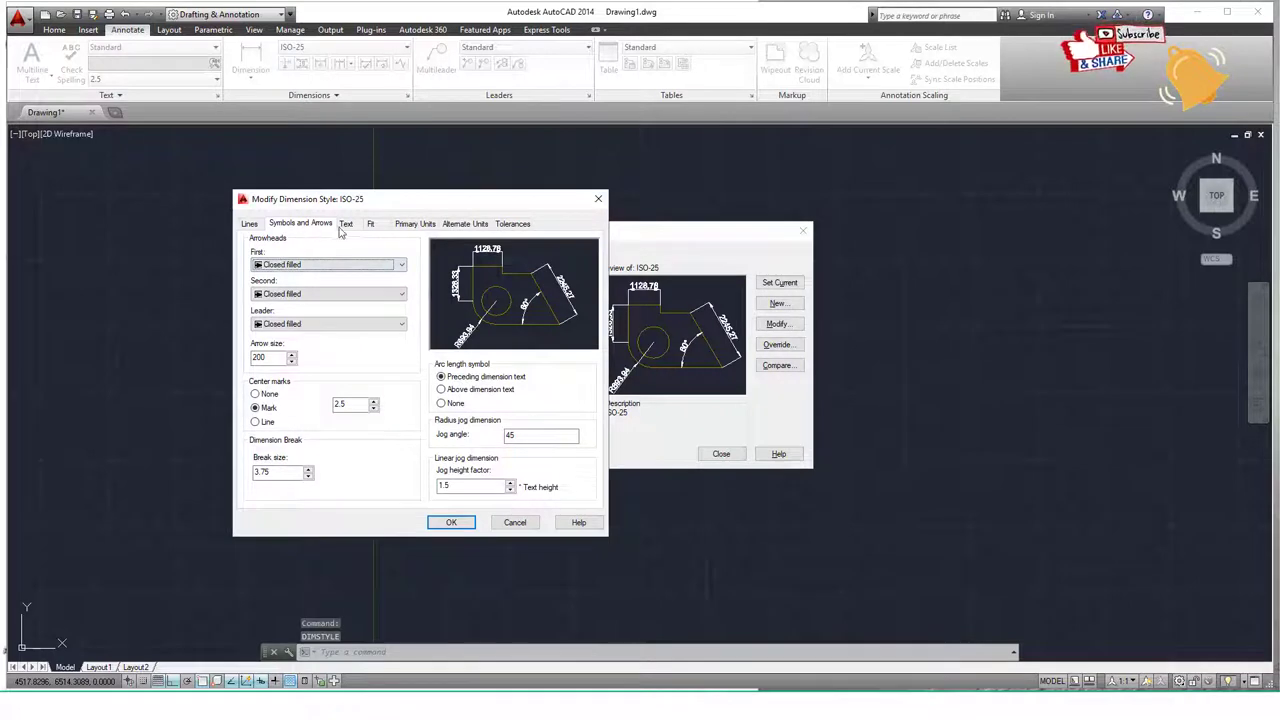
left_click(247, 224)
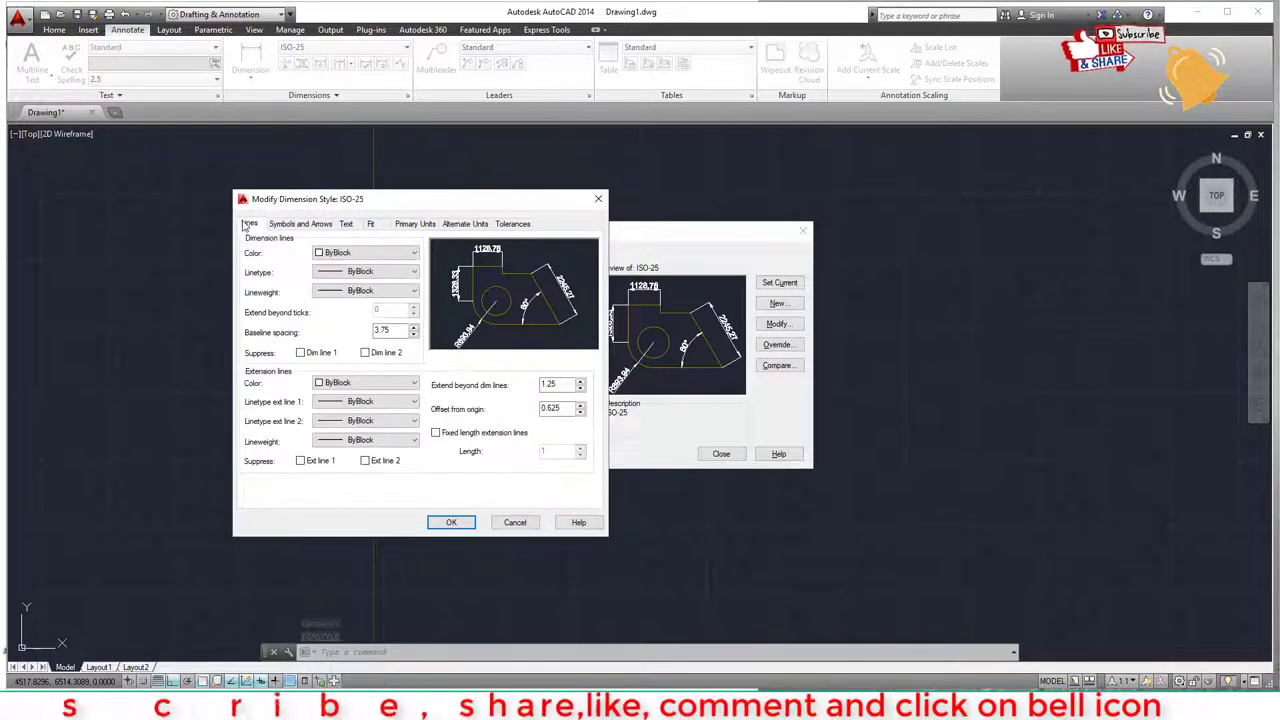
double_click(572, 385)
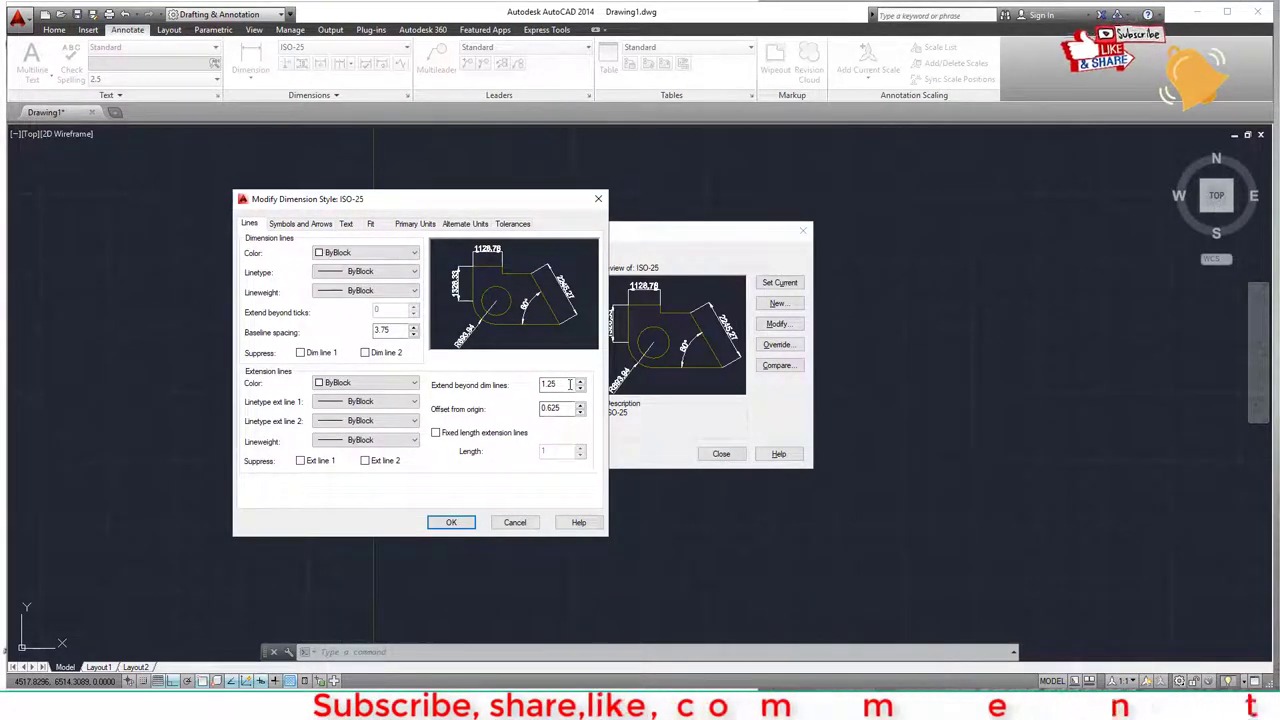
type("1000")
double_click(571, 405)
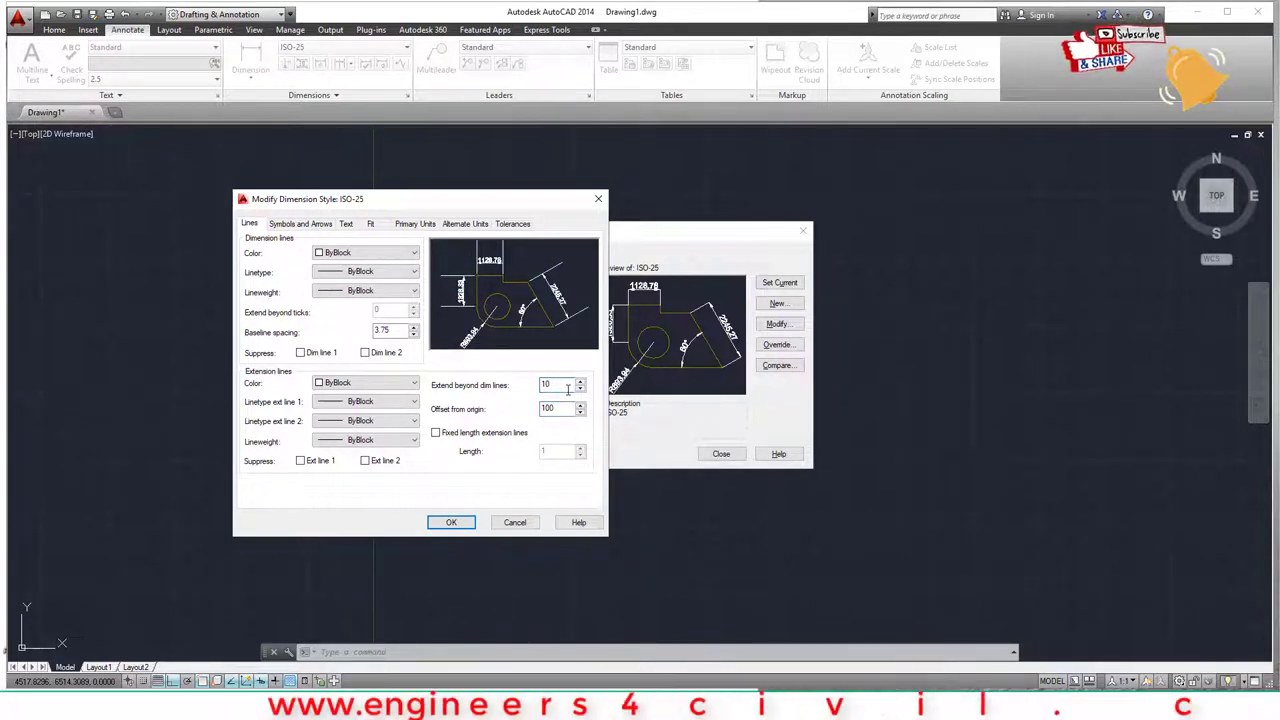
type("0")
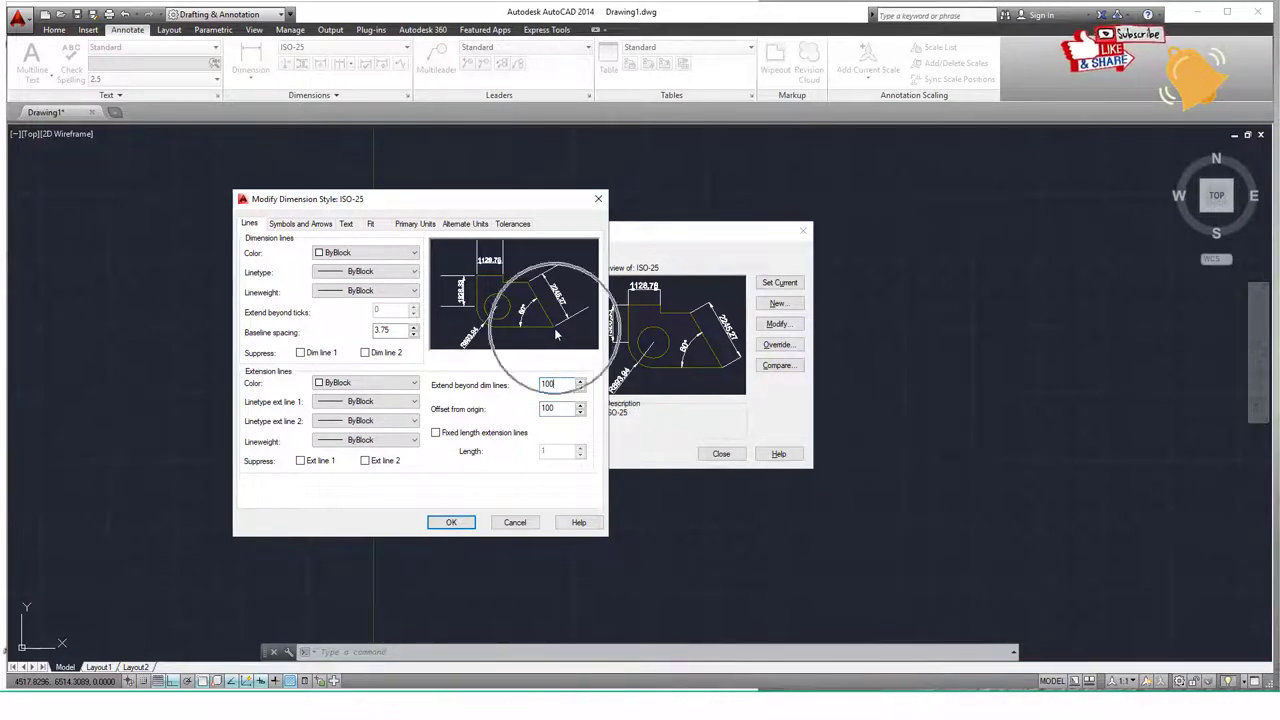
left_click(451, 522)
left_click(722, 455)
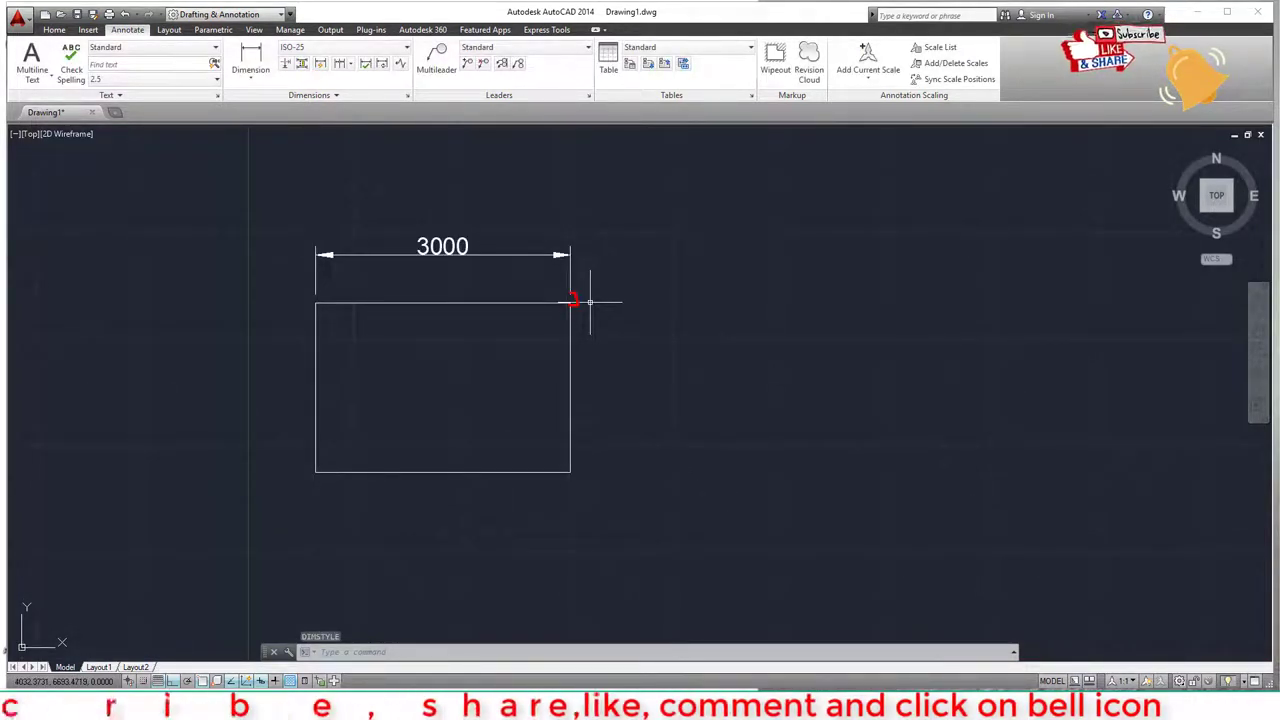
- Draw a circle of radius 600 to the right of the dimensioned rectangle, near the level of its upper side
scroll(590, 301, "down", 5)
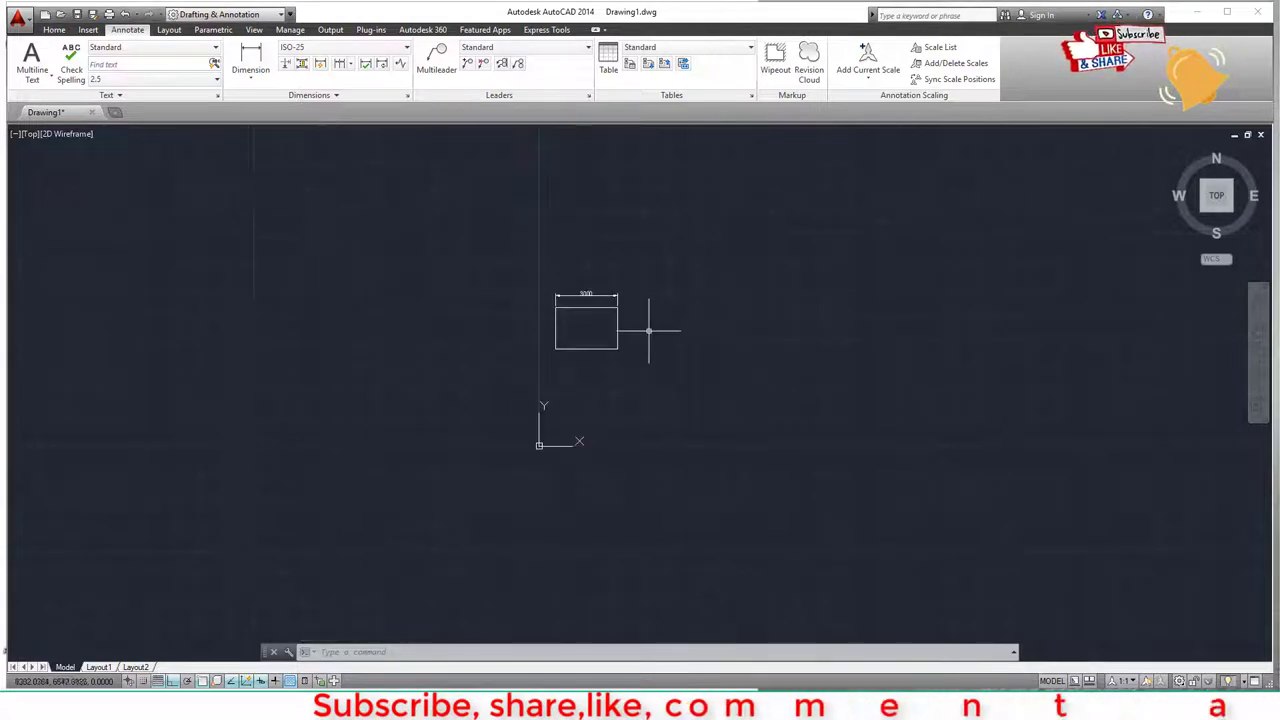
scroll(634, 297, "up", 5)
type("c")
key("Return")
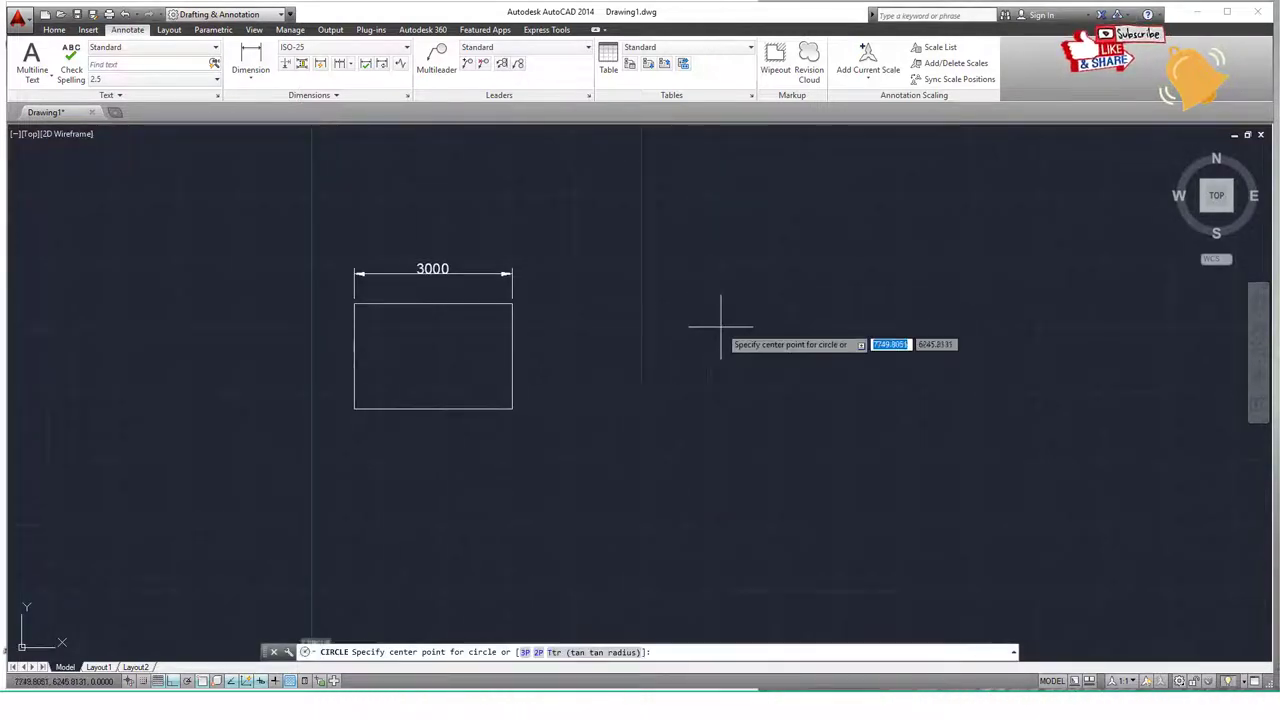
left_click(702, 302)
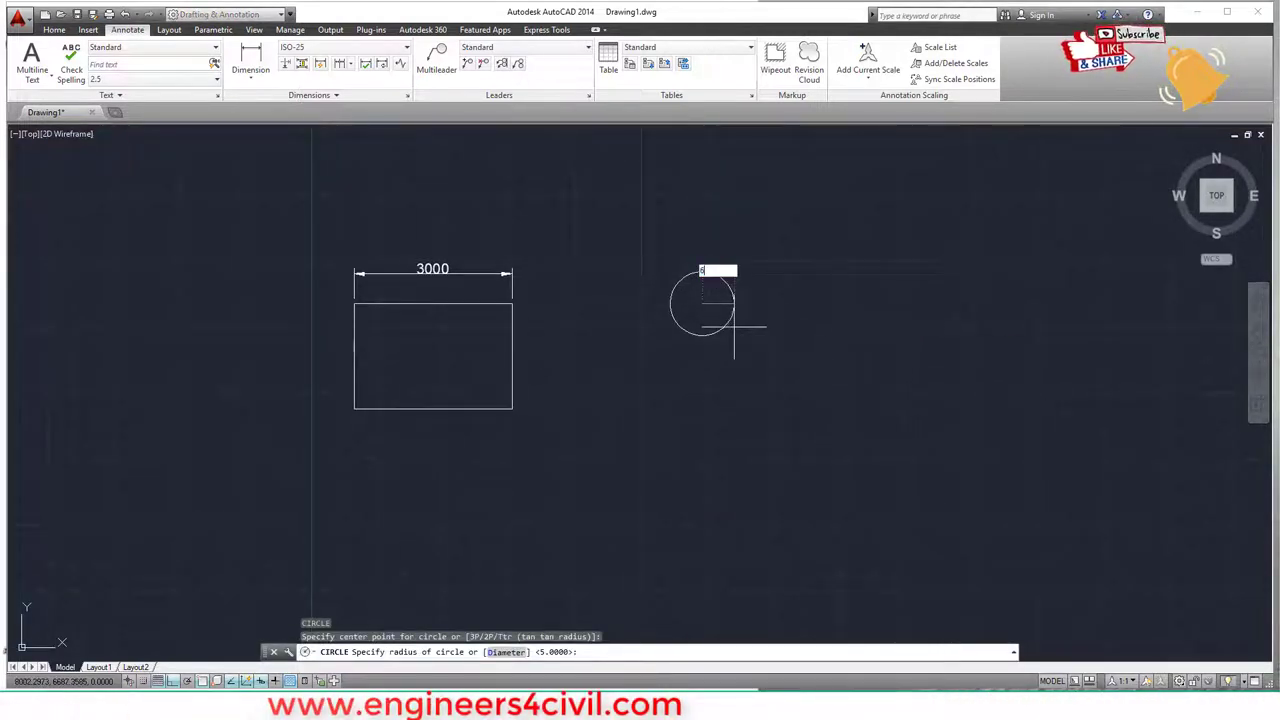
key("Return")
- Draw a second circle below the first one, defined by a diameter of 500
key("Return")
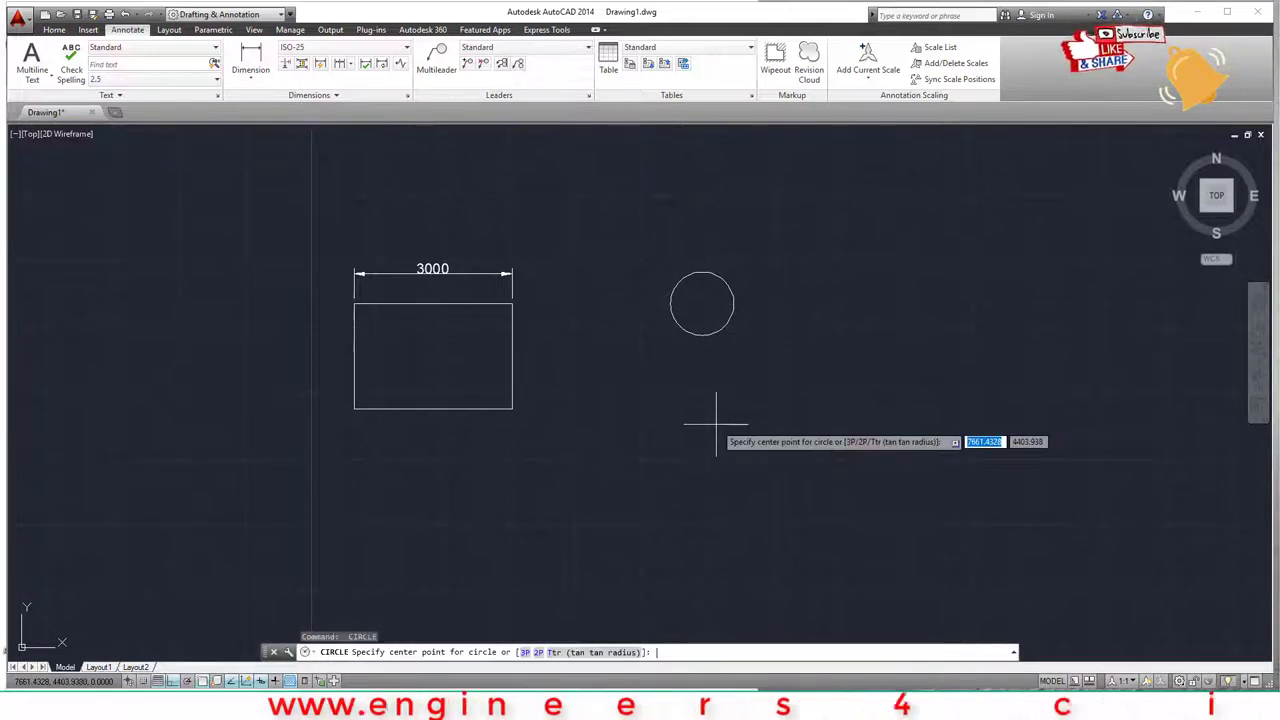
left_click(716, 424)
type("d")
key("Return")
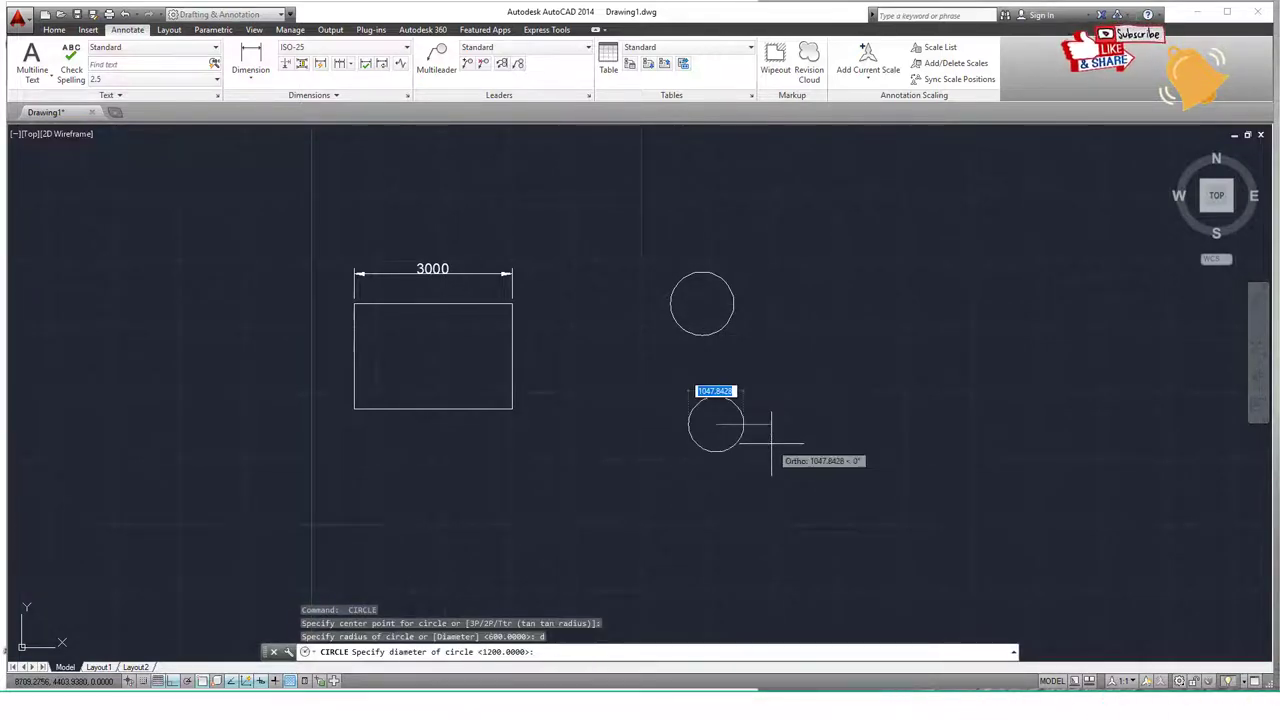
type("500")
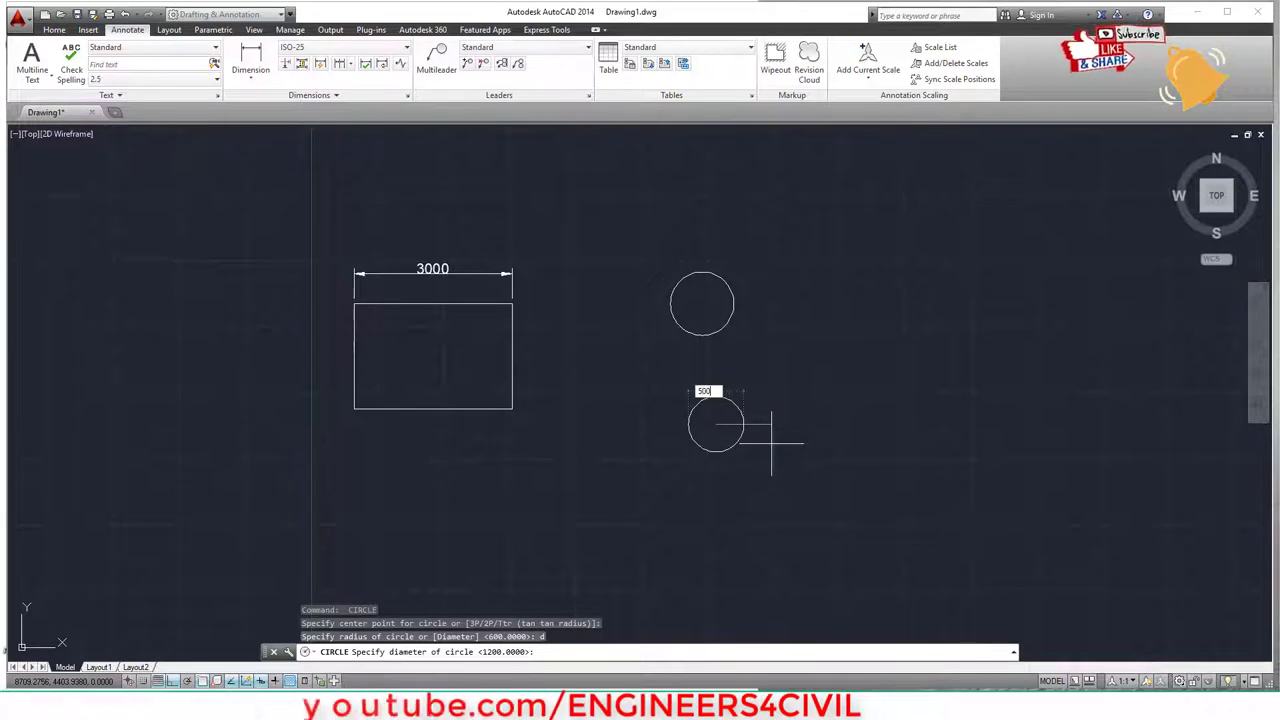
key("Return")
- Add a radius dimension to the larger circle, with its text outside the circle to the upper right
middle_click_drag(760, 405, 732, 423)
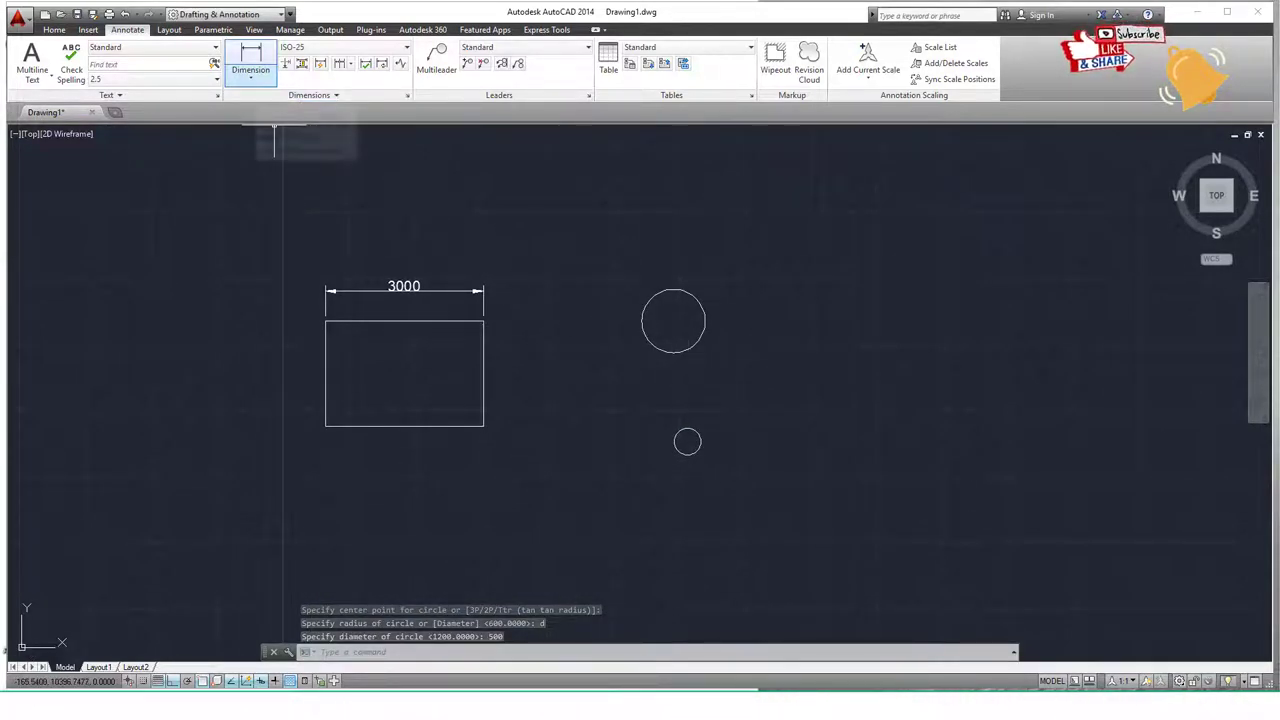
left_click(250, 78)
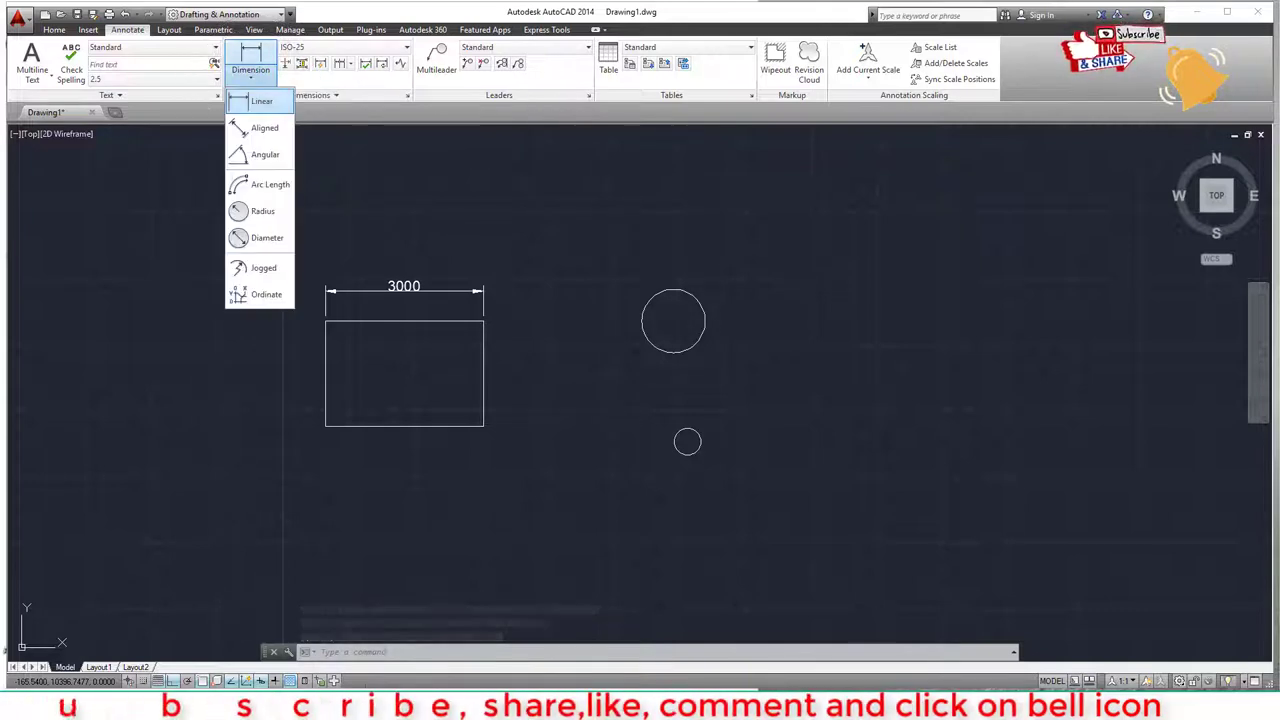
left_click(262, 211)
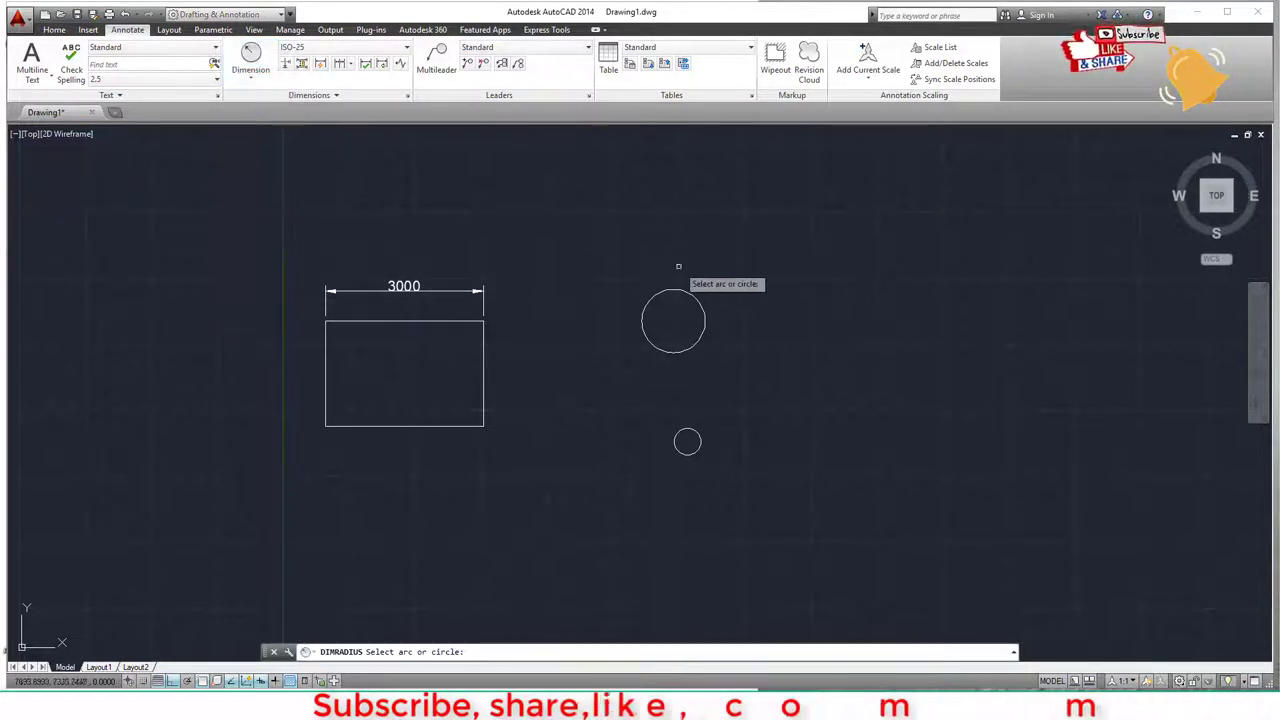
left_click(704, 310)
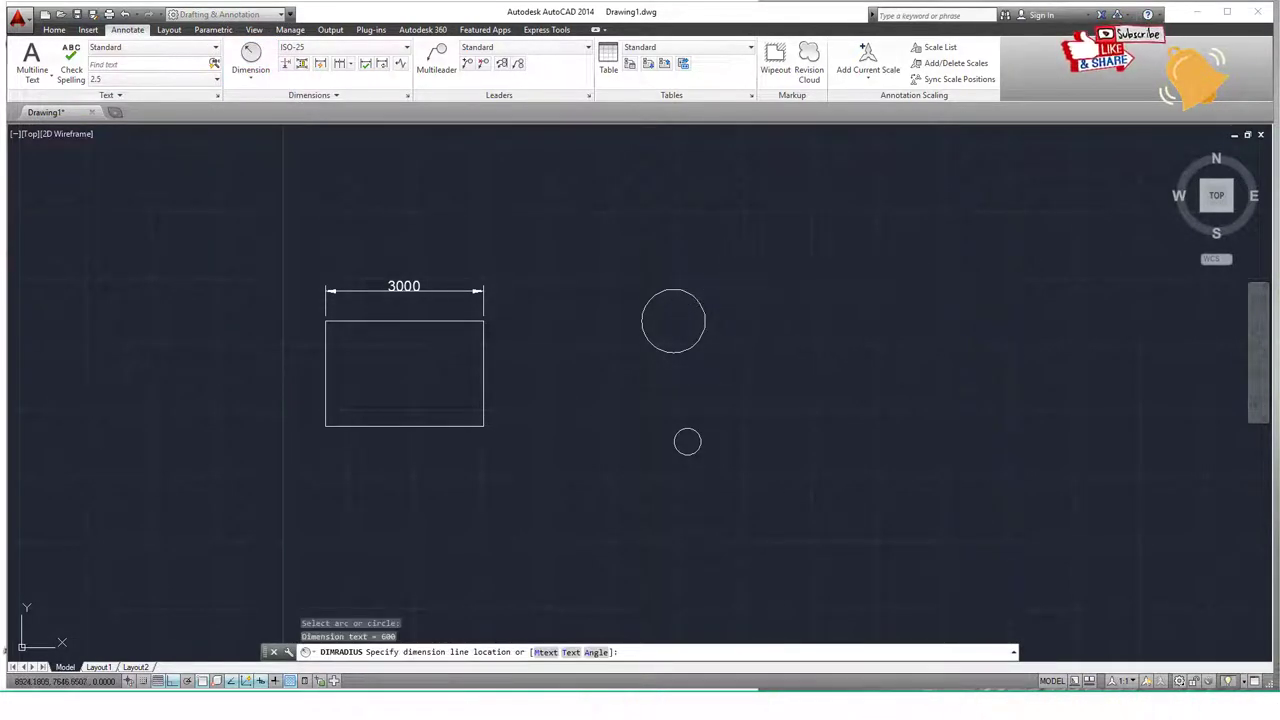
left_click(746, 270)
- Add a diameter dimension to the smaller circle, with its text outside the circle to the upper right
left_click(250, 78)
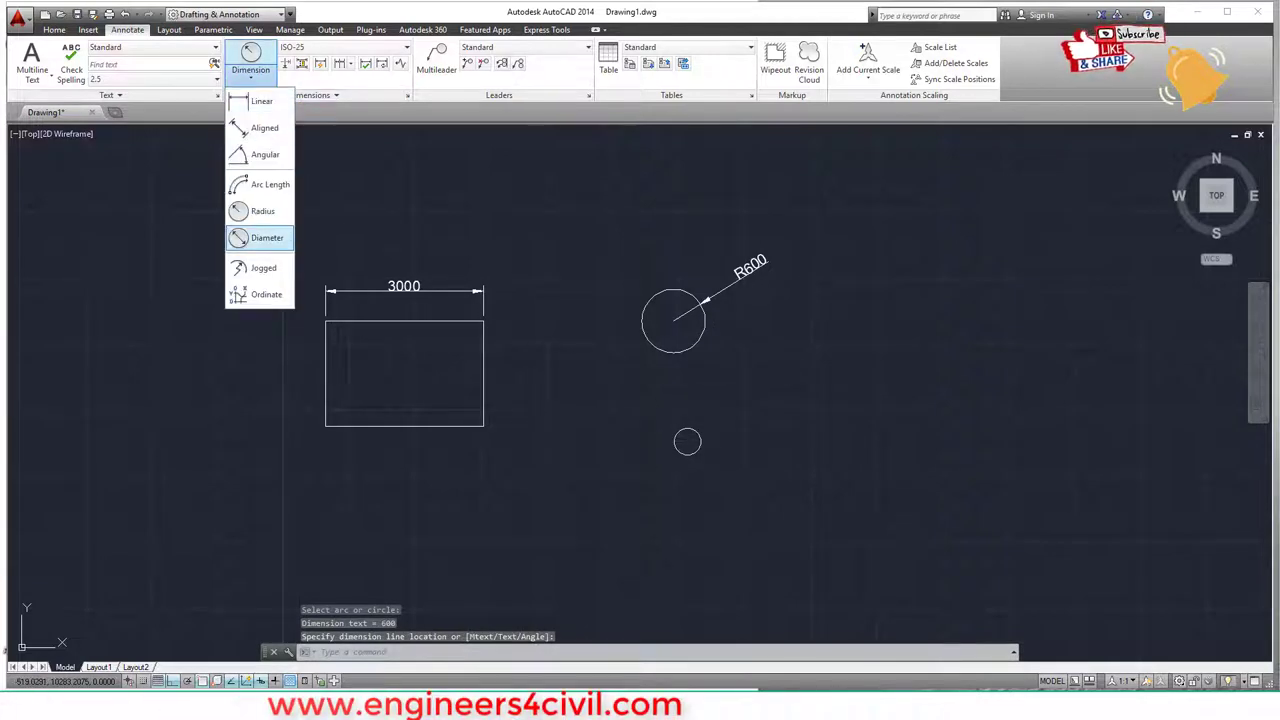
left_click(262, 237)
left_click(686, 429)
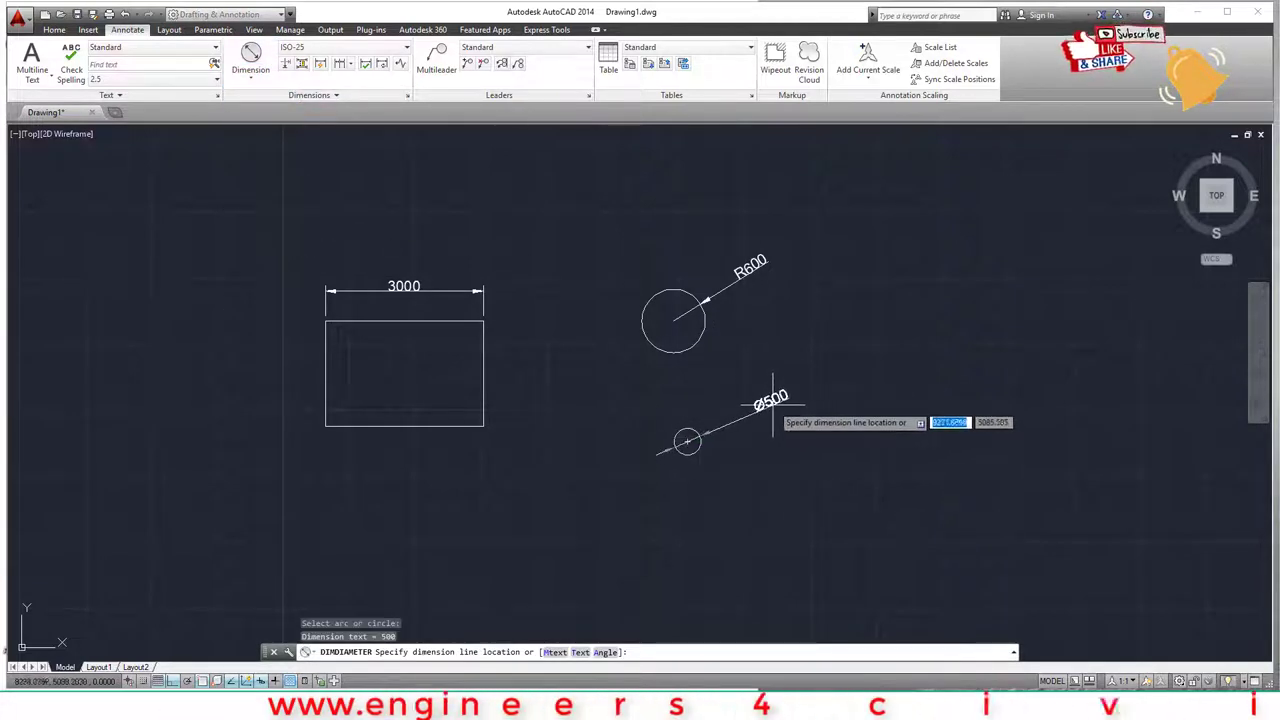
left_click(735, 417)
- Draw a rectangle 2000 wide and 3000 high with the Rectangle command, above and to the right of the two circles
middle_click_drag(673, 470, 595, 506)
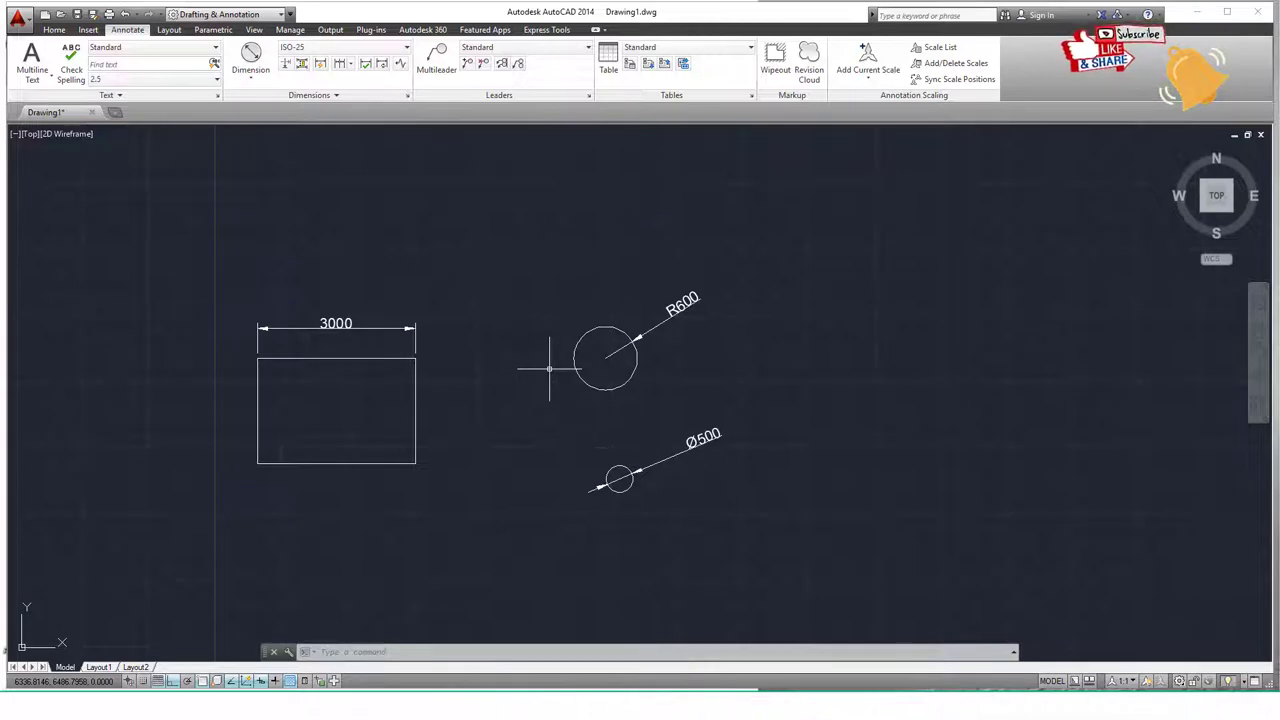
middle_click_drag(517, 346, 498, 346)
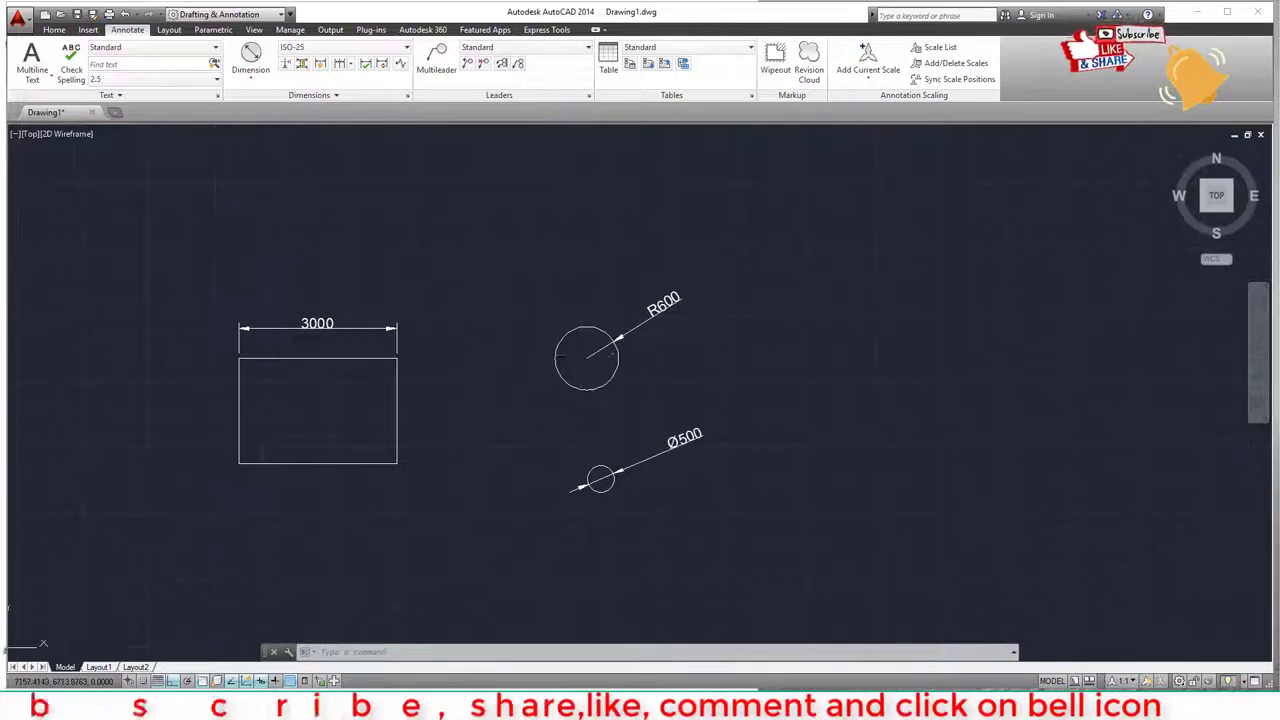
middle_click_drag(386, 110, 268, 129)
left_click(54, 29)
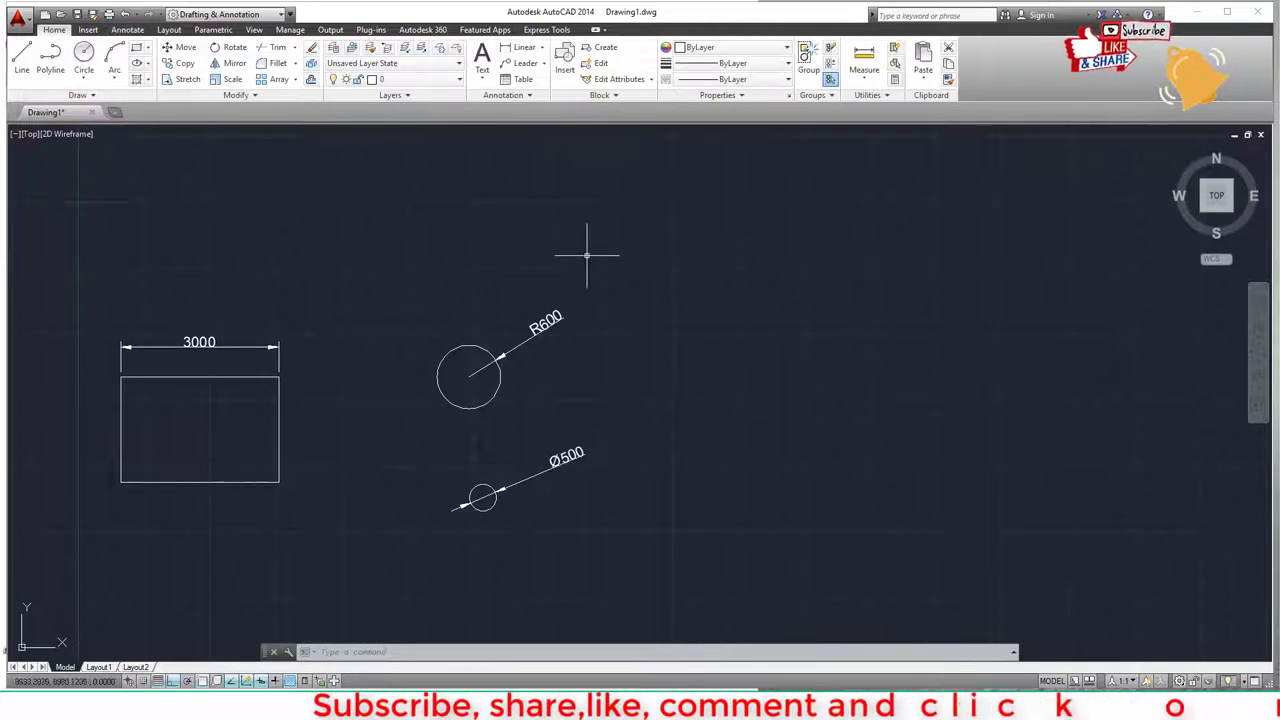
left_click(720, 293)
key("Escape")
type("re")
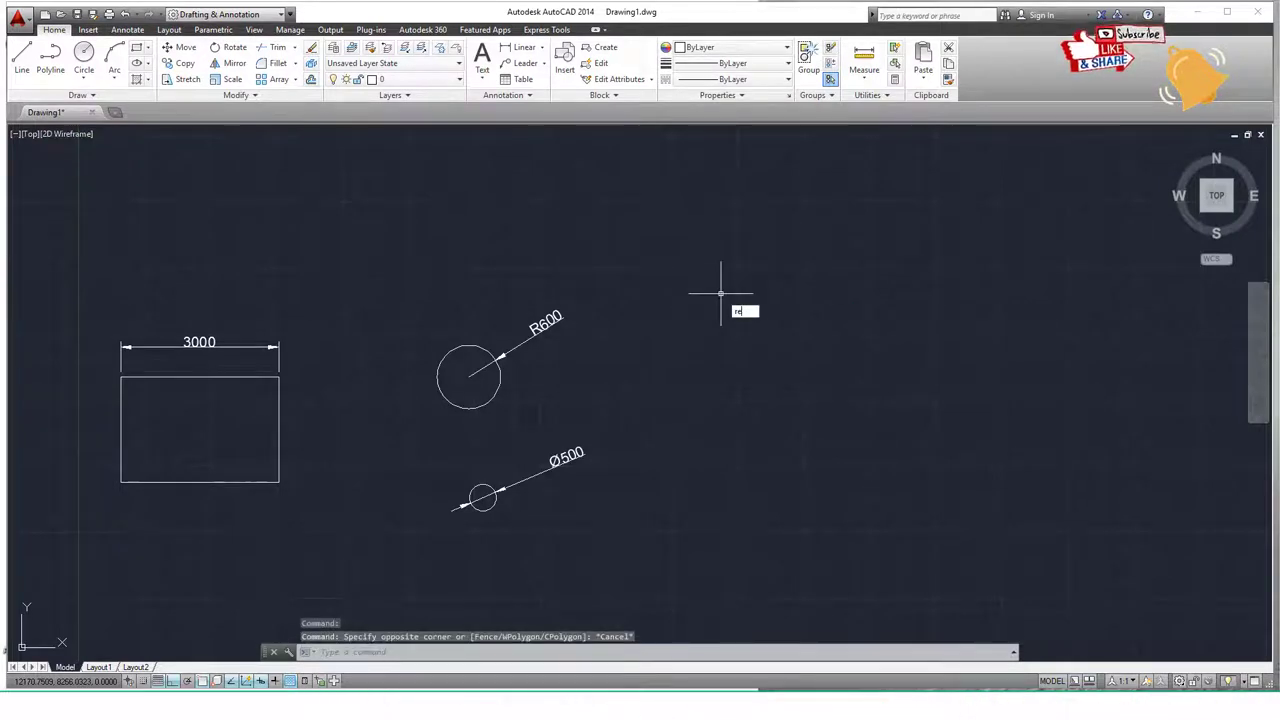
type("c")
key("Return")
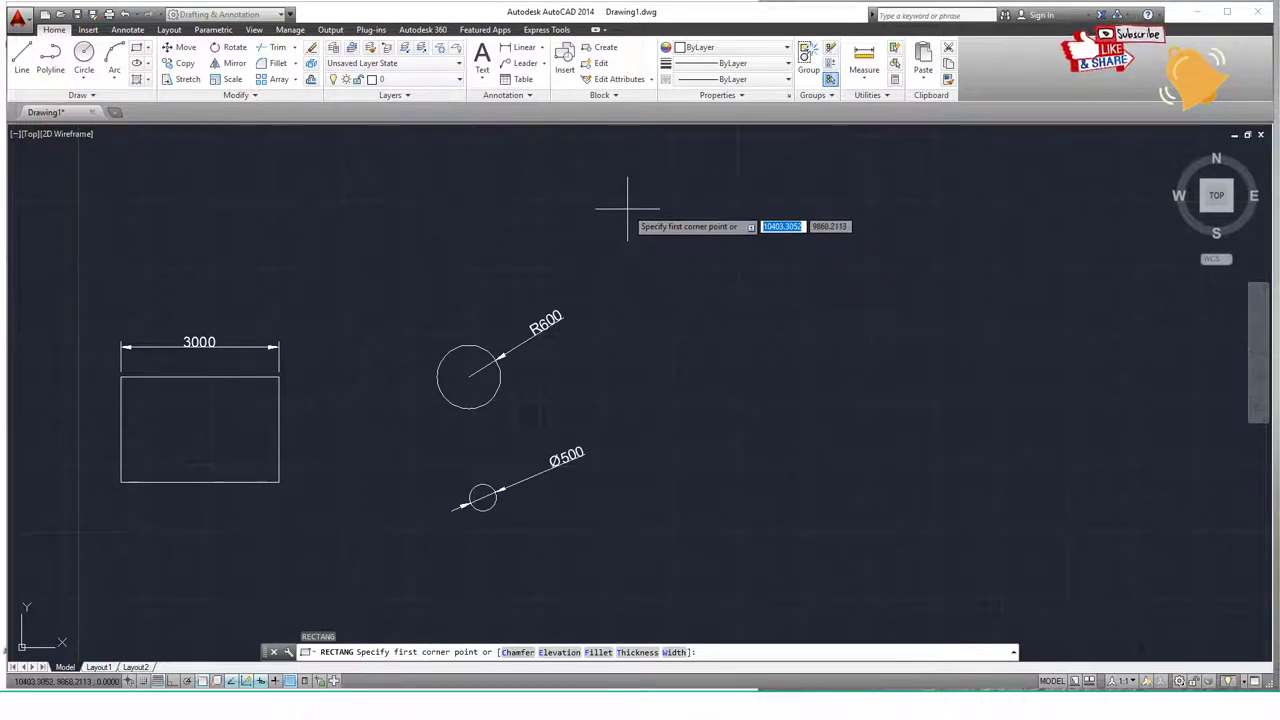
left_click(627, 209)
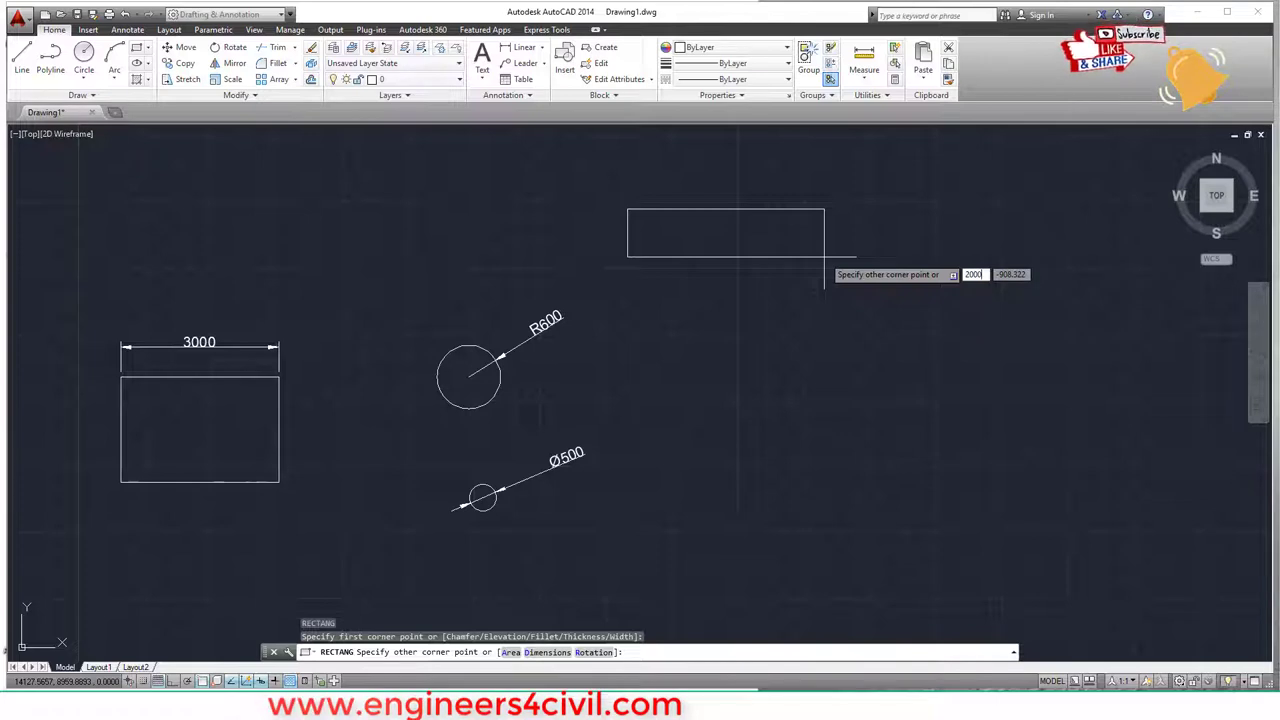
key("Tab")
type("3000")
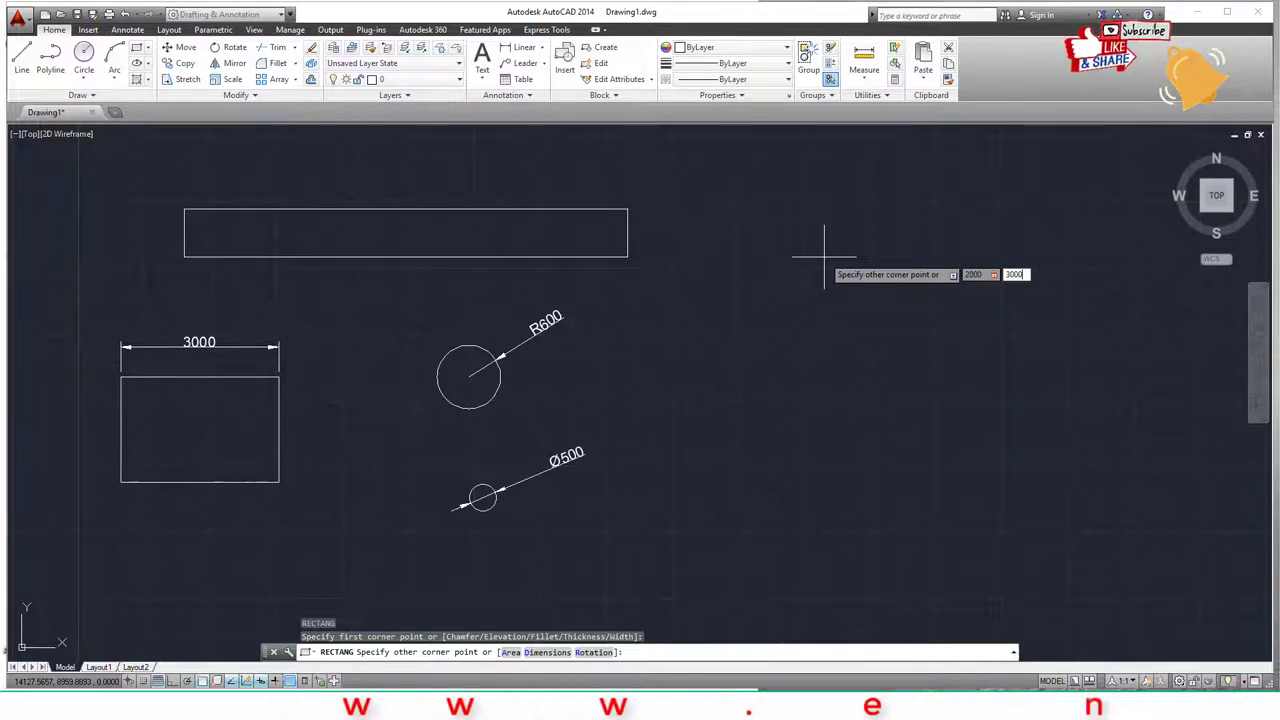
key("Return")
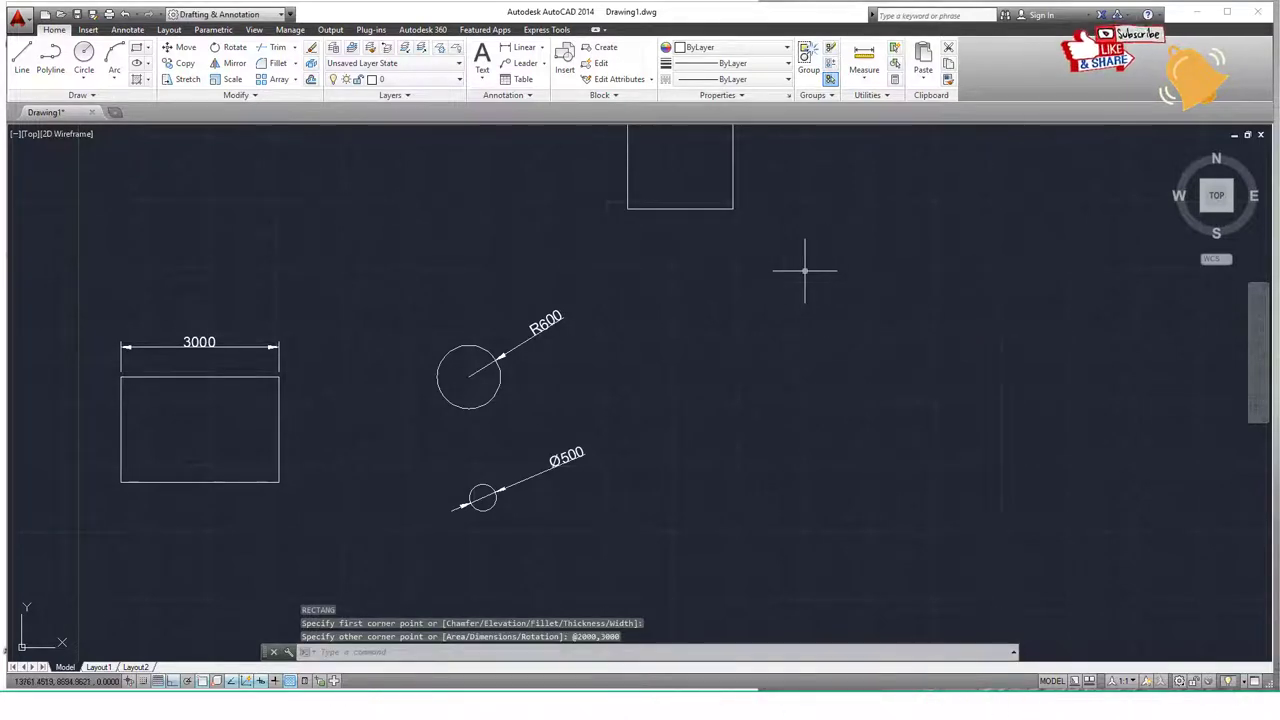
- Draw a horizontal line 50000 long above the rectangles and circles, running to the right
middle_click_drag(804, 270, 817, 463)
scroll(757, 370, "down", 3)
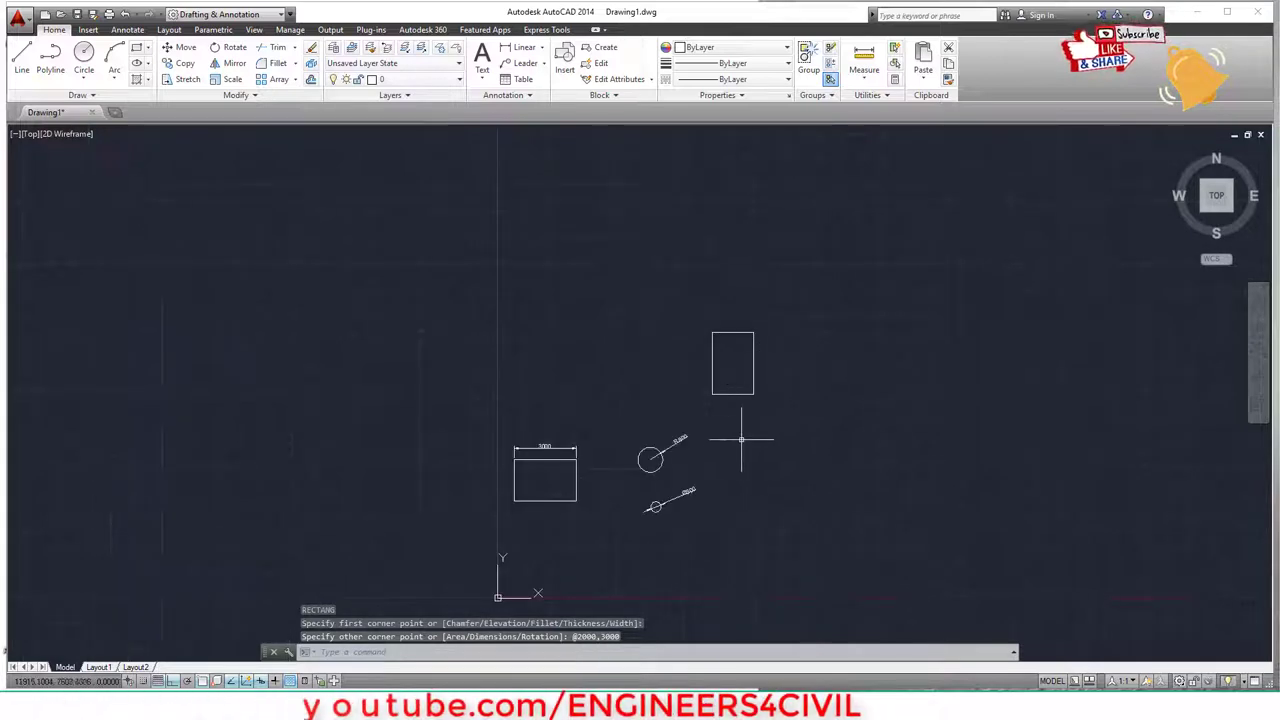
middle_click_drag(741, 439, 640, 398)
scroll(640, 400, "up", 2)
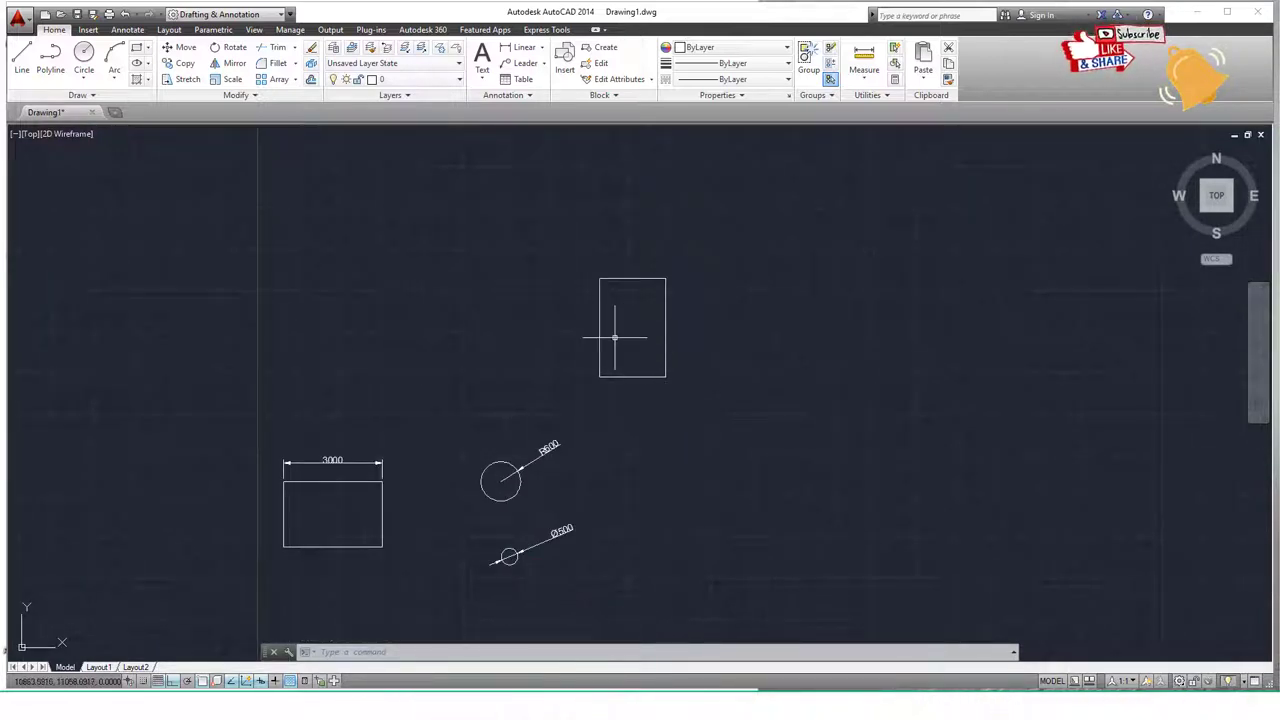
middle_click_drag(465, 252, 496, 325)
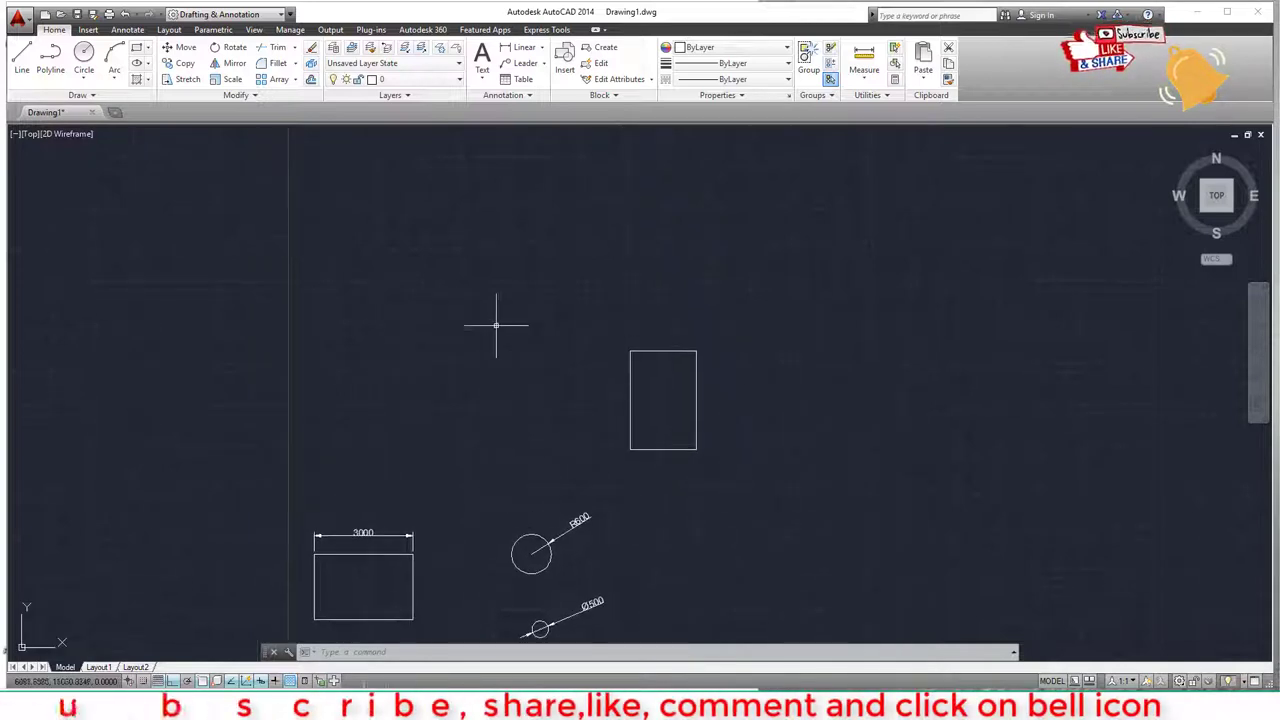
type("l")
key("Return")
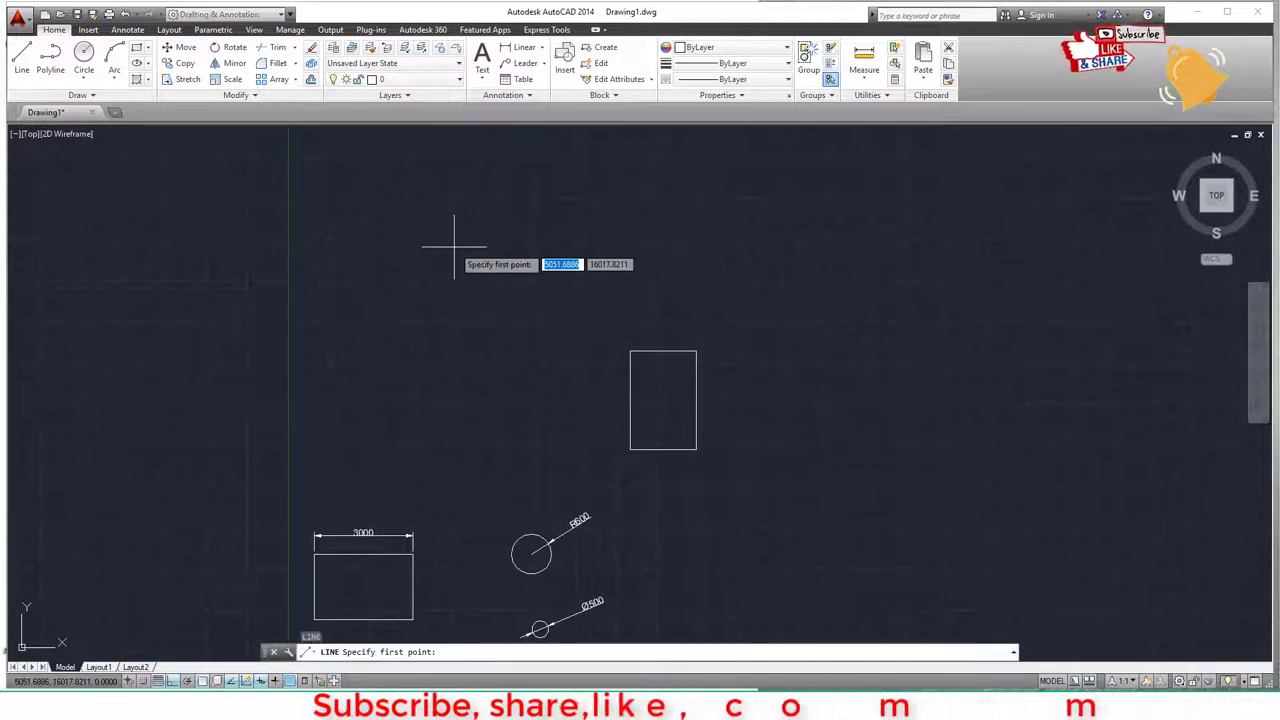
left_click(441, 234)
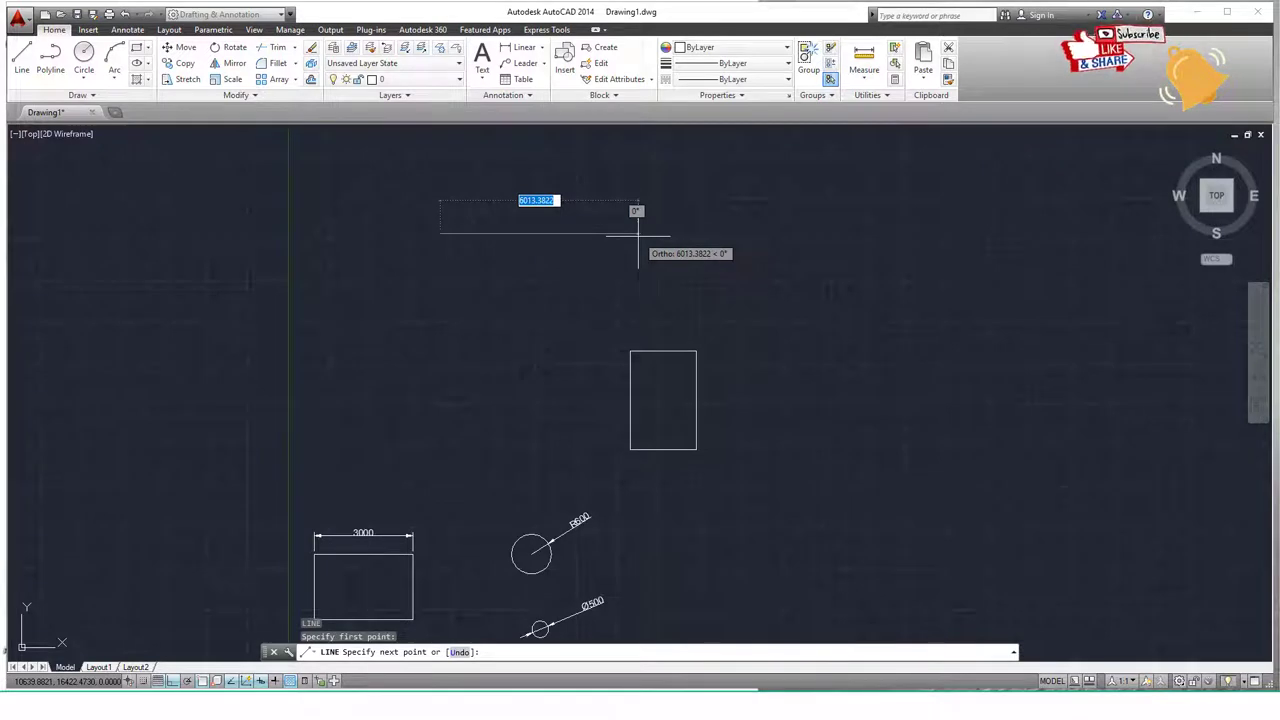
type("50000")
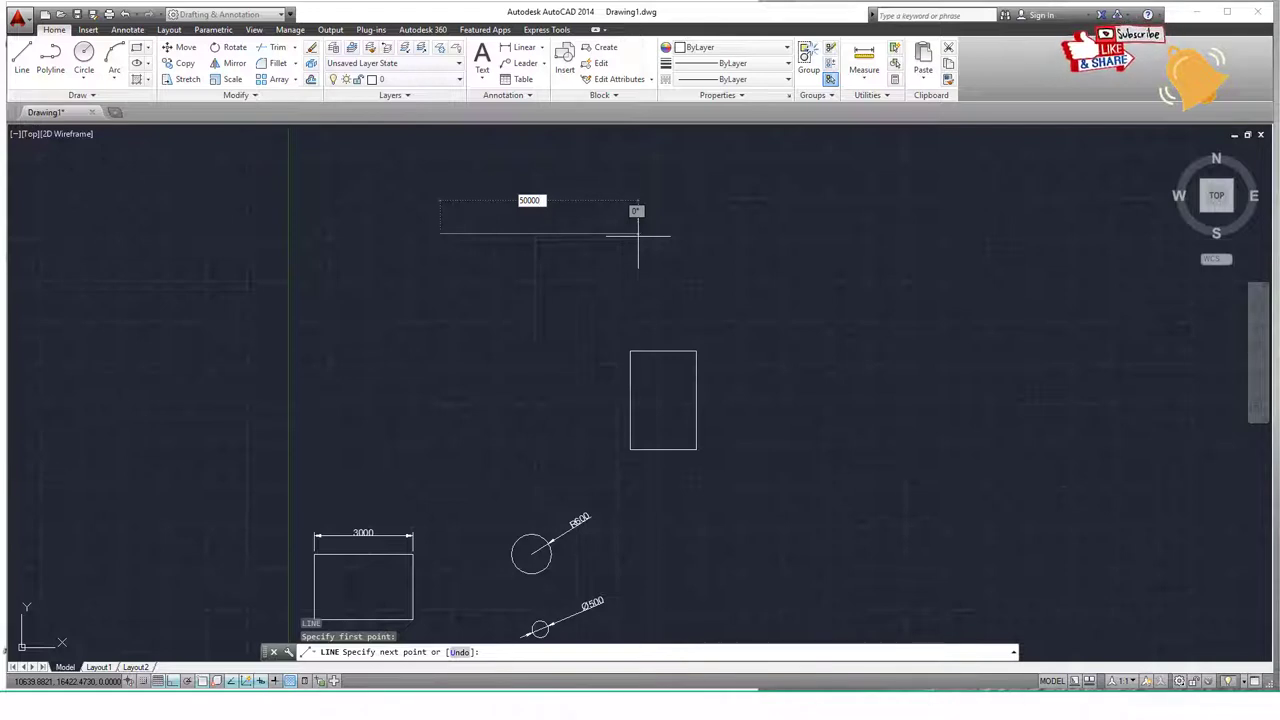
key("Return")
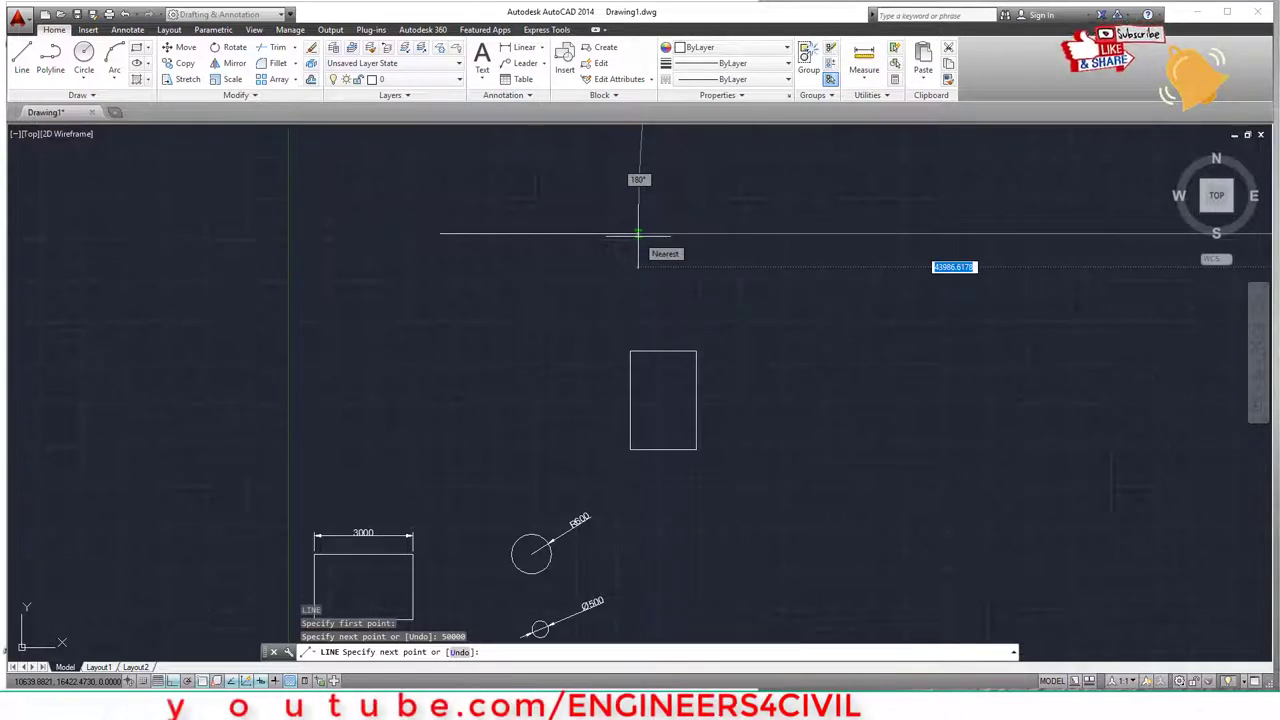
key("Escape")
scroll(634, 234, "down", 3)
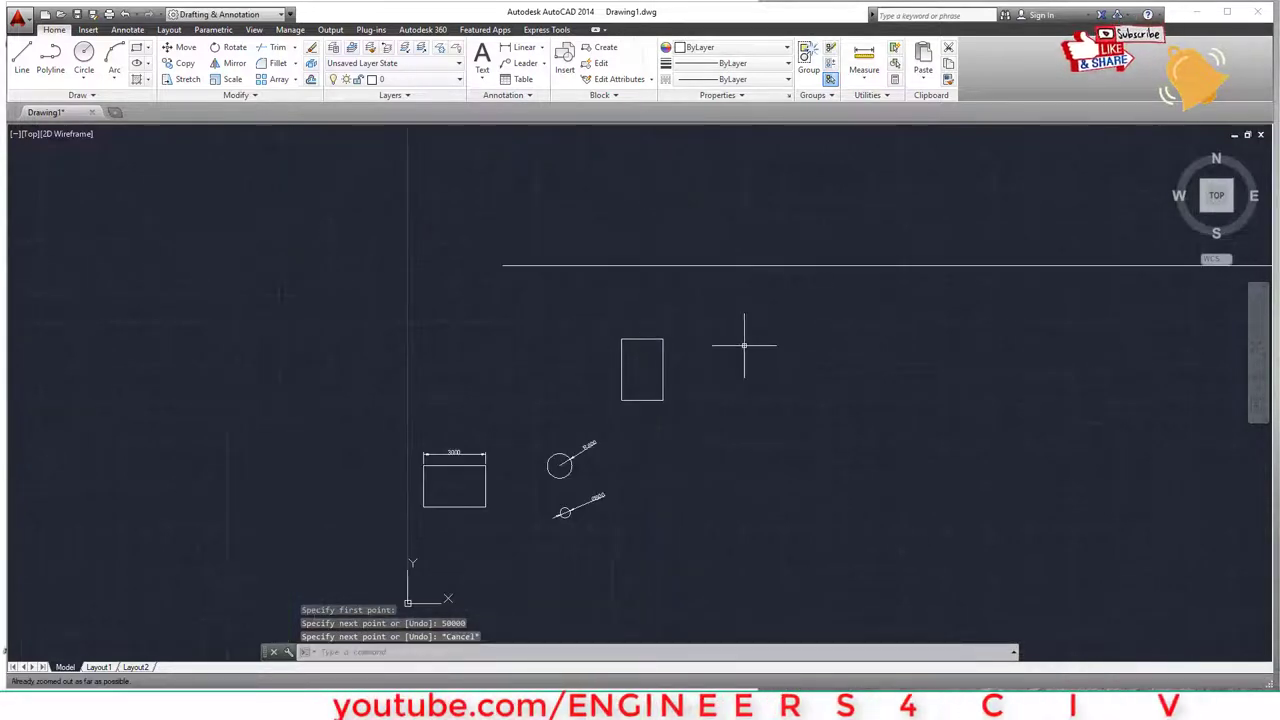
- Use Zoom All to fit the drawing in view and examine the full extent of the 50000 line beside the smaller shapes
middle_click_drag(1060, 290, 875, 314)
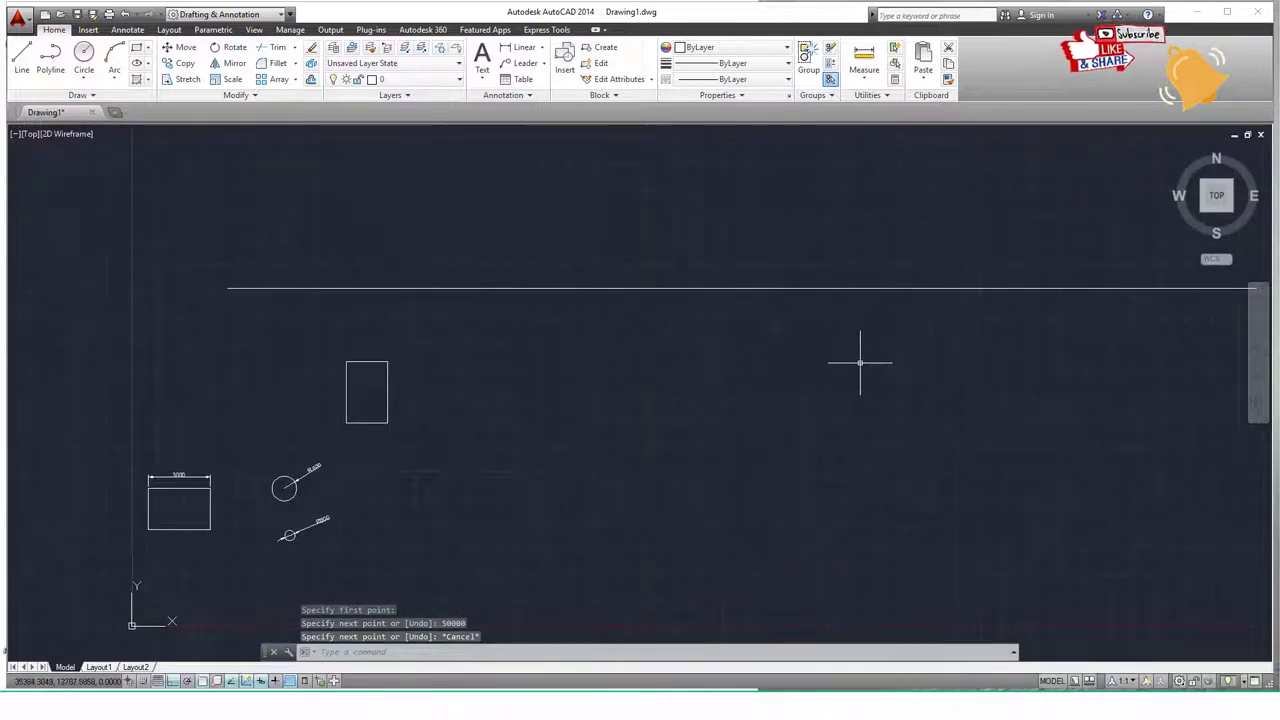
mouse_move(859, 363)
middle_mouse_down()
mouse_move(827, 363)
mouse_move(878, 354)
middle_mouse_up()
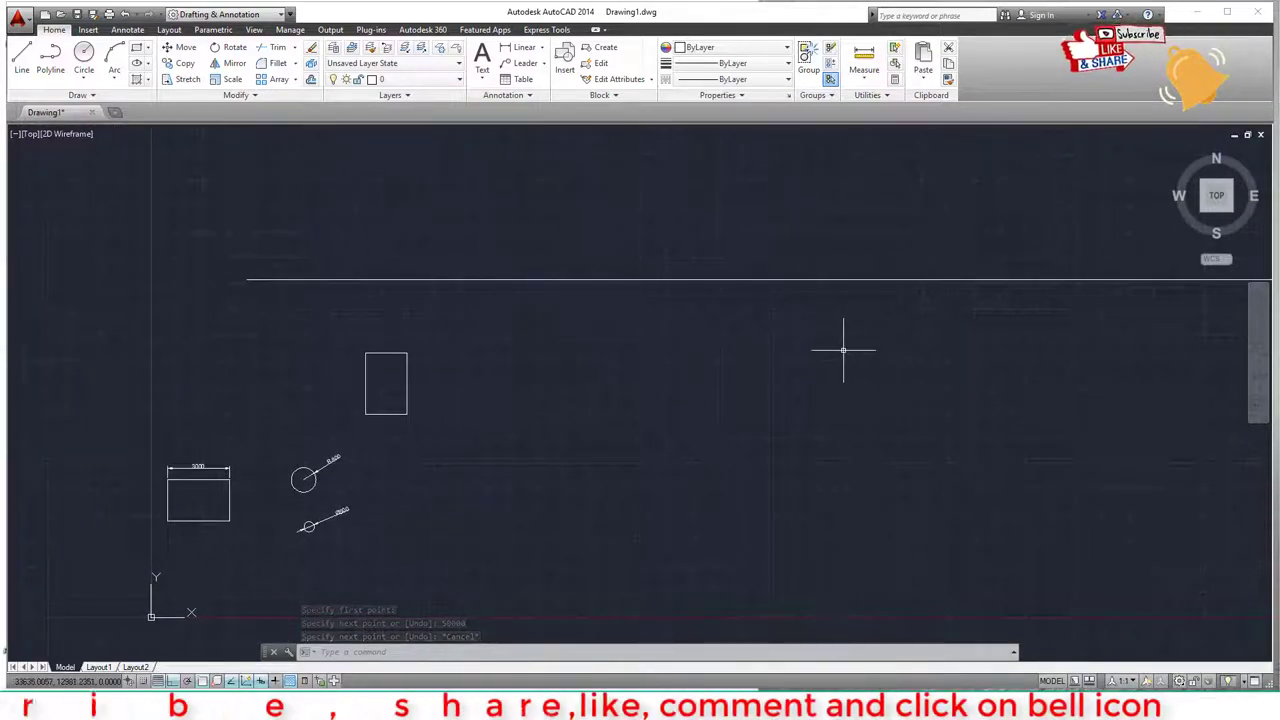
type("z")
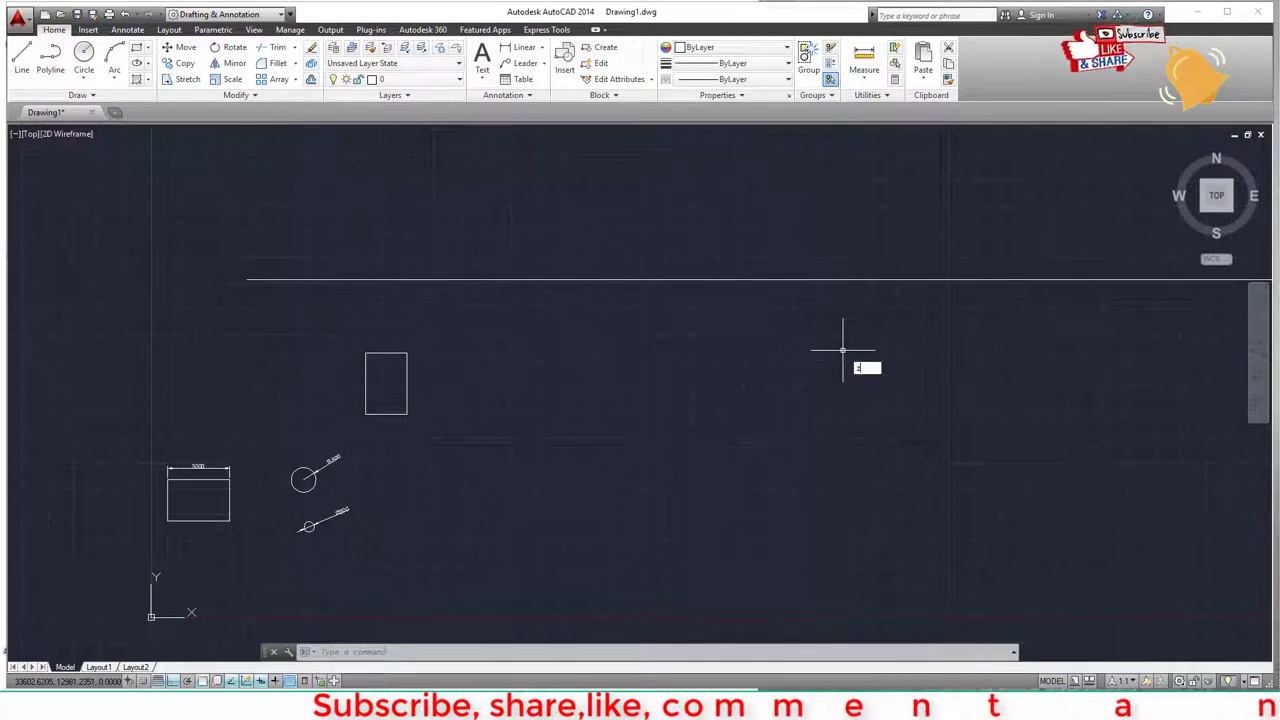
key("Return")
type("a")
key("Return")
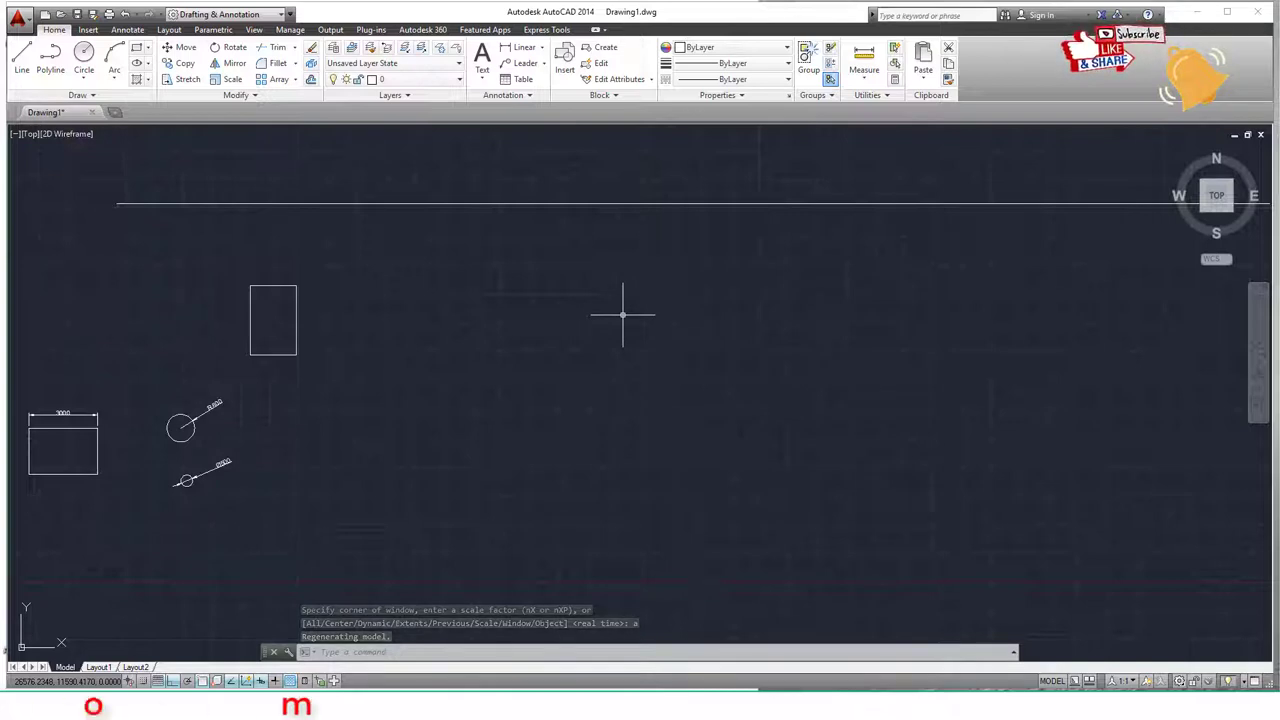
scroll(622, 314, "down", 4)
mouse_move(763, 303)
middle_mouse_down()
mouse_move(666, 357)
mouse_move(674, 349)
middle_mouse_up()
scroll(674, 349, "up", 2)
scroll(674, 349, "down", 4)
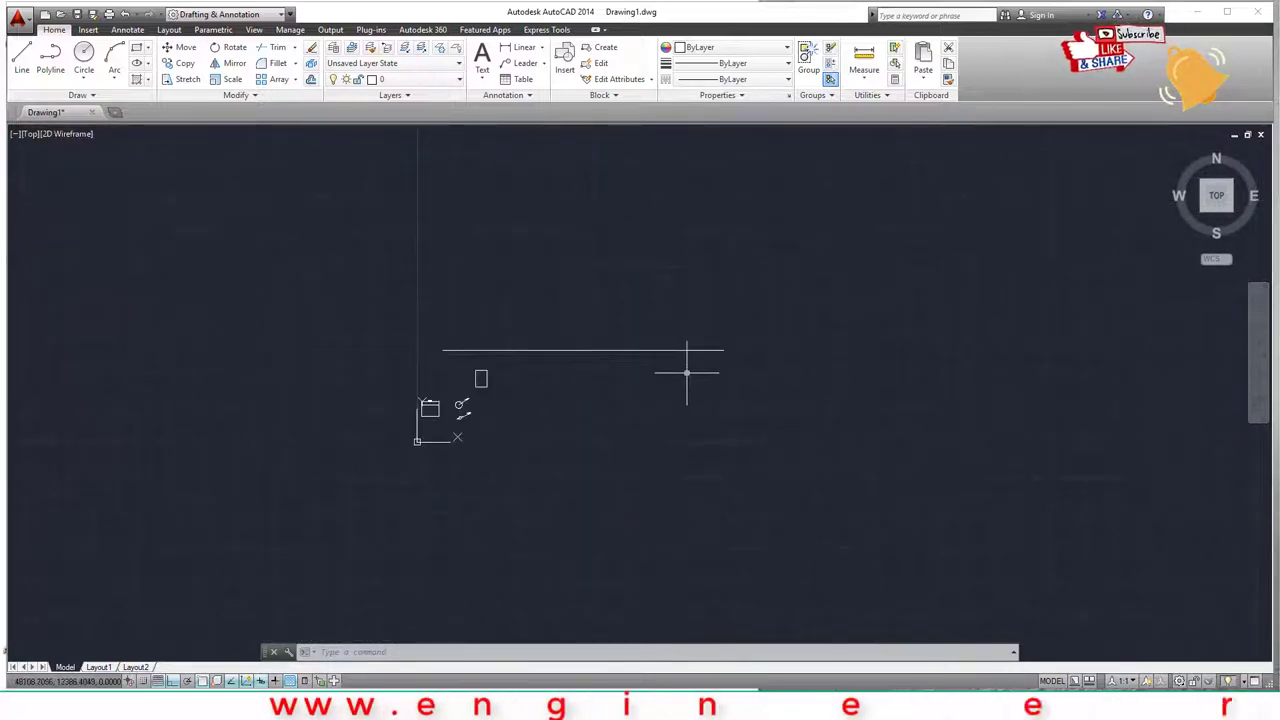
scroll(590, 372, "up", 4)
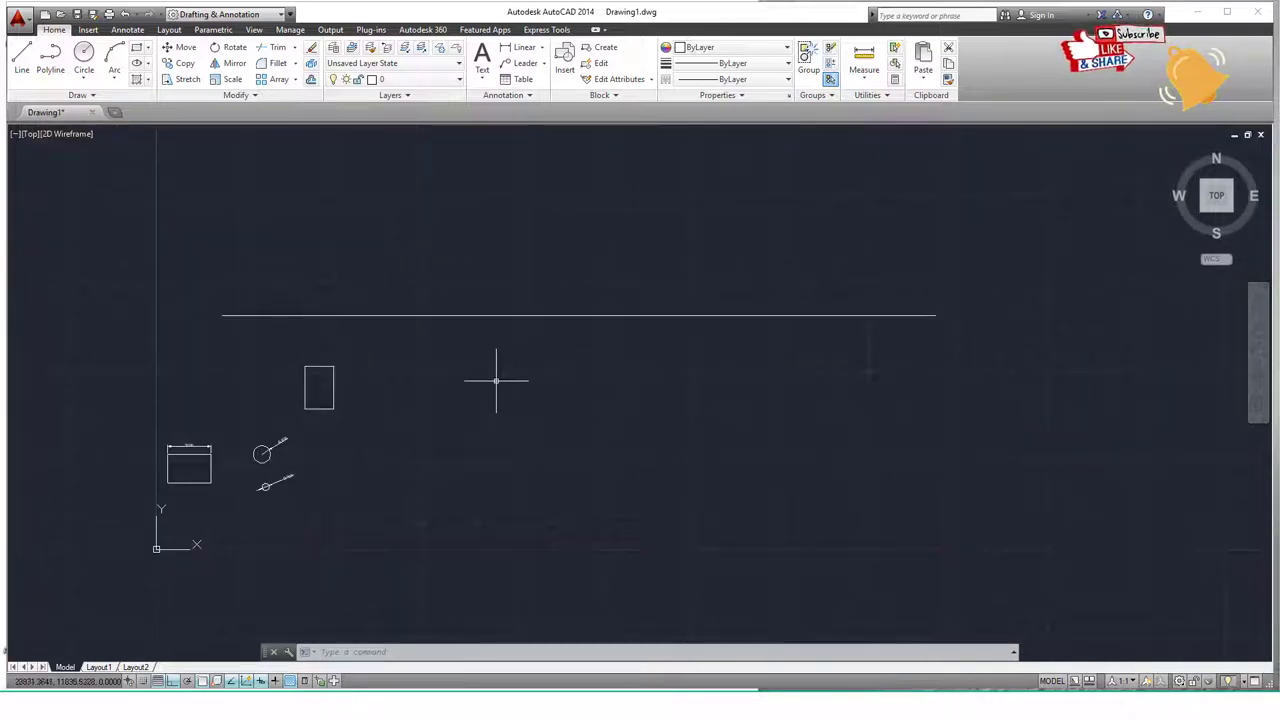
middle_click_drag(496, 380, 572, 375)
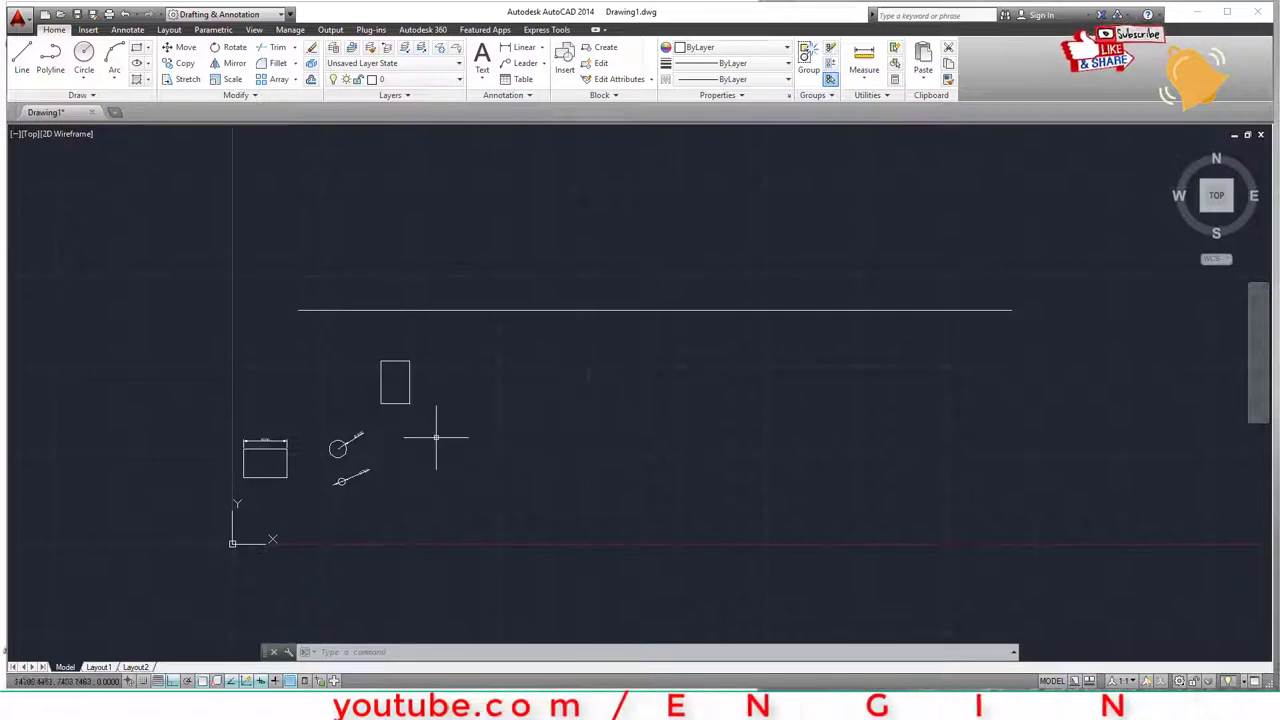
scroll(365, 396, "up", 6)
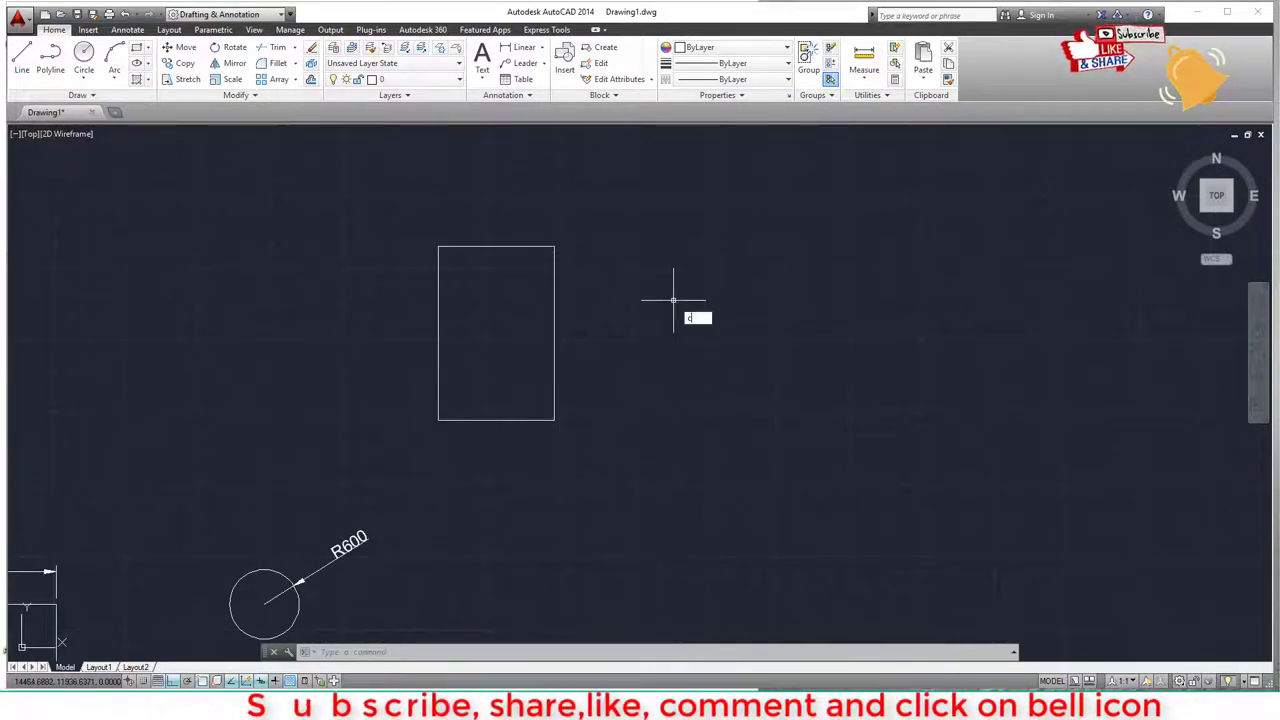
key("Return")
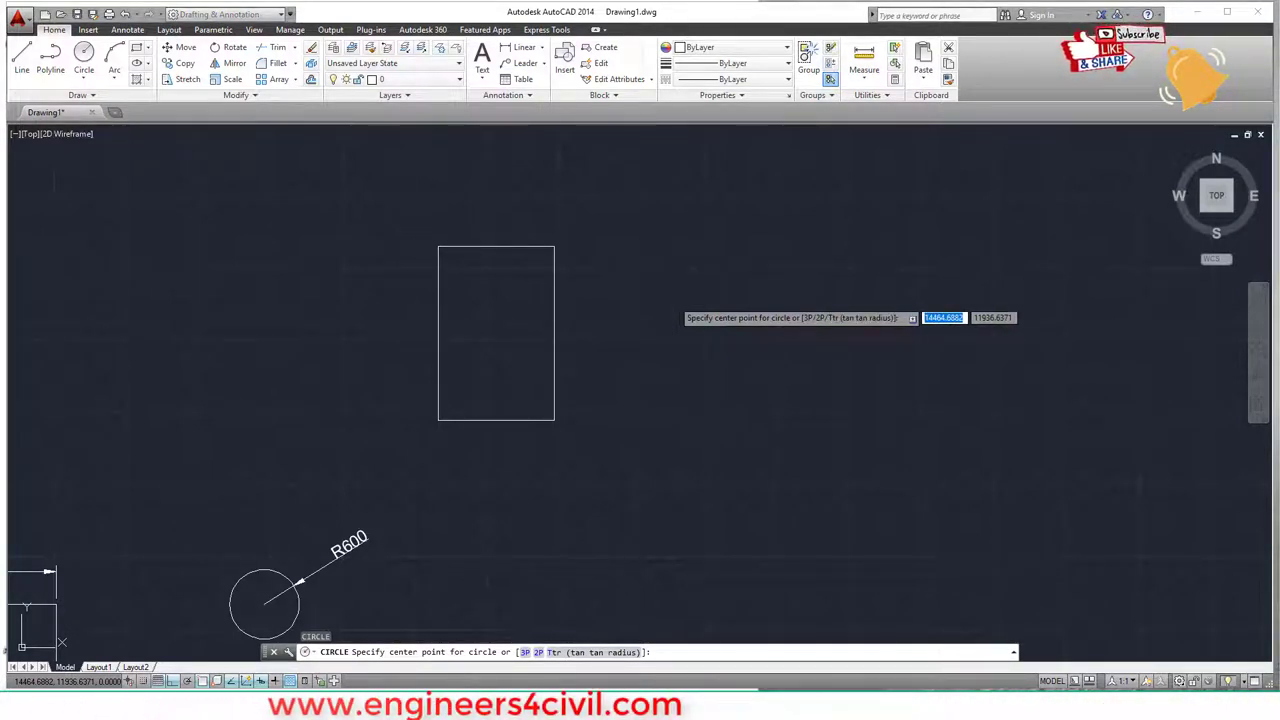
key("Escape")
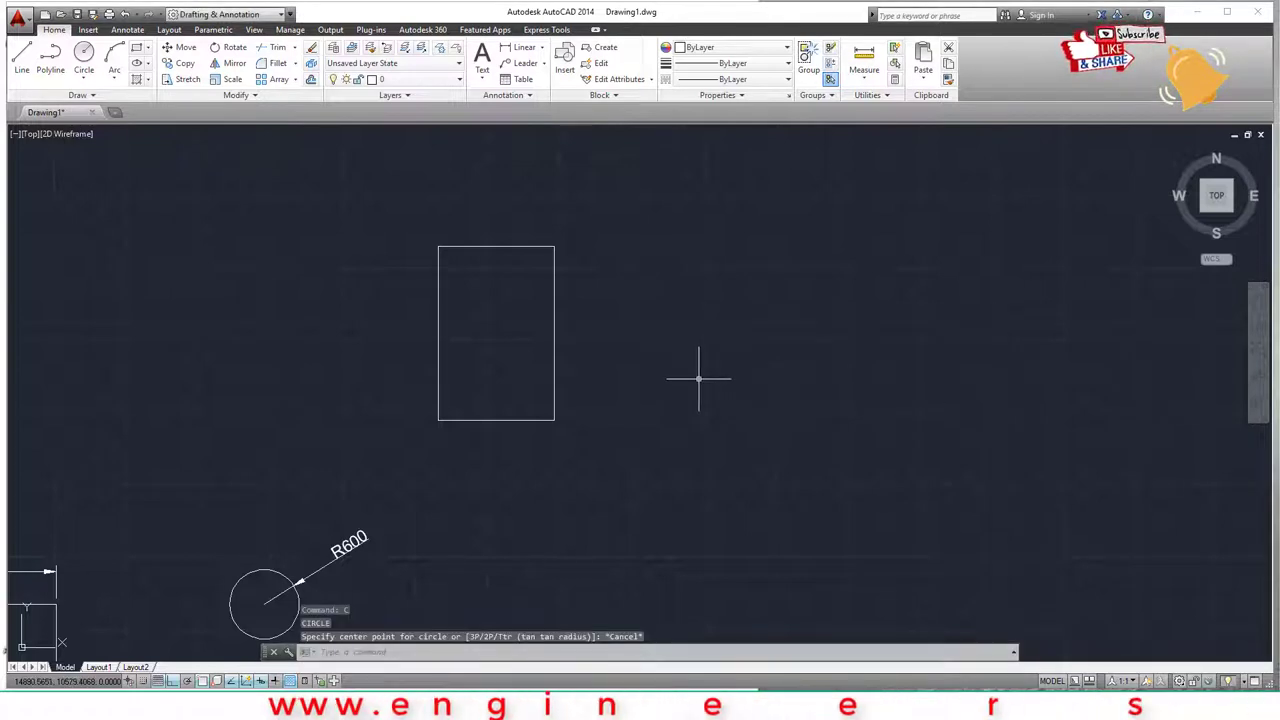
type("c")
key("Return")
left_click(674, 255)
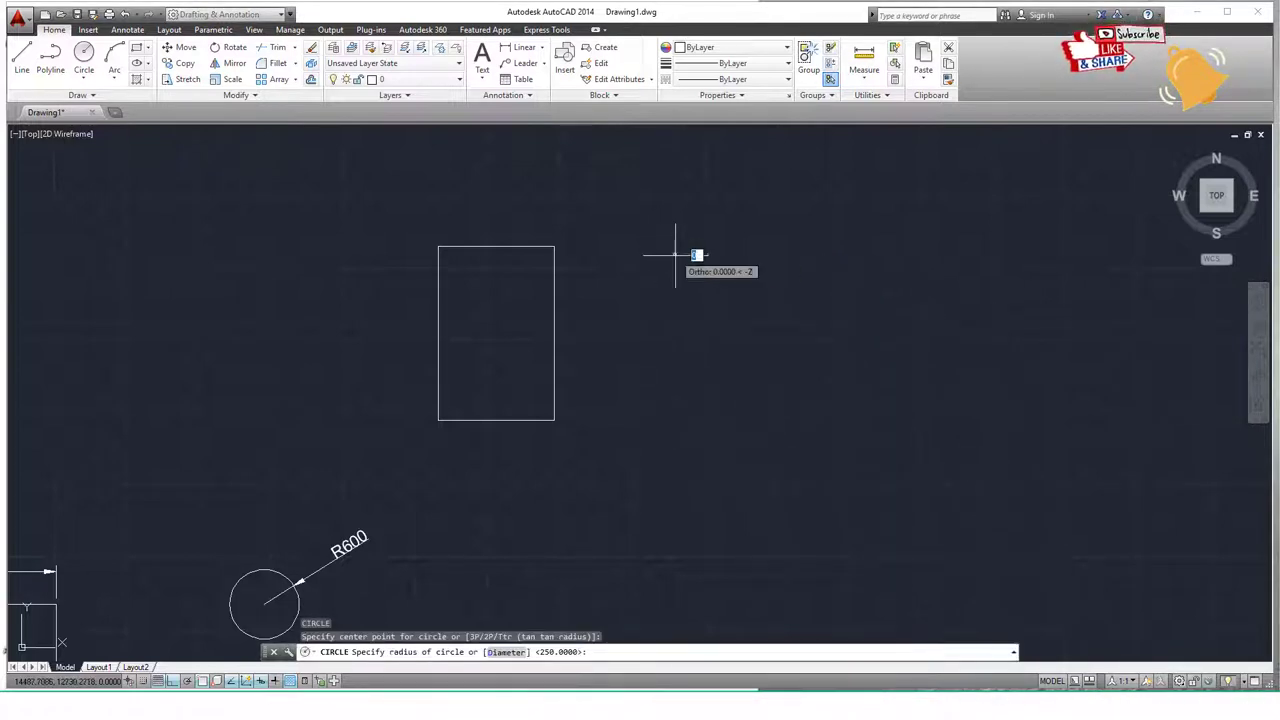
key("Down")
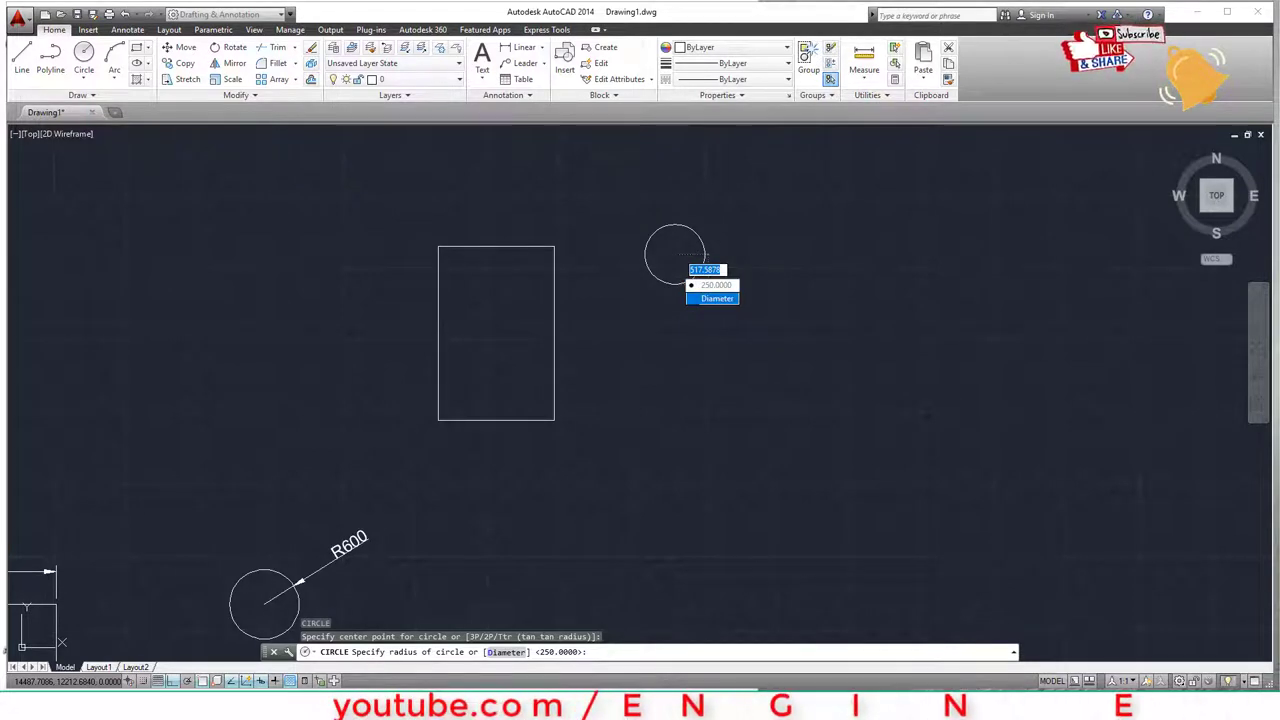
key("Return")
key("Escape")
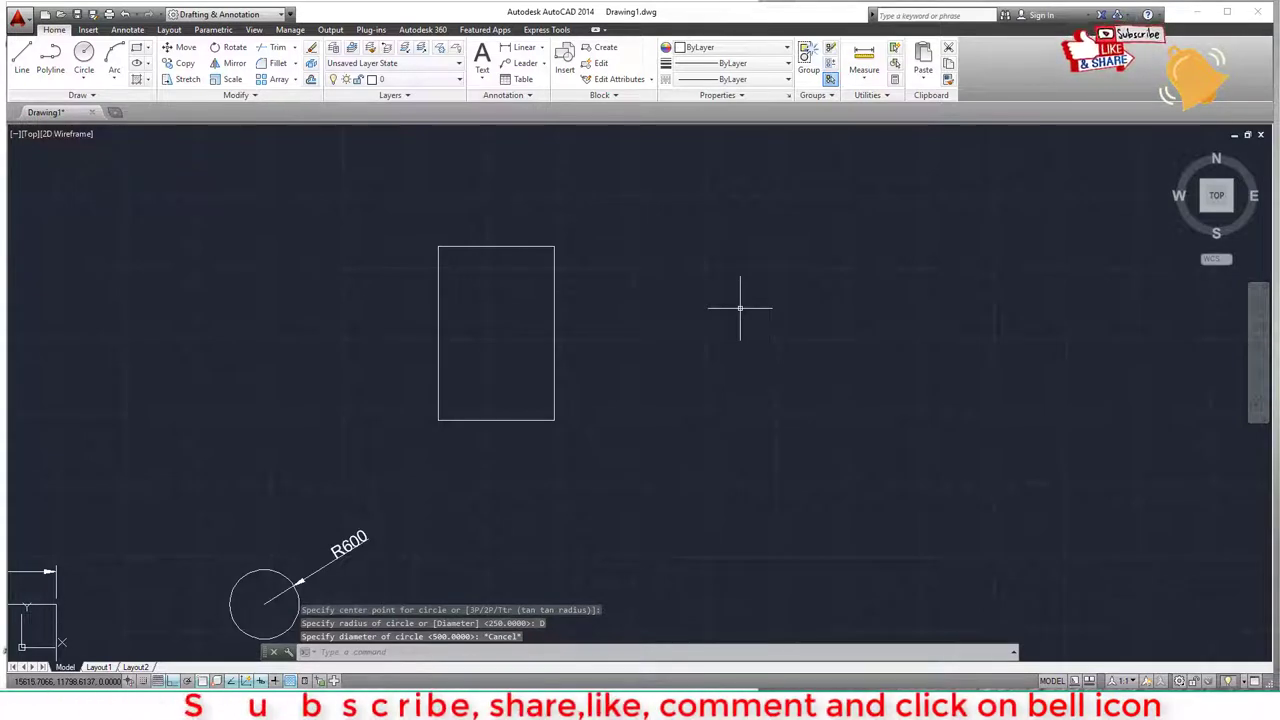
- Draw a two-point (2P) circle whose diameter is the top edge of the 2000 by 3000 rectangle
key("Return")
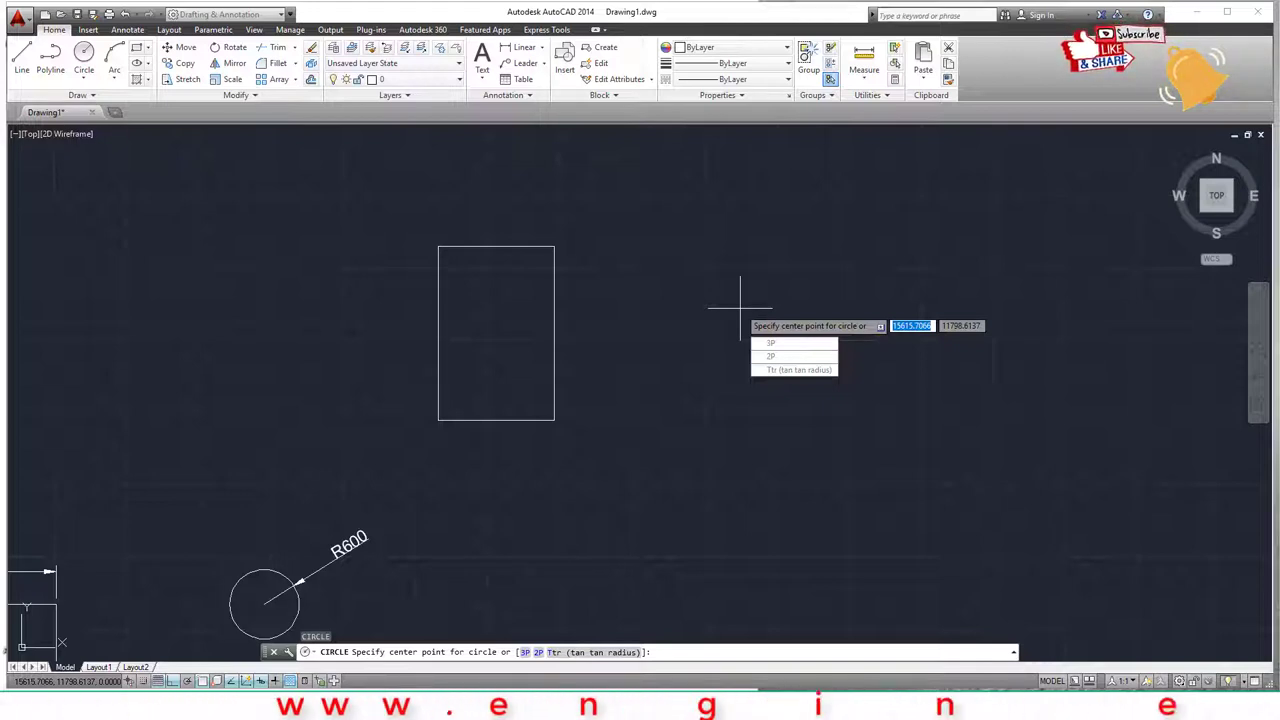
key("Down")
key("Down")
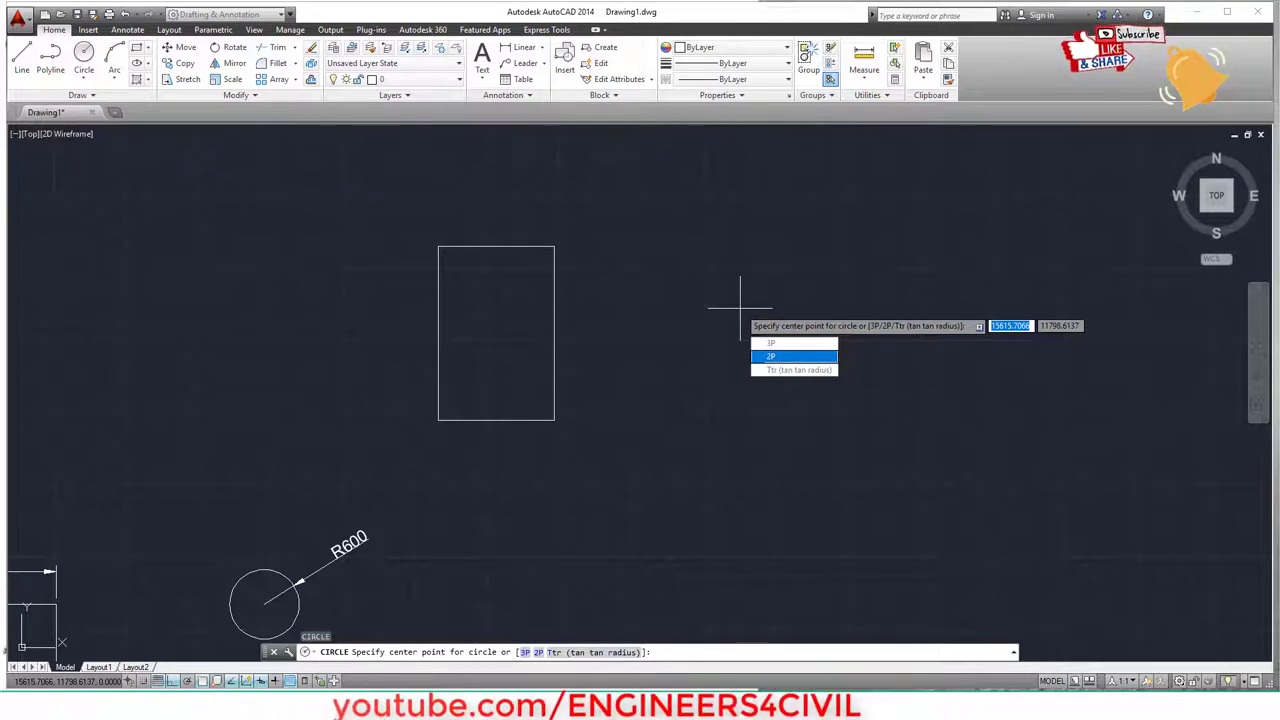
key("Return")
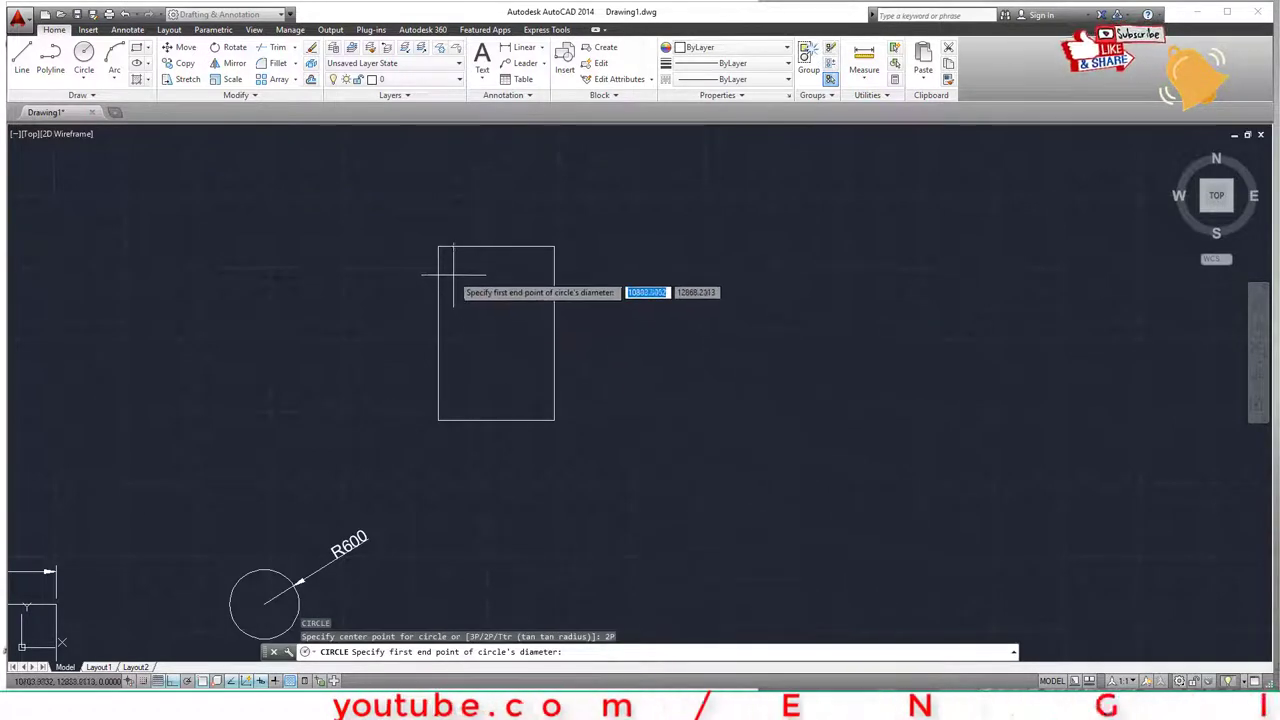
left_click(438, 246)
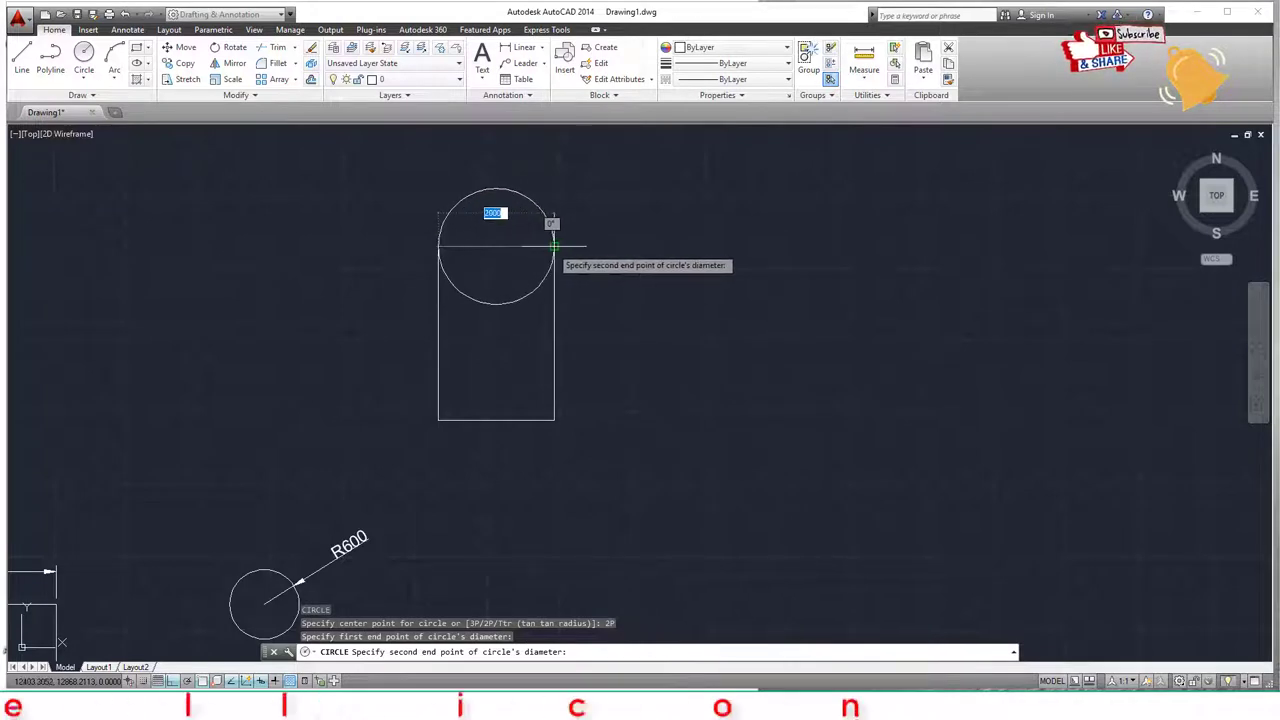
left_click(554, 246)
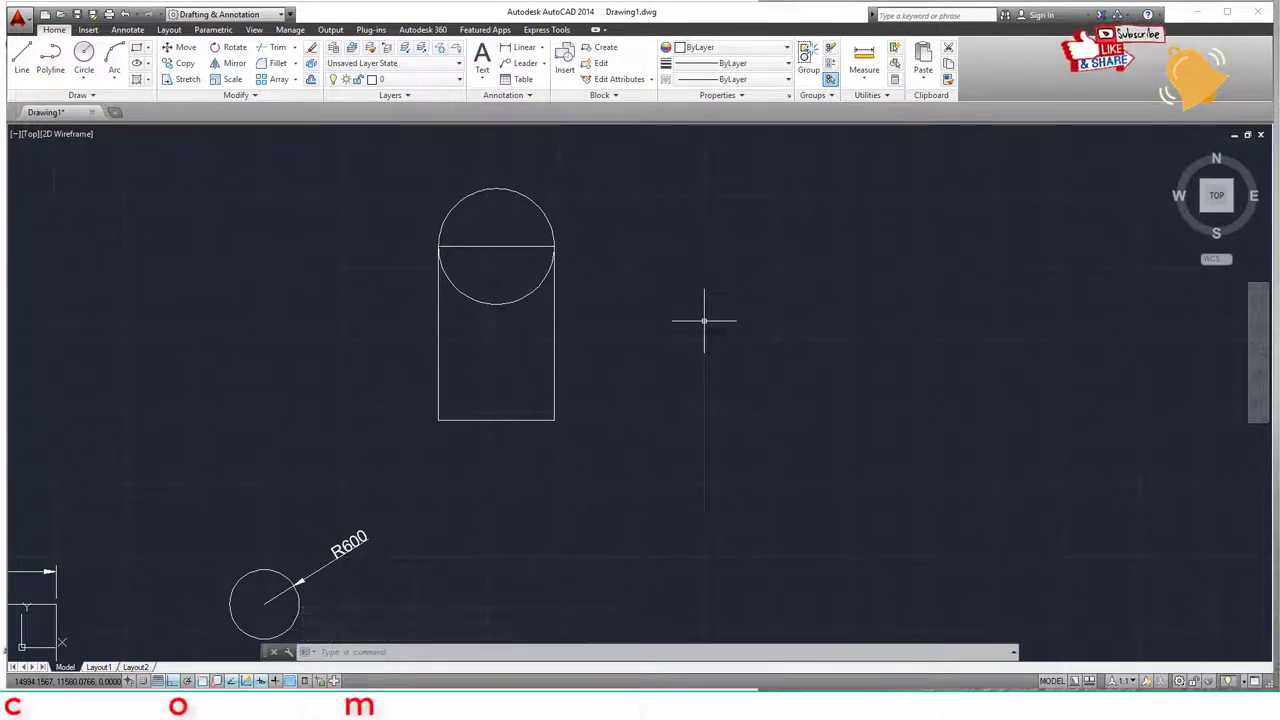
- Draw a three-point (3P) circle through the lower-left, lower-right and upper-right corners of the 2000 by 3000 rectangle
key("Return")
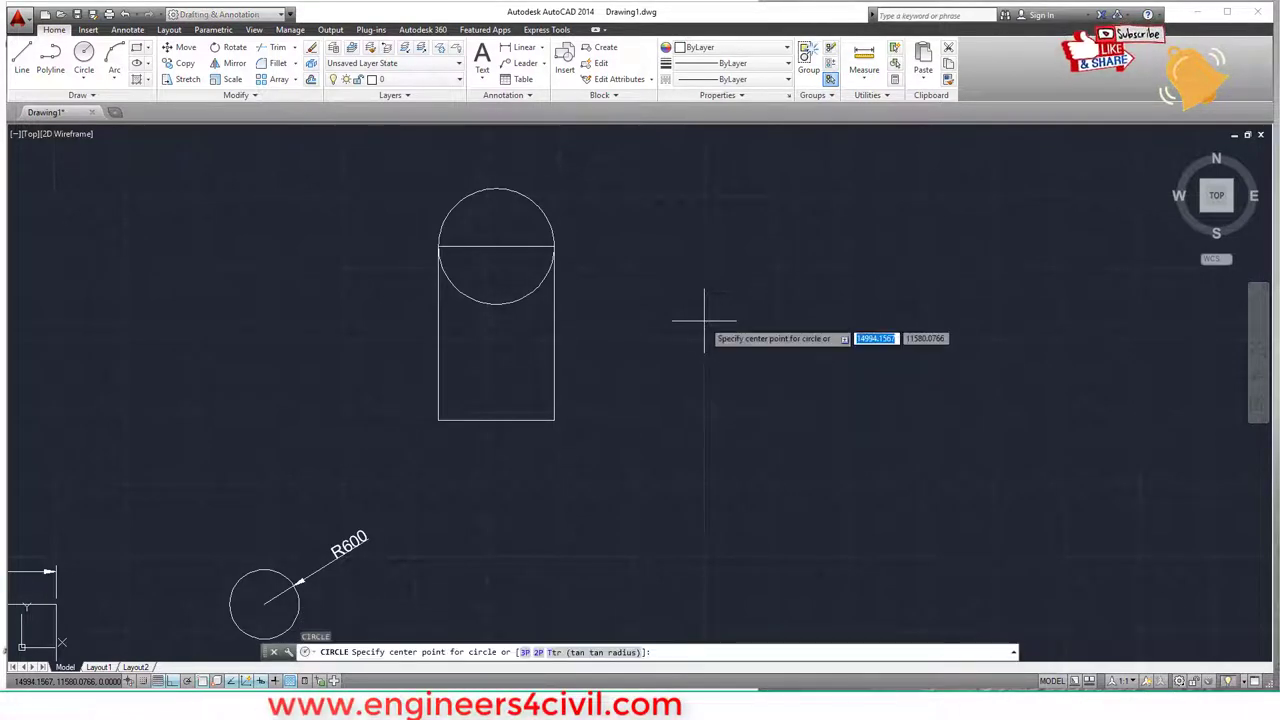
key("Down")
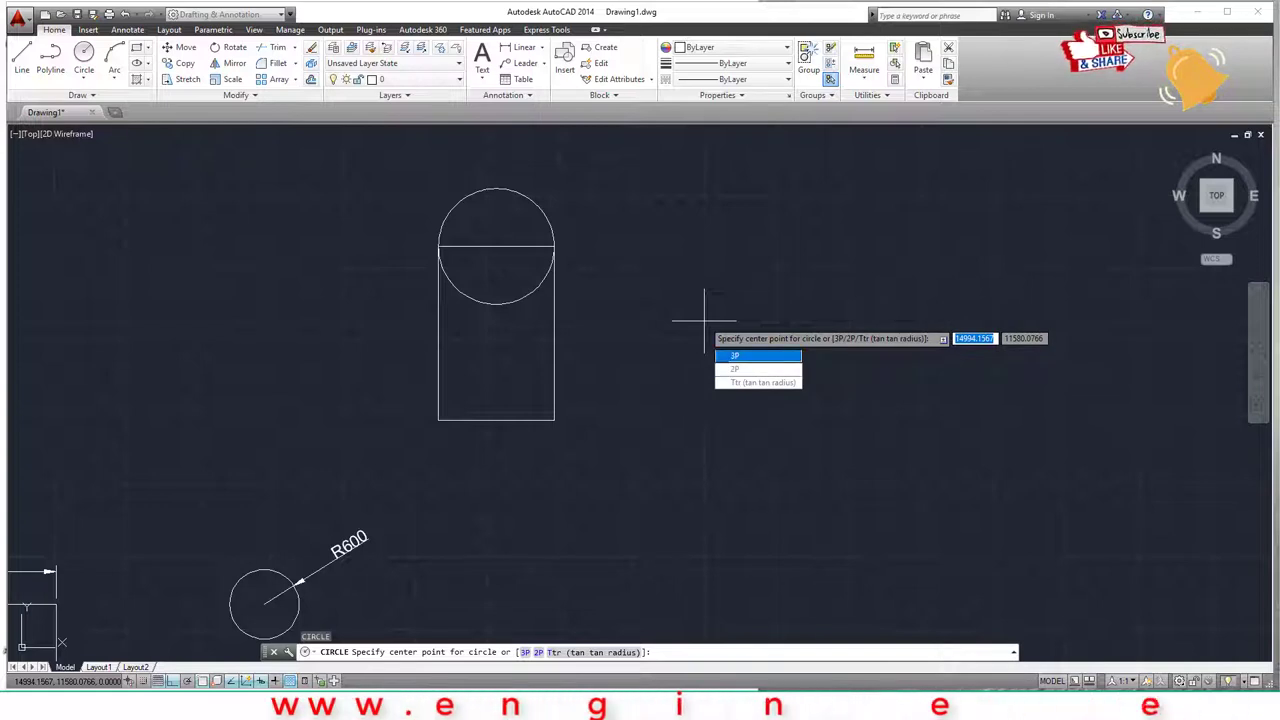
key("Return")
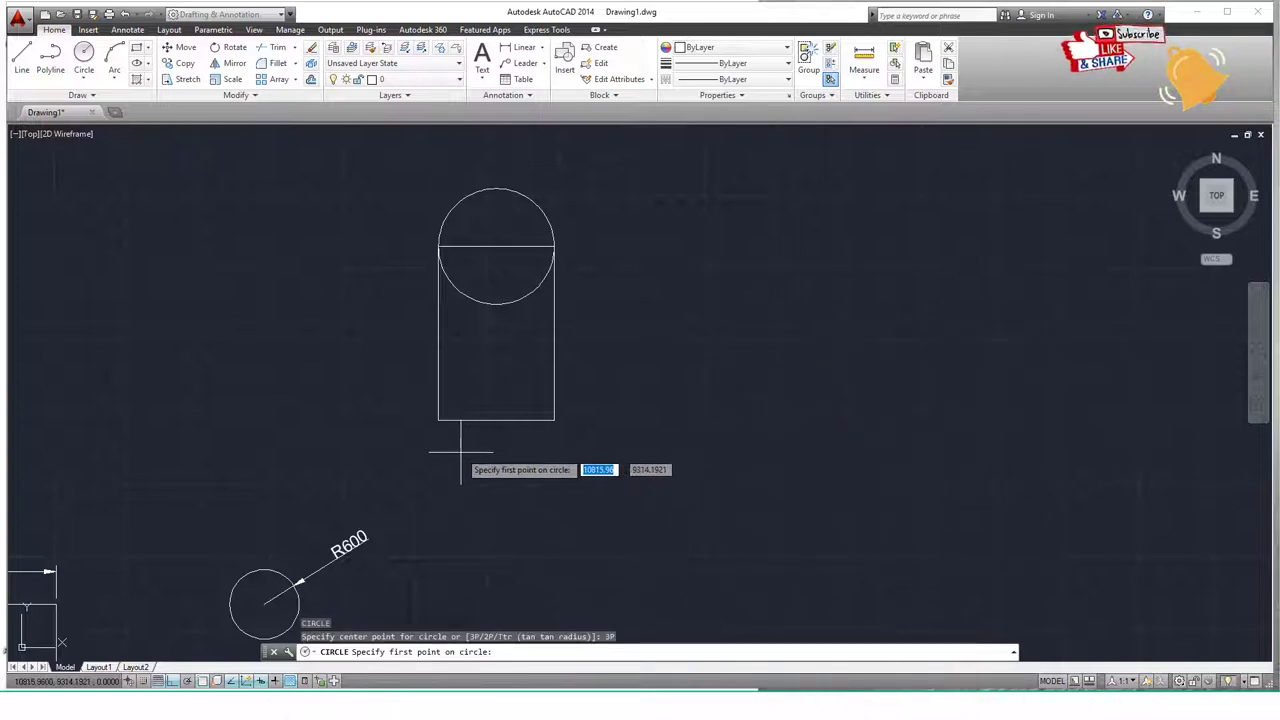
left_click(438, 420)
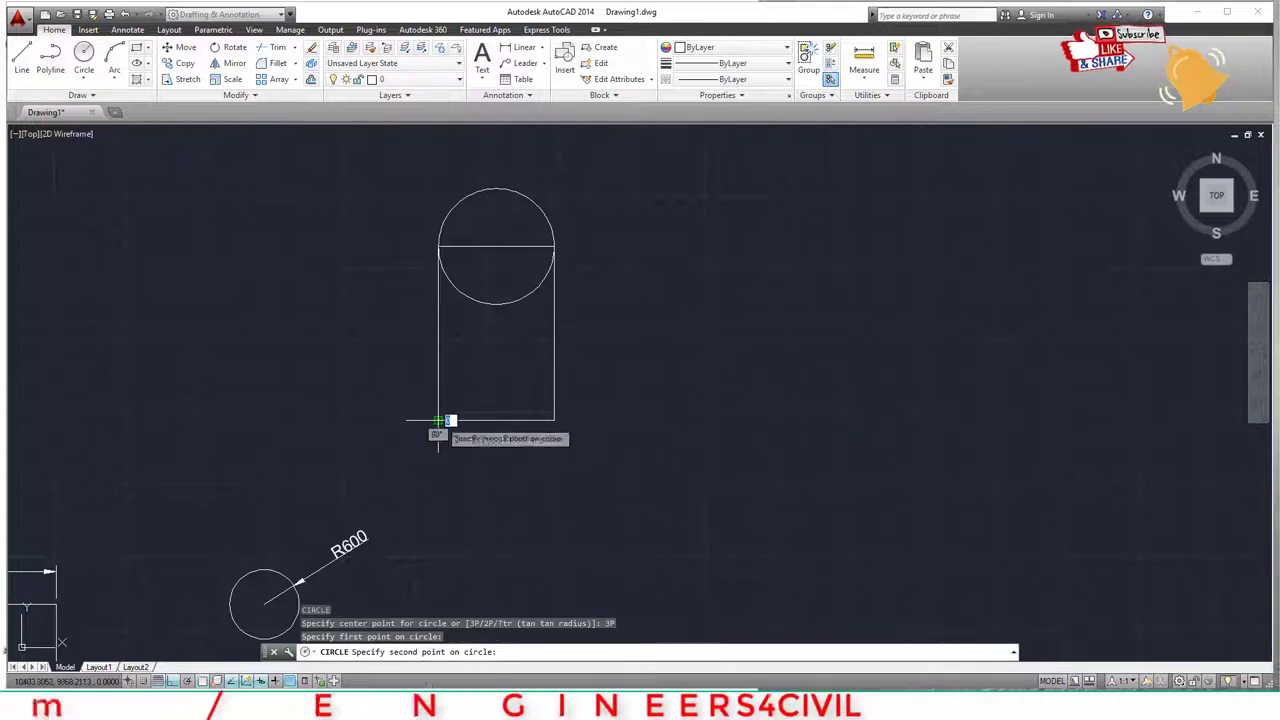
left_click(554, 420)
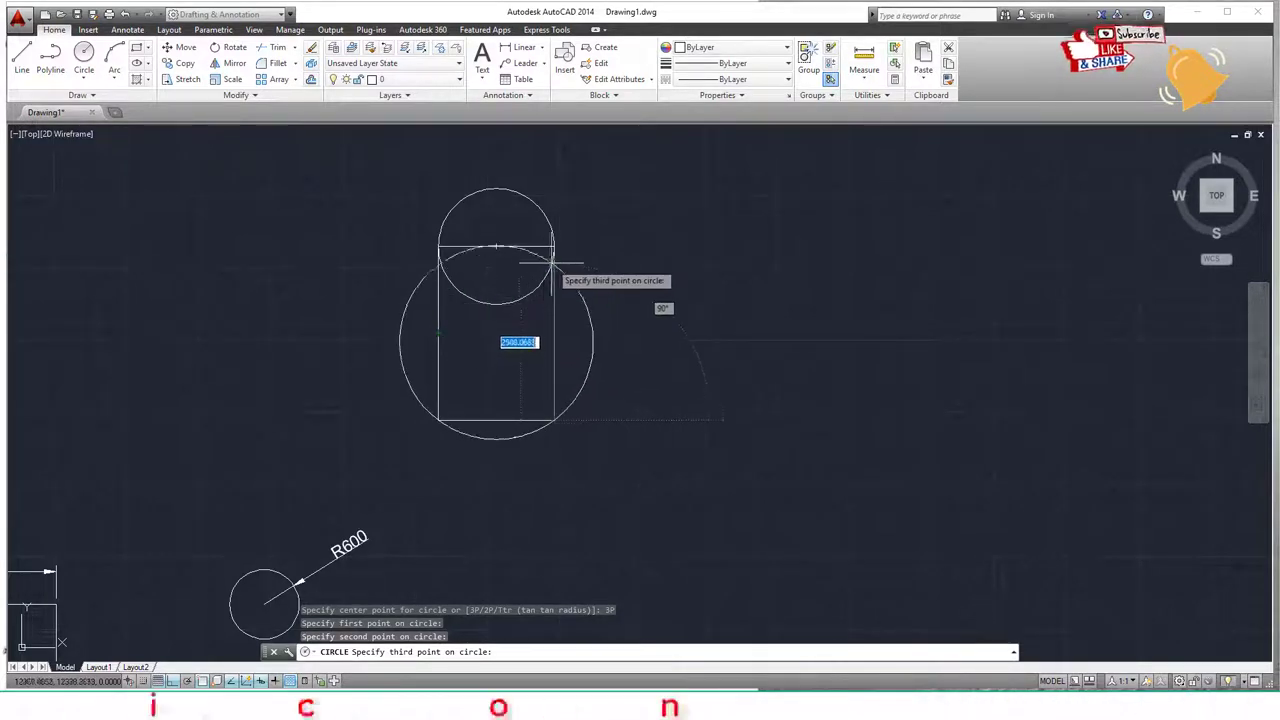
left_click(554, 247)
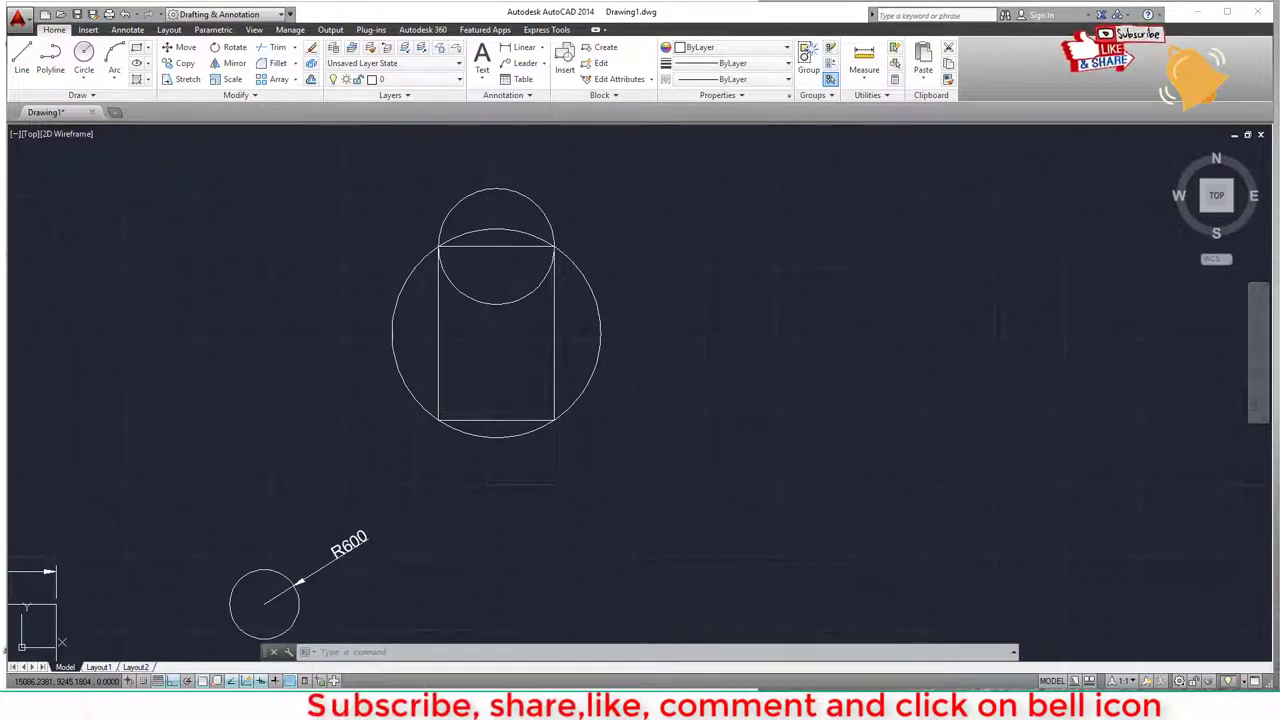
- Draw a Ttr (tan tan radius) circle of radius 2000, tangent to the circle around the rectangle and the R600 circle
key("Return")
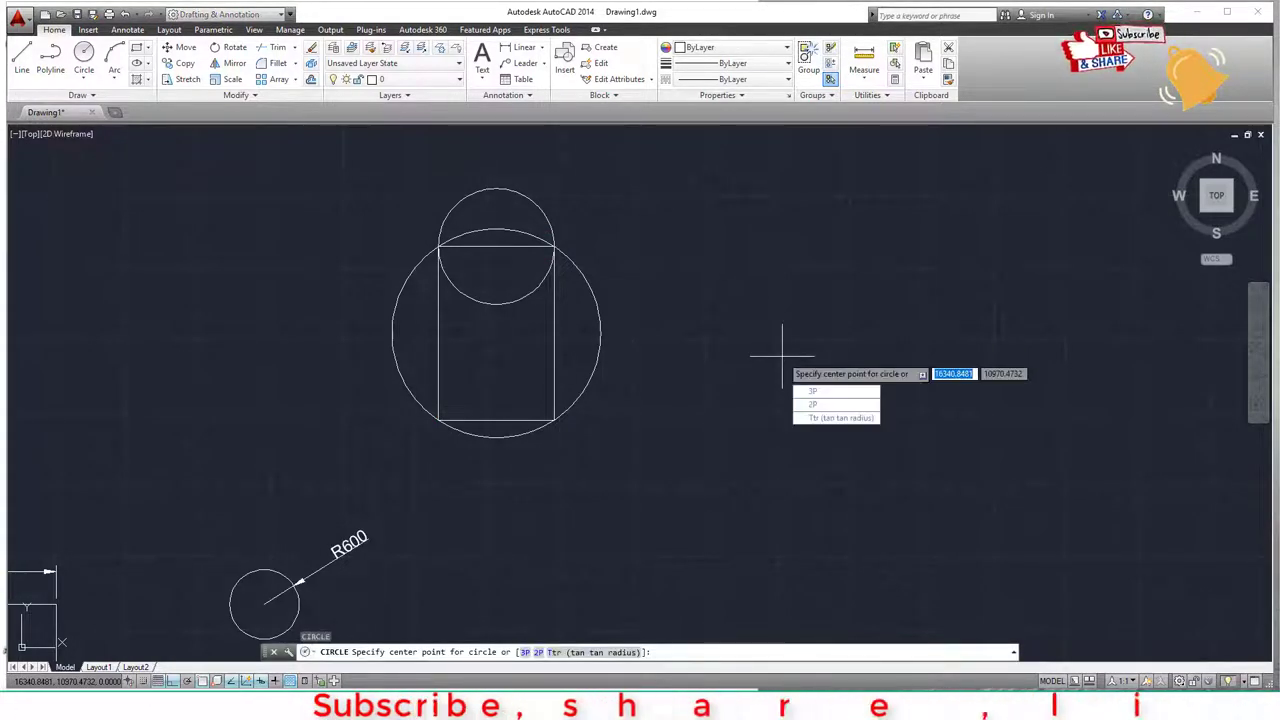
key("Up")
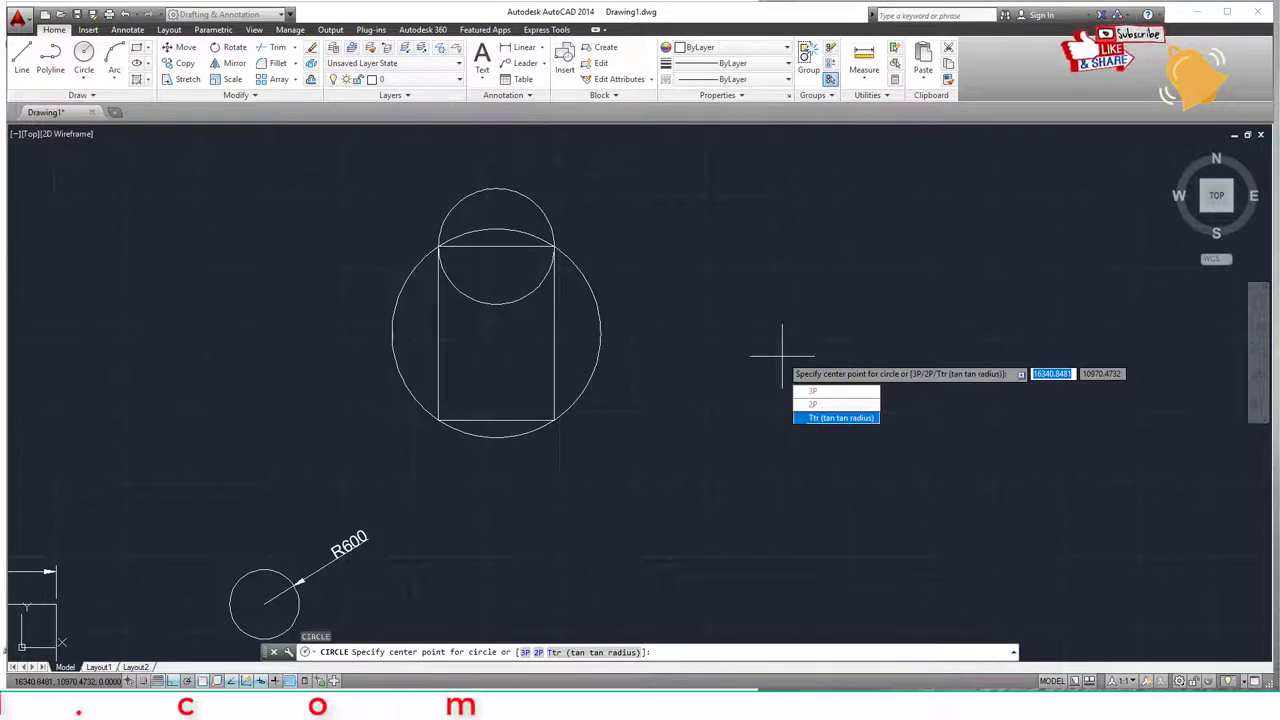
key("Return")
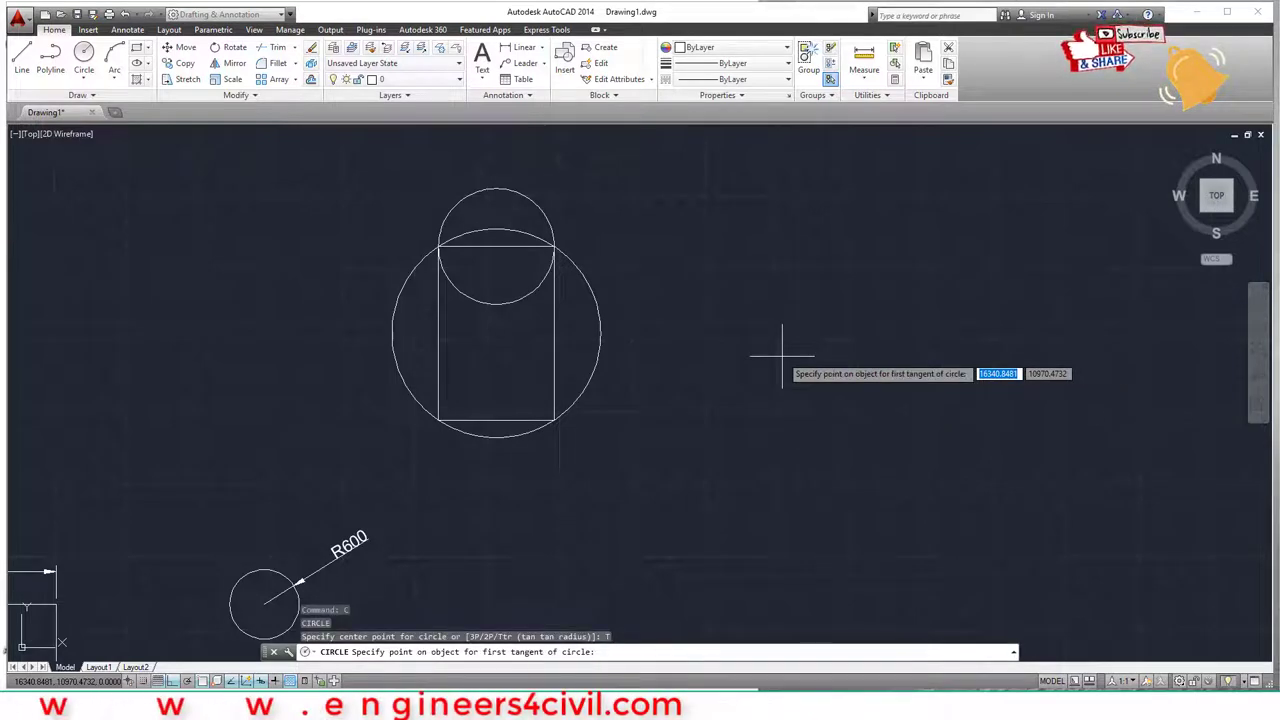
left_click(400, 380)
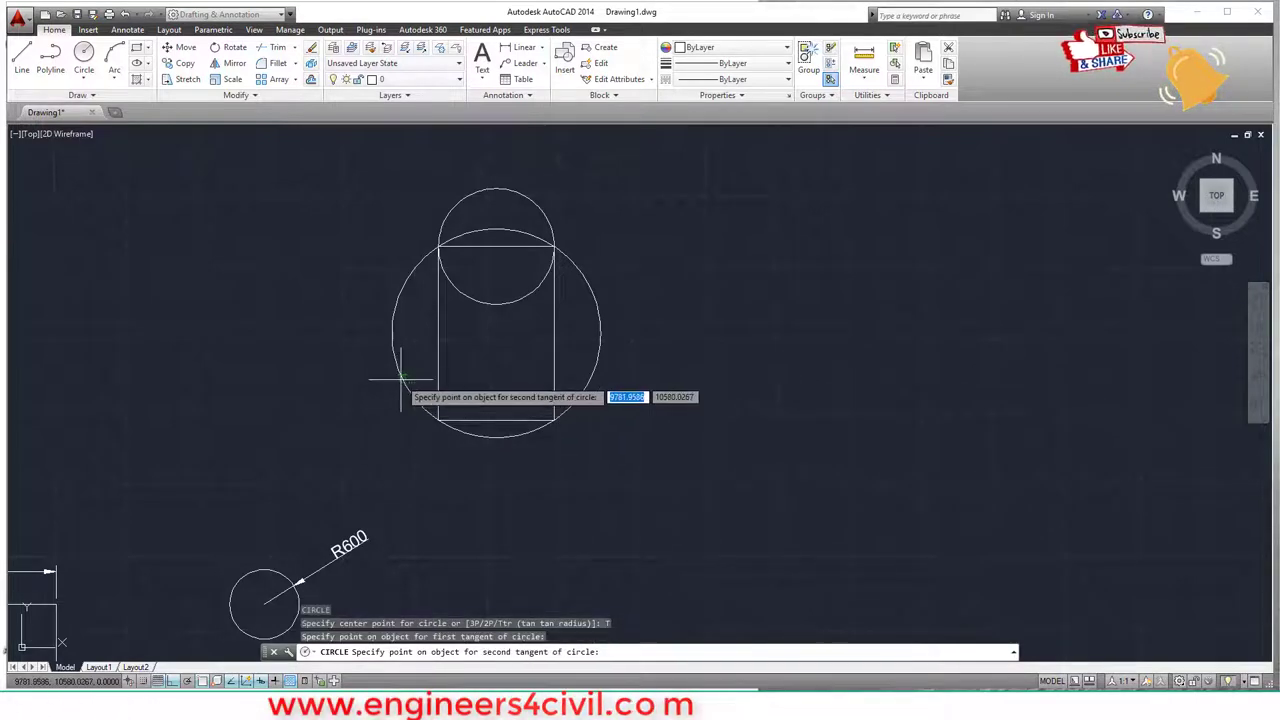
left_click(266, 570)
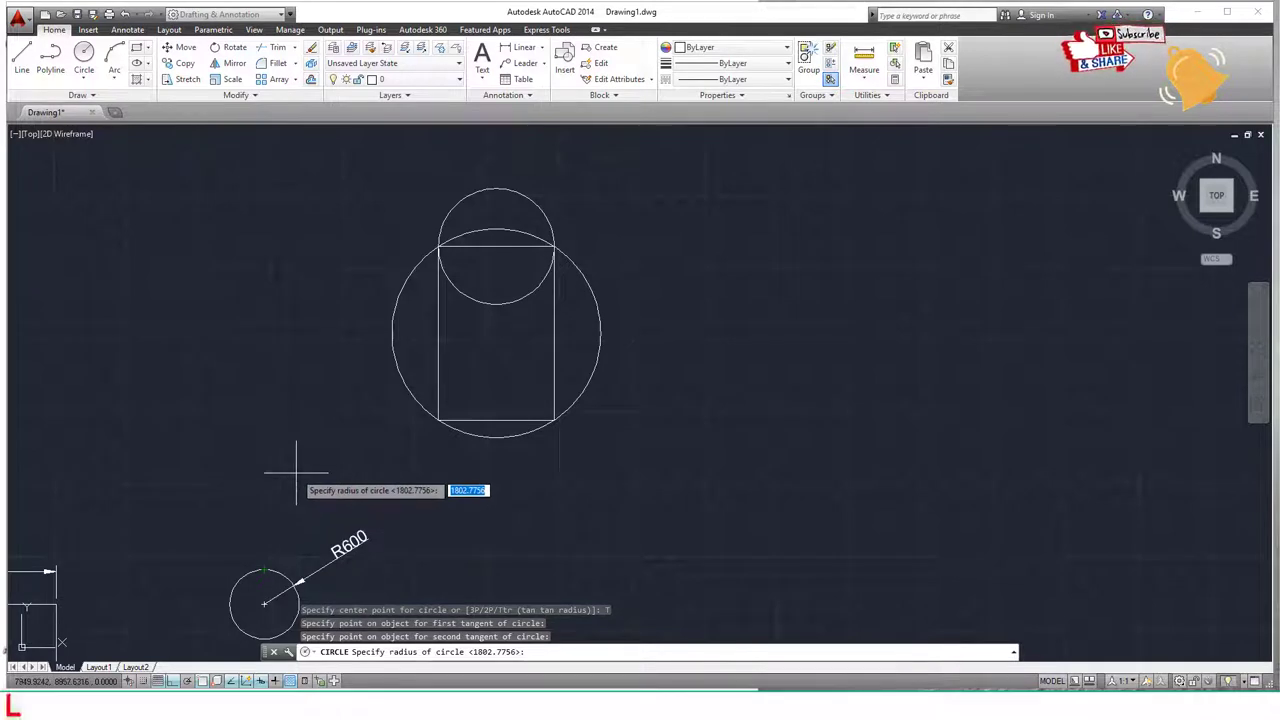
type("2000")
key("Return")
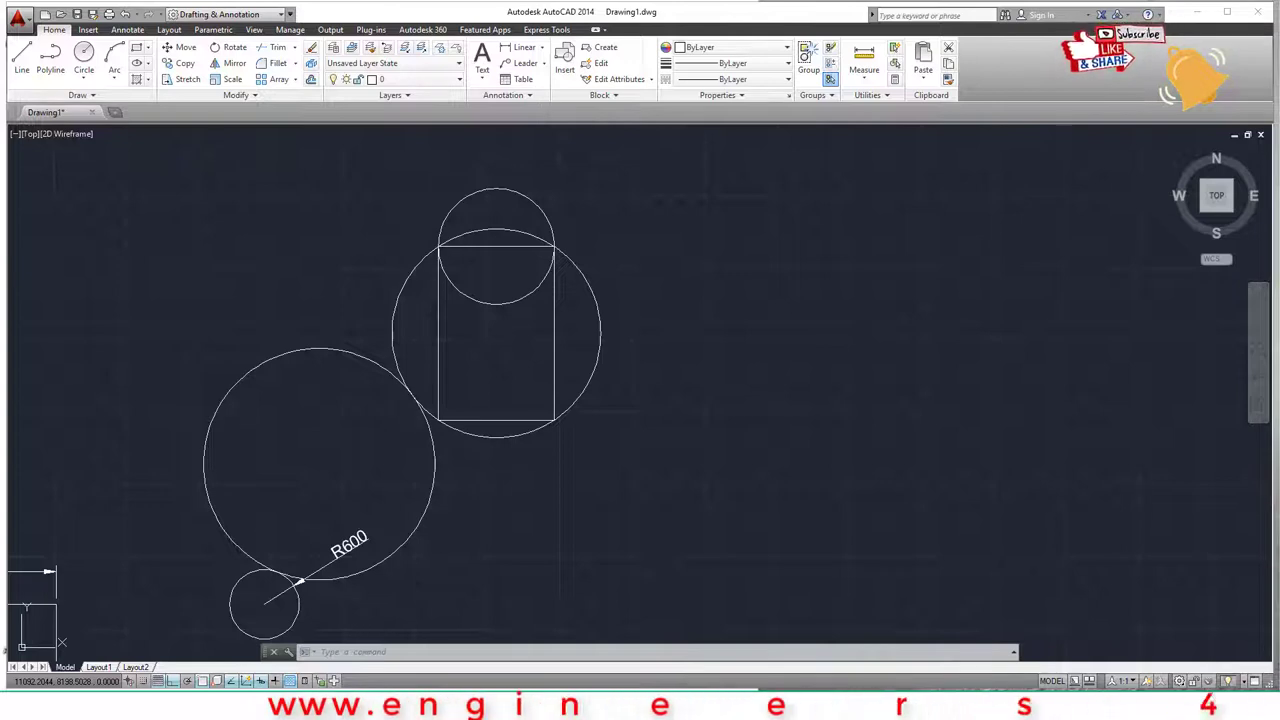
- Turn Ortho off and draw an open five-segment polyline in the empty area beside the rectangle and its circles
mouse_move(591, 403)
middle_mouse_down()
mouse_move(516, 405)
mouse_move(497, 428)
middle_mouse_up()
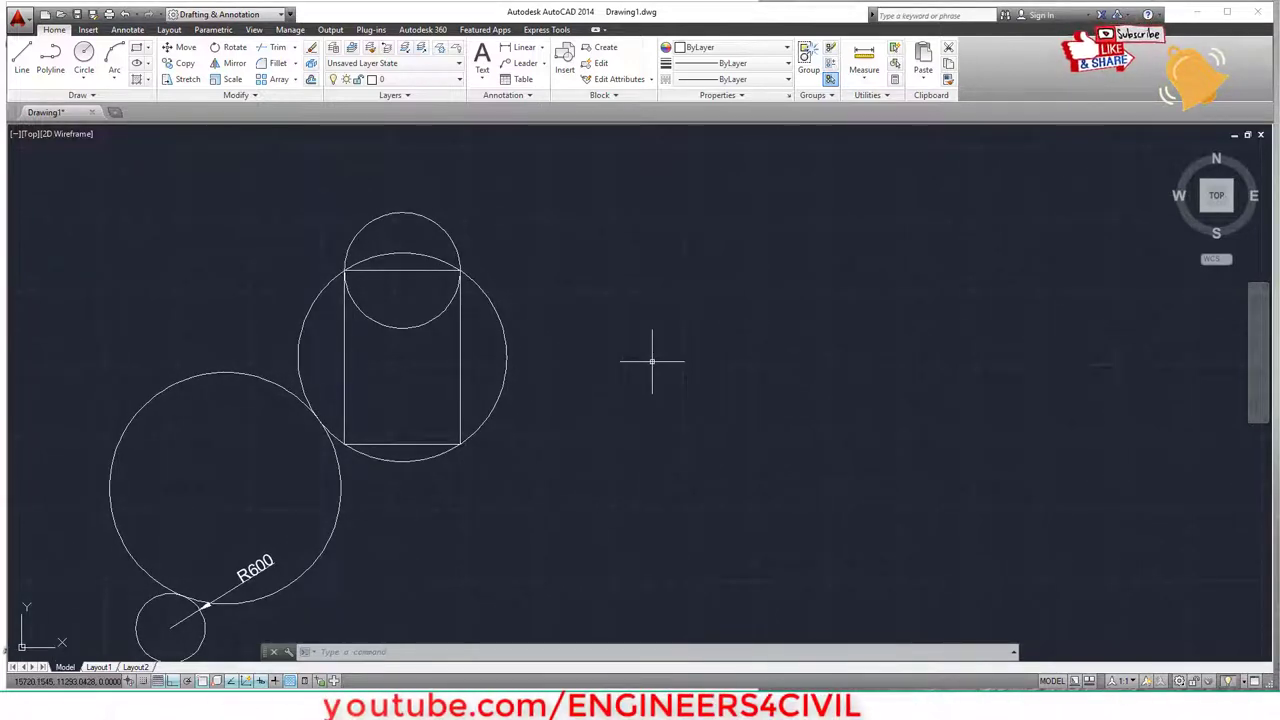
type("PL")
key("Return")
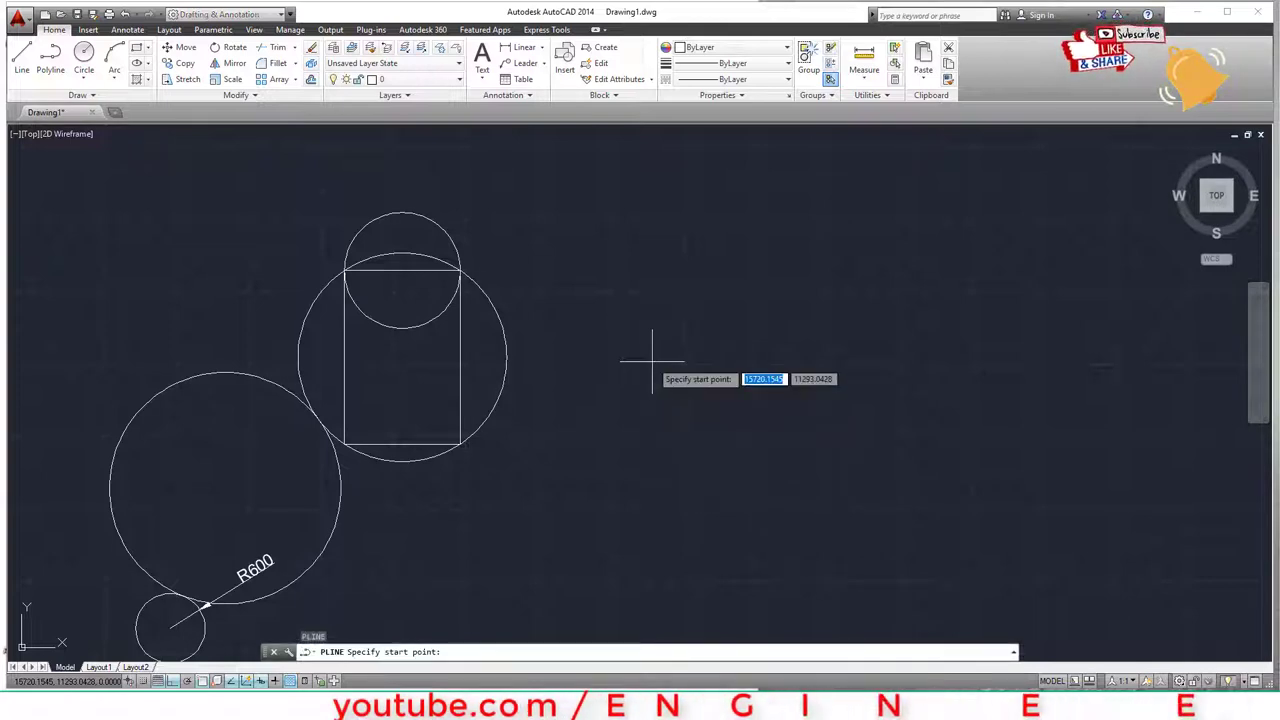
left_click(581, 272)
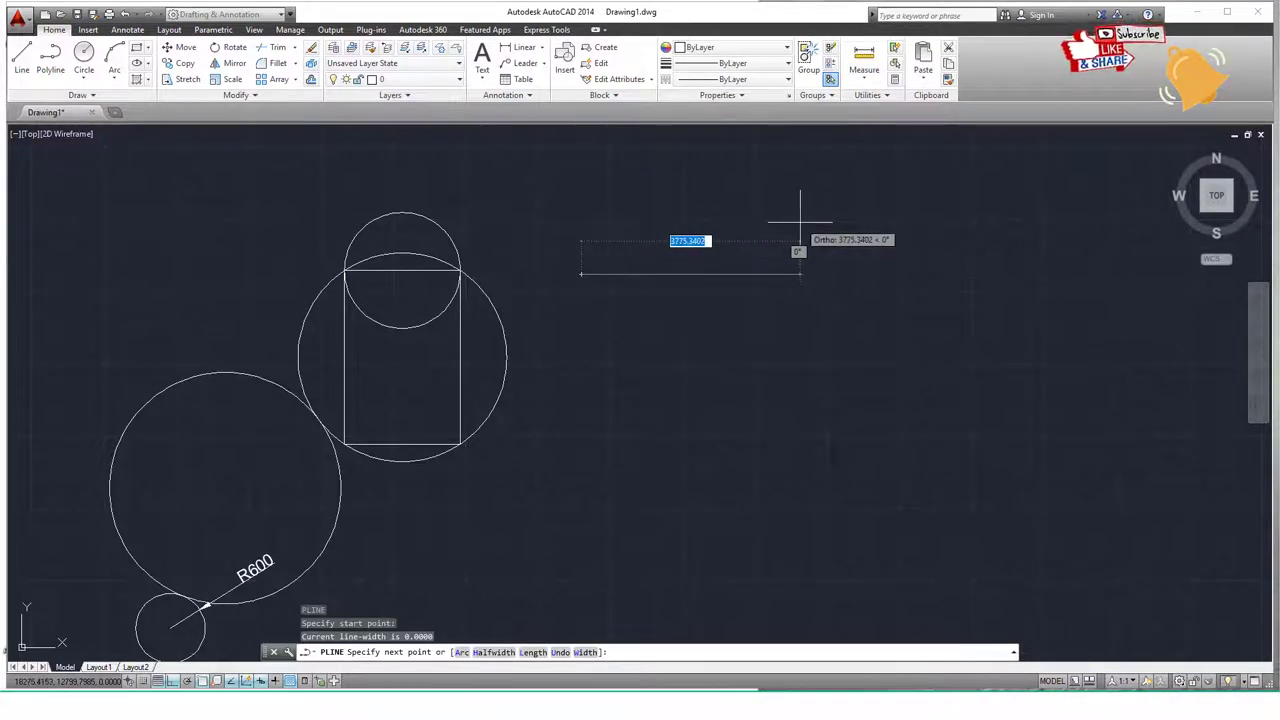
key("F8")
left_click(759, 187)
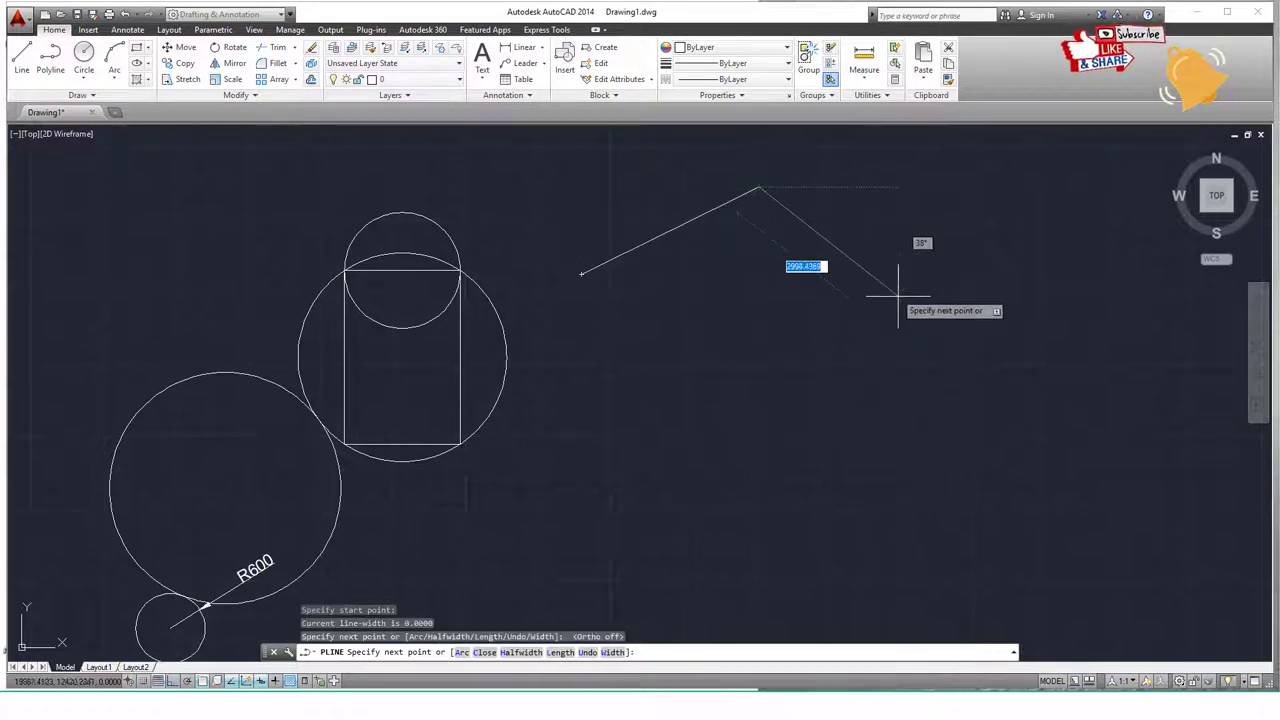
left_click(935, 333)
left_click(671, 537)
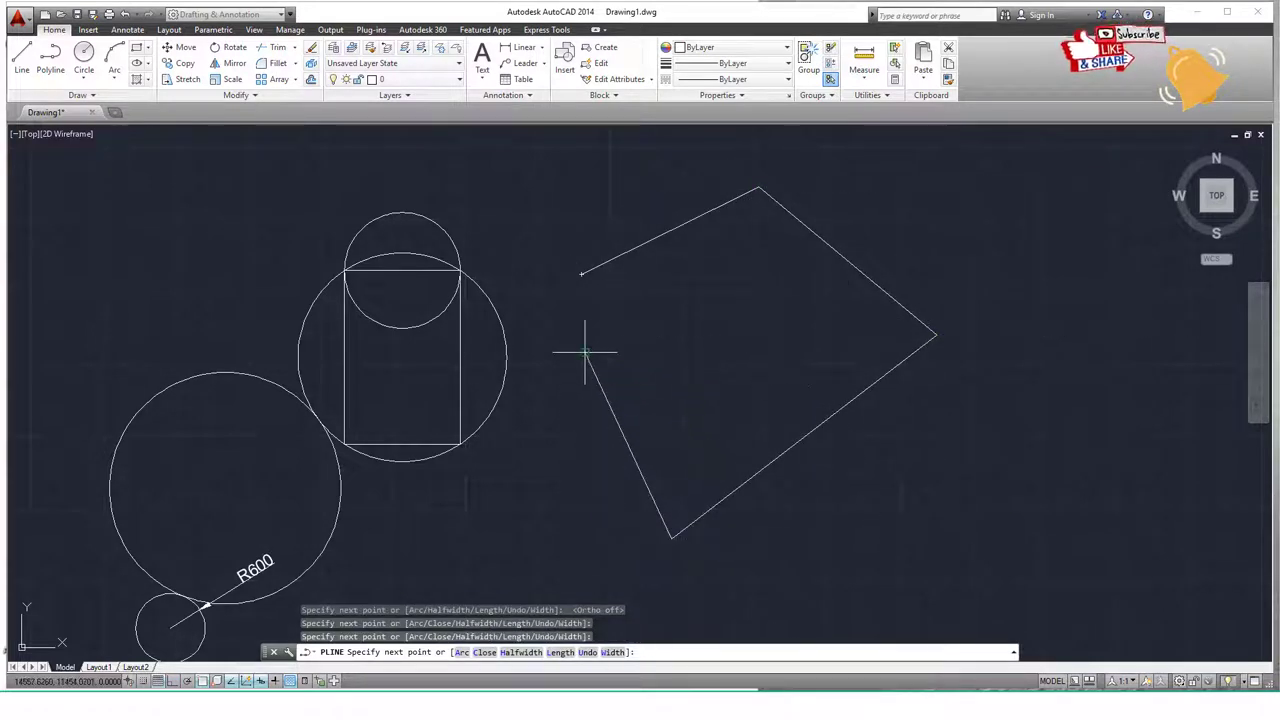
left_click(526, 224)
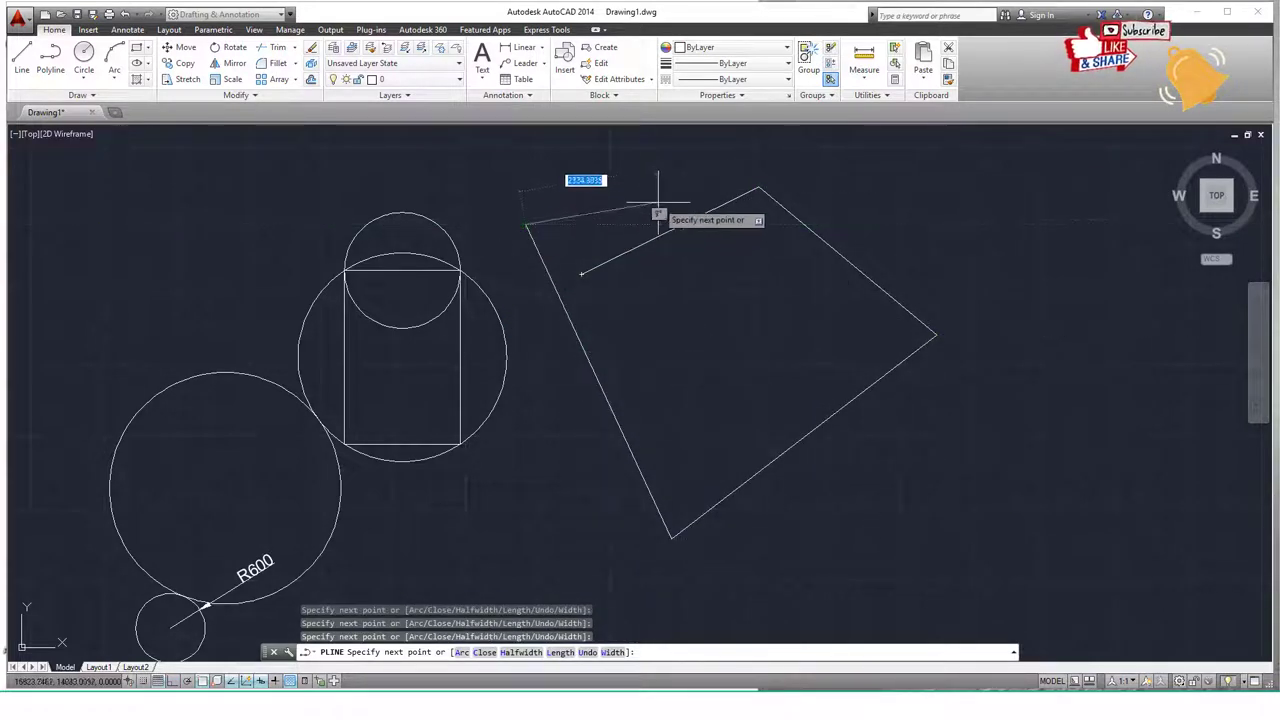
left_click(840, 152)
key("Return")
- Draw a similar open chain of five separate lines with the Line command beside the polyline
middle_click_drag(991, 291, 754, 366)
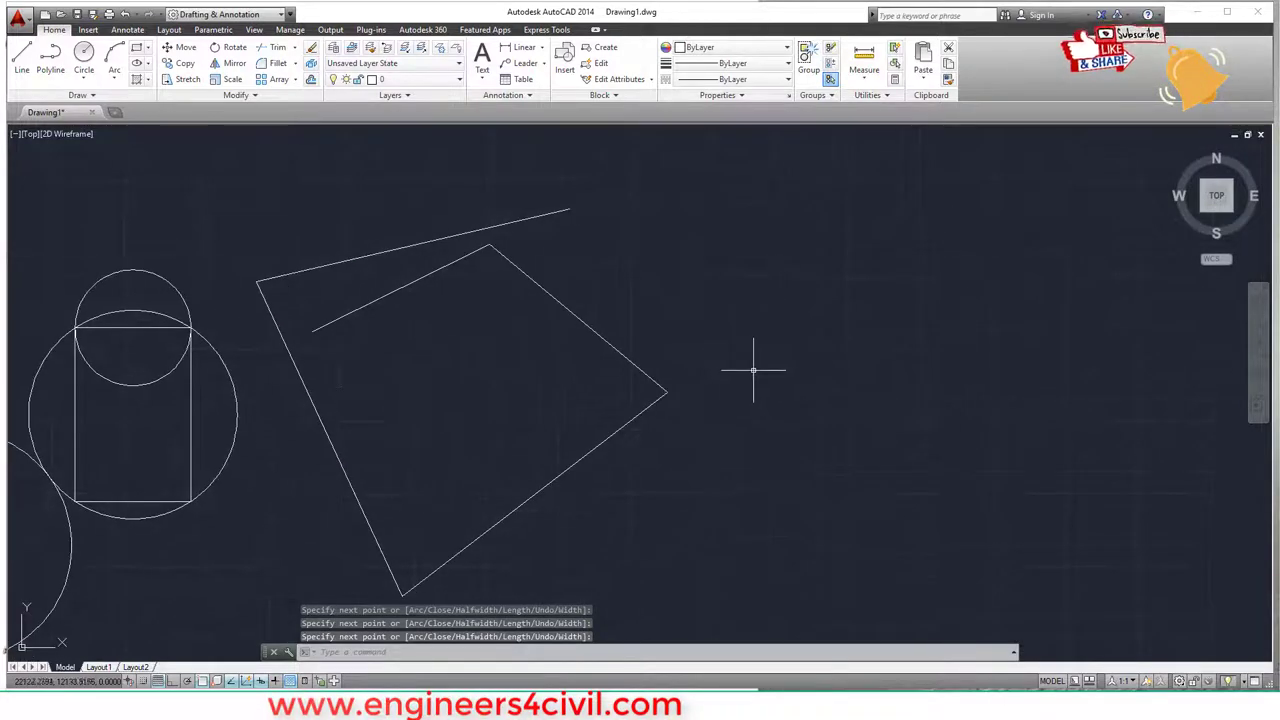
scroll(754, 366, "down", 2)
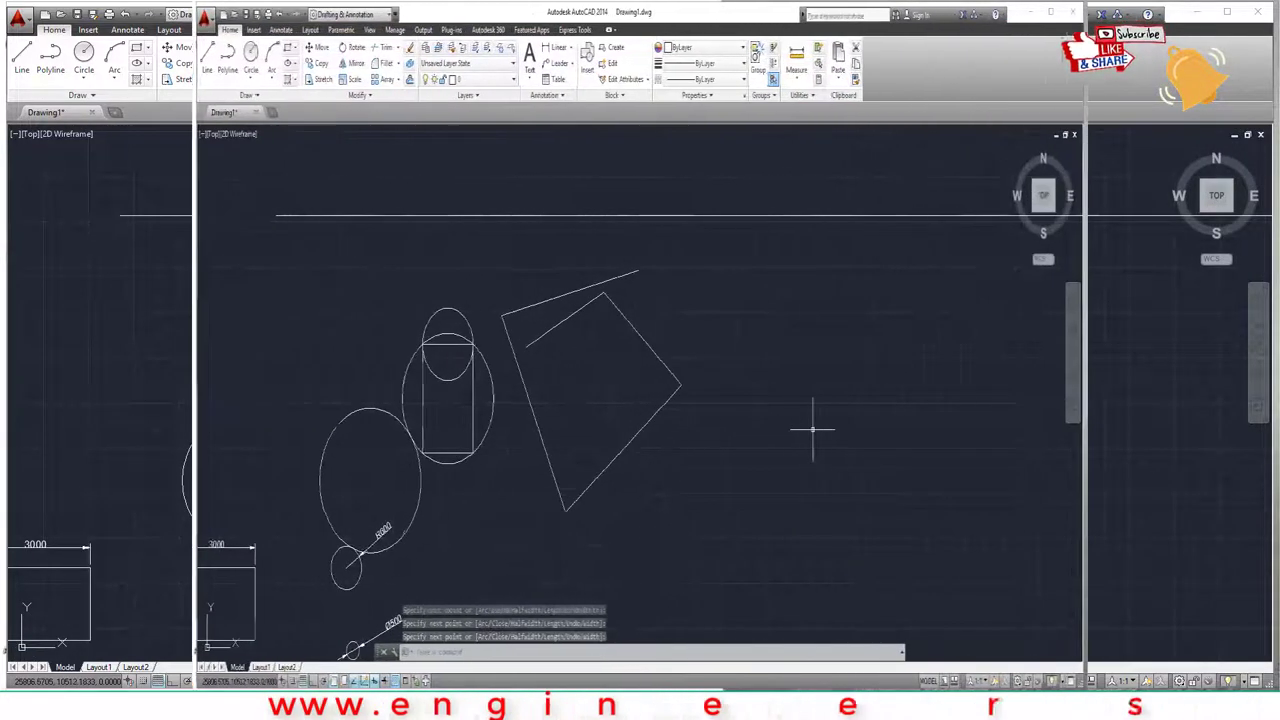
type("l")
key("Return")
left_click(790, 330)
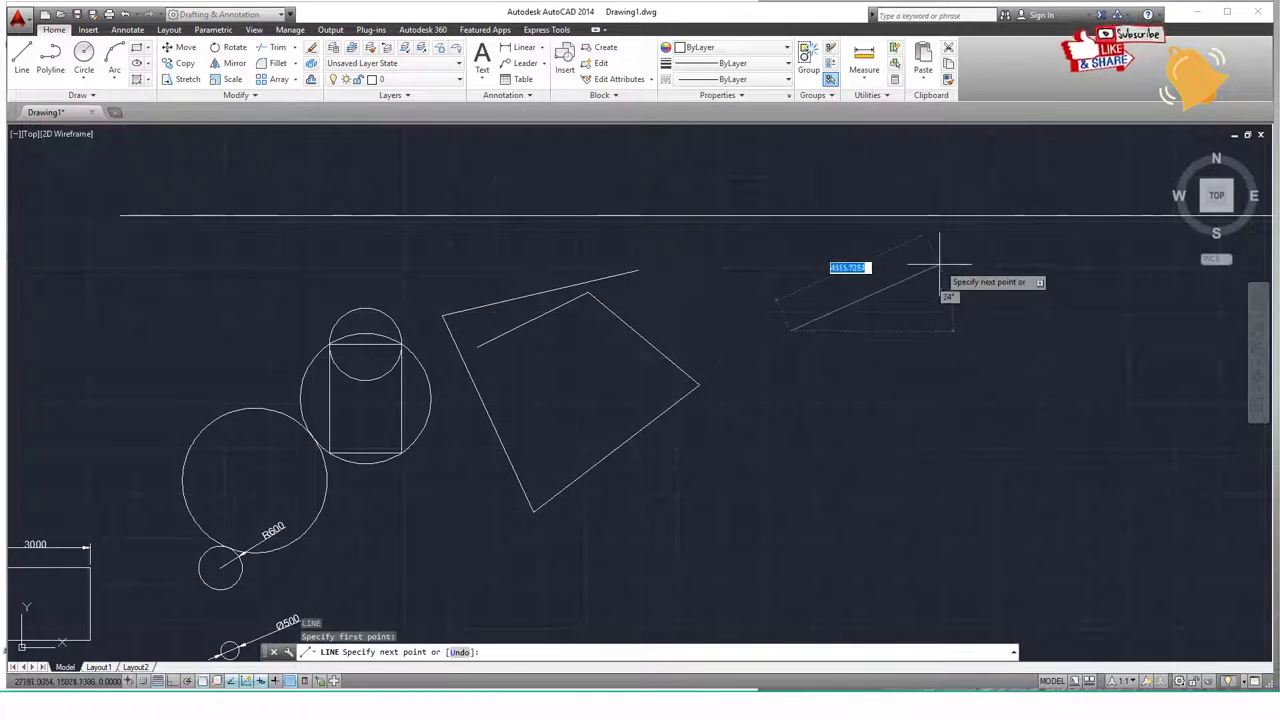
left_click(937, 271)
left_click(1060, 422)
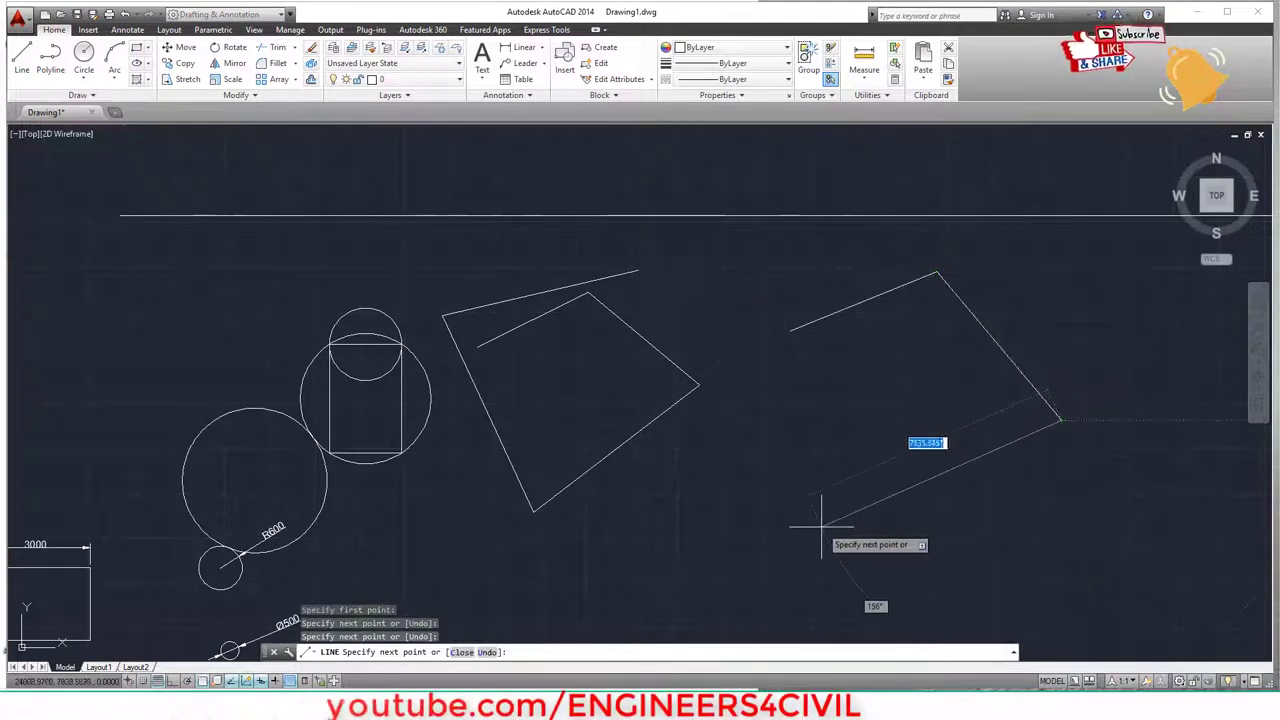
left_click(830, 530)
left_click(745, 268)
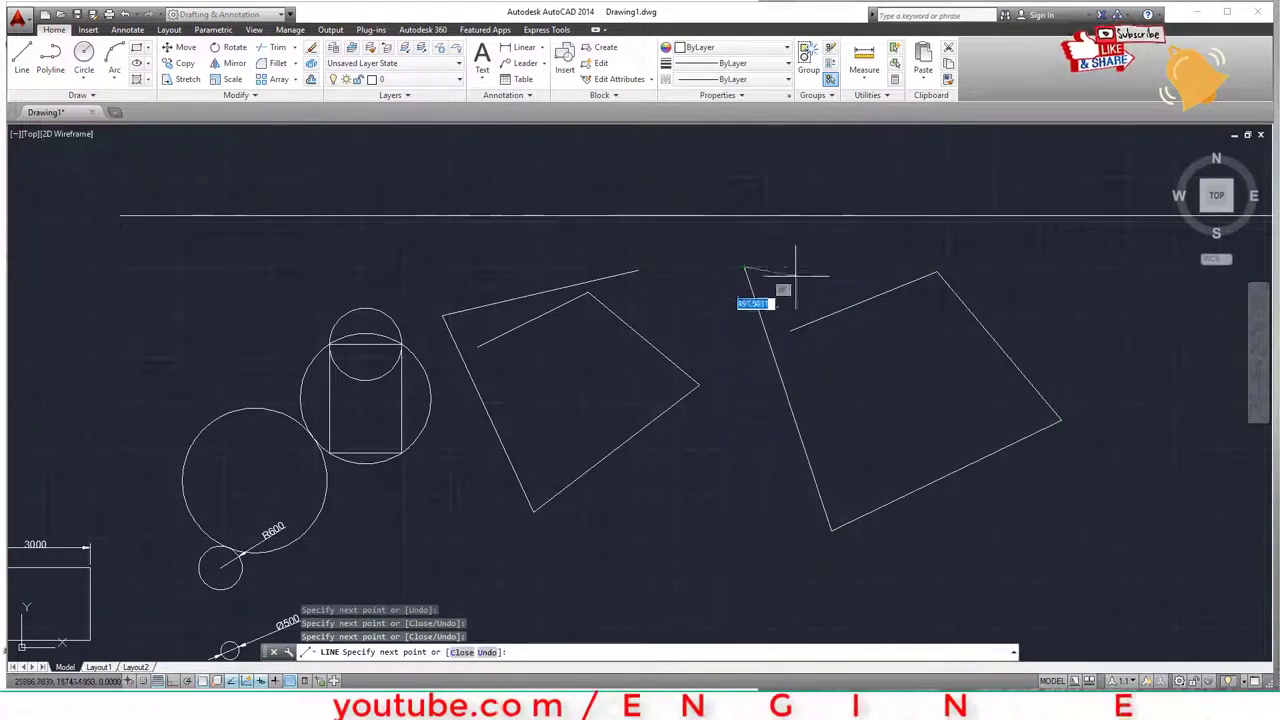
left_click(993, 260)
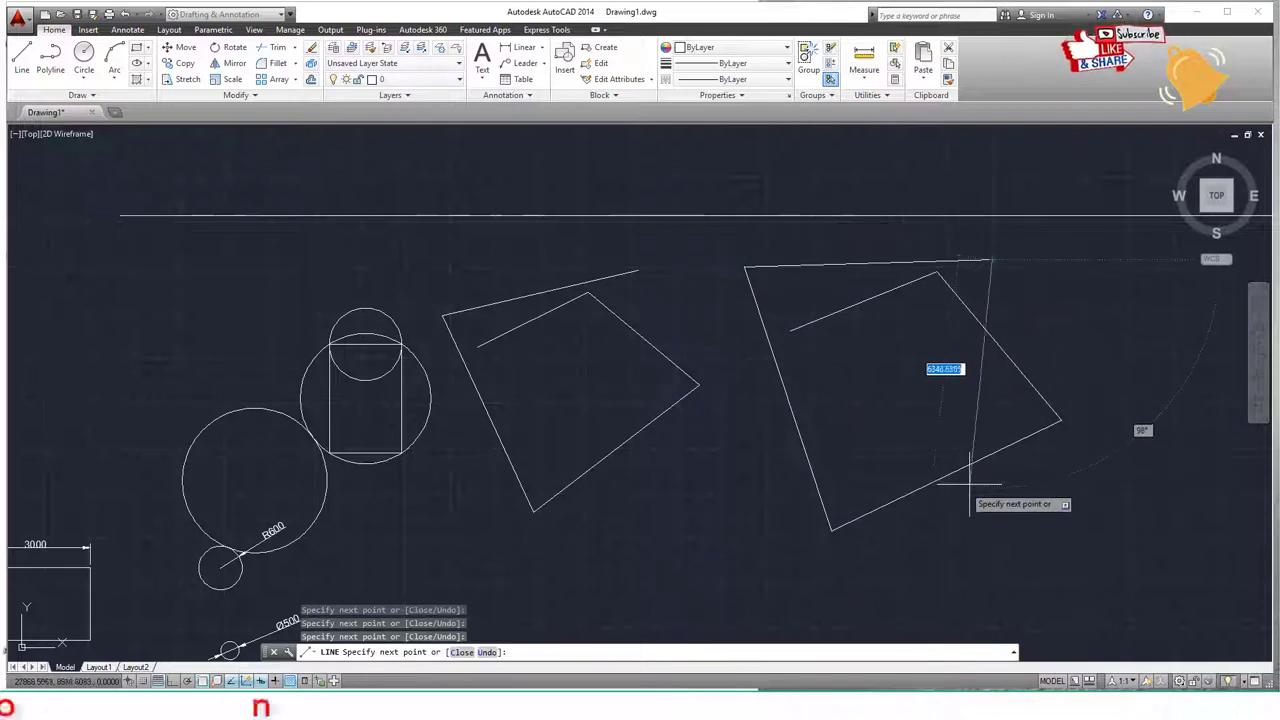
key("Return")
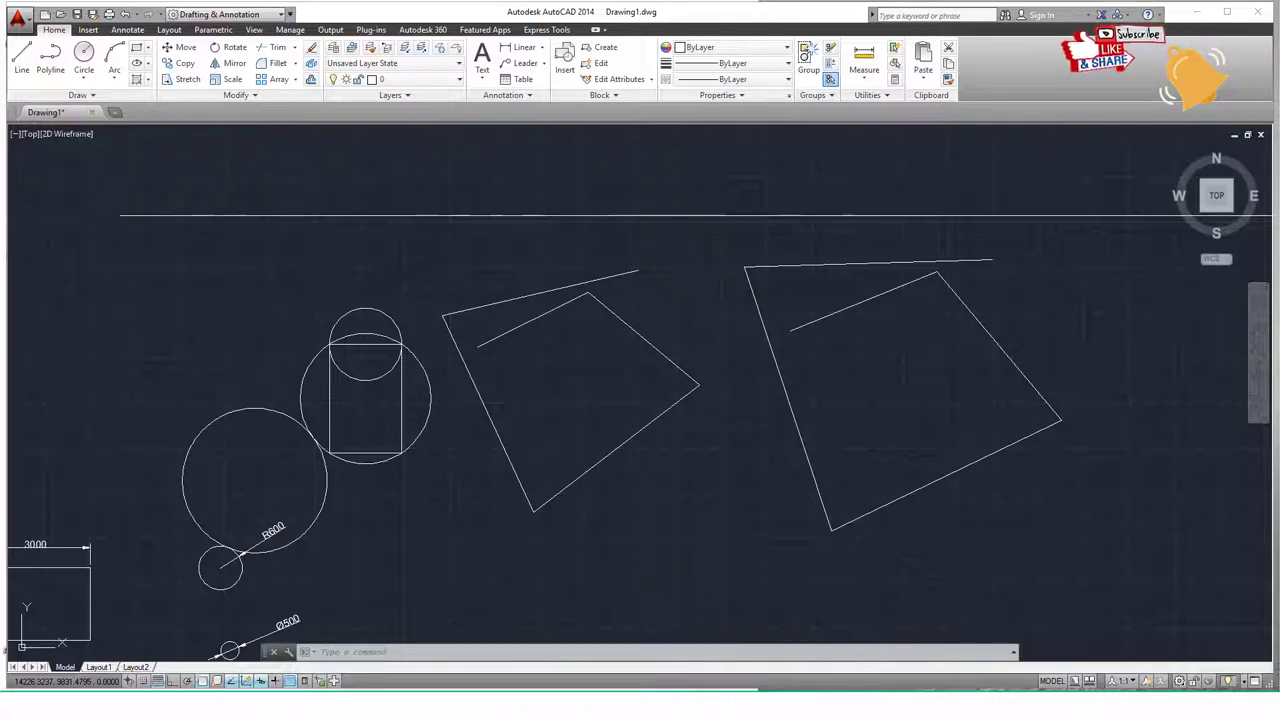
- Select the polyline and one segment of the line chain to compare how they select, then clear the selection
left_click(669, 408)
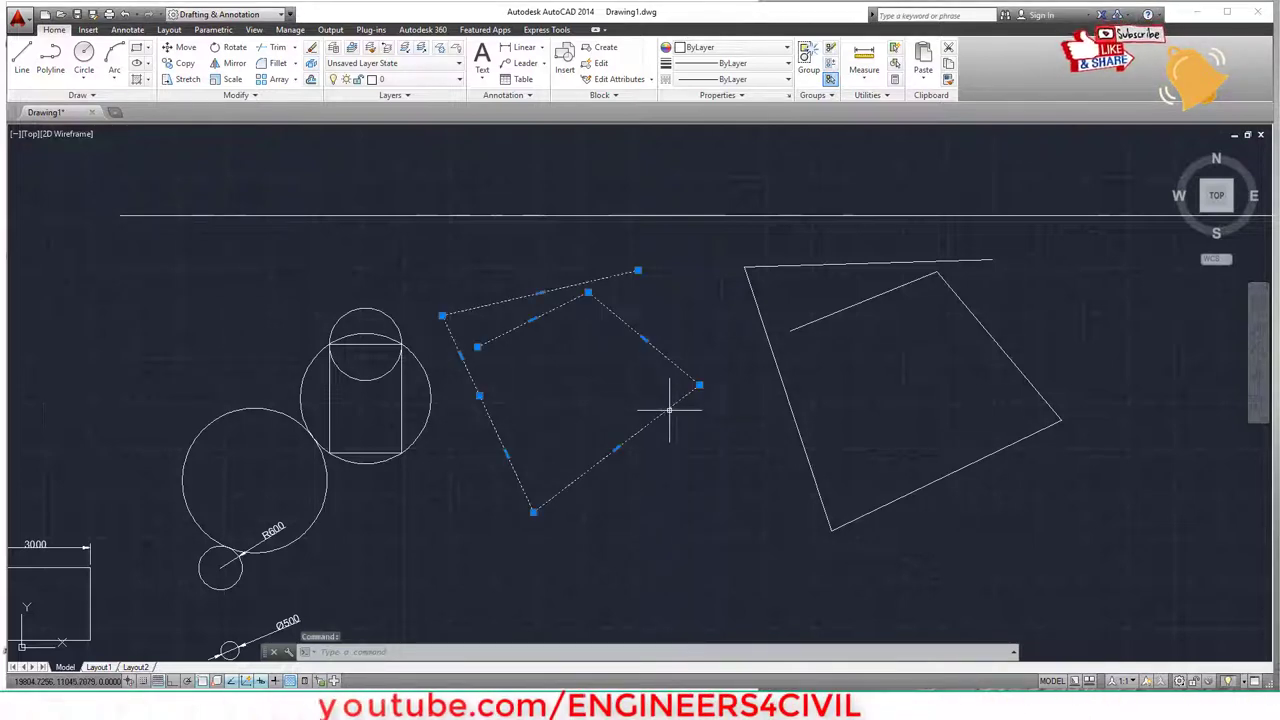
left_click(986, 455)
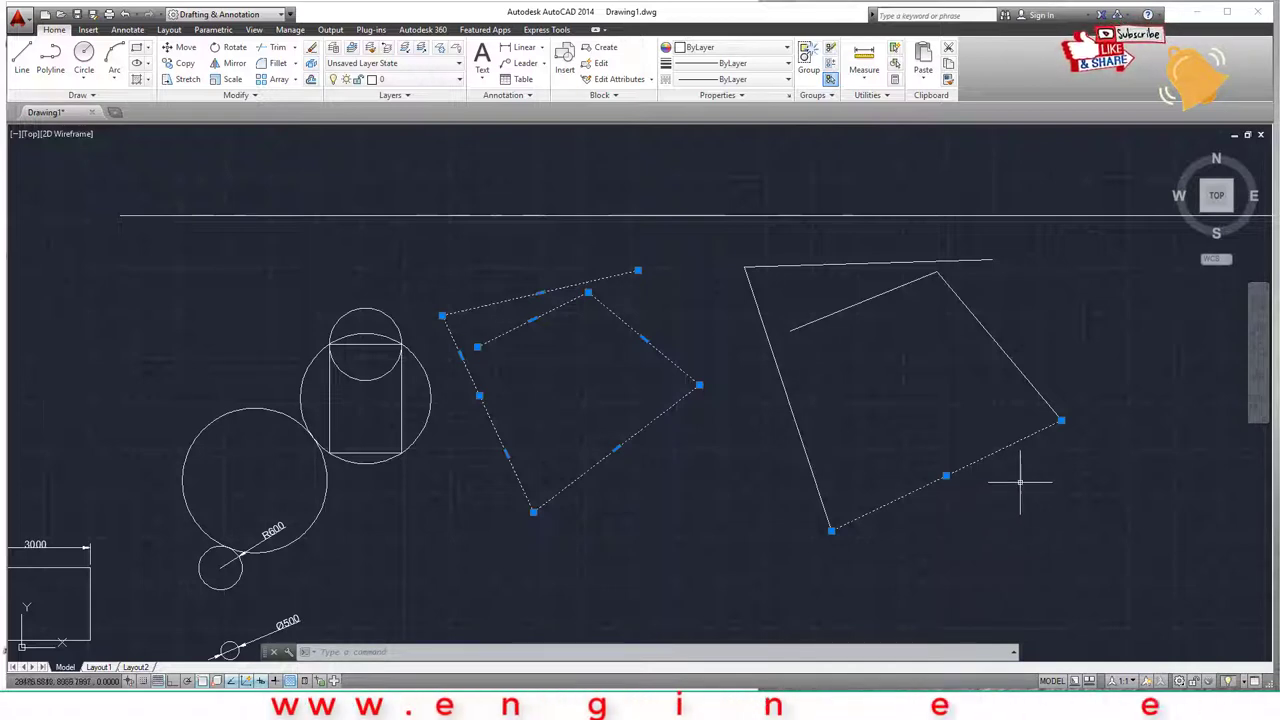
scroll(1018, 479, "down", 3)
mouse_move(1017, 479)
middle_mouse_down()
mouse_move(880, 450)
mouse_move(774, 391)
mouse_move(686, 437)
mouse_move(607, 336)
mouse_move(597, 343)
middle_mouse_up()
key("Escape")
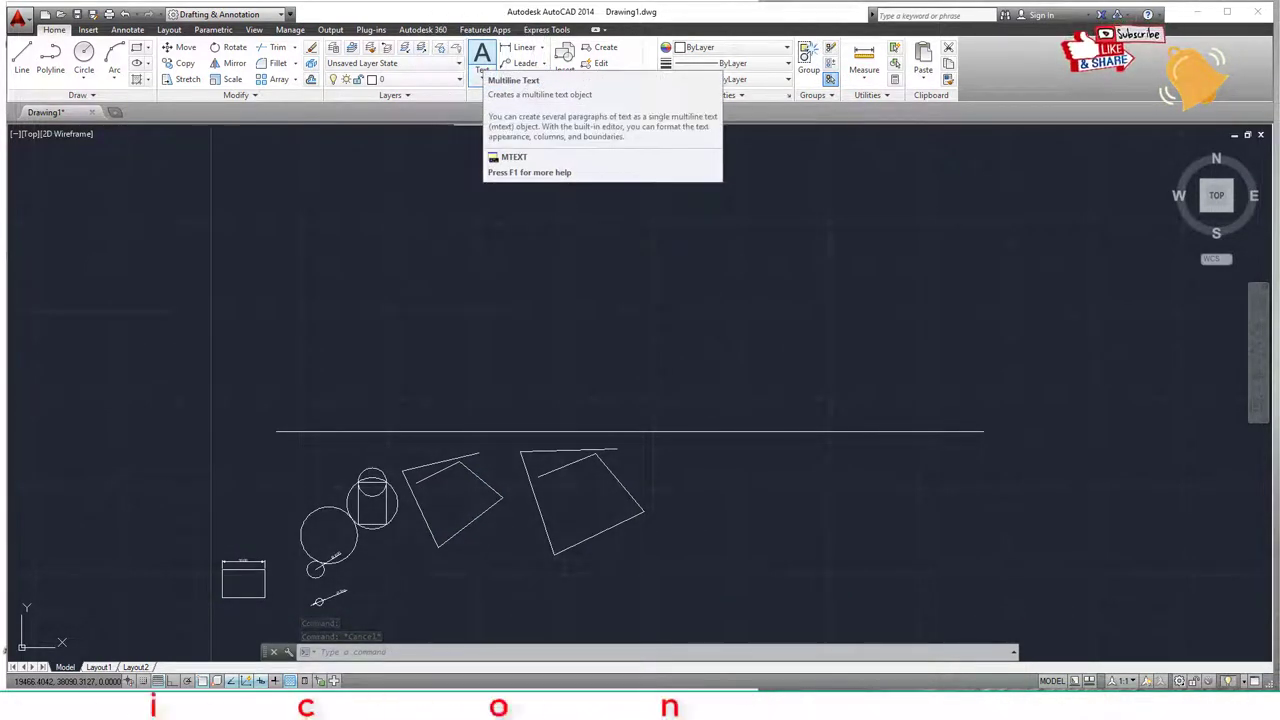
type("m")
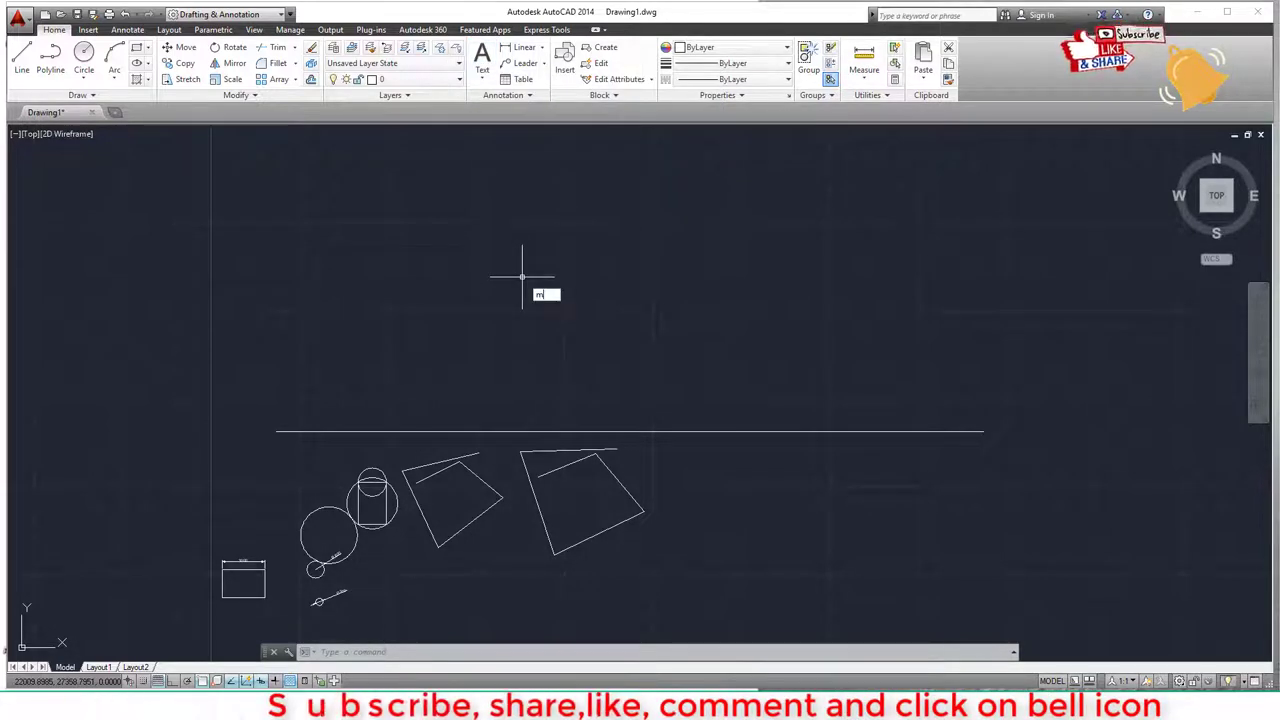
type("t")
key("Return")
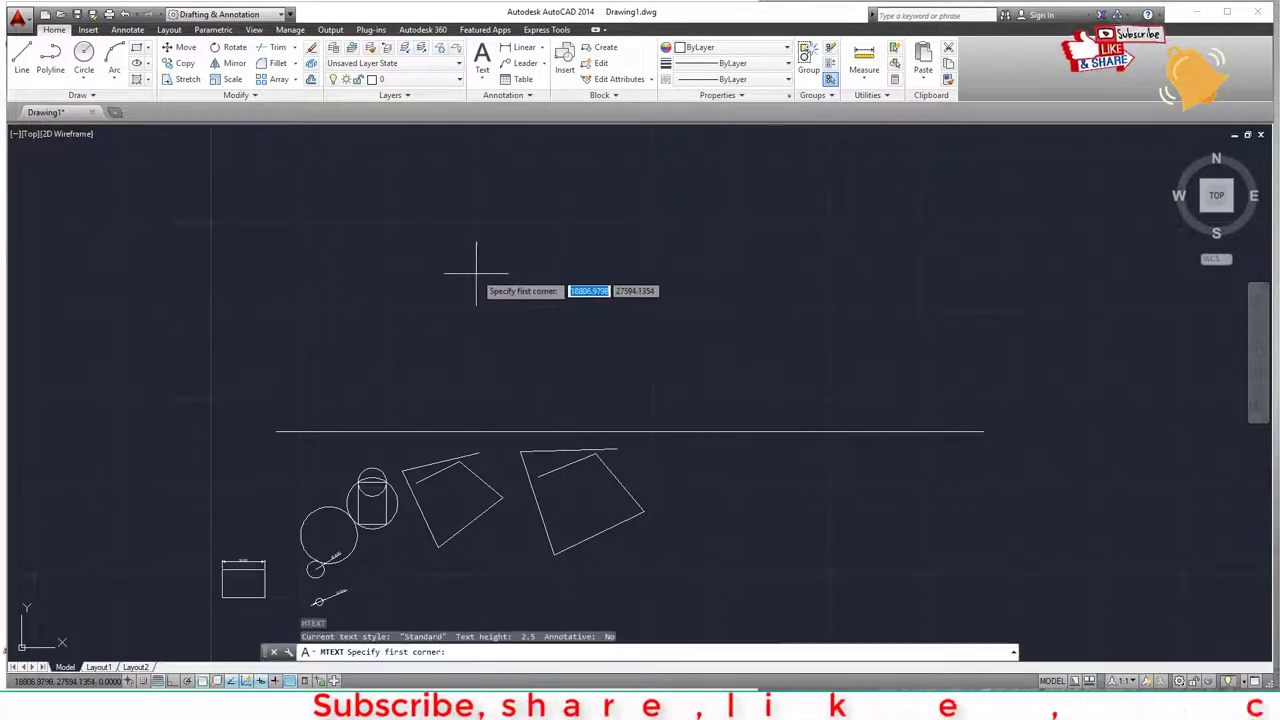
left_click(475, 273)
left_click(640, 302)
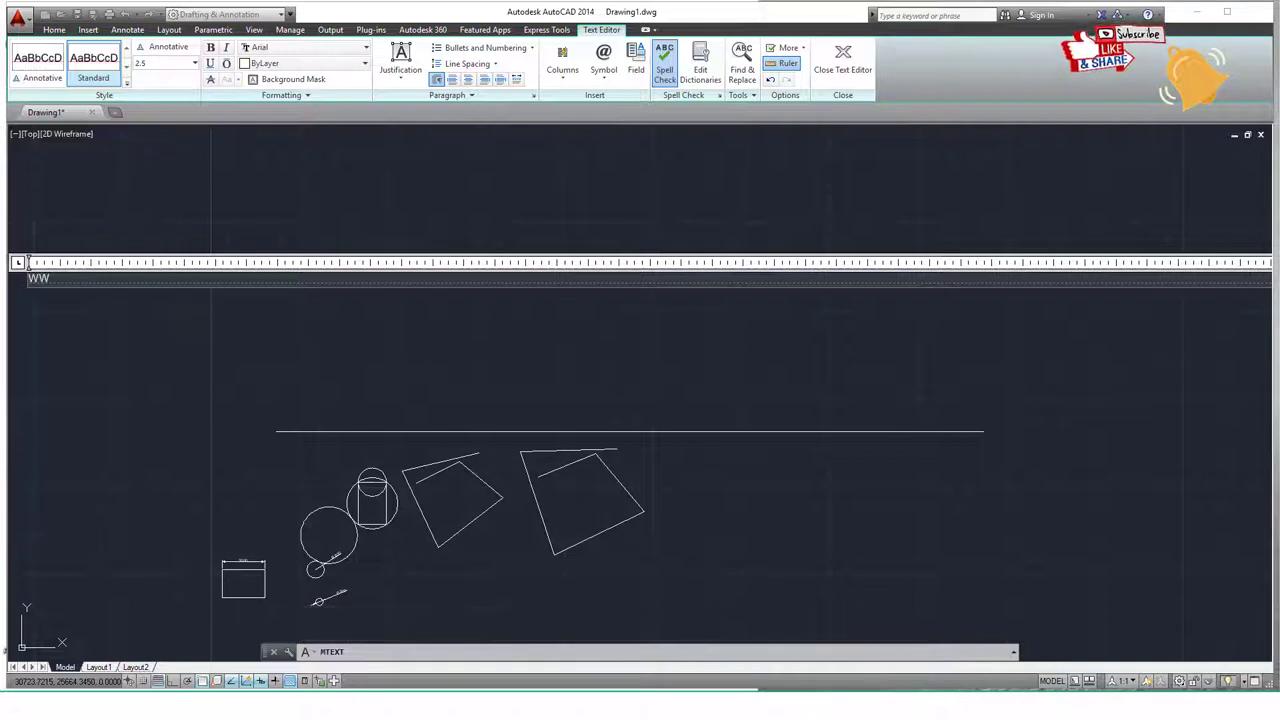
type("WWW.engi")
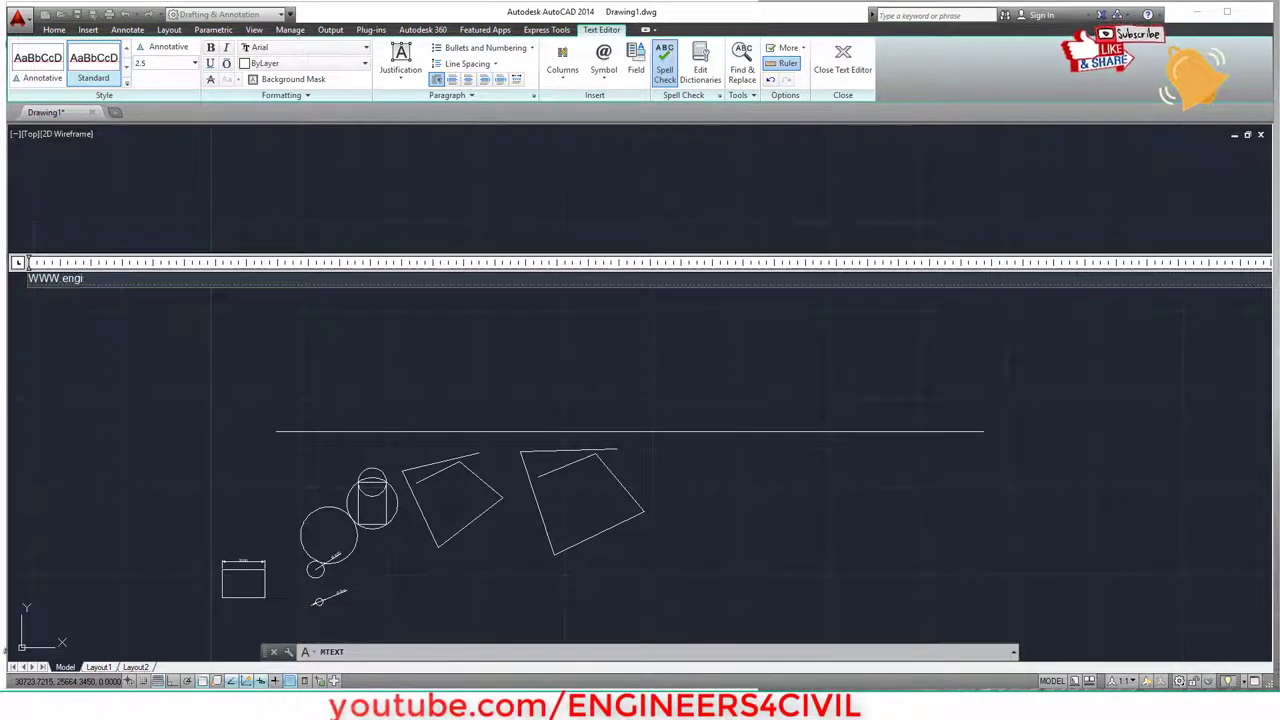
type("neers4civil.com")
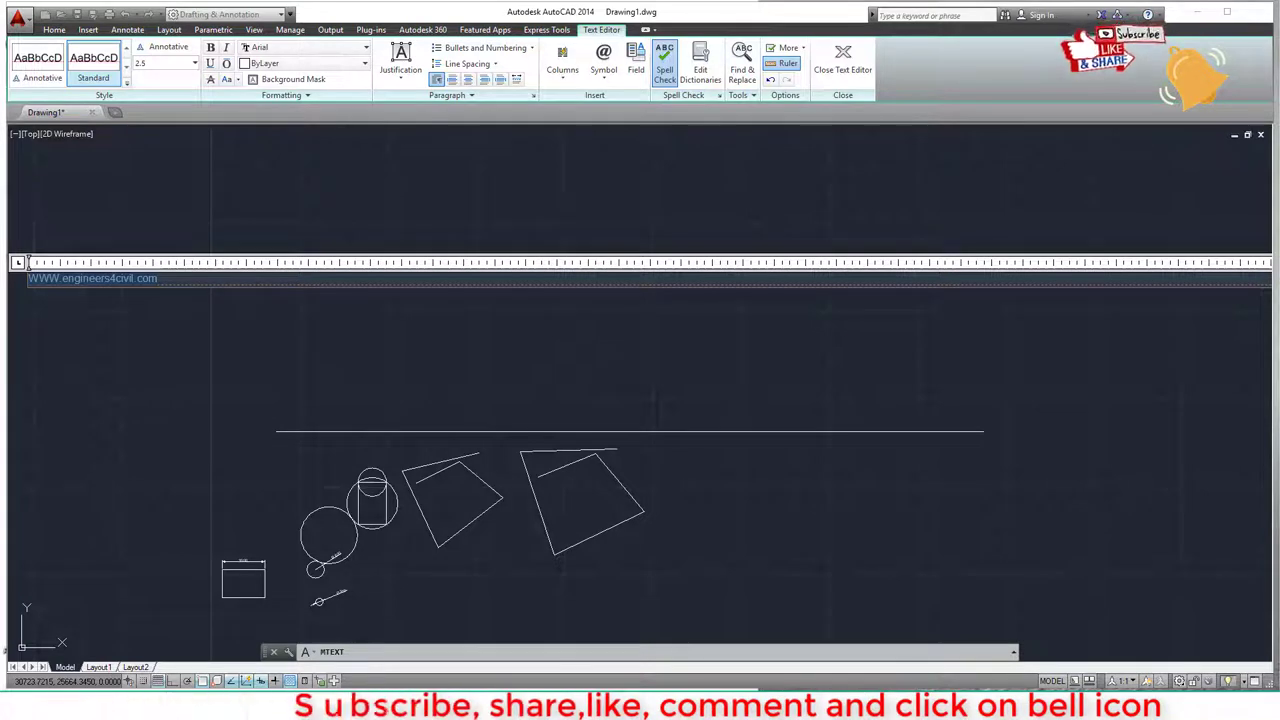
type("100")
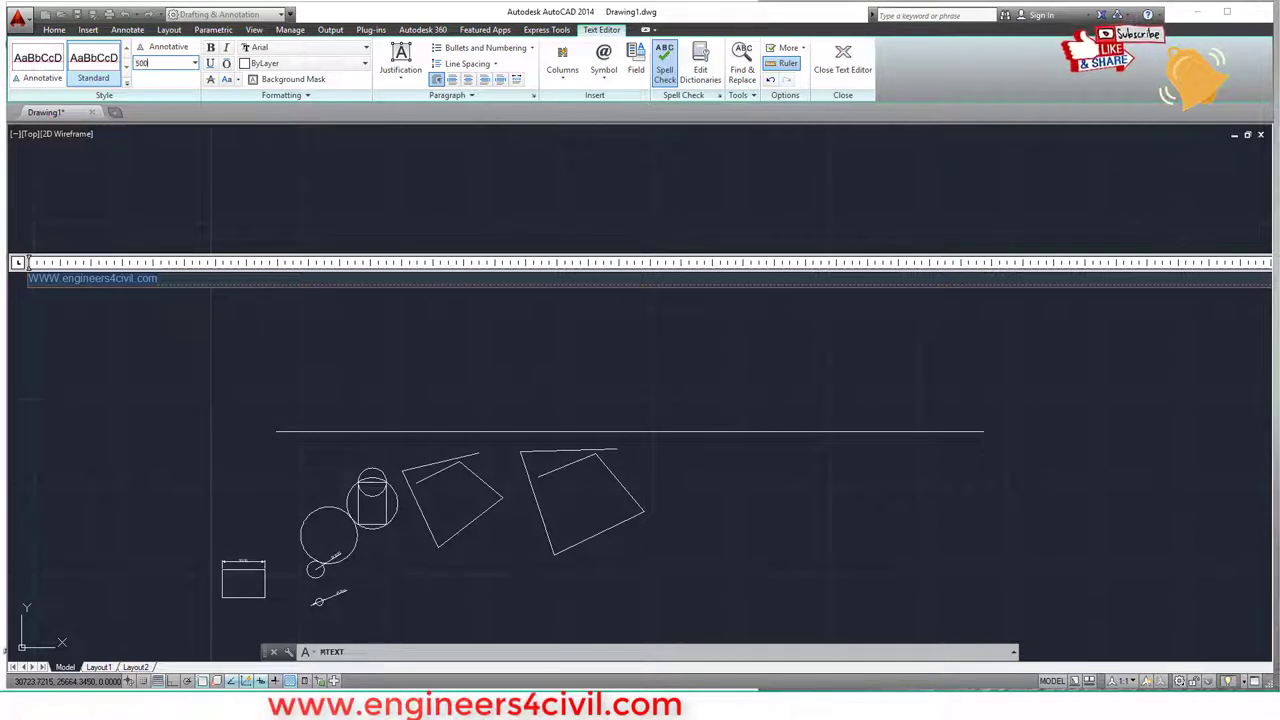
key("Return")
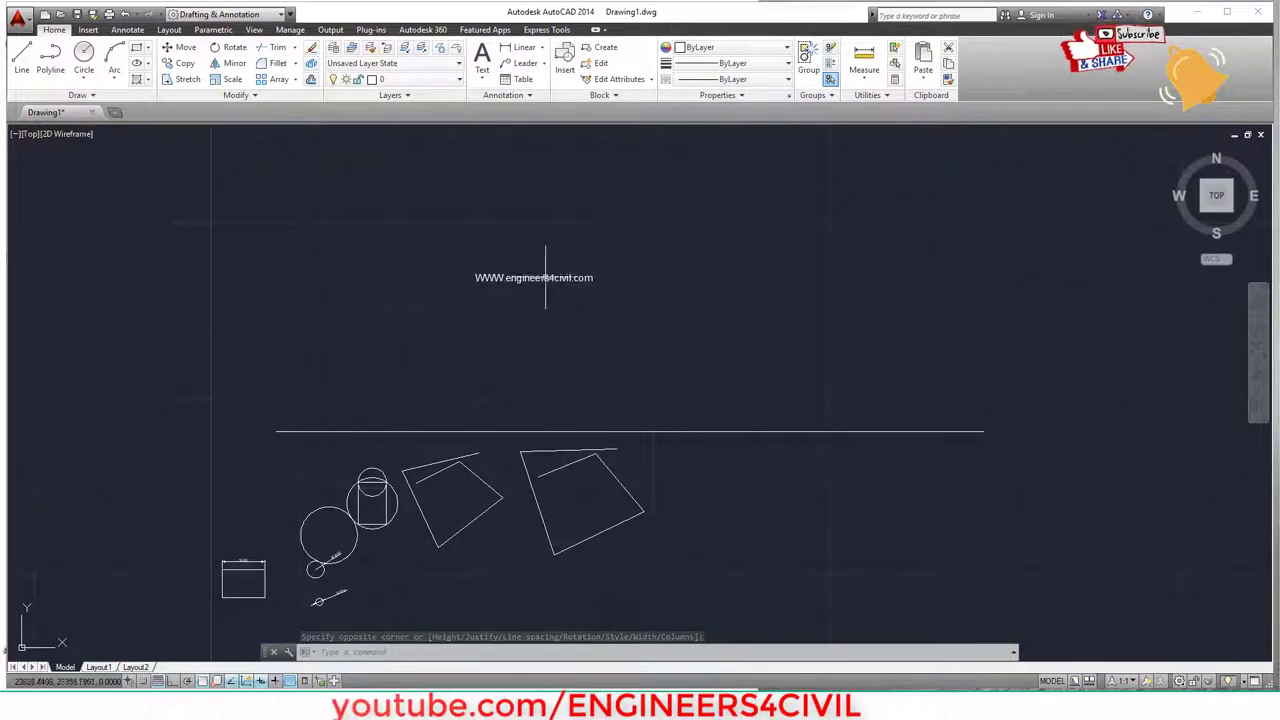
- Open the web address text directly in the text editor to examine it, and close the editor without changes
scroll(545, 277, "up", 2)
key("Escape")
left_click(580, 290)
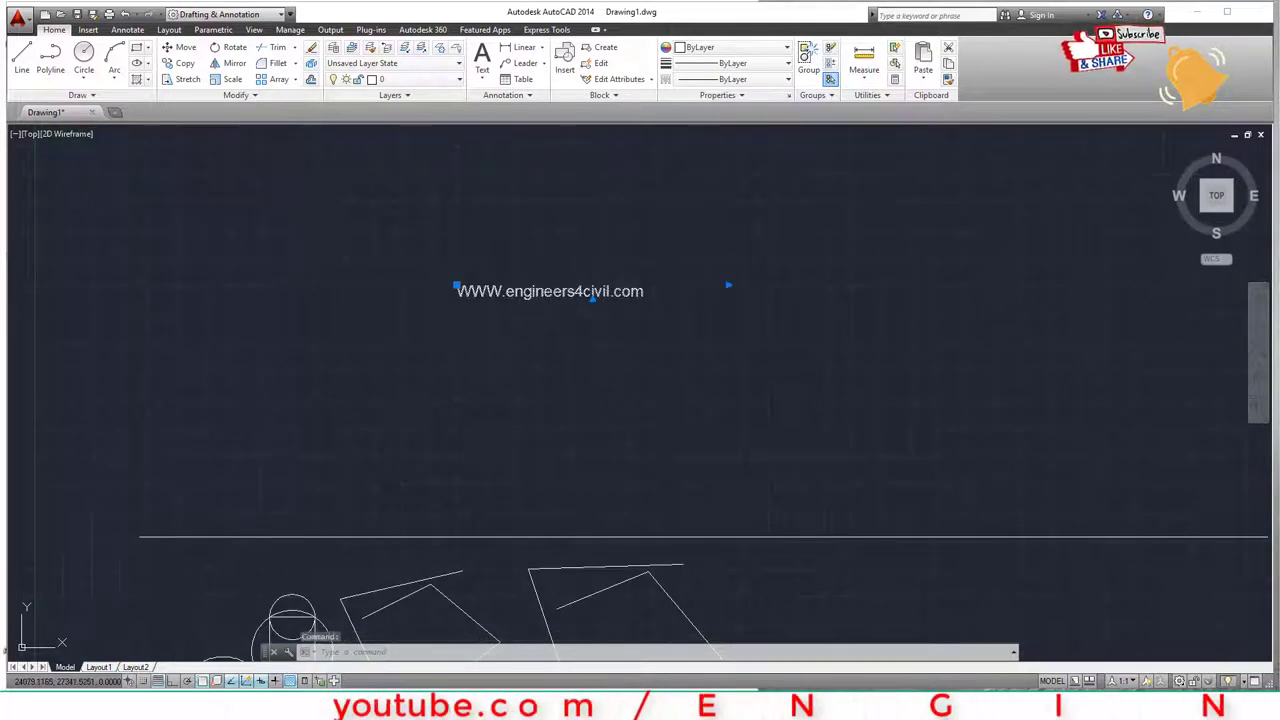
double_click(590, 292)
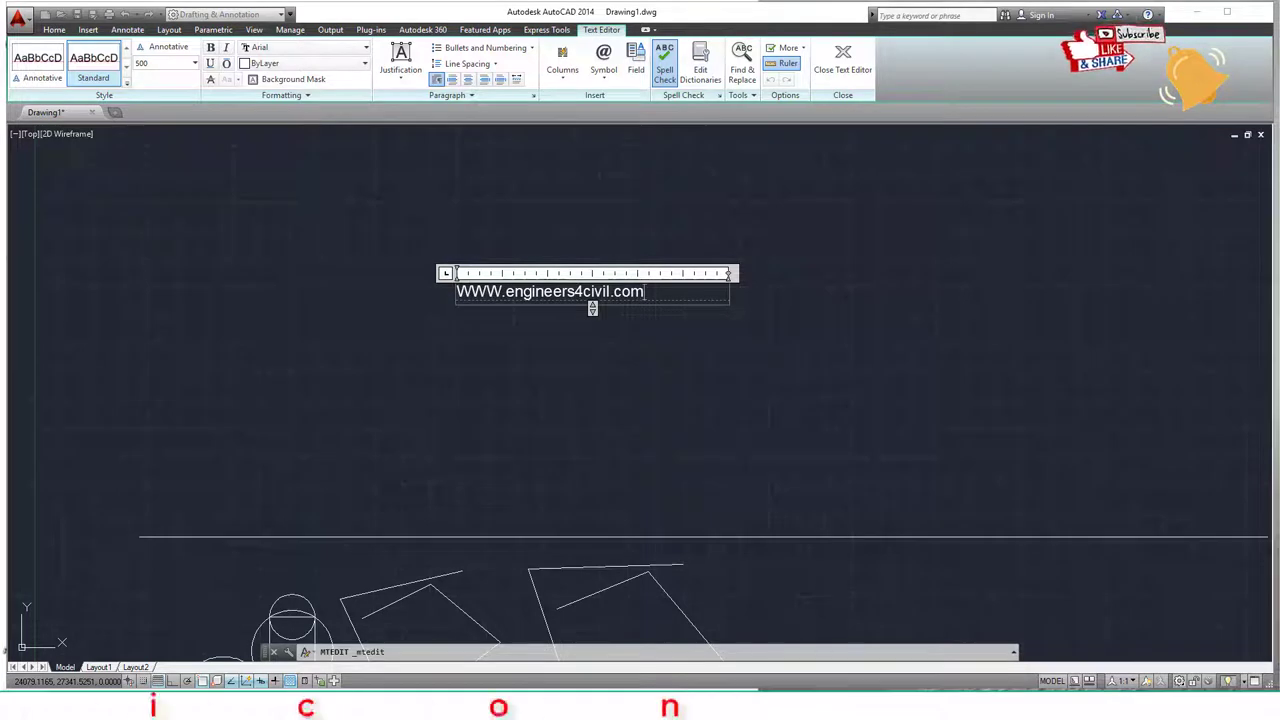
left_click(757, 390)
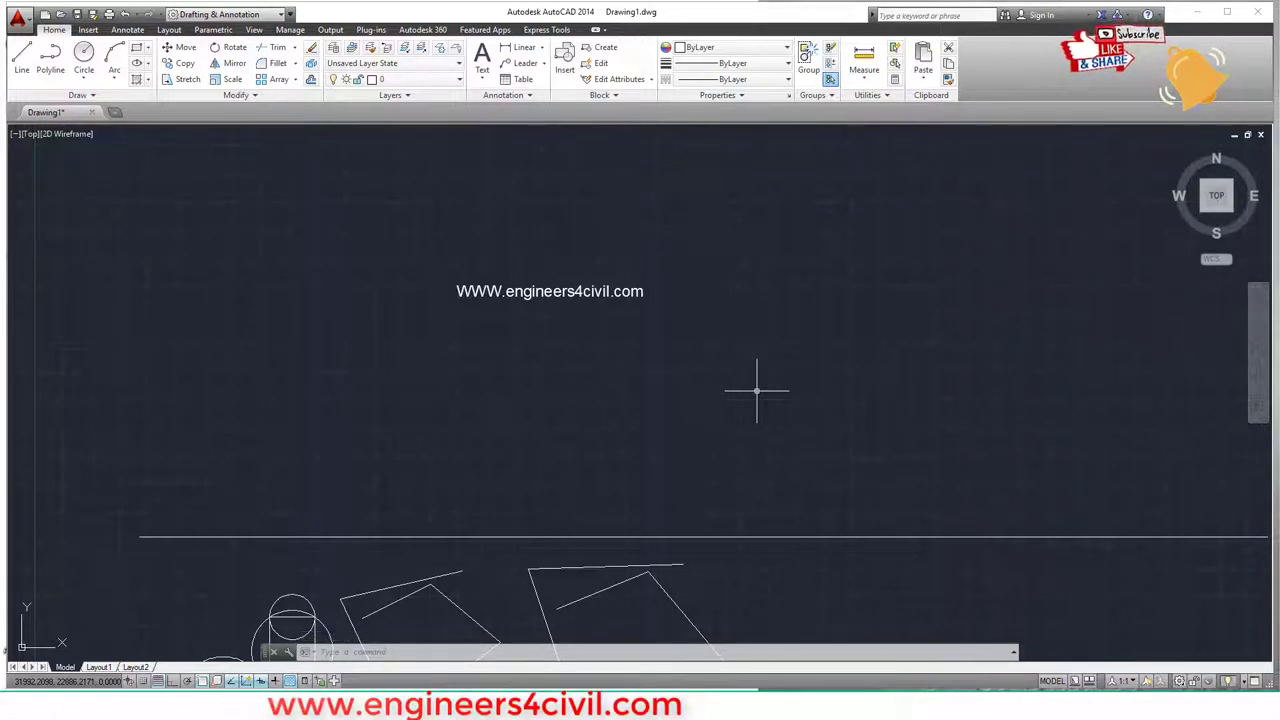
- Open the web address text with the MTEDIT command, highlight its whole content and leave the editor without changes
key("Down")
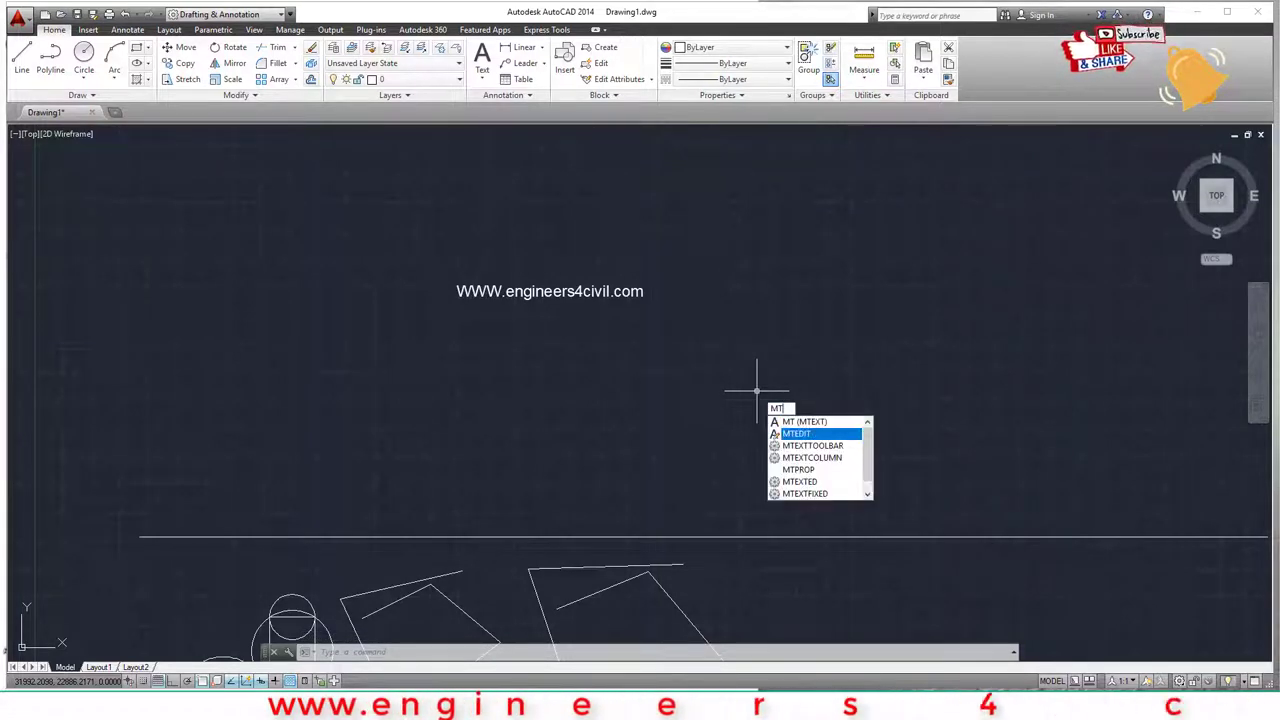
key("Return")
left_click(636, 294)
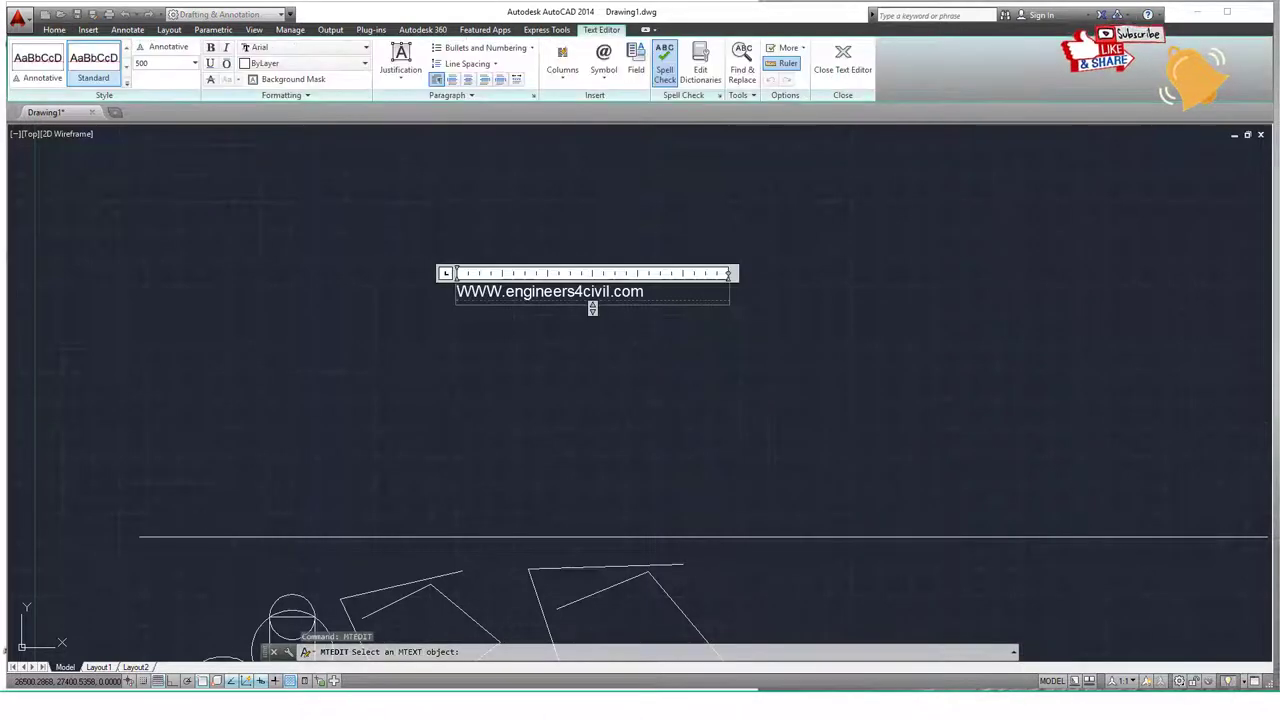
key("ctrl+a")
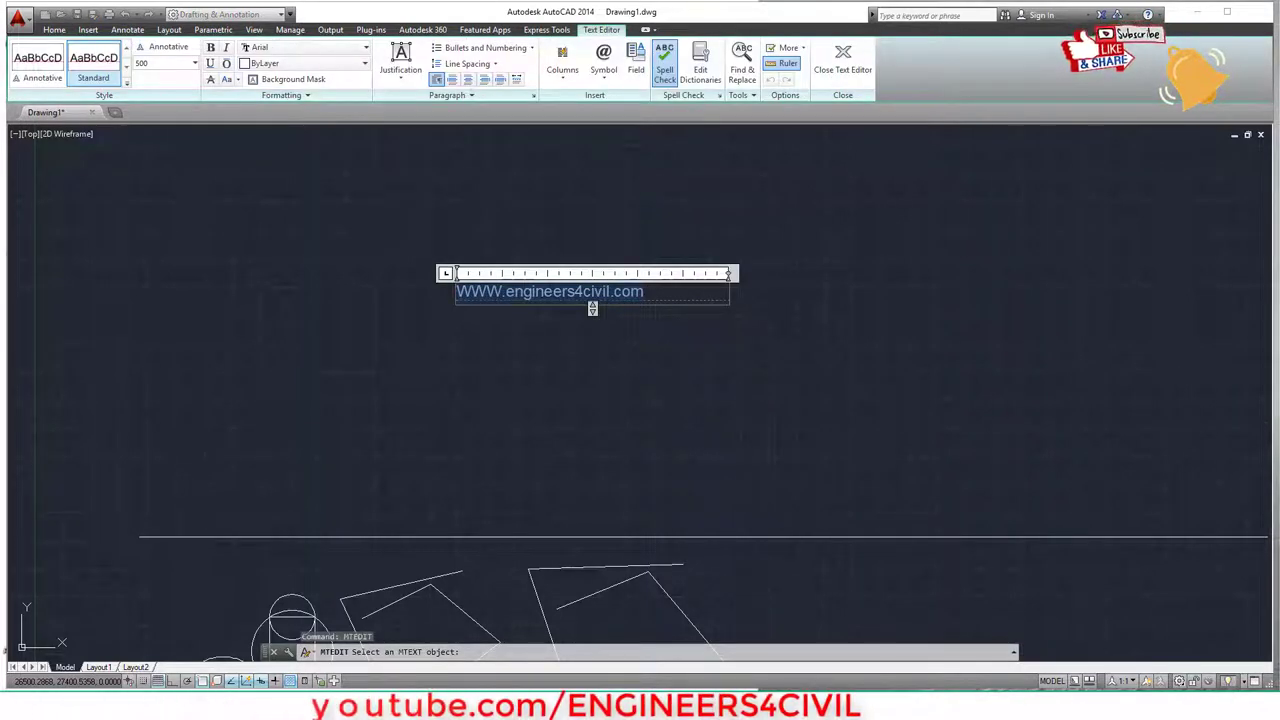
left_click(426, 305)
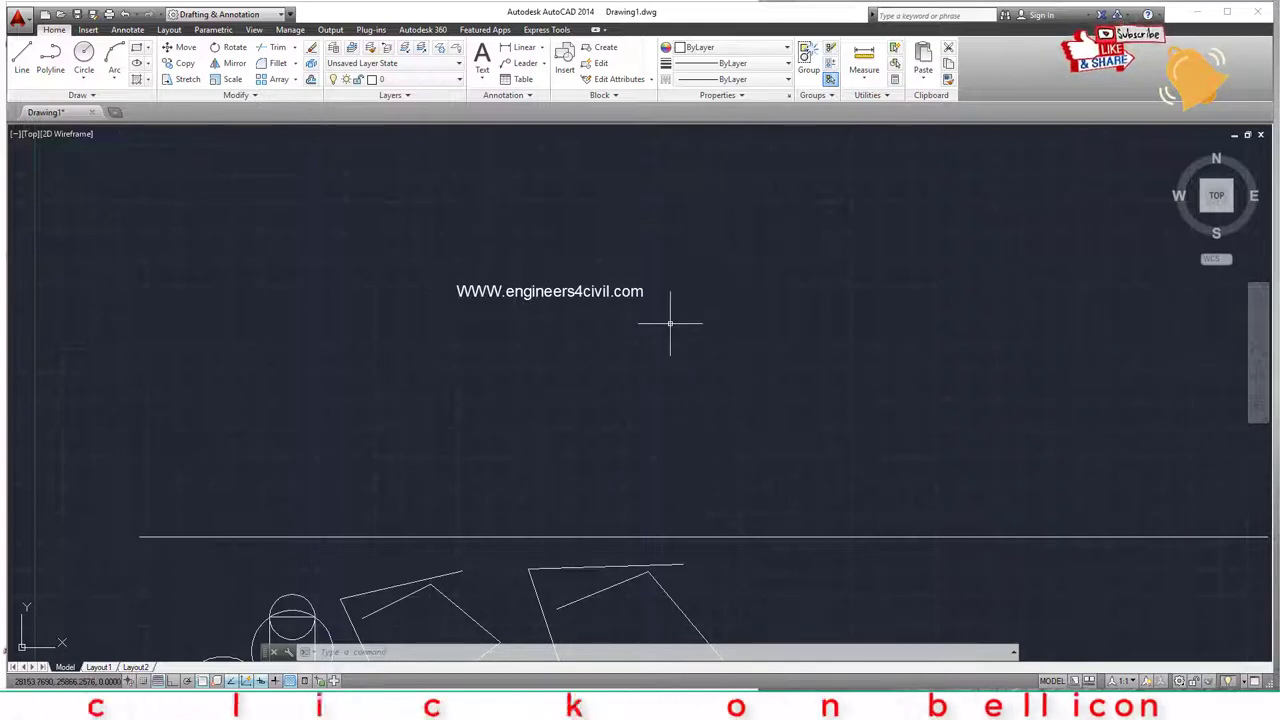
- Copy the web address text from a base point at its right end, placing seven scattered copies above the long horizontal line
scroll(665, 323, "down", 2)
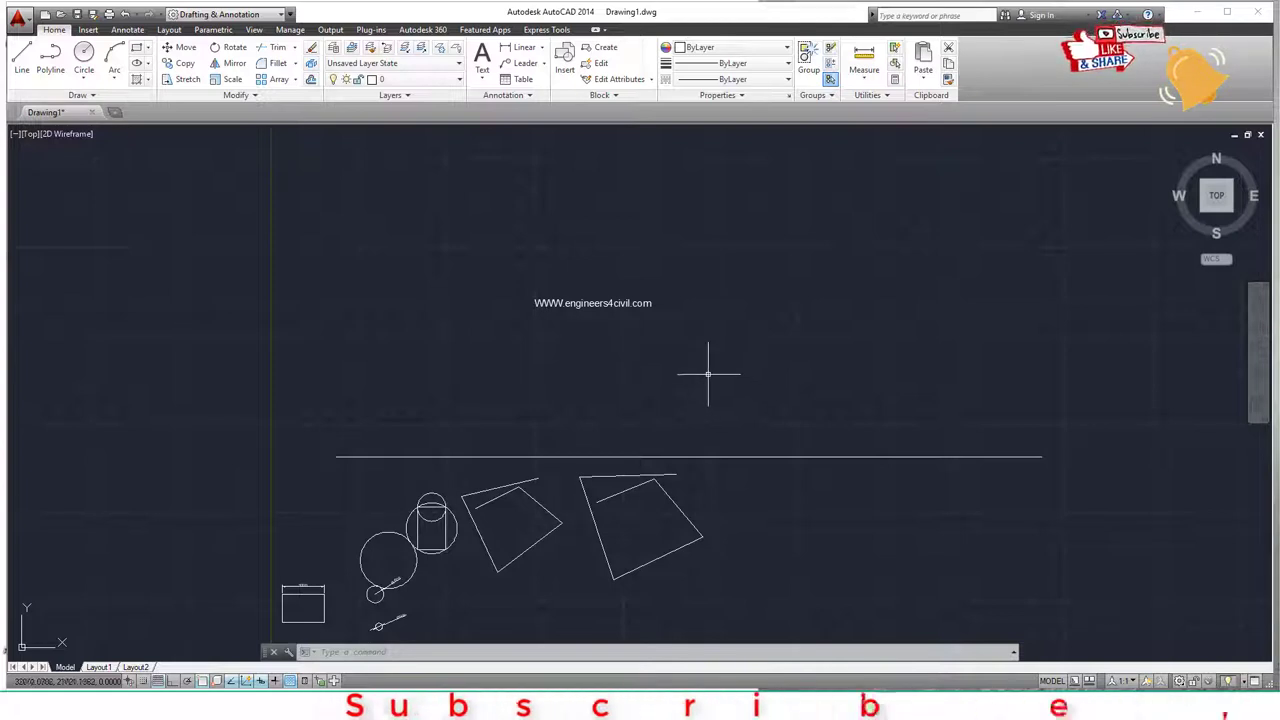
type("op")
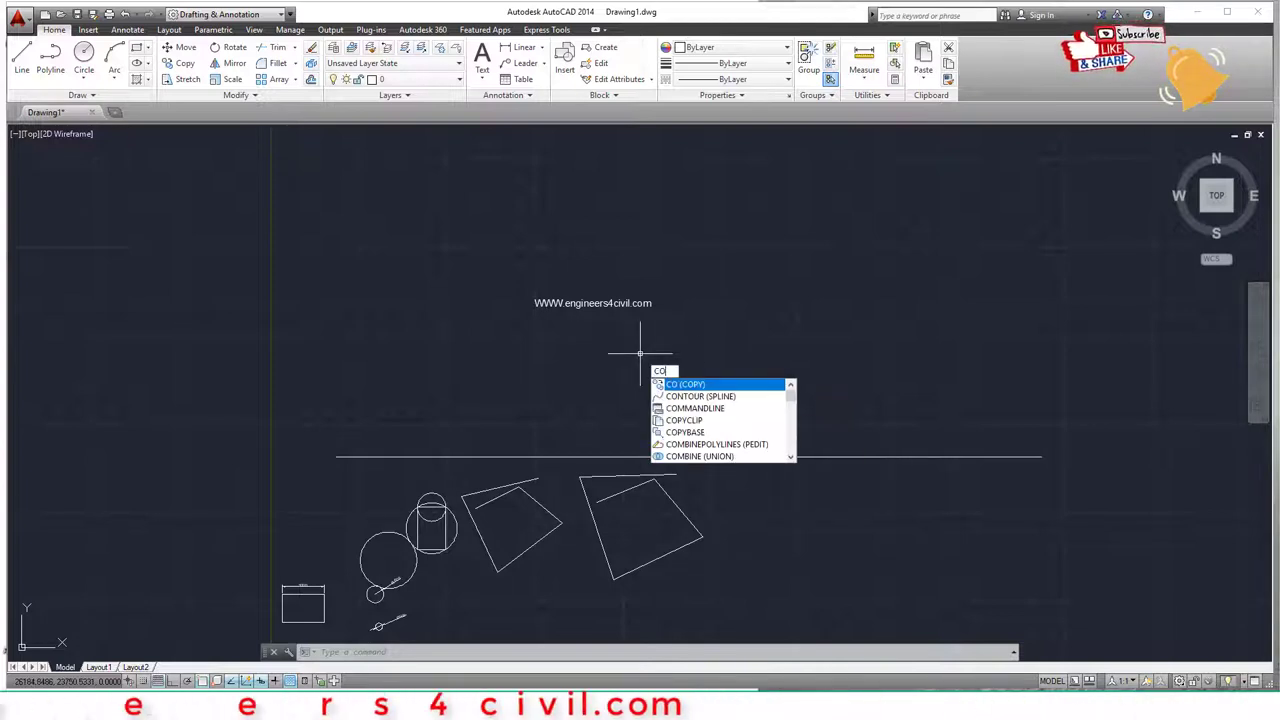
key("Return")
left_click(652, 337)
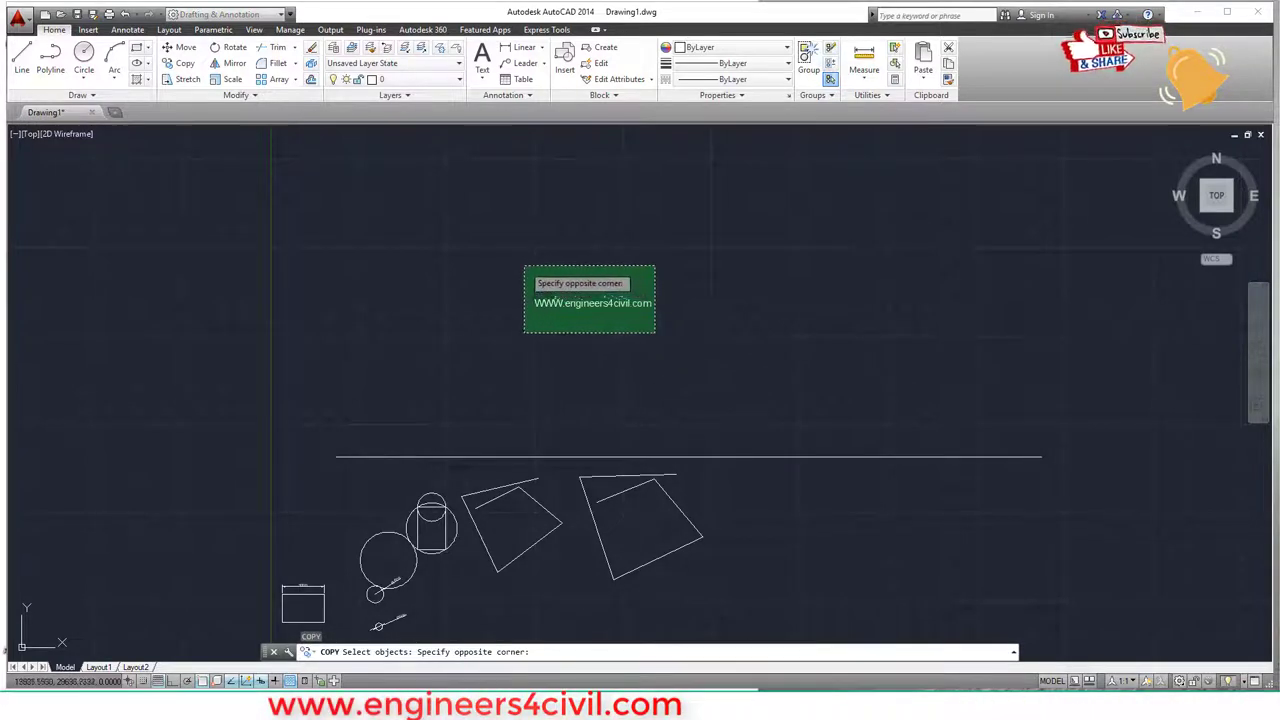
left_click(522, 265)
key("Return")
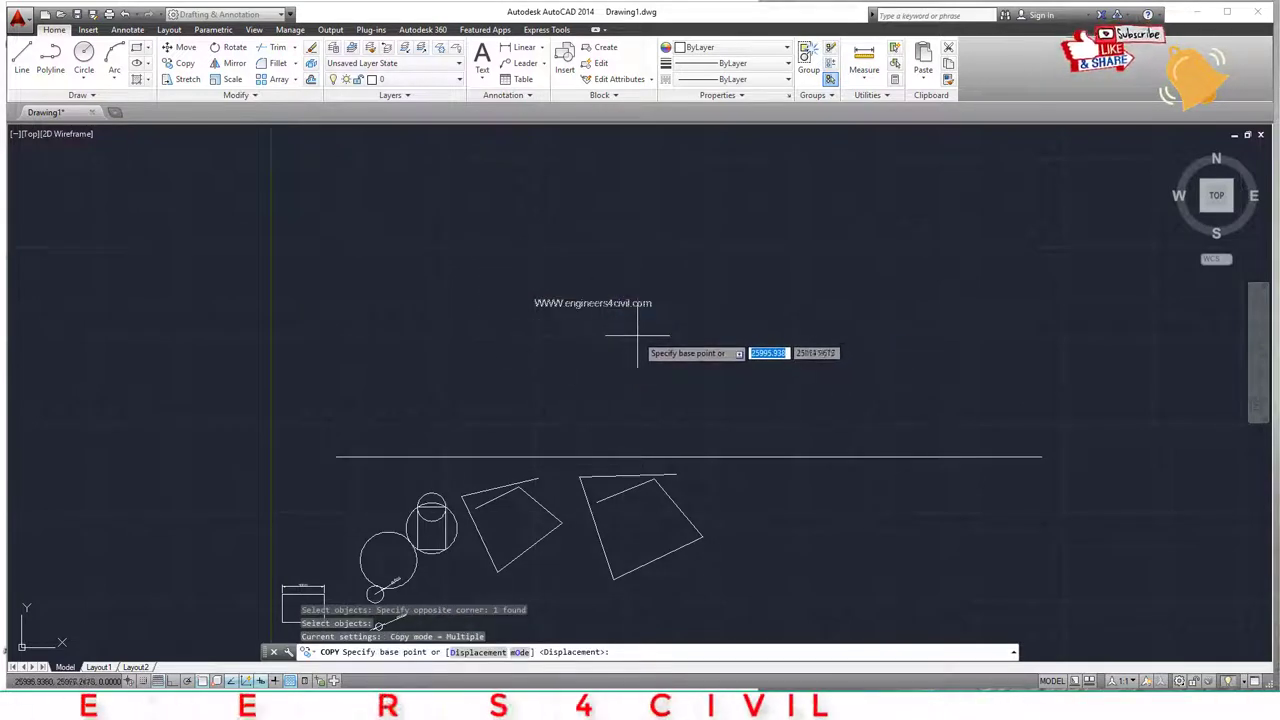
middle_click_drag(639, 336, 515, 355)
scroll(540, 336, "up", 4)
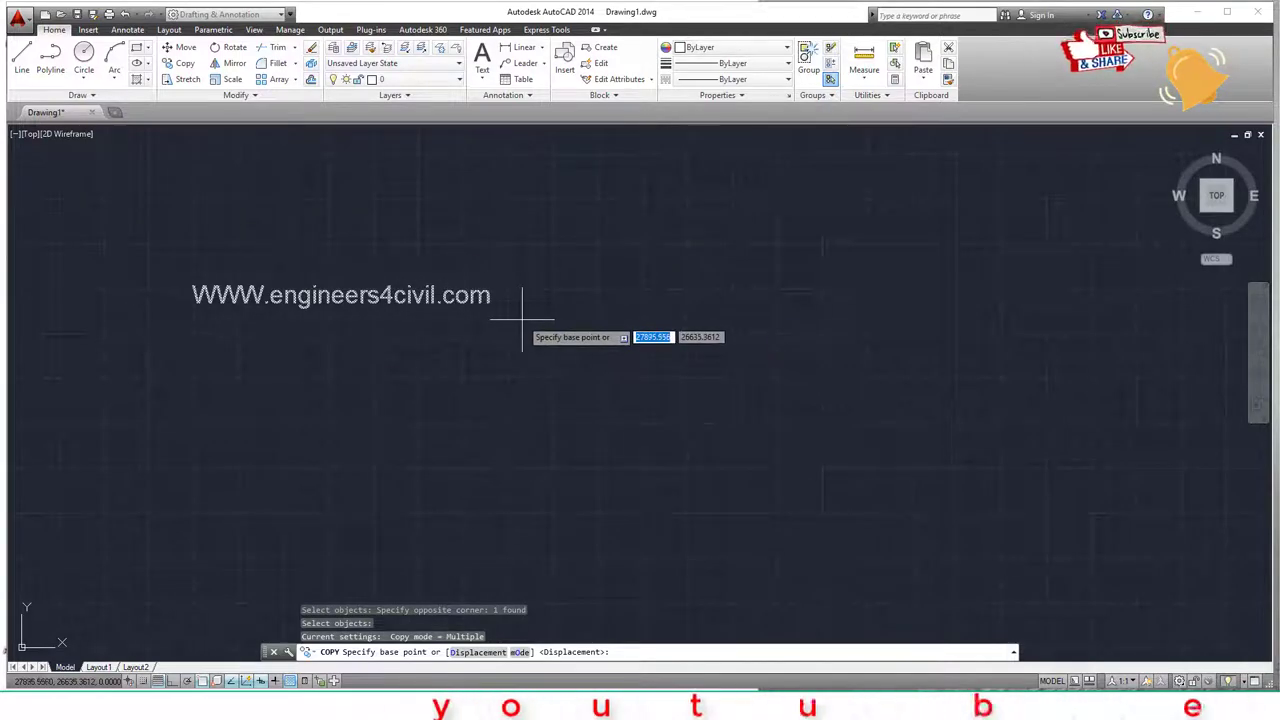
left_click(479, 295)
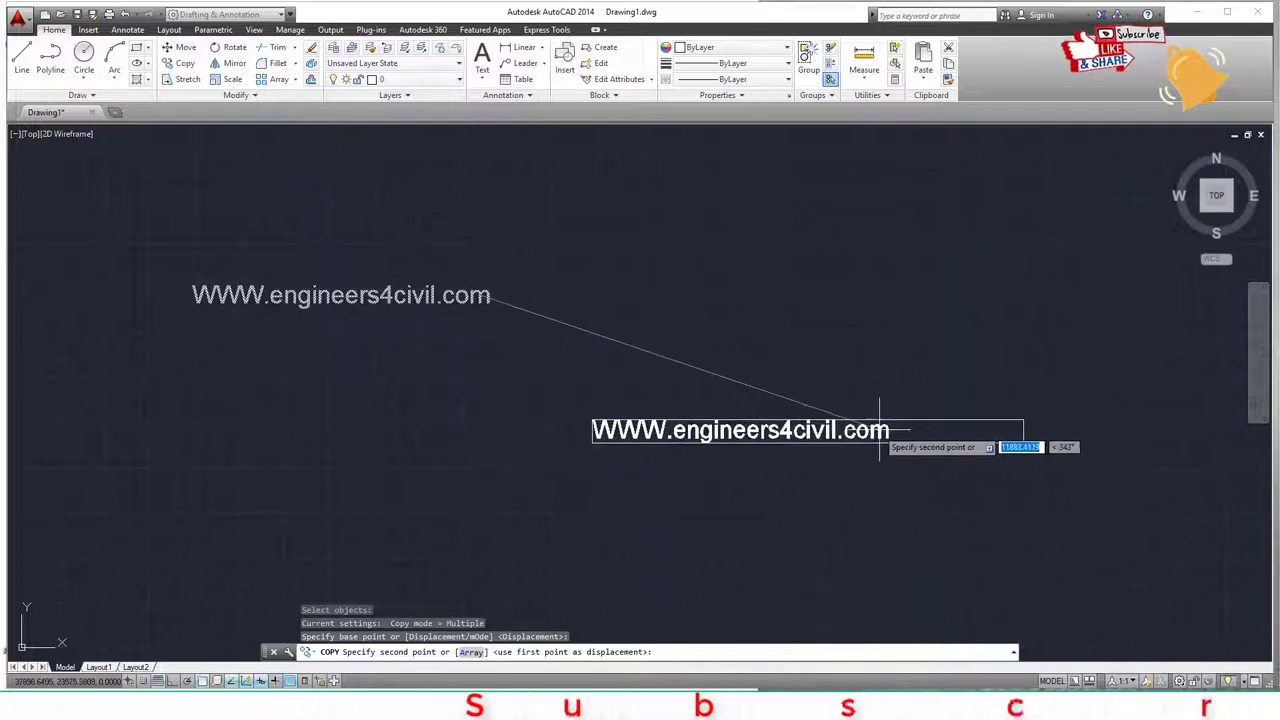
left_click(840, 430)
left_click(959, 280)
left_click(509, 185)
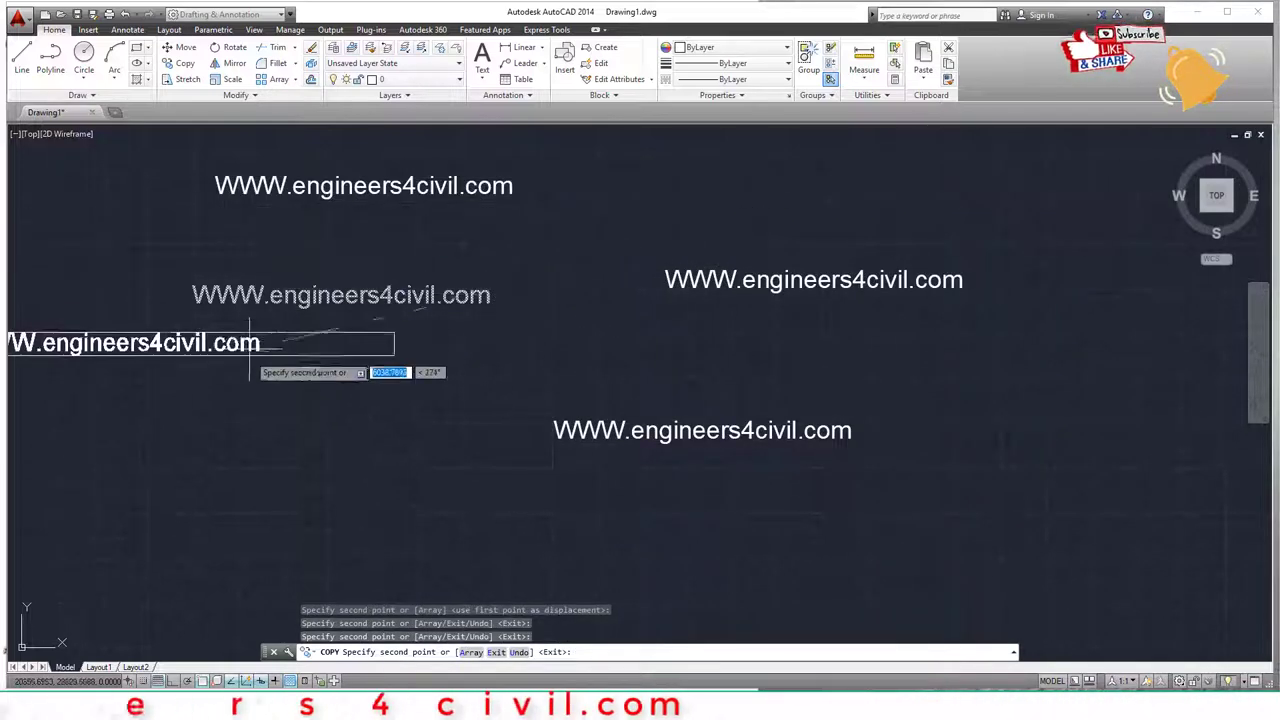
left_click(309, 463)
left_click(753, 522)
left_click(978, 518)
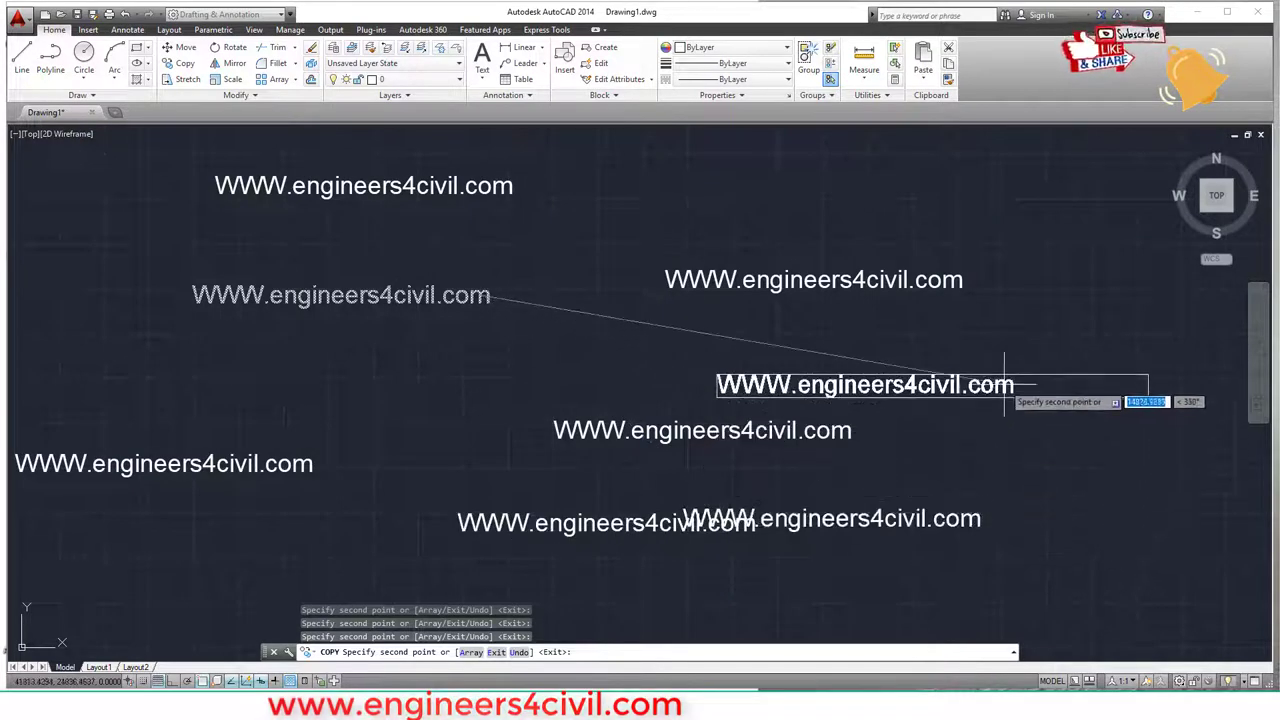
left_click(1002, 384)
key("Escape")
- Move the larger five-segment line chain about 19915 units horizontally to the right, using the free endpoint of its inner segment as base point
scroll(774, 401, "down", 6)
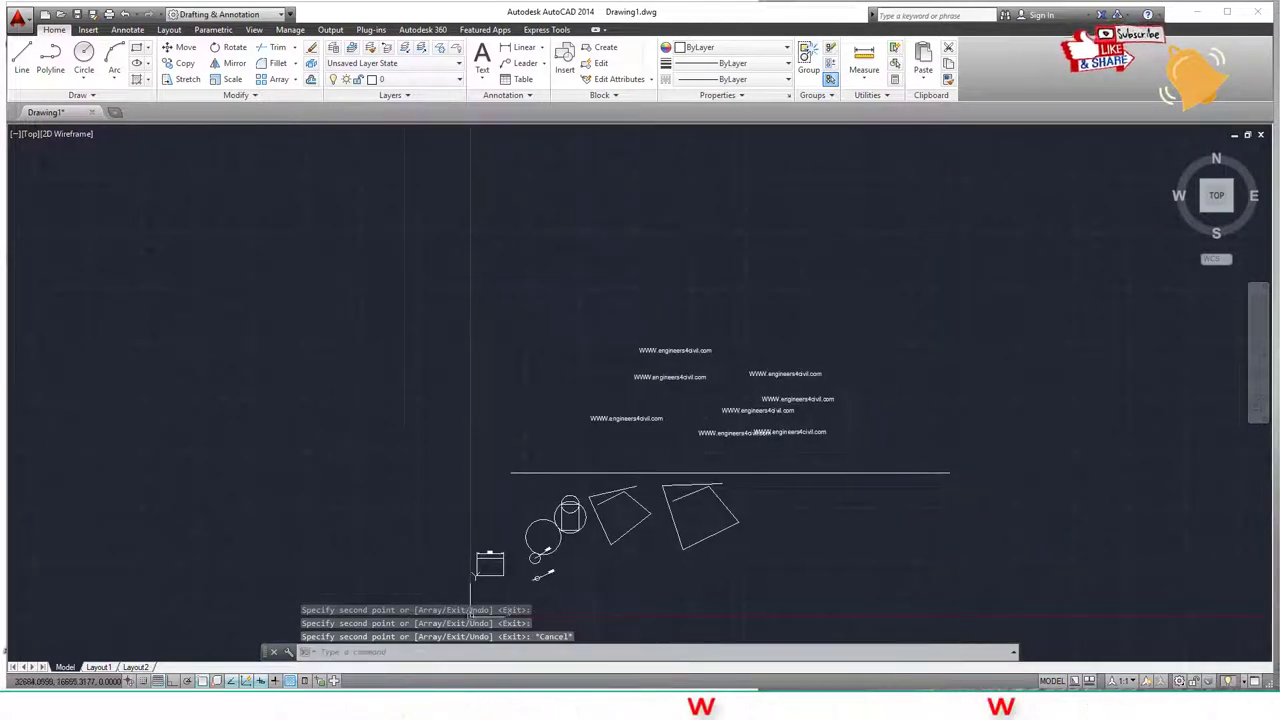
middle_click_drag(545, 529, 481, 418)
scroll(646, 257, "up", 4)
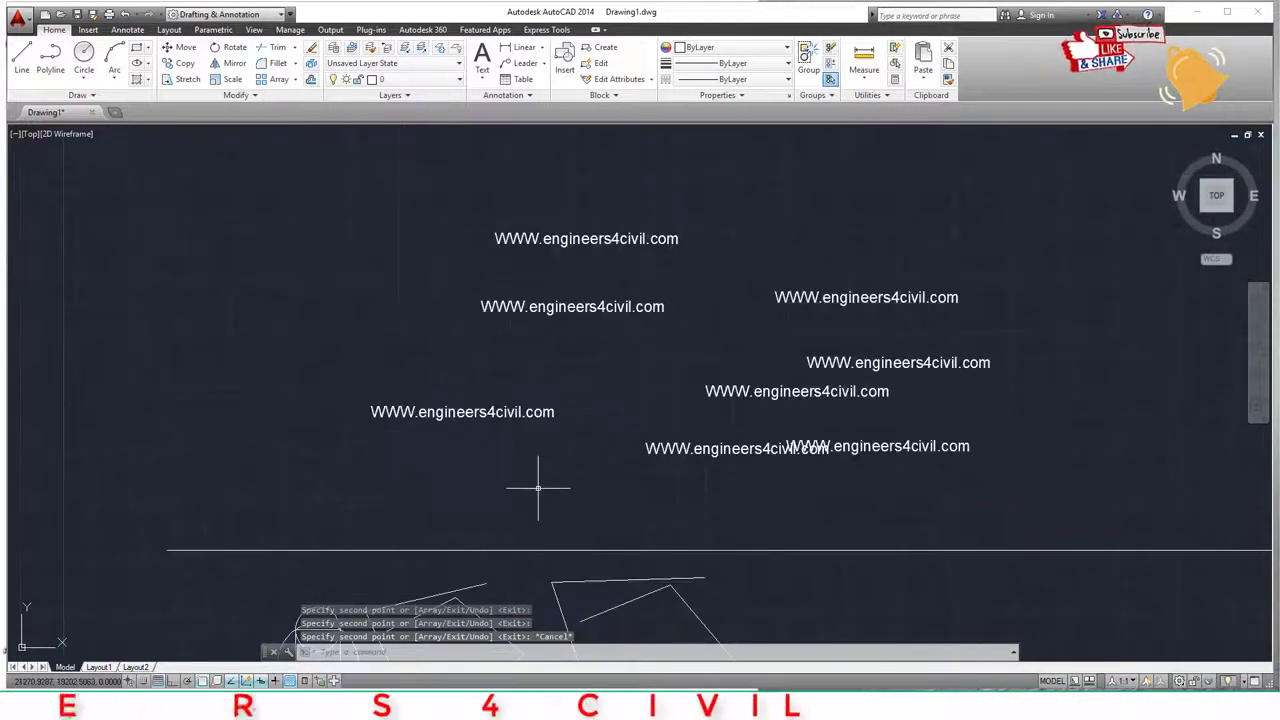
scroll(537, 486, "down", 2)
middle_click_drag(537, 486, 623, 337)
middle_click_drag(702, 415, 694, 477)
type("m")
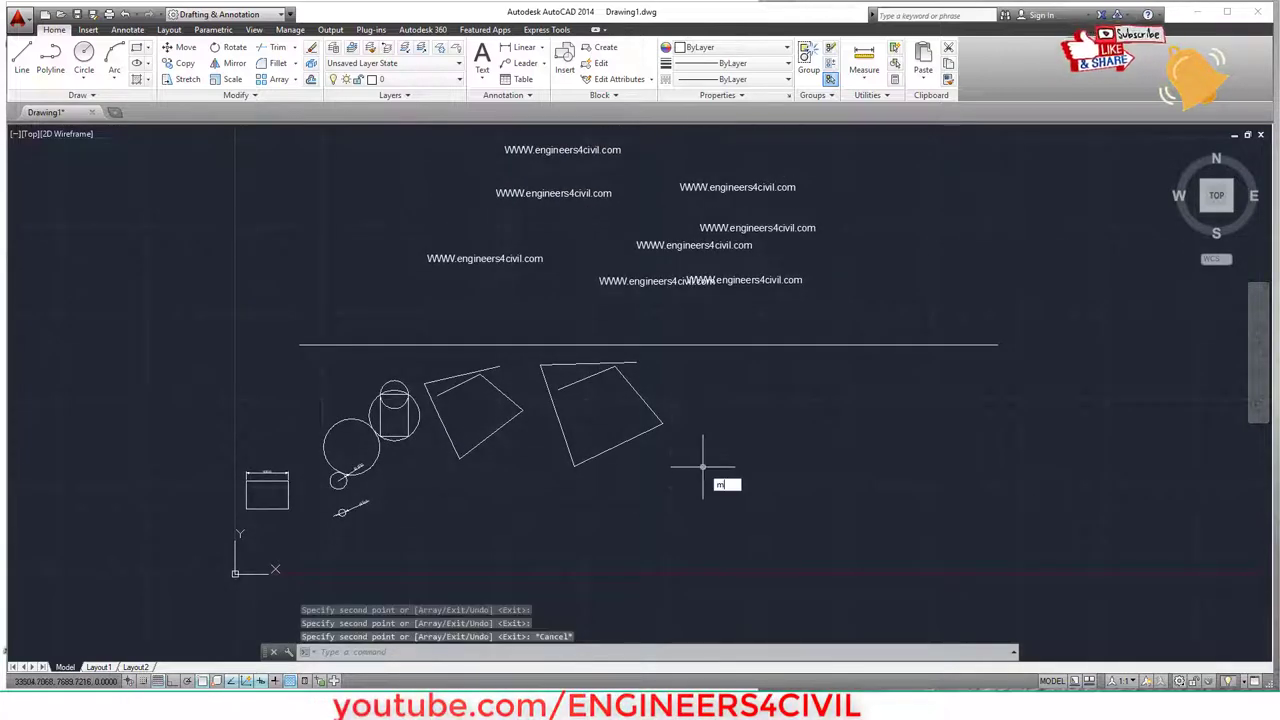
key("Return")
left_click(730, 525)
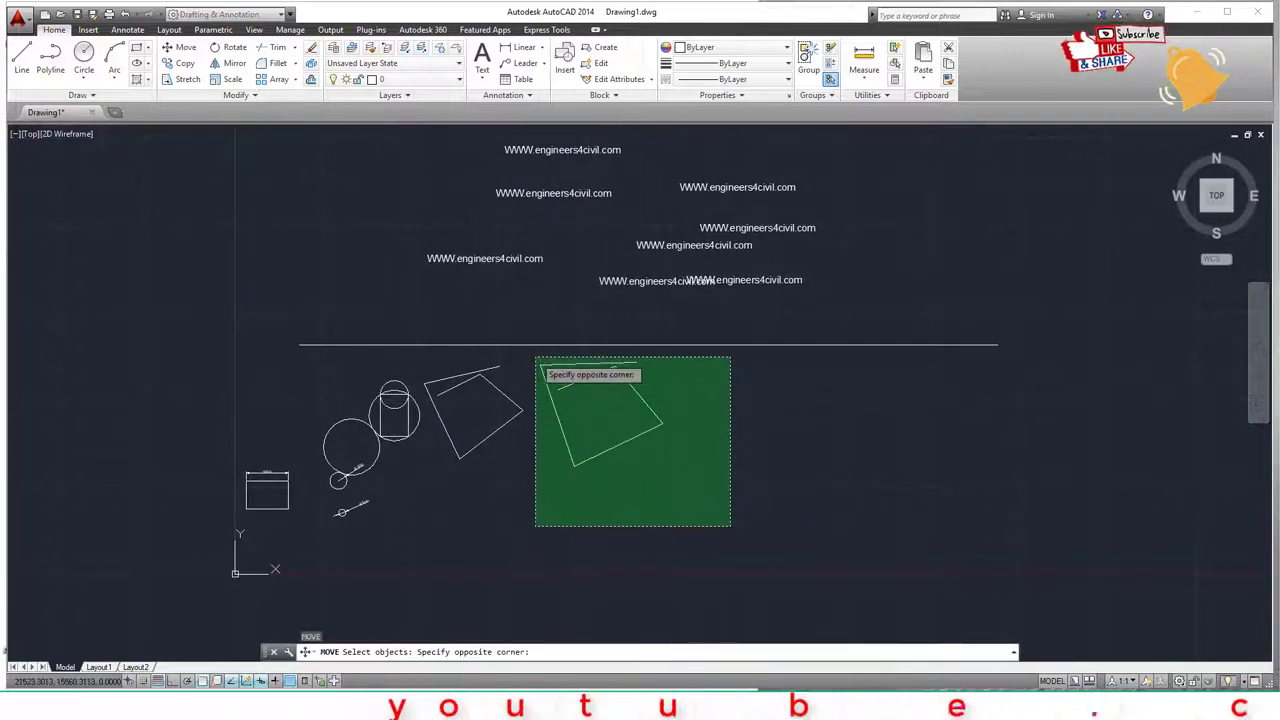
left_click(537, 357)
key("Return")
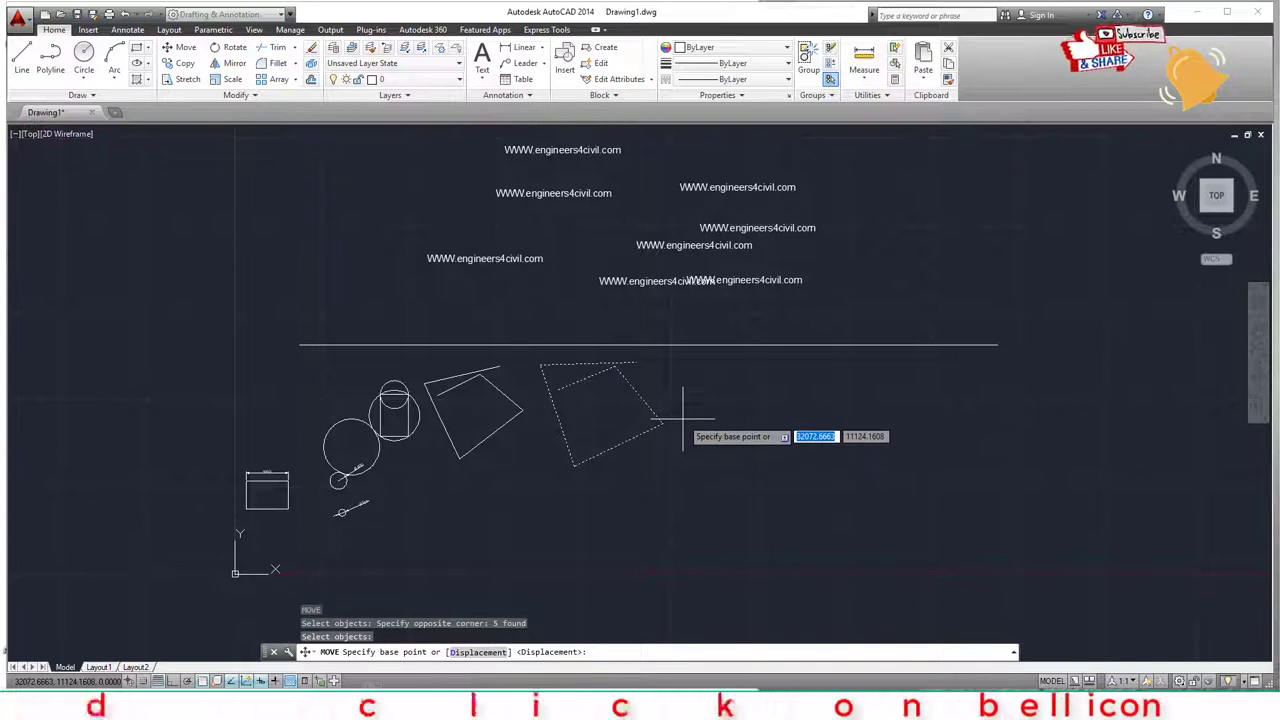
left_click(558, 388)
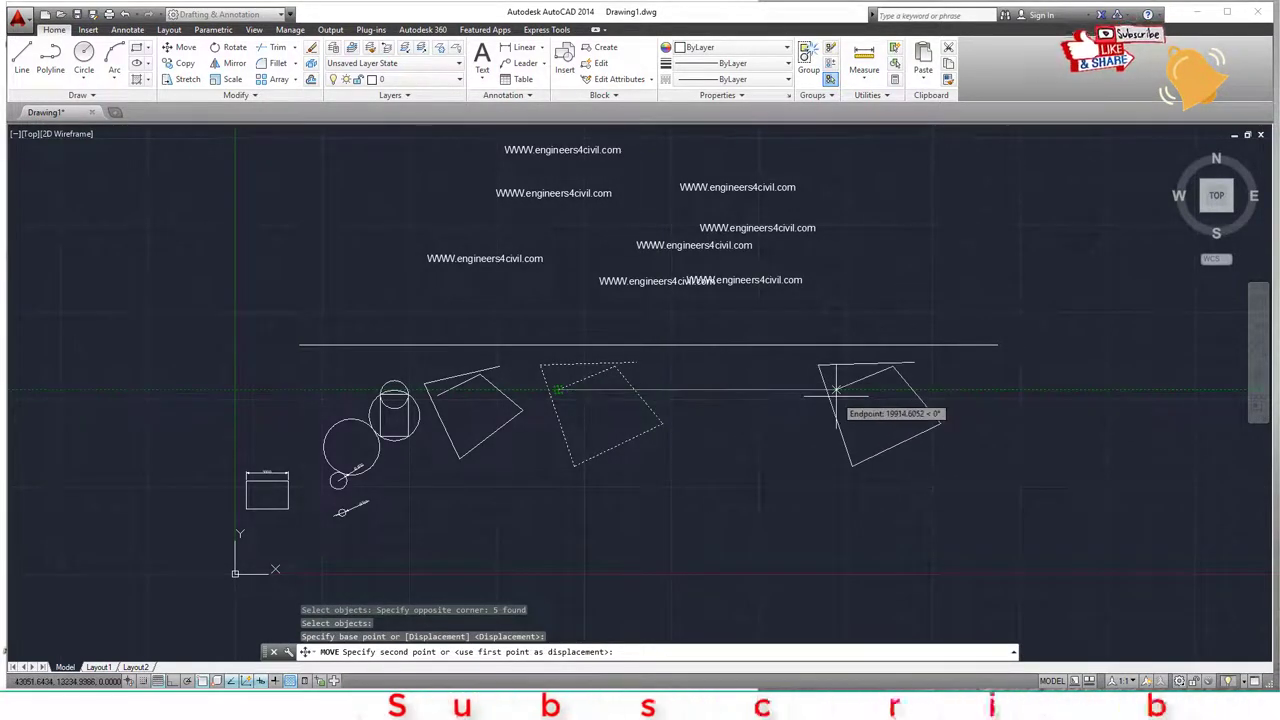
left_click(836, 388)
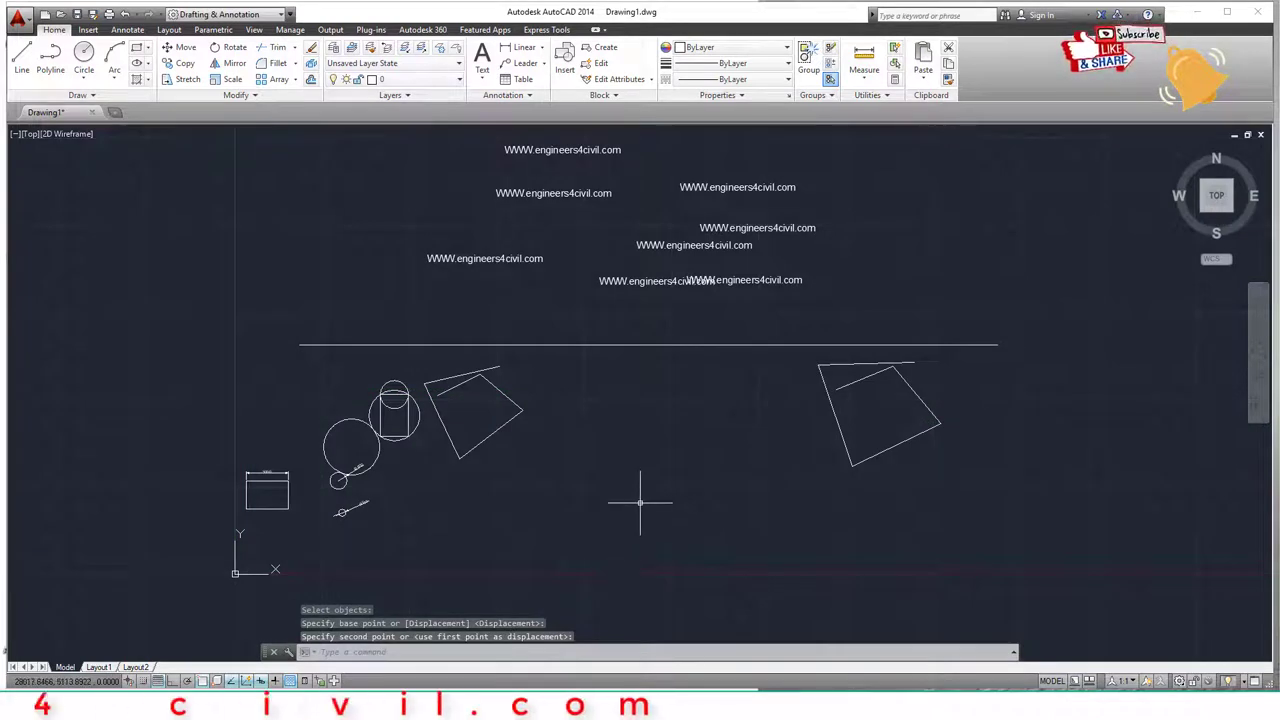